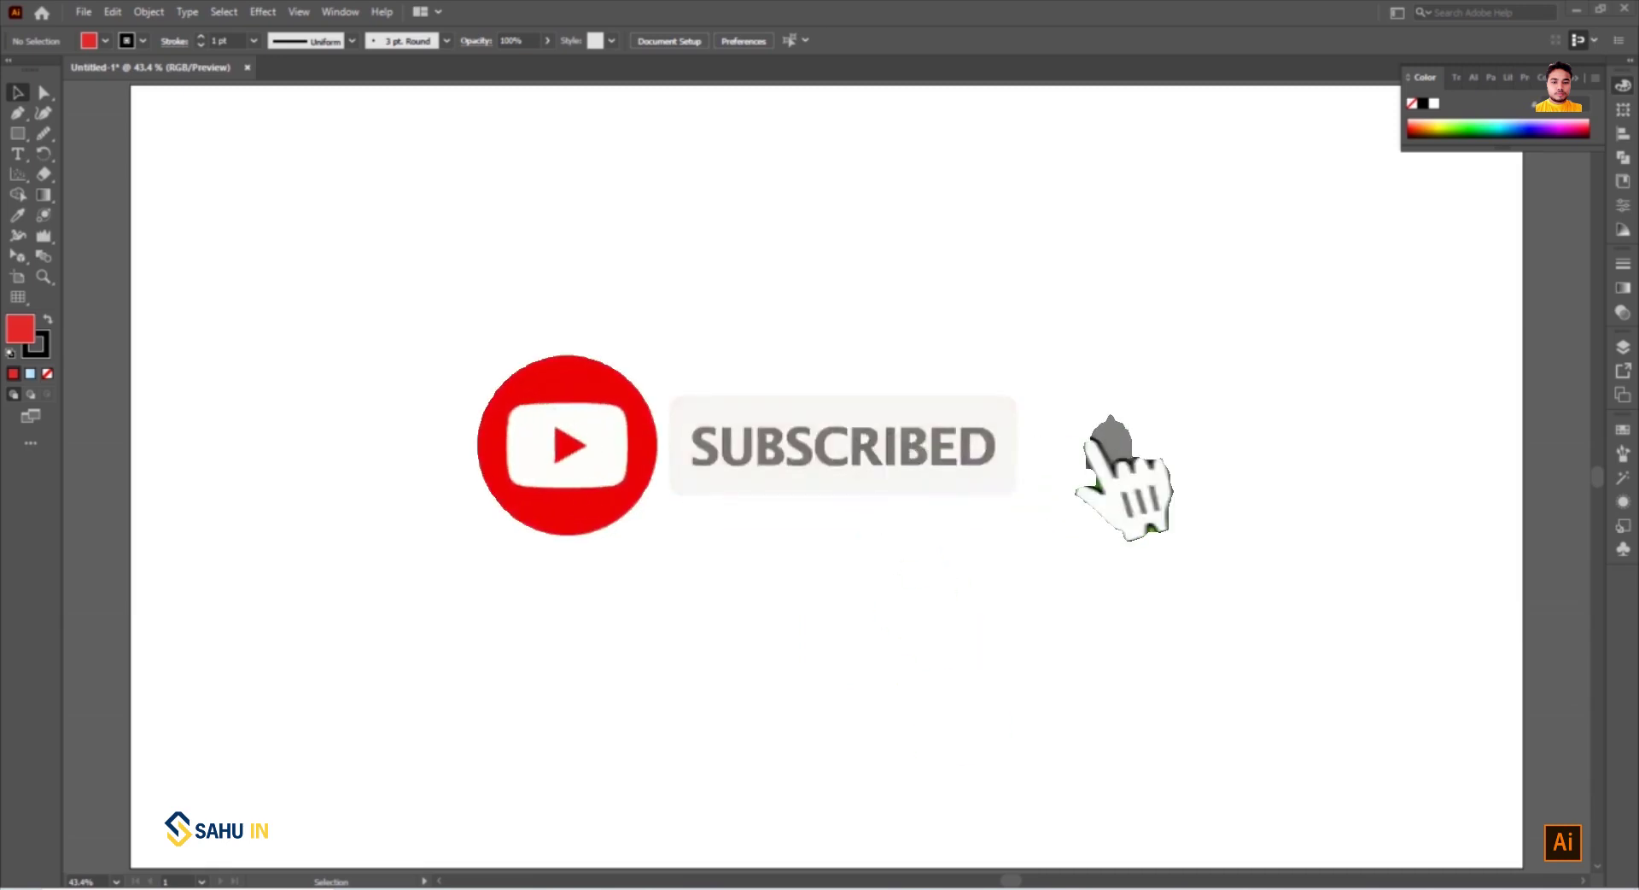
Open the Paintbrush tool group's flyout listing Blob Brush, Pencil, Smooth, Shaper and Knife
click(43, 137)
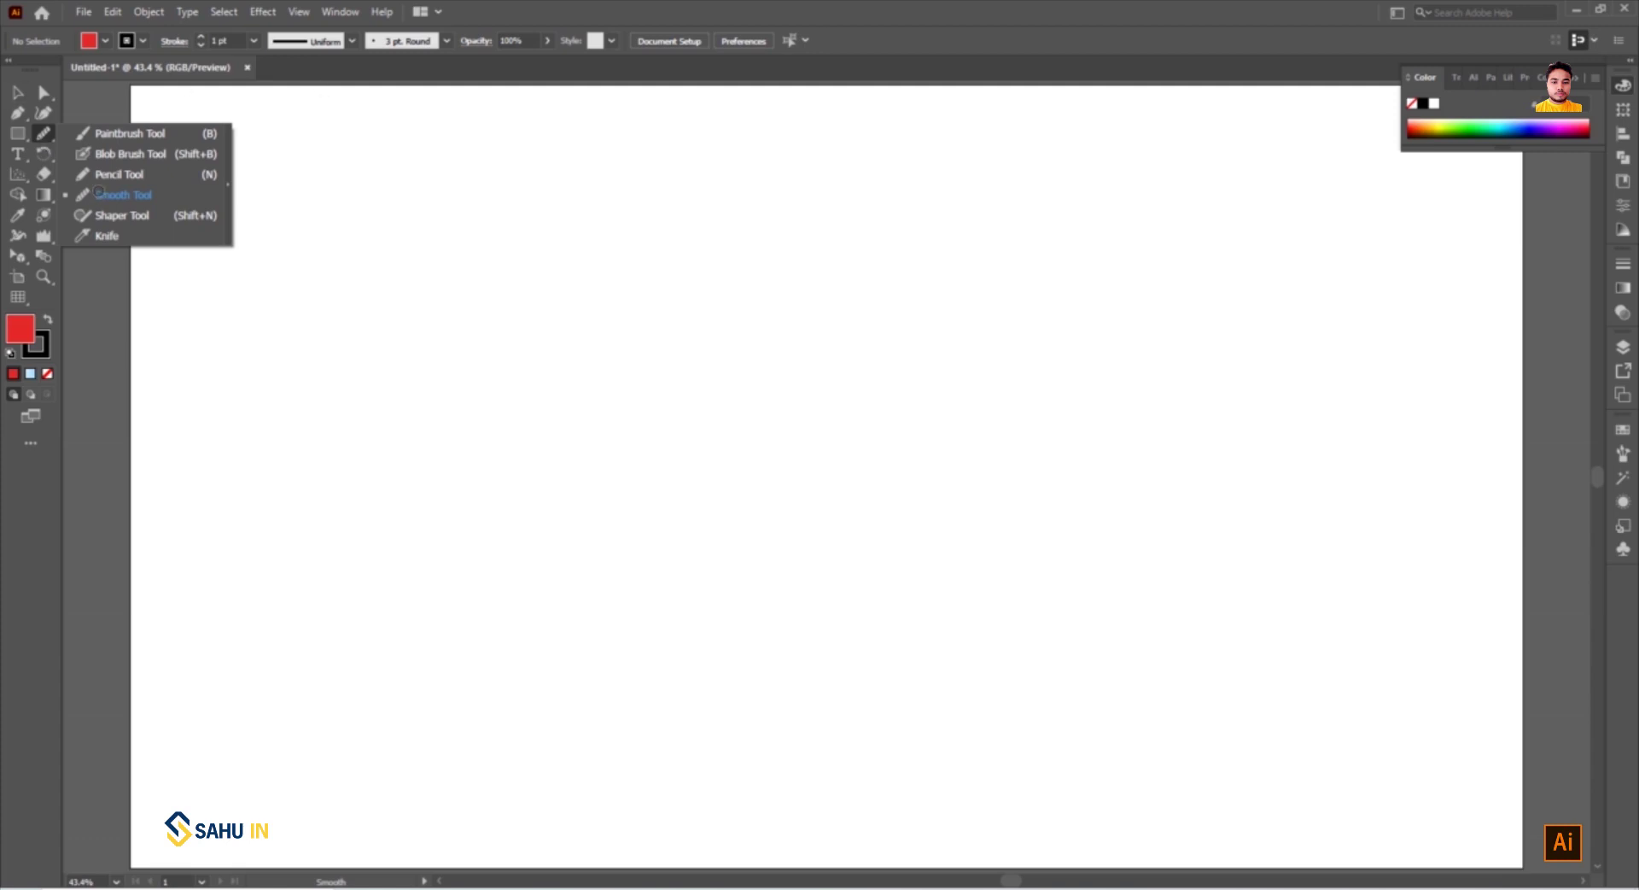
Make the Pencil Tool (N) the active drawing tool
click(109, 176)
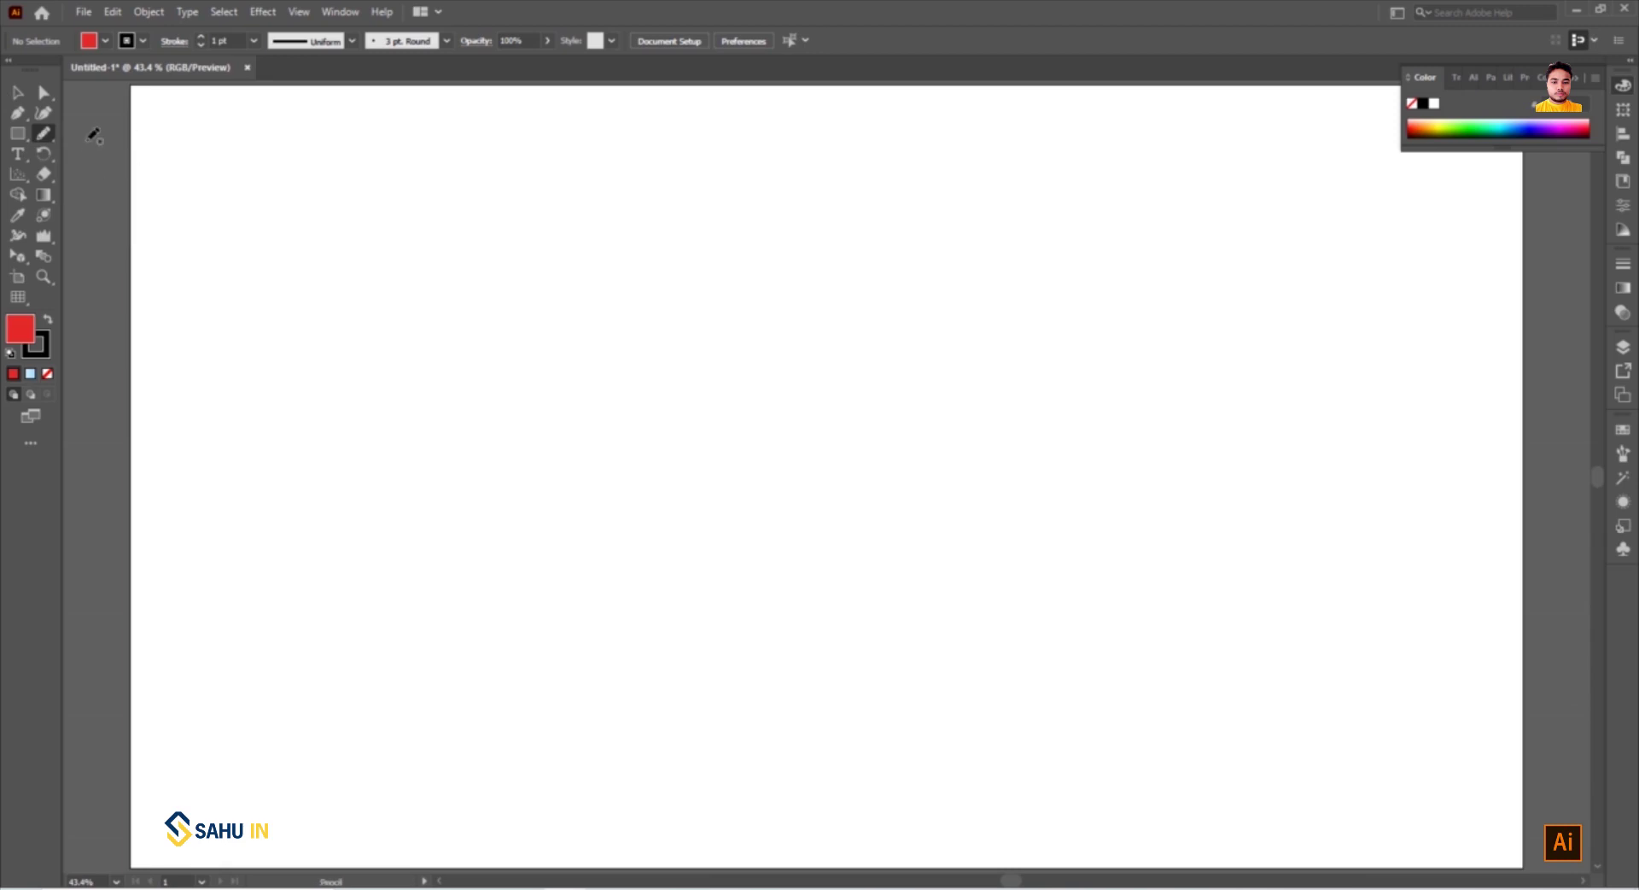
click(43, 134)
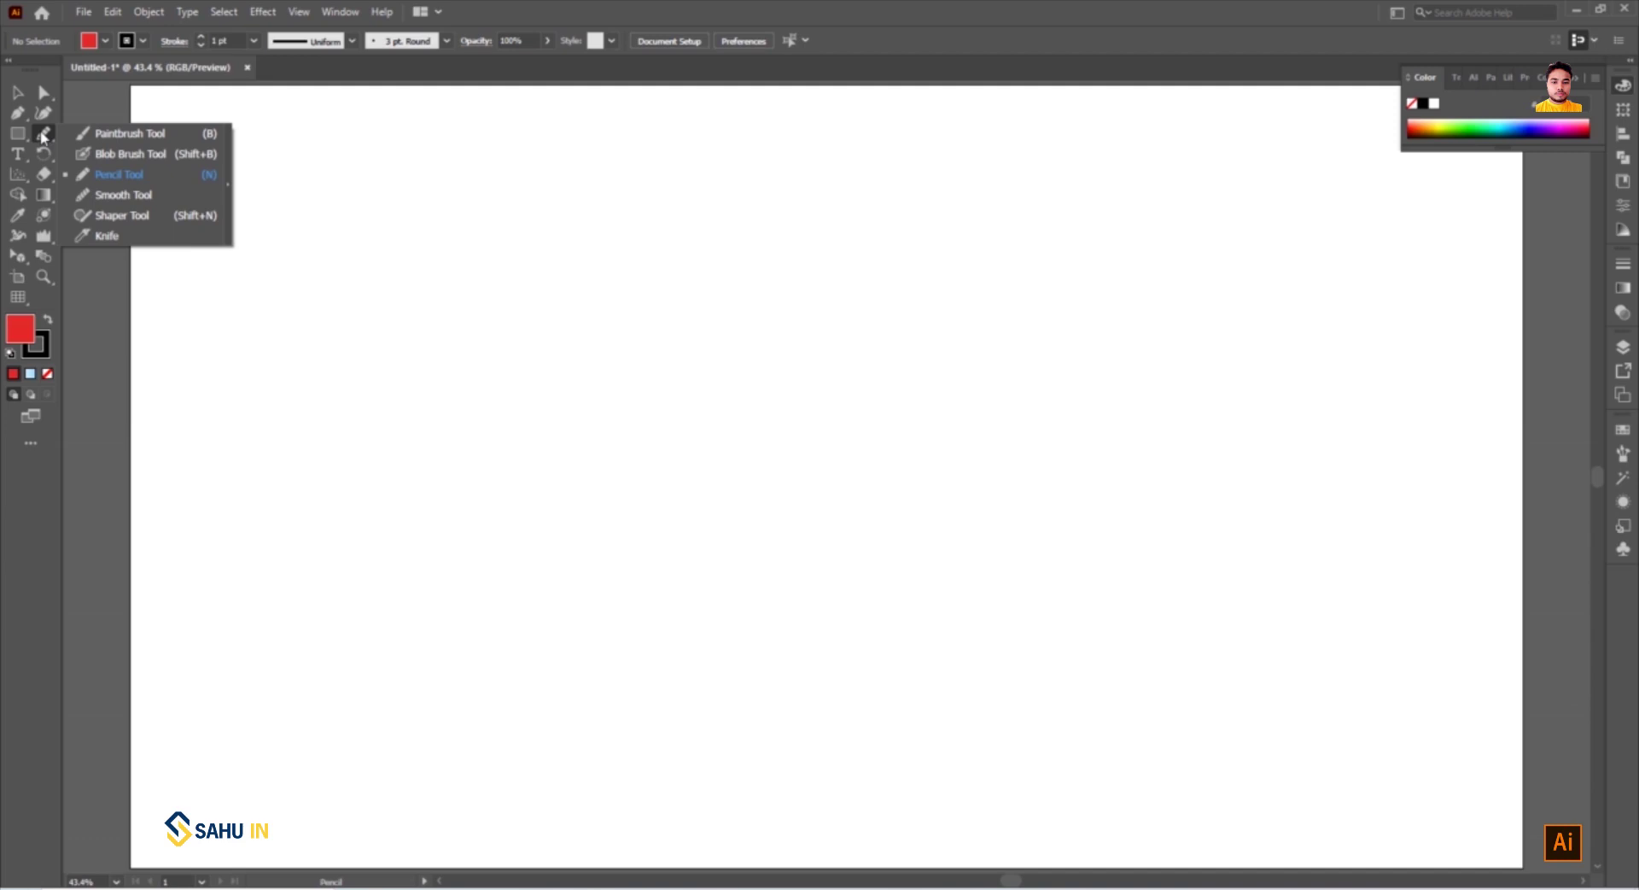
click(111, 178)
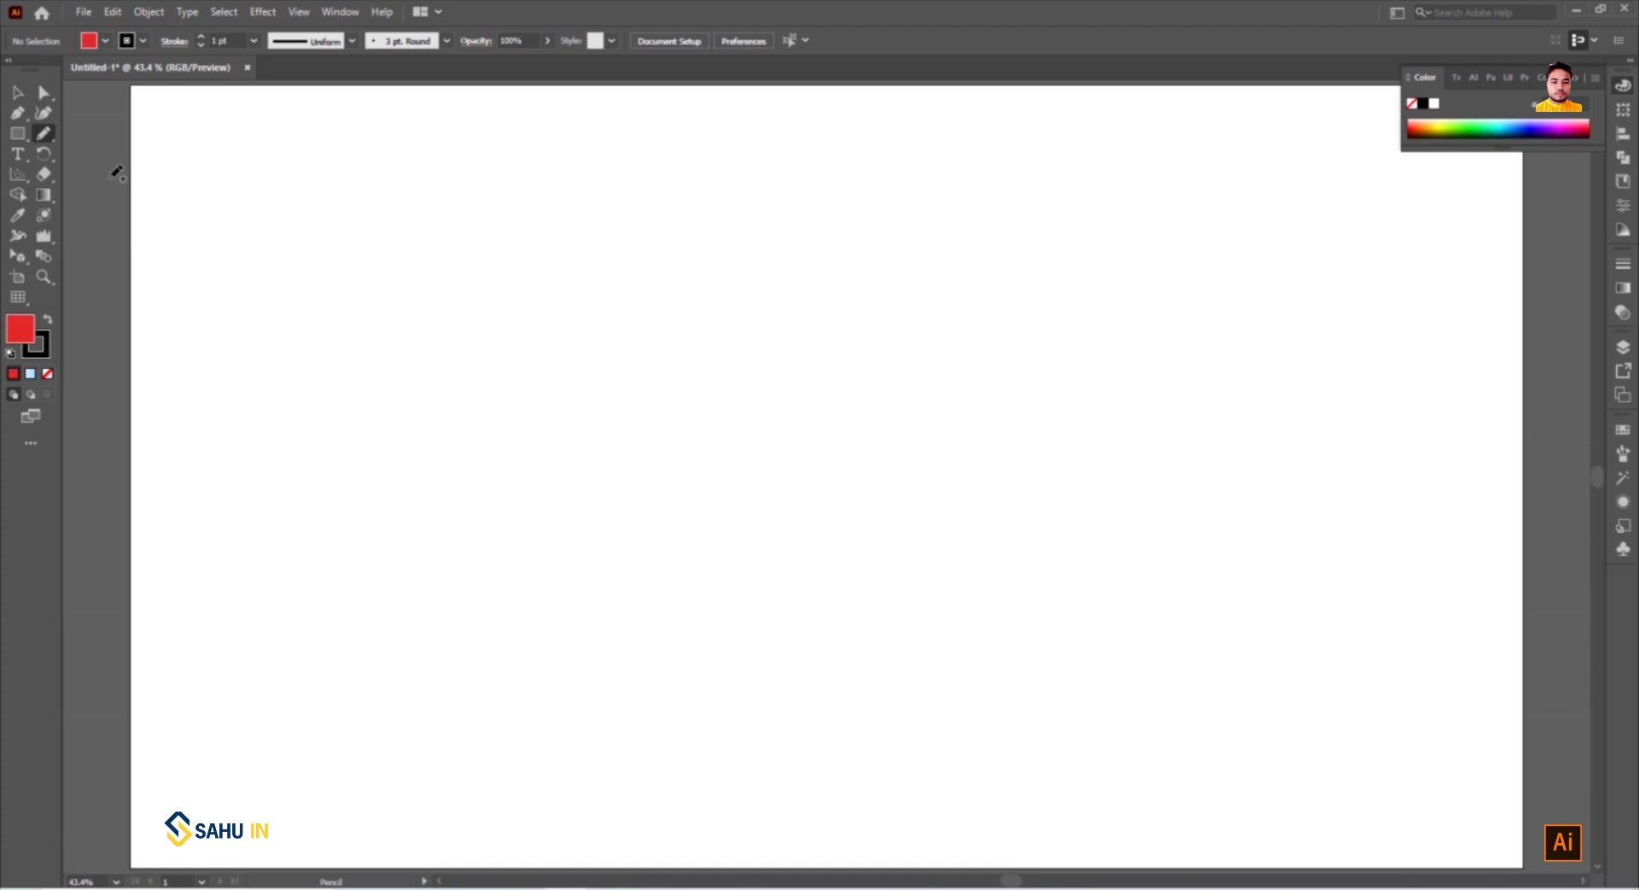
Draw four freehand pencil curves sweeping across the artboard
mouse_move(283, 478)
mouse_down()
mouse_move(450, 347)
mouse_move(875, 400)
mouse_move(901, 247)
mouse_up()
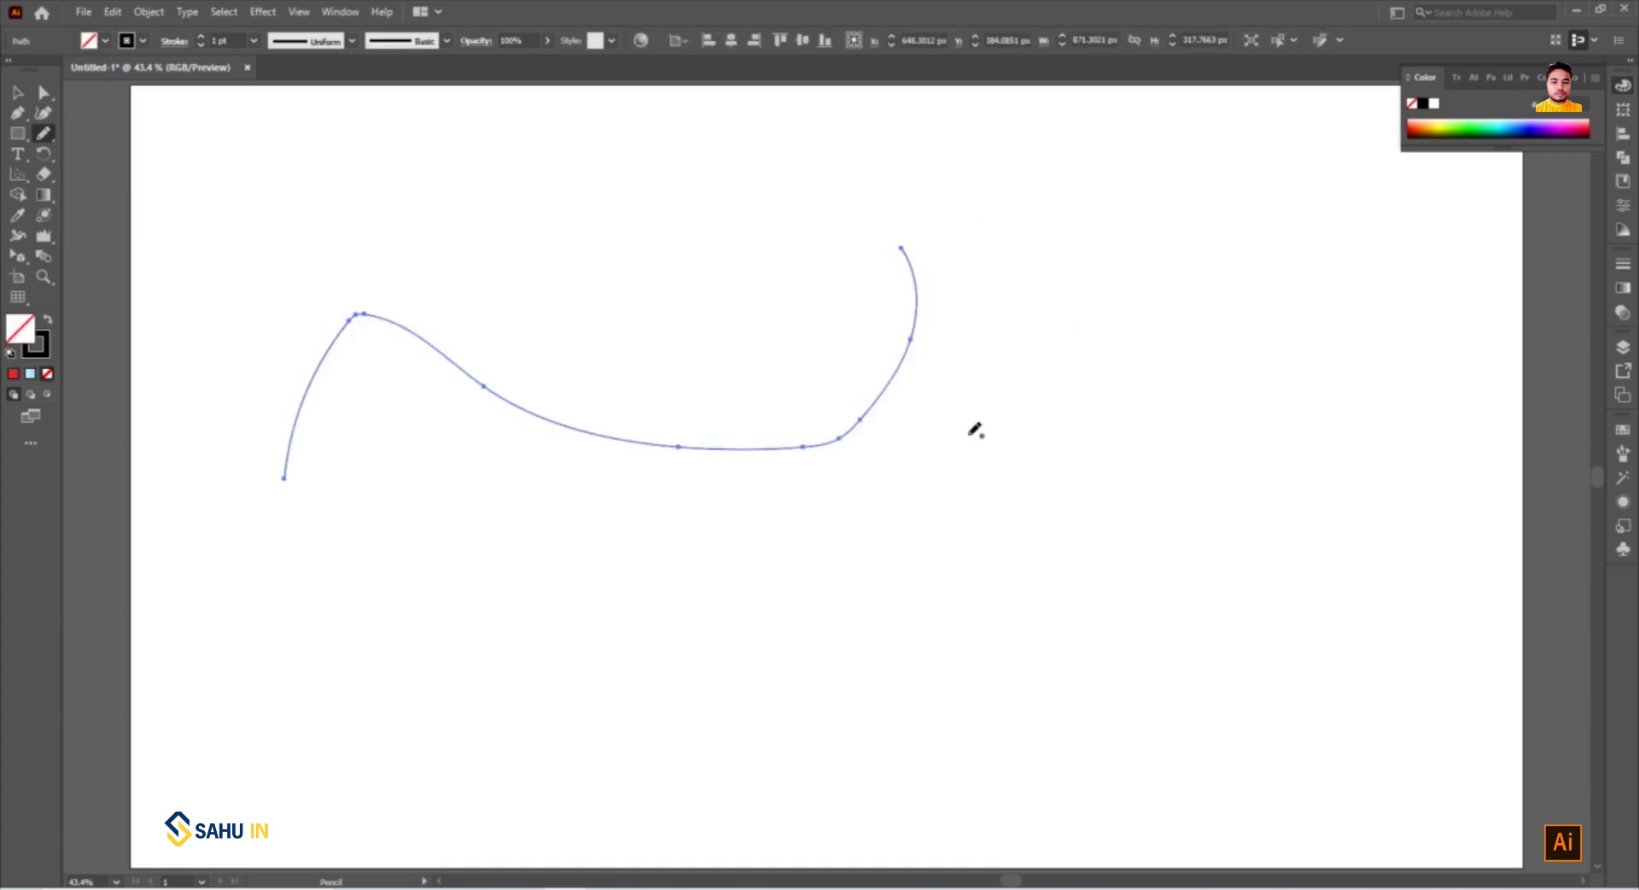
drag(376, 619, 1012, 328)
mouse_move(222, 410)
mouse_down()
mouse_move(384, 453)
mouse_move(620, 584)
mouse_up()
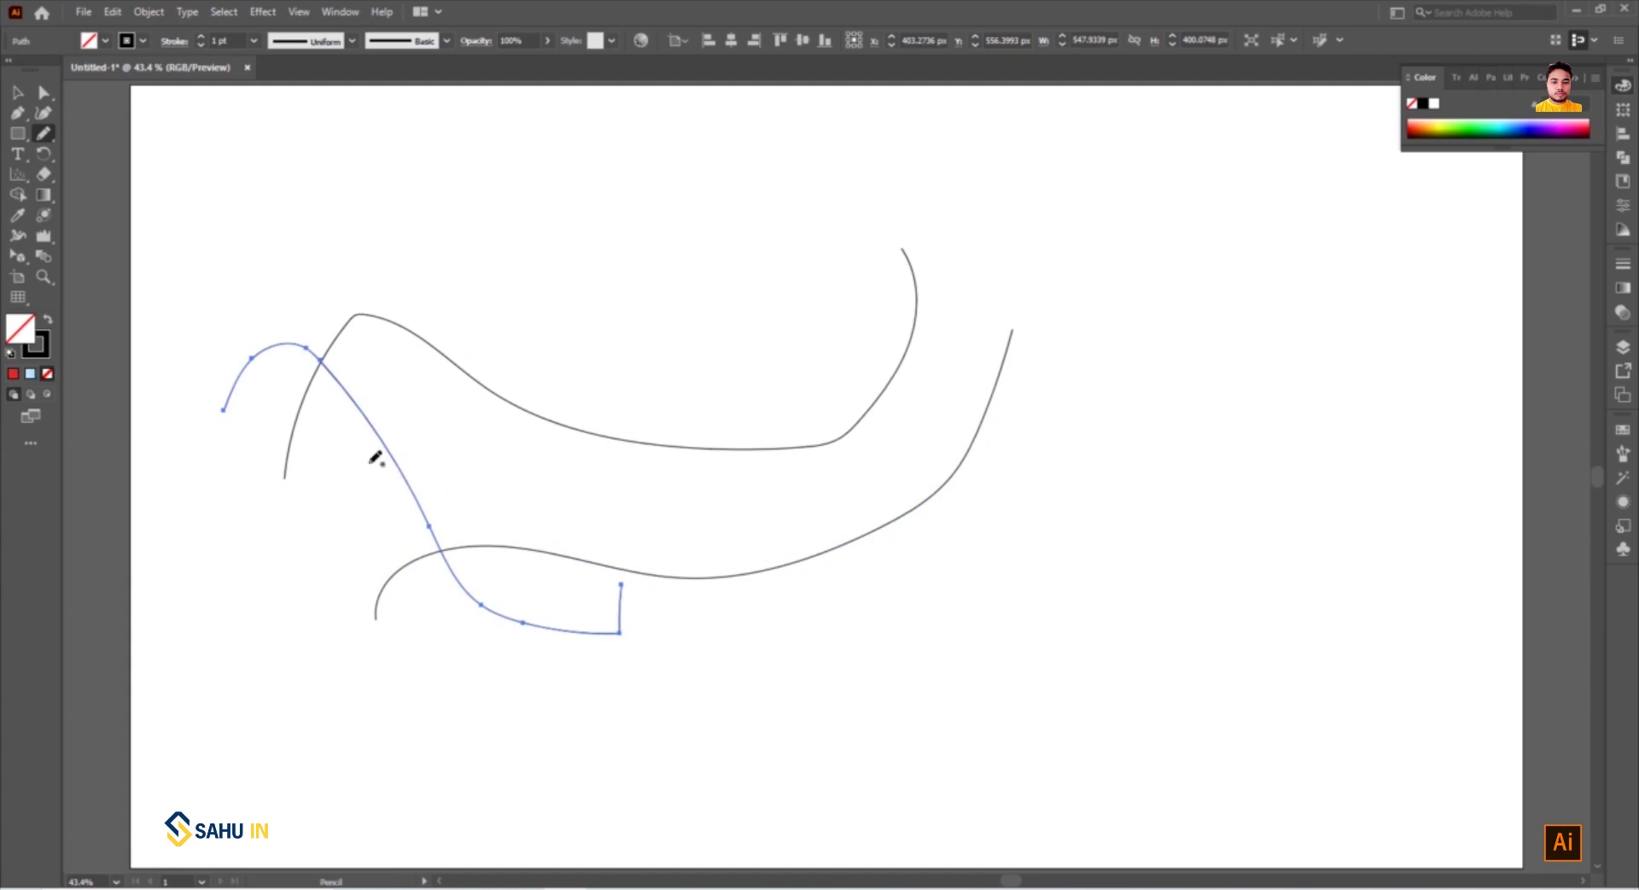
mouse_move(321, 230)
mouse_down()
mouse_move(709, 241)
mouse_move(742, 159)
mouse_up()
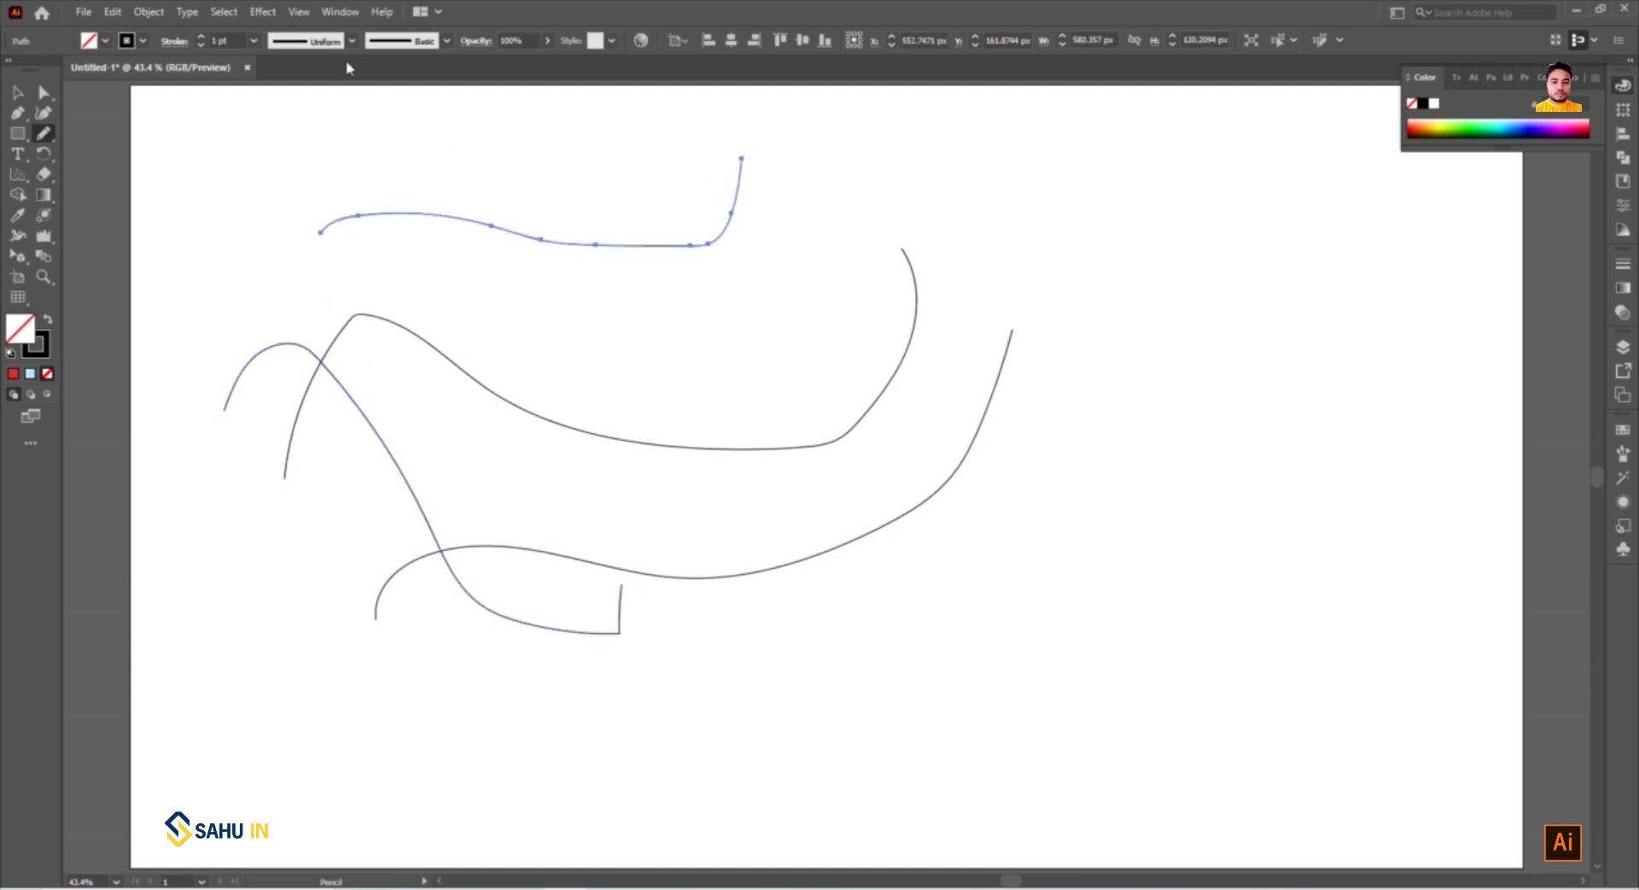
Select and deselect all curves, then add two more sweeping pencil curves on the right
key(v)
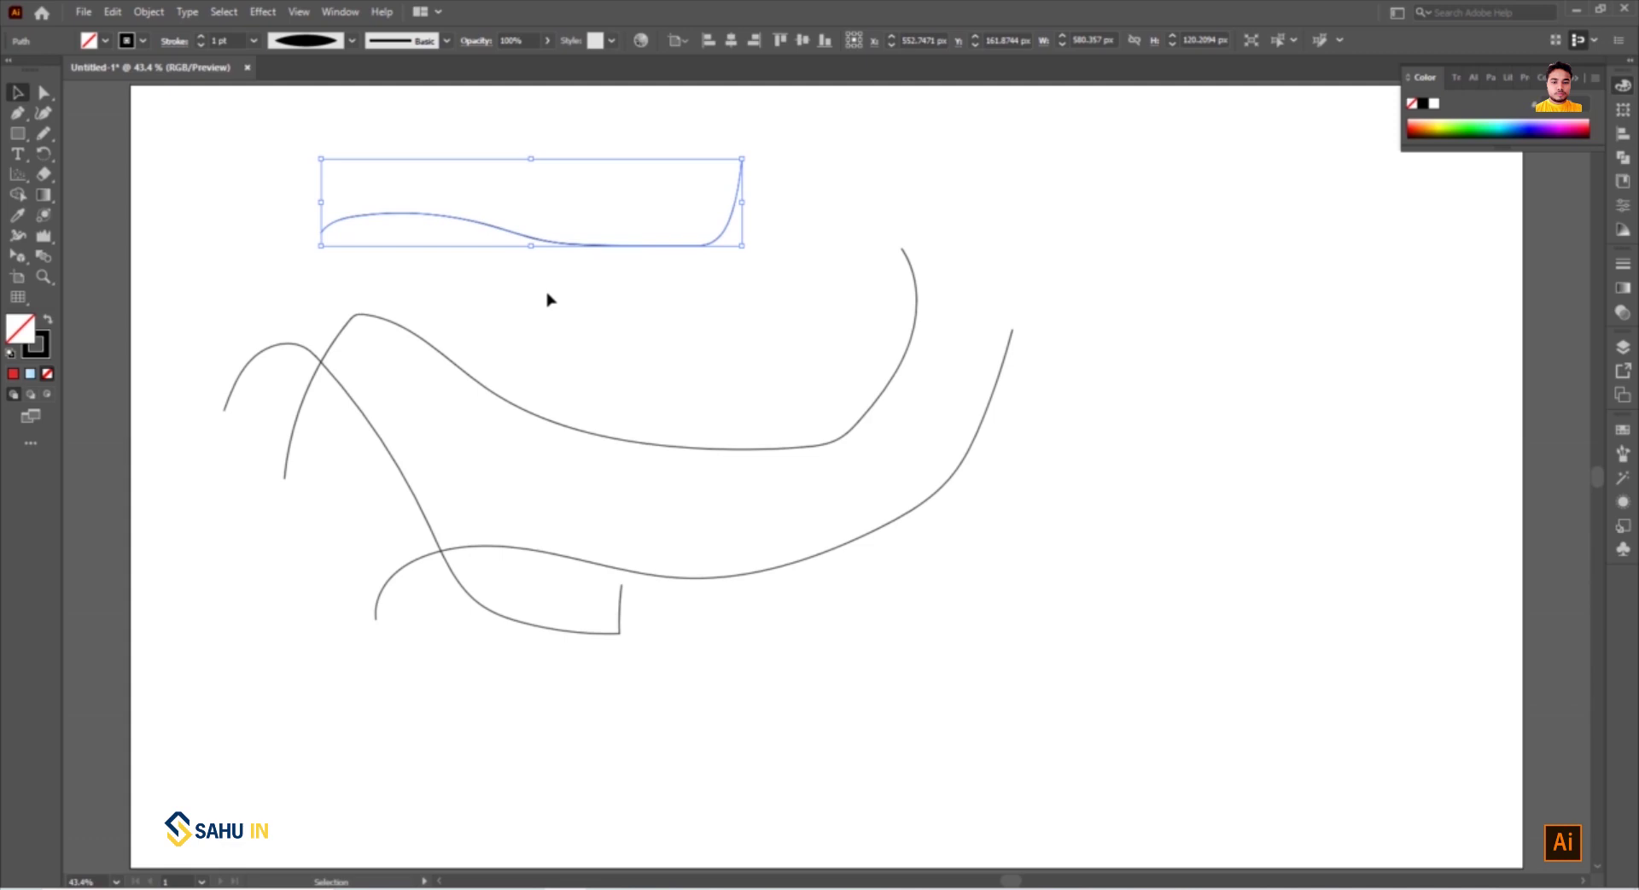
key(ctrl+a)
key(ctrl+shift+a)
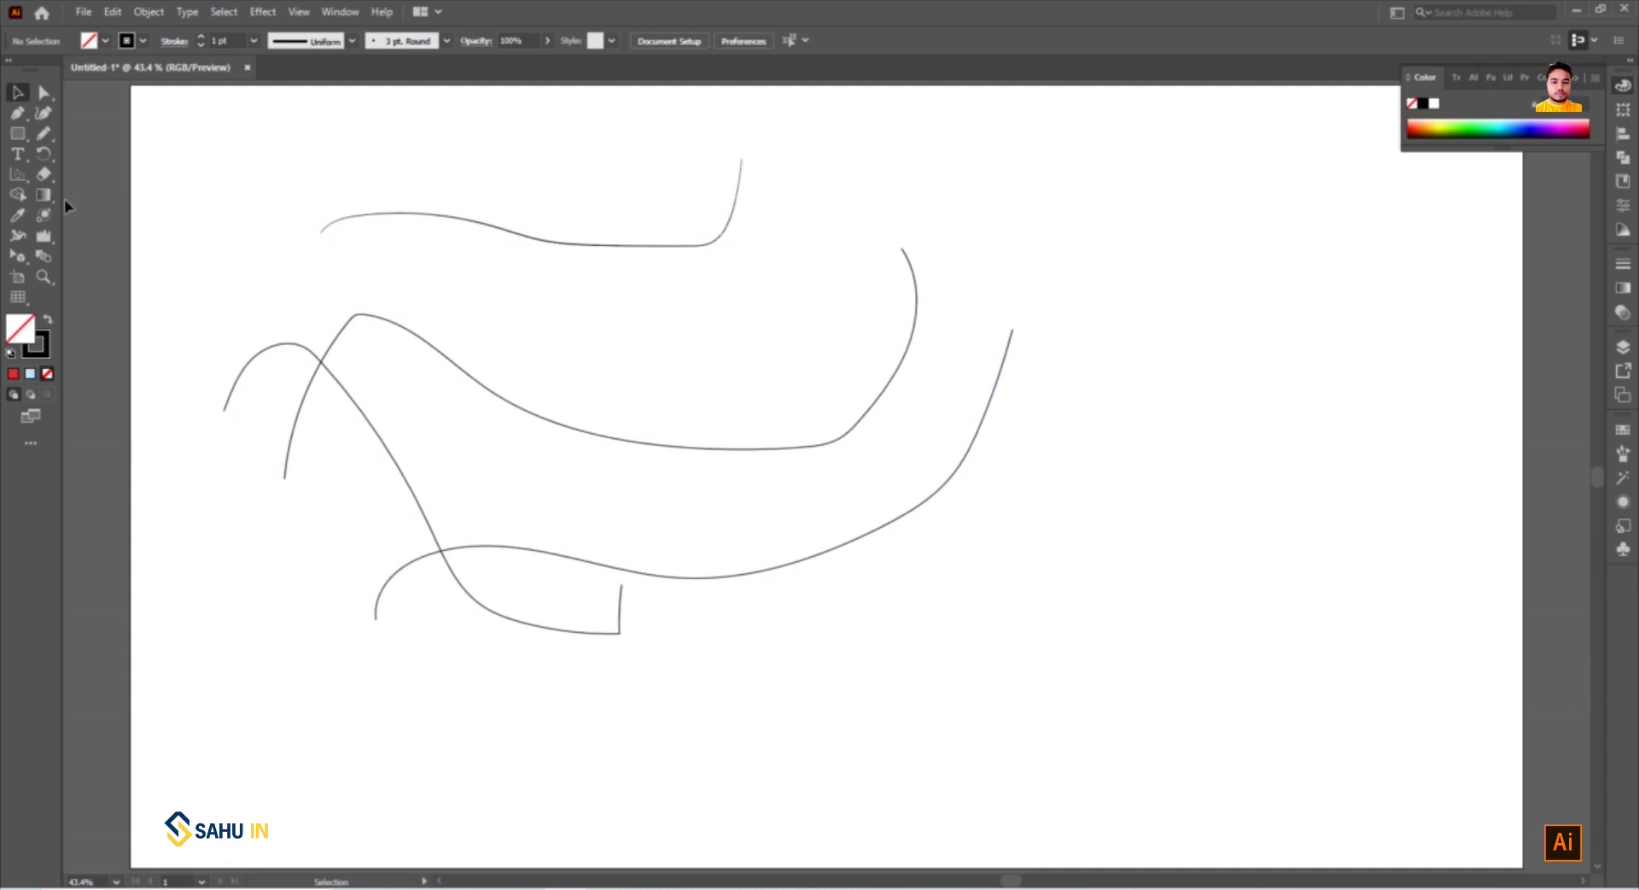
click(43, 137)
drag(629, 348, 1252, 162)
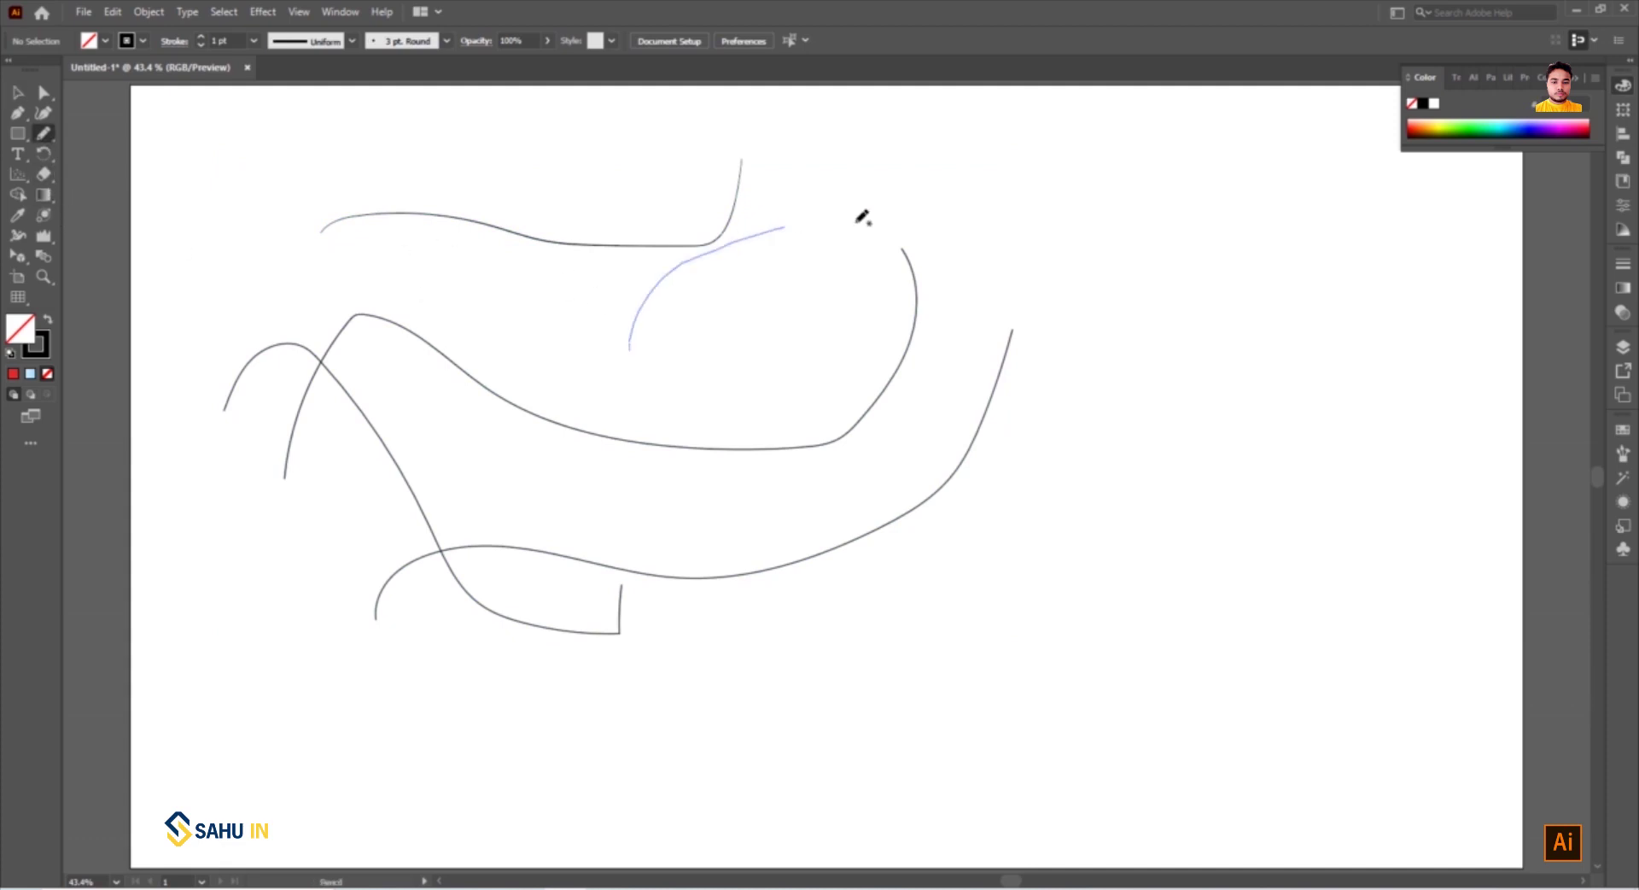
drag(862, 654, 1318, 293)
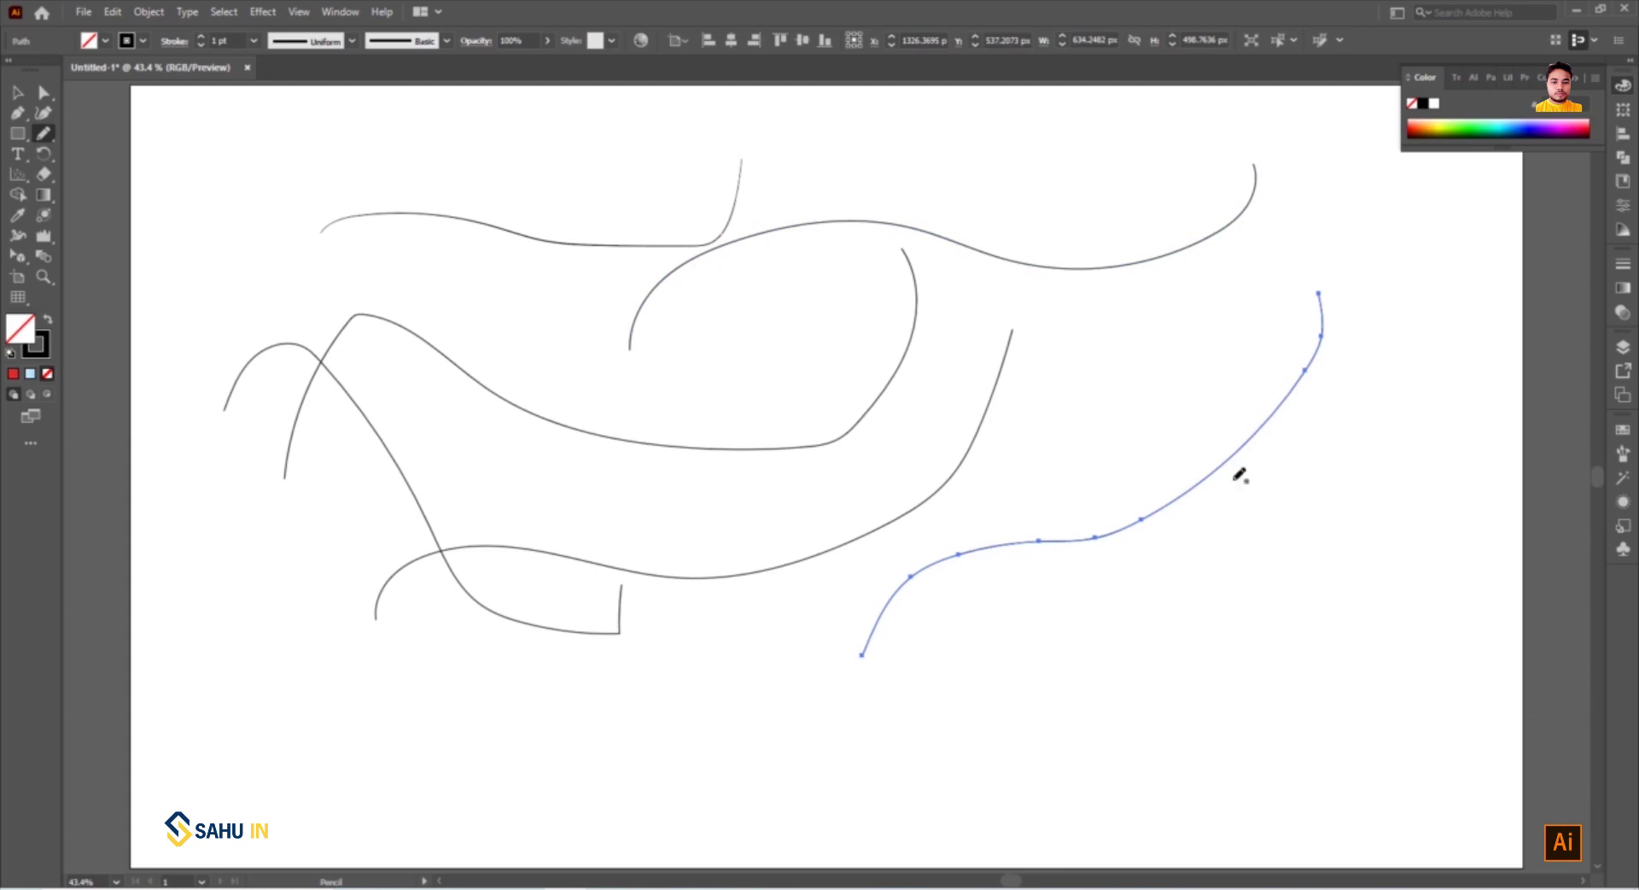
Set the Pencil Tool fidelity to Accurate
double_click(43, 133)
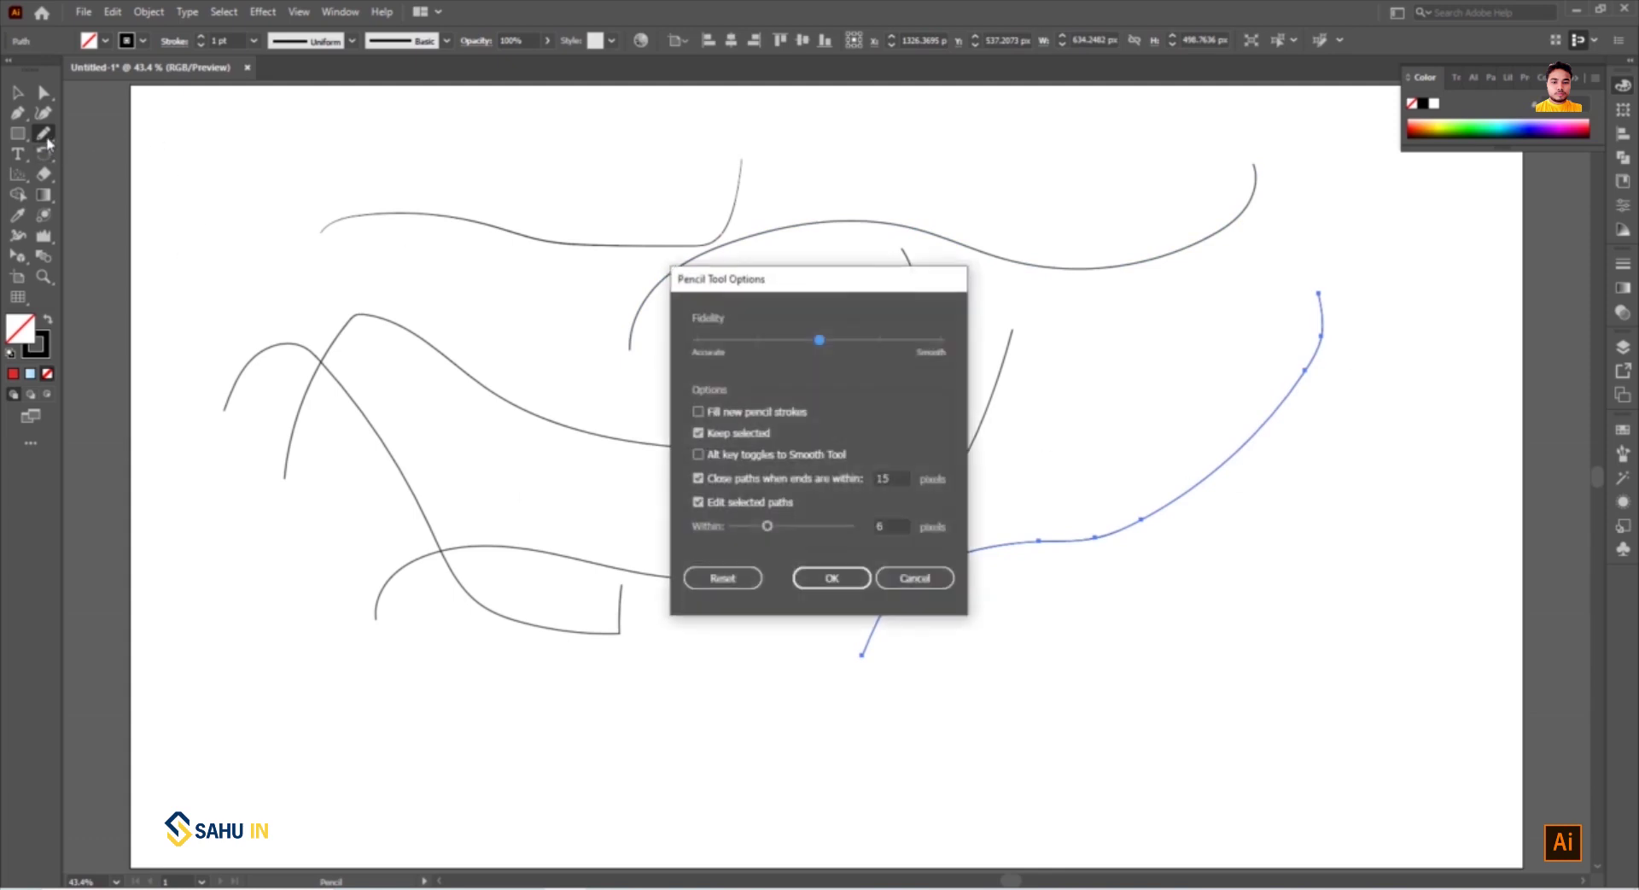
drag(465, 267, 462, 267)
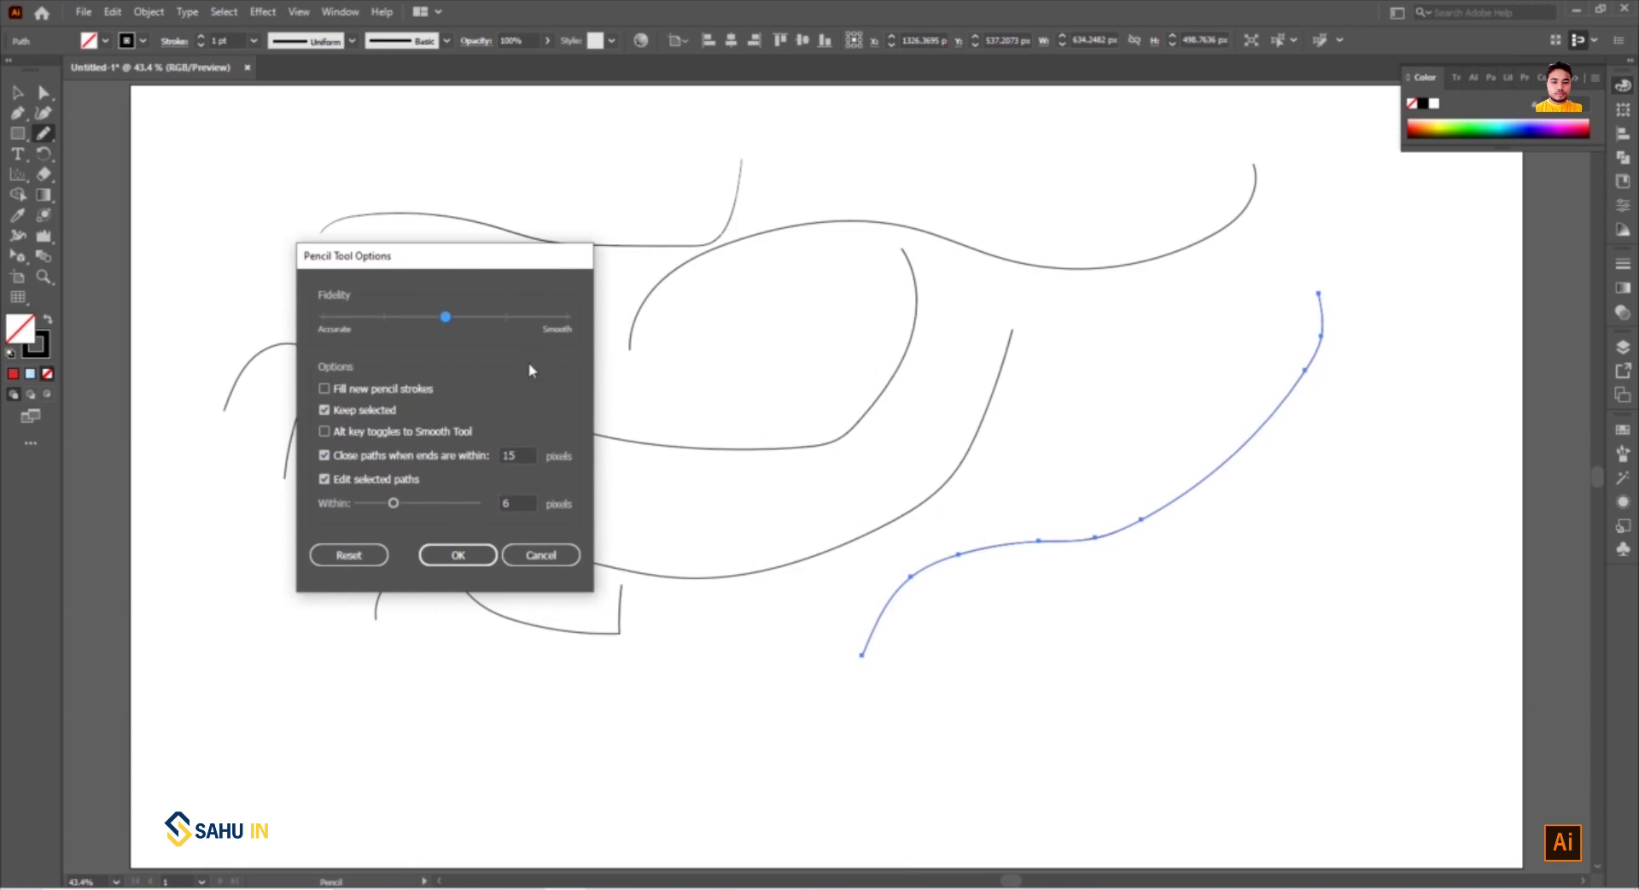
drag(446, 317, 323, 317)
click(467, 559)
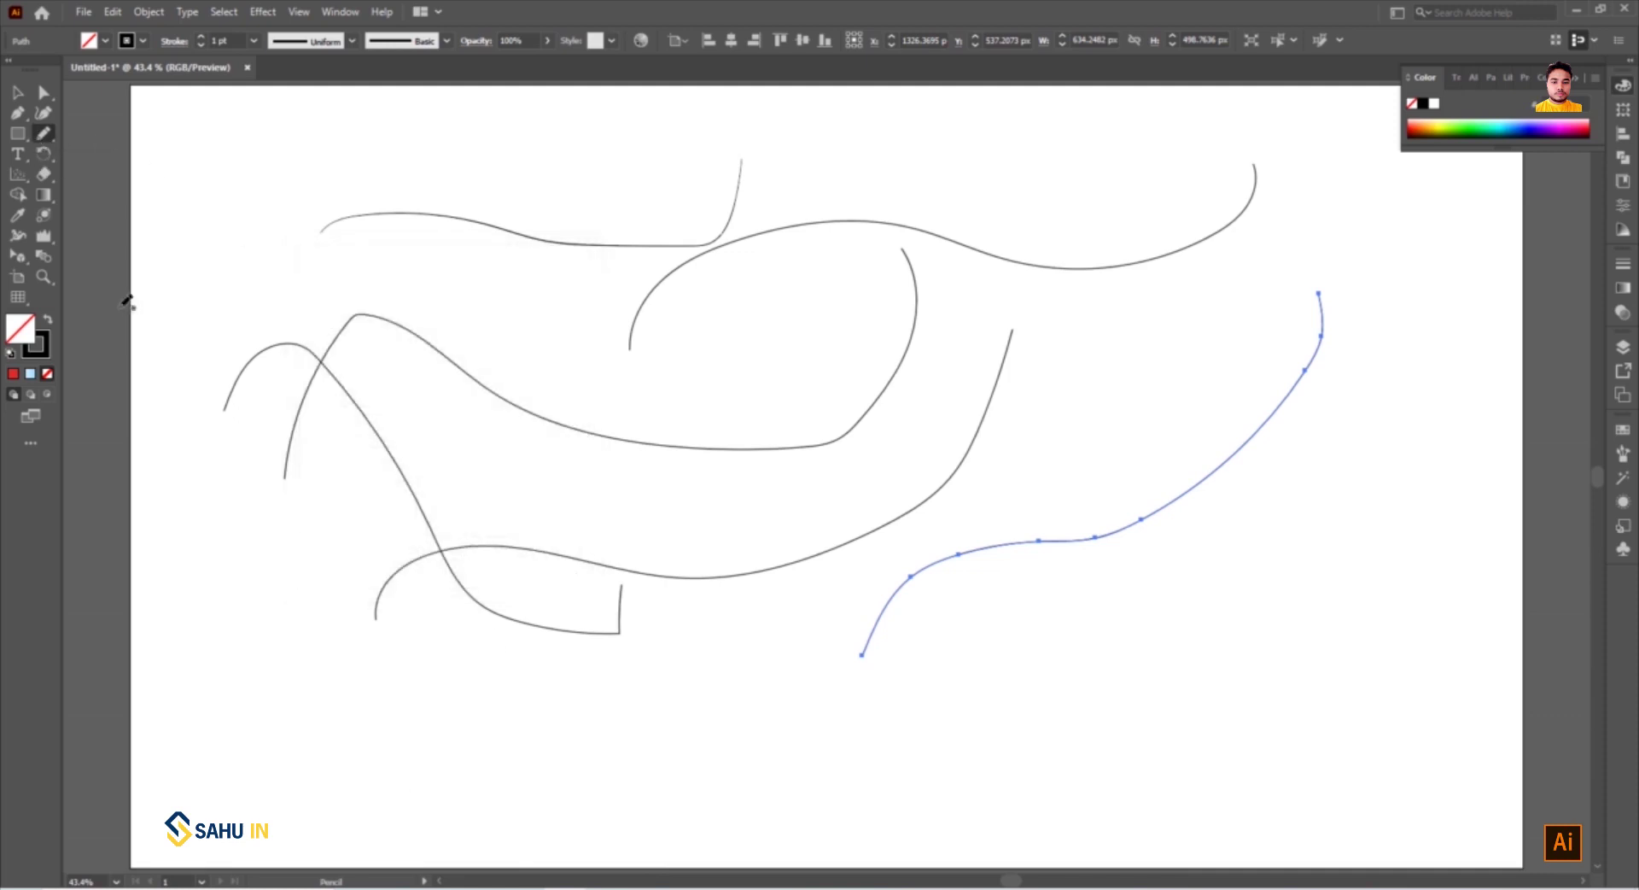
Draw a detailed curve along the lower artboard and zoom in to inspect it
drag(397, 779, 1080, 646)
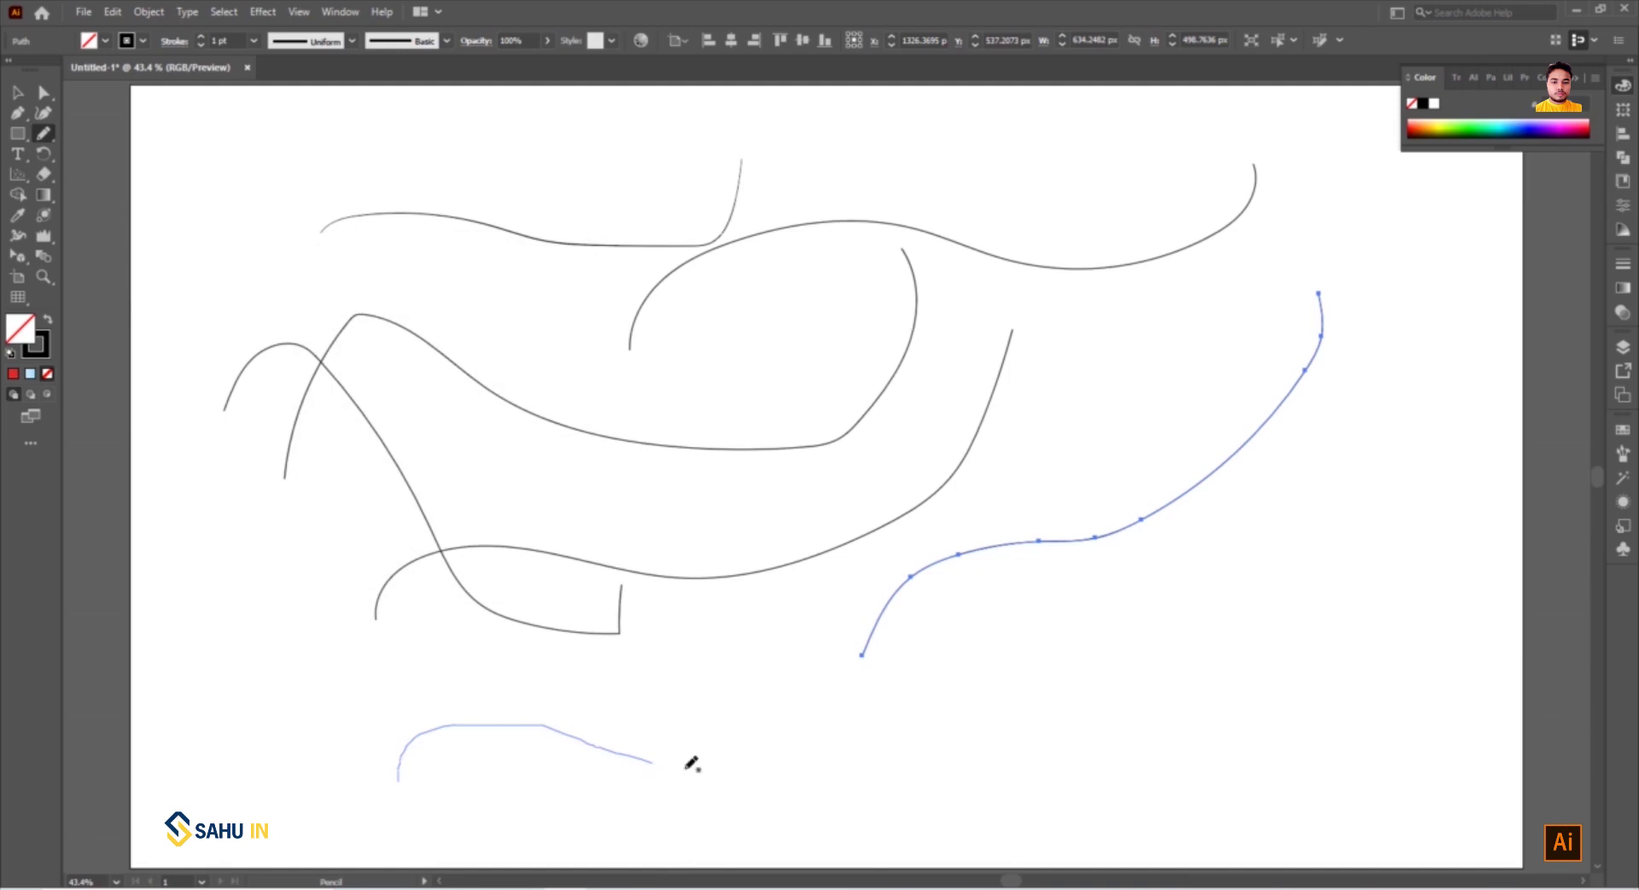
click(18, 95)
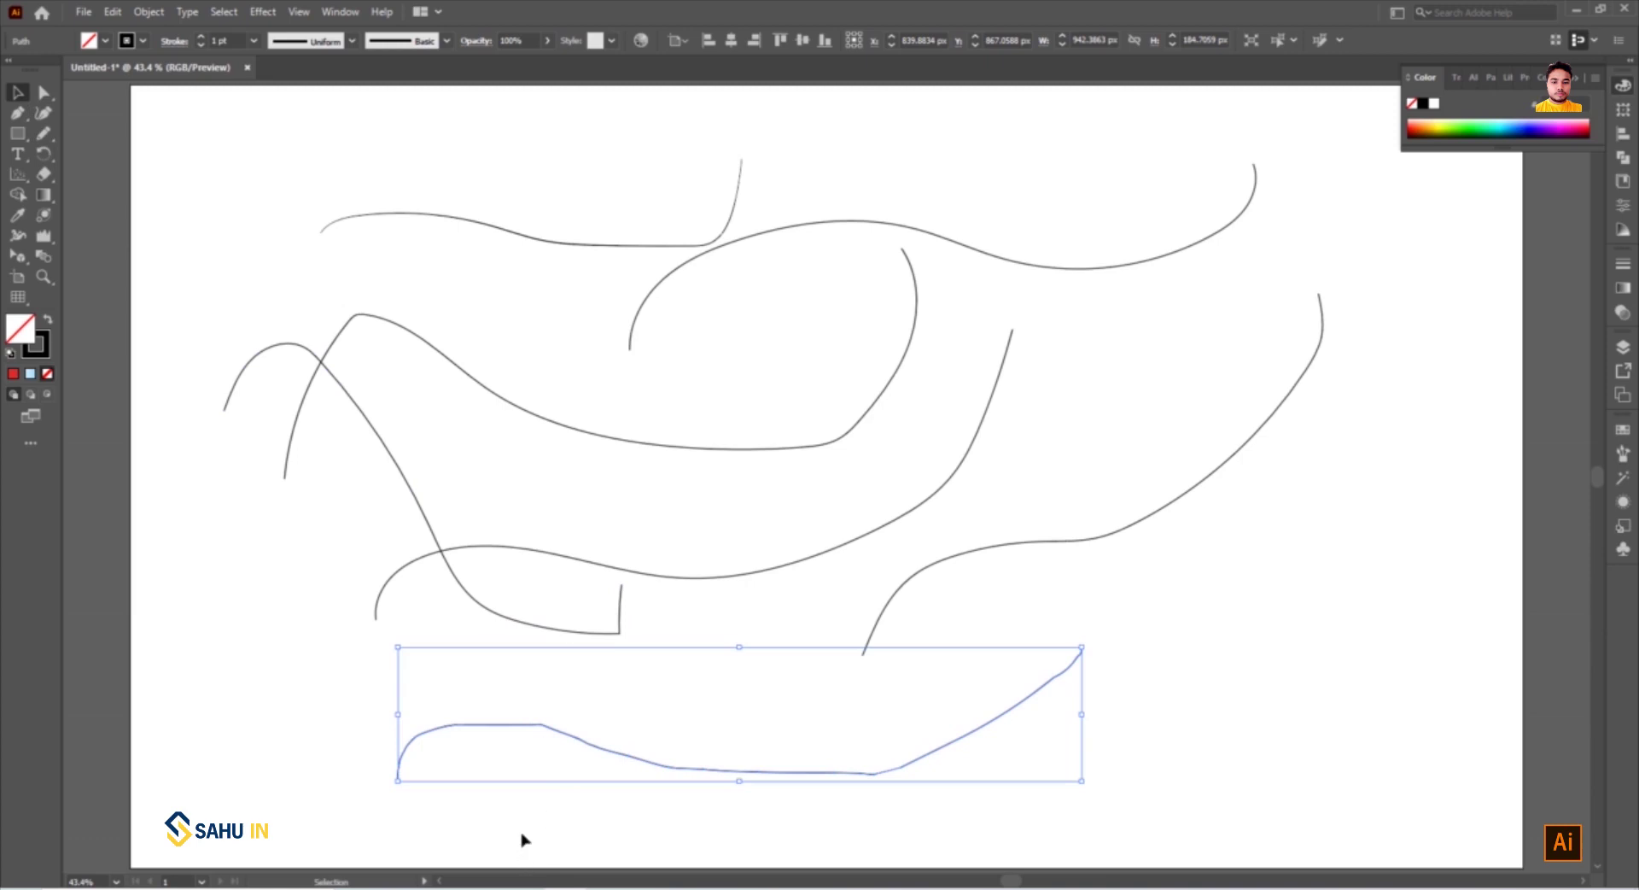
scroll(521, 839, up, 2)
scroll(545, 707, up, 2)
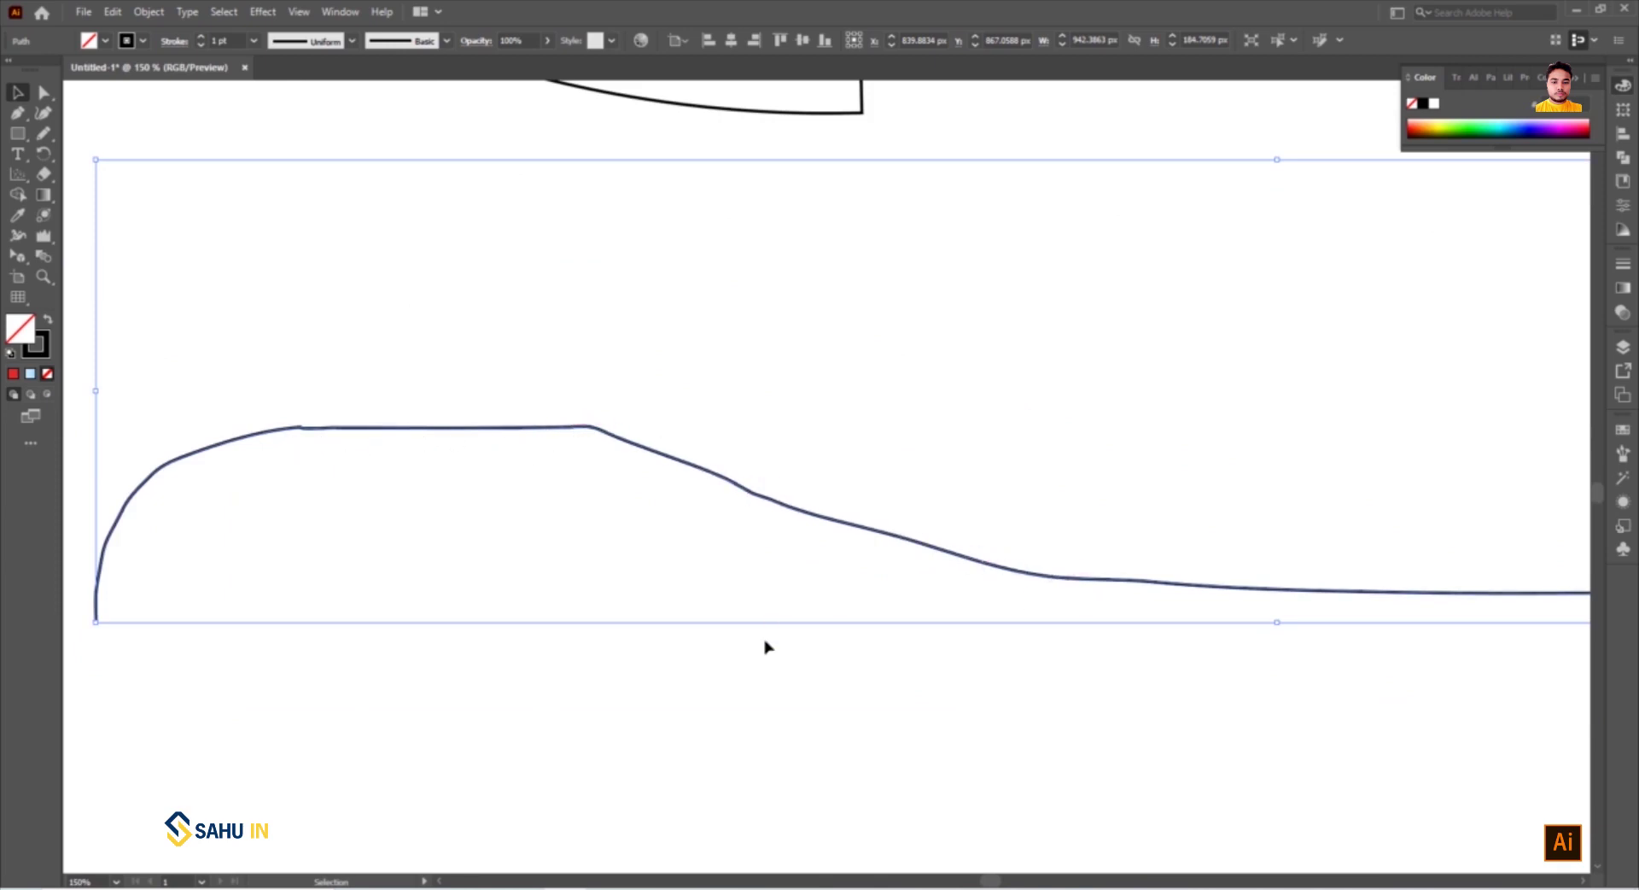
scroll(619, 641, down, 2)
Set the Pencil Tool fidelity to Smooth
double_click(45, 134)
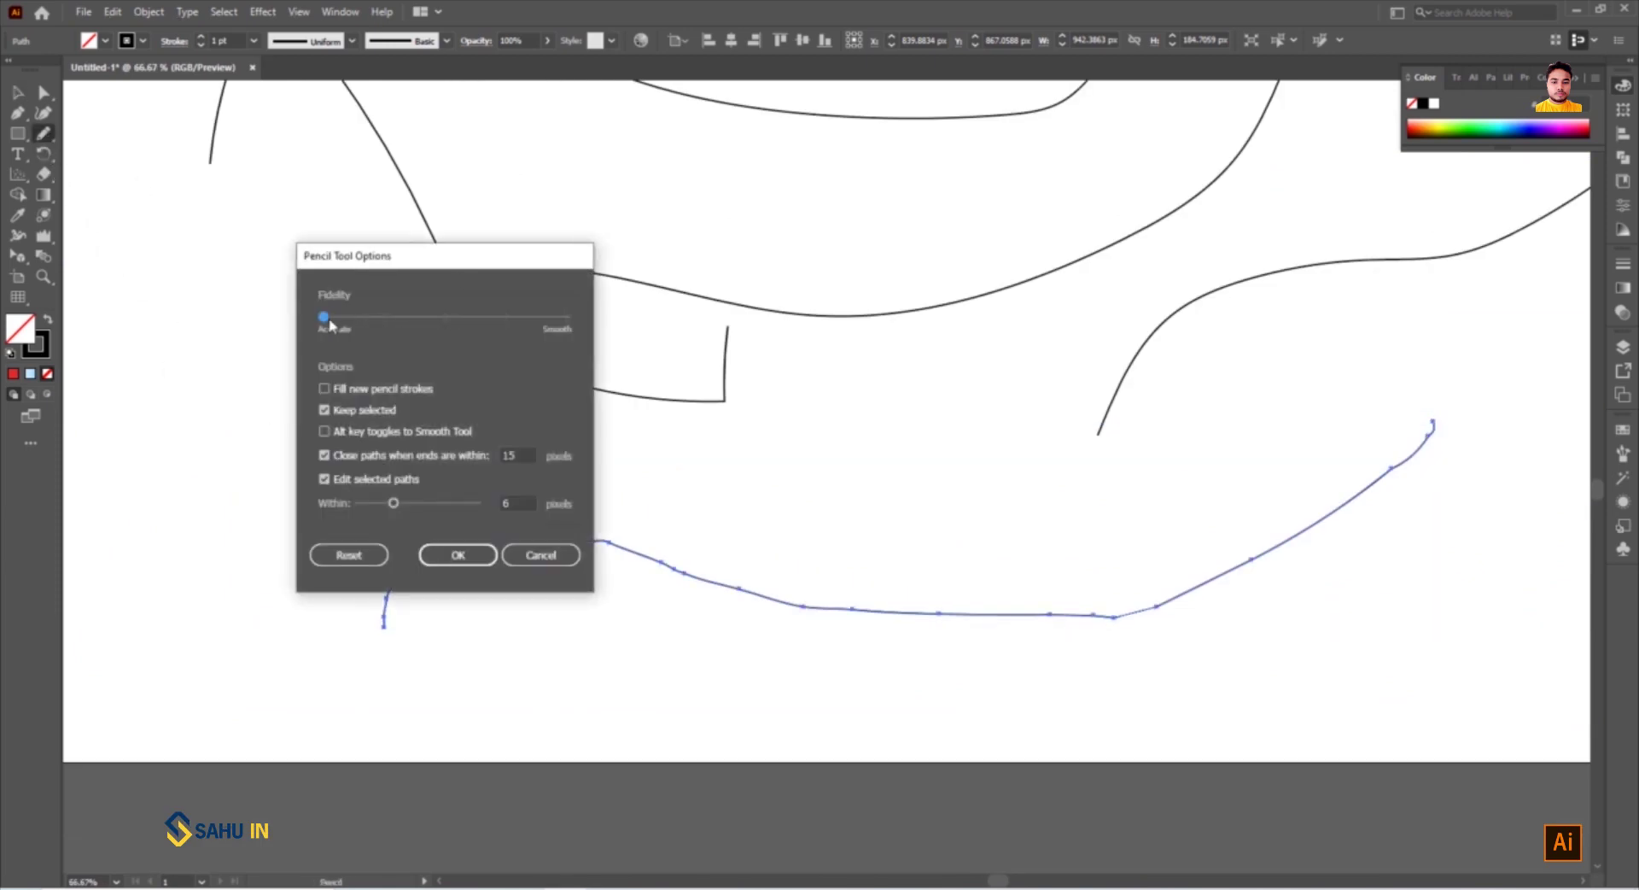
drag(445, 317, 566, 317)
click(461, 555)
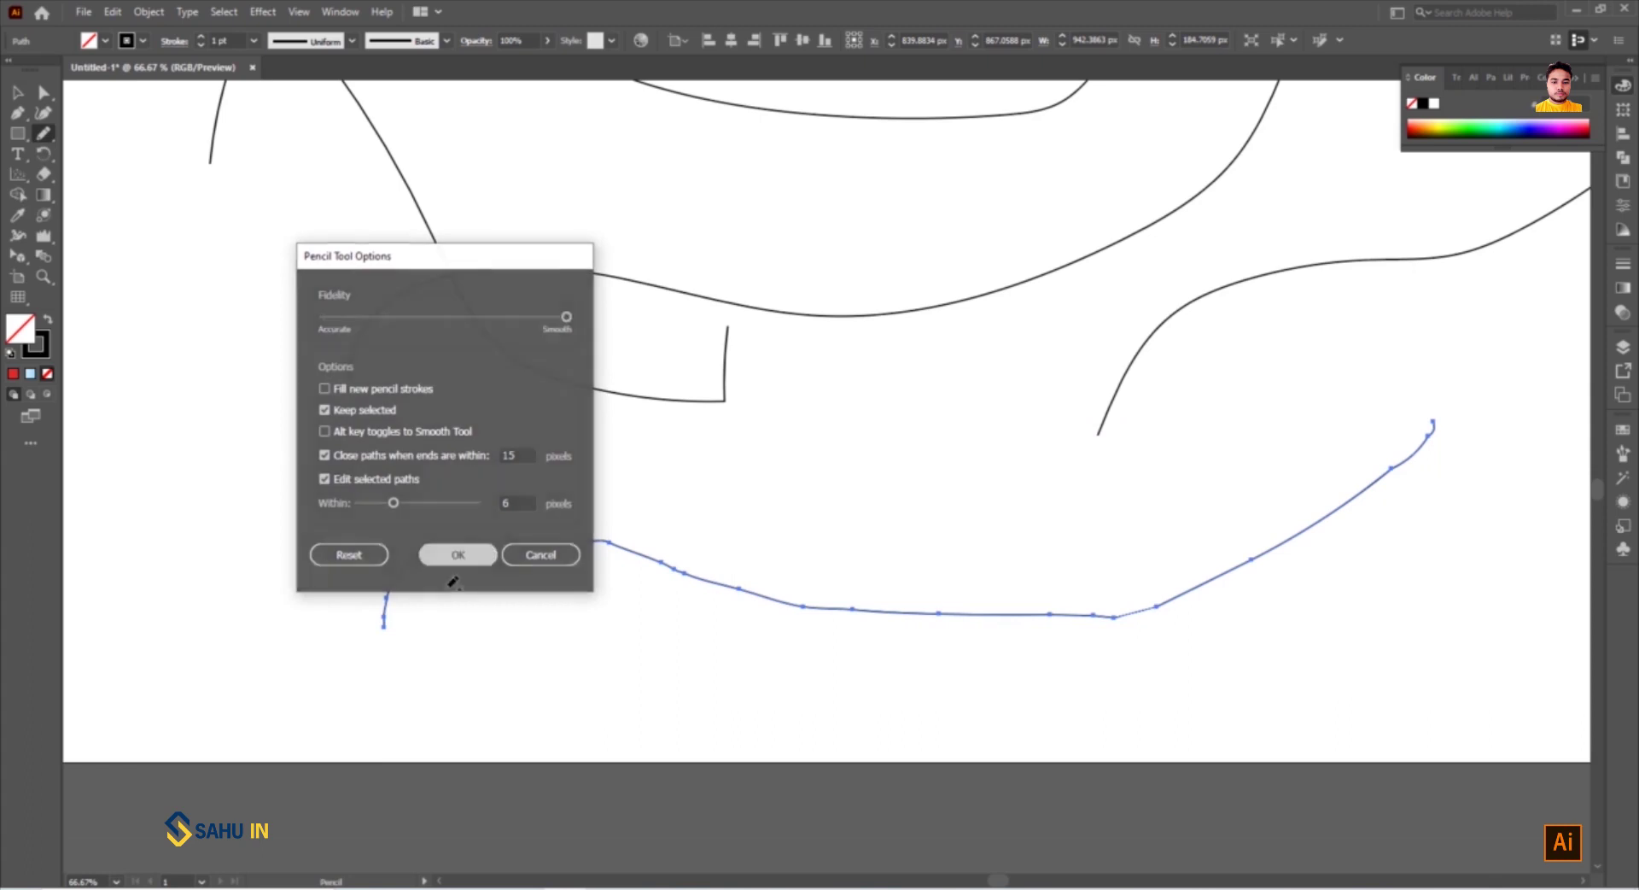
Draw a smooth wave-shaped curve beneath the bottom curve and inspect it zoomed in
drag(460, 654, 1278, 630)
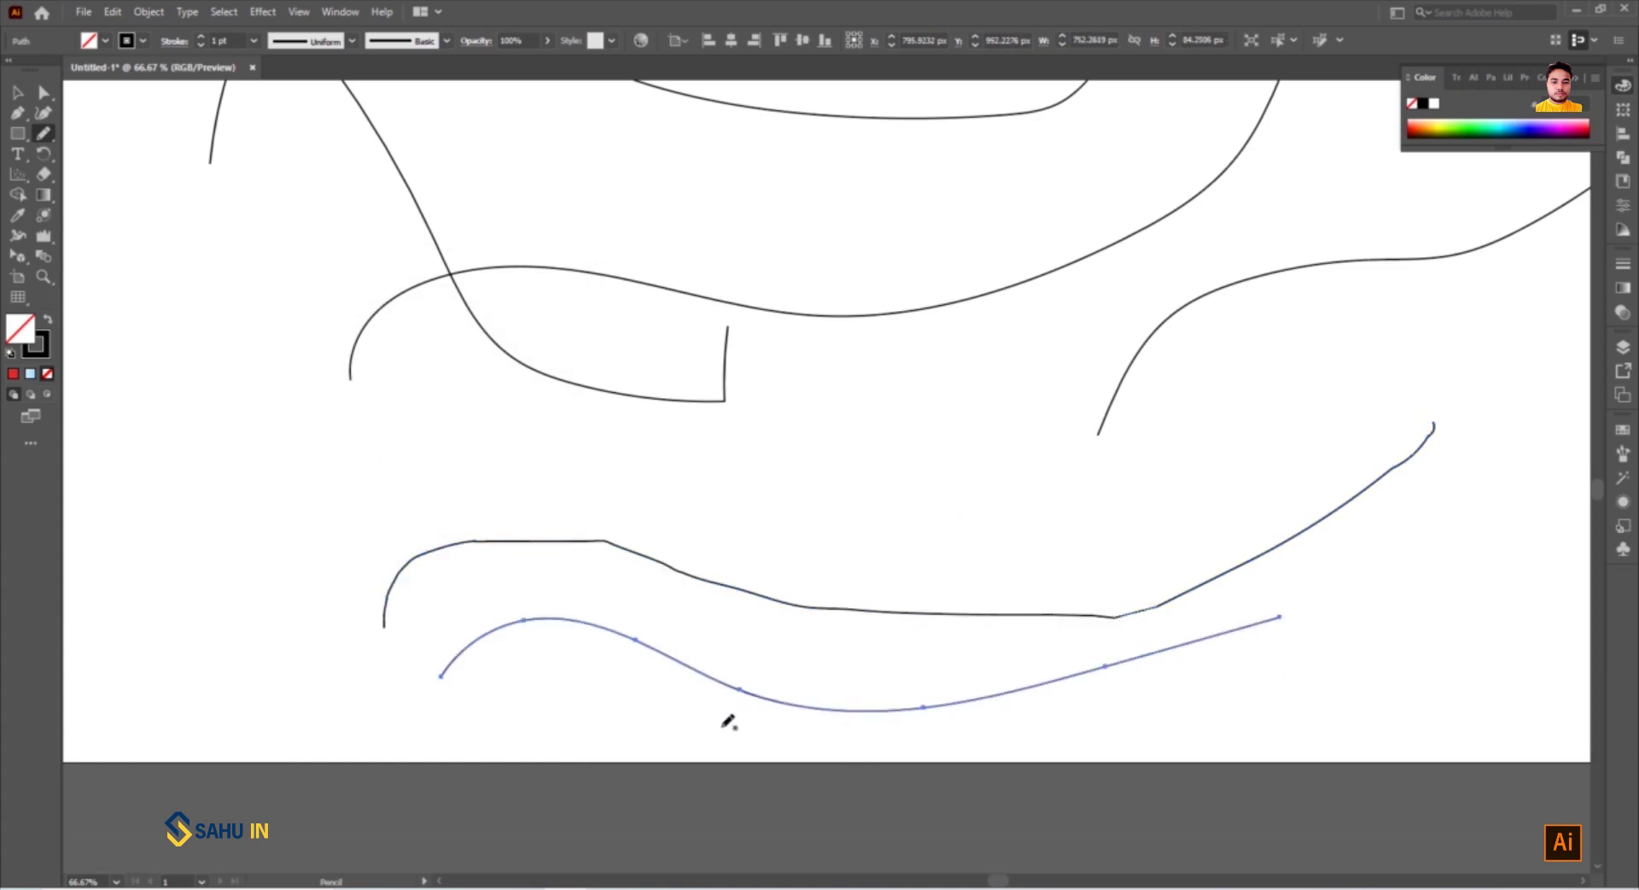
click(15, 92)
scroll(563, 768, up, 3)
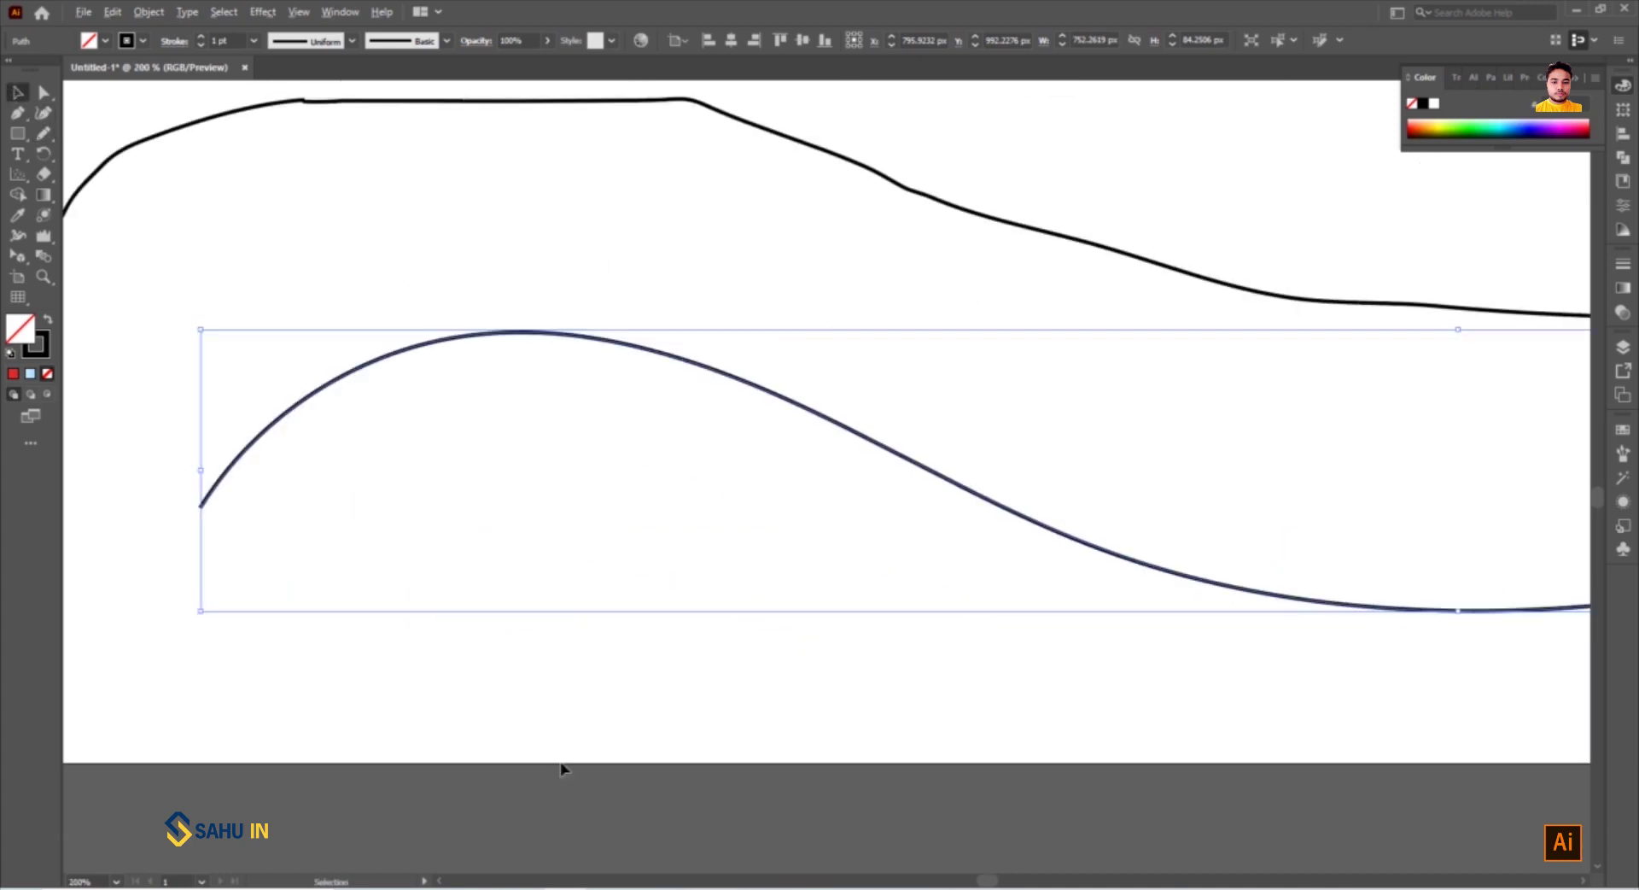
click(566, 734)
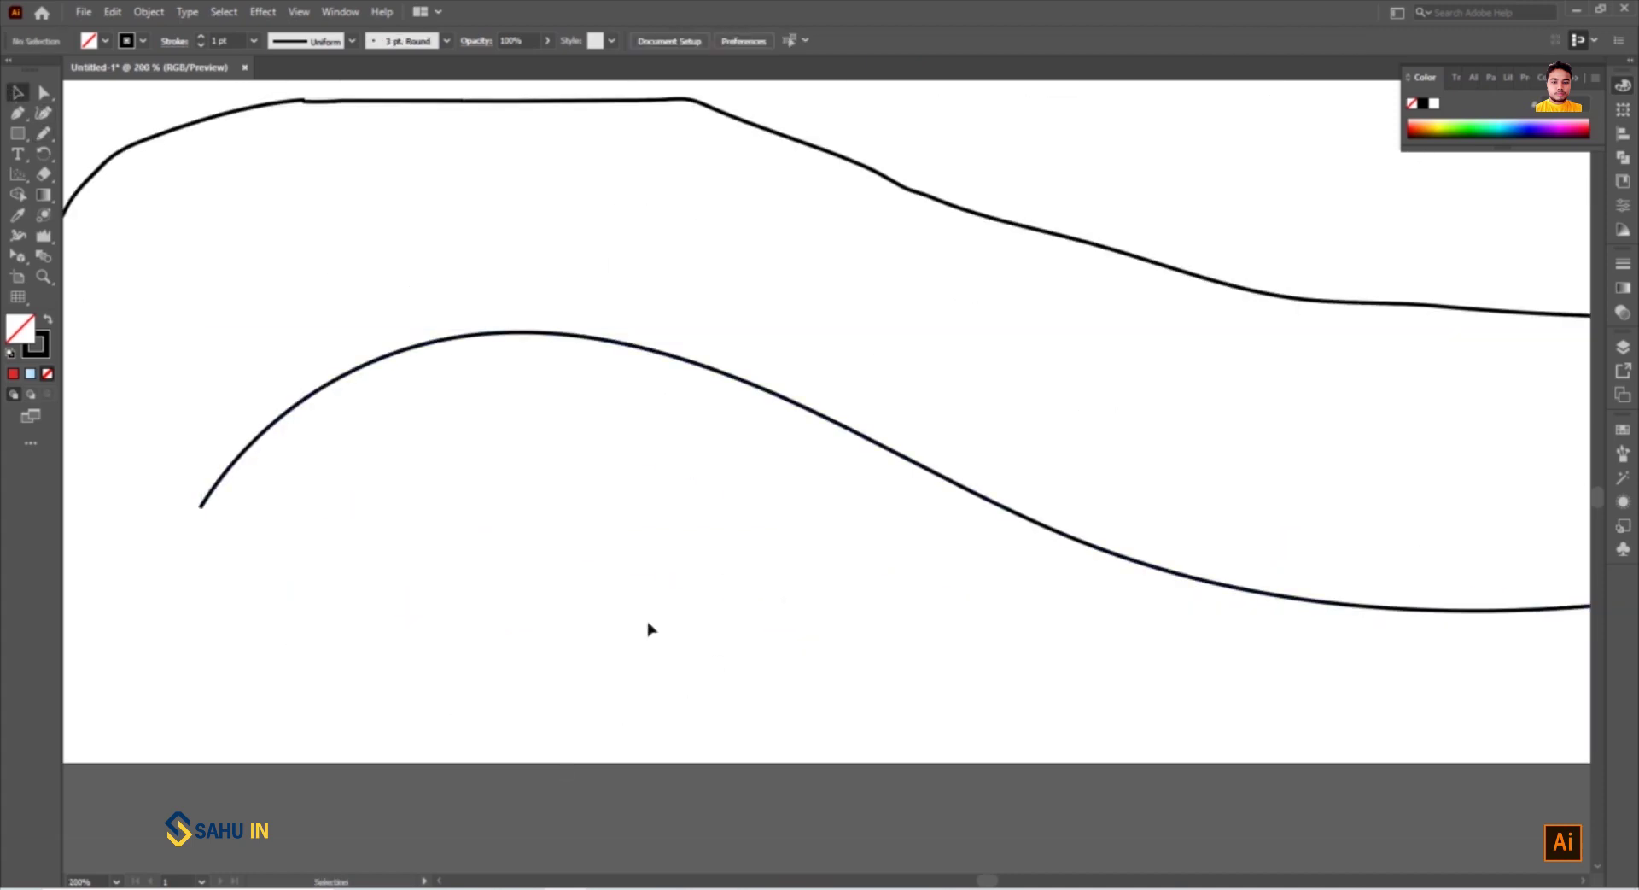
click(705, 371)
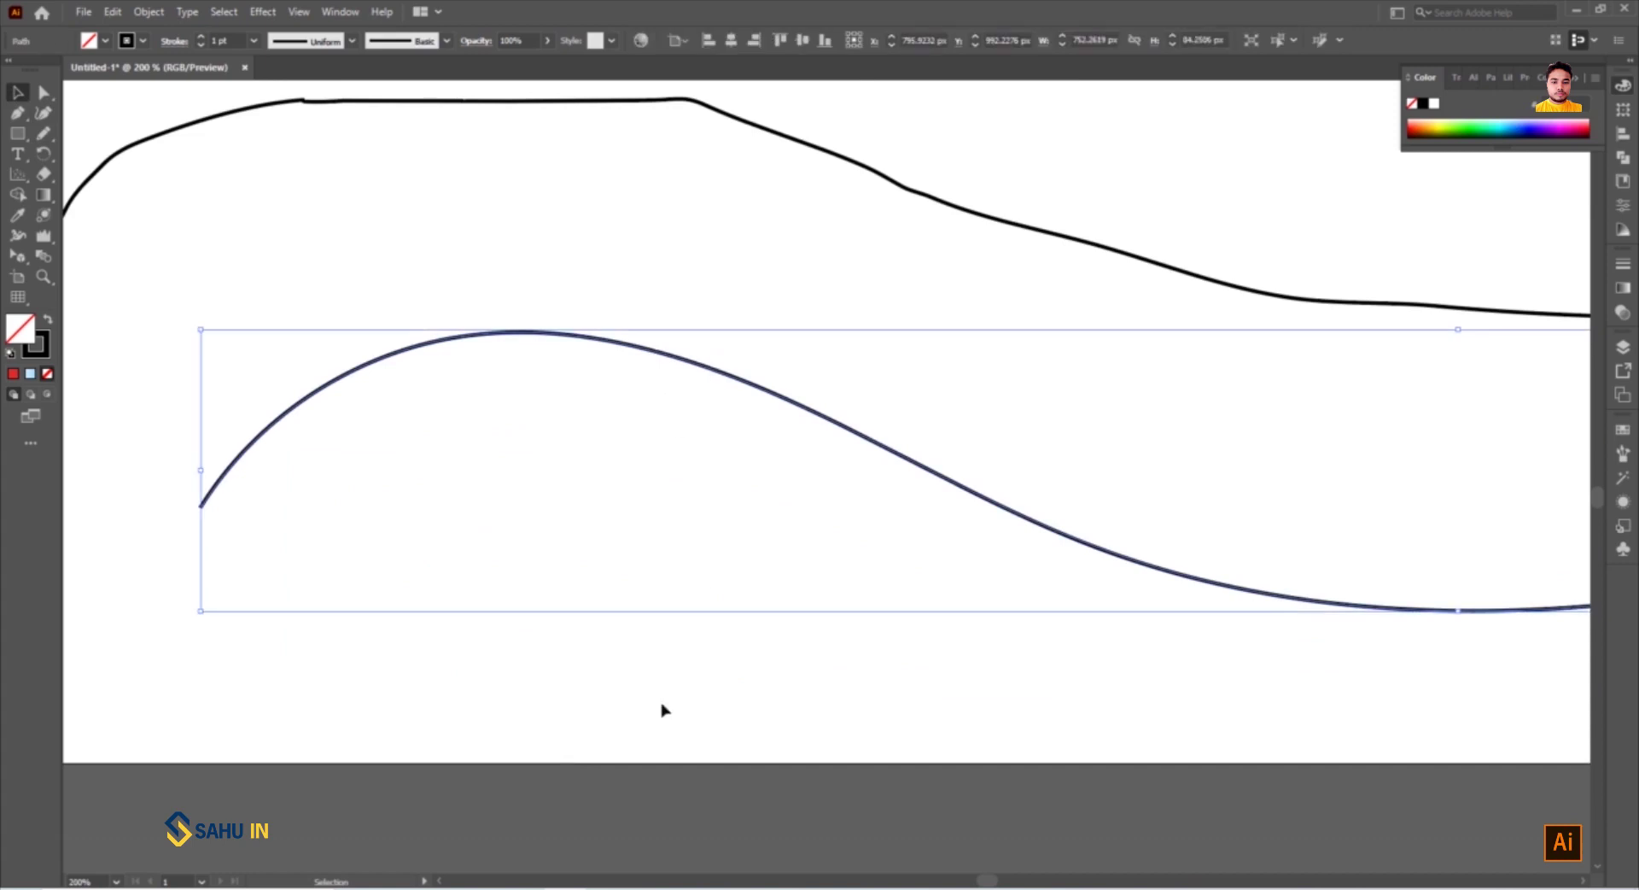
click(446, 648)
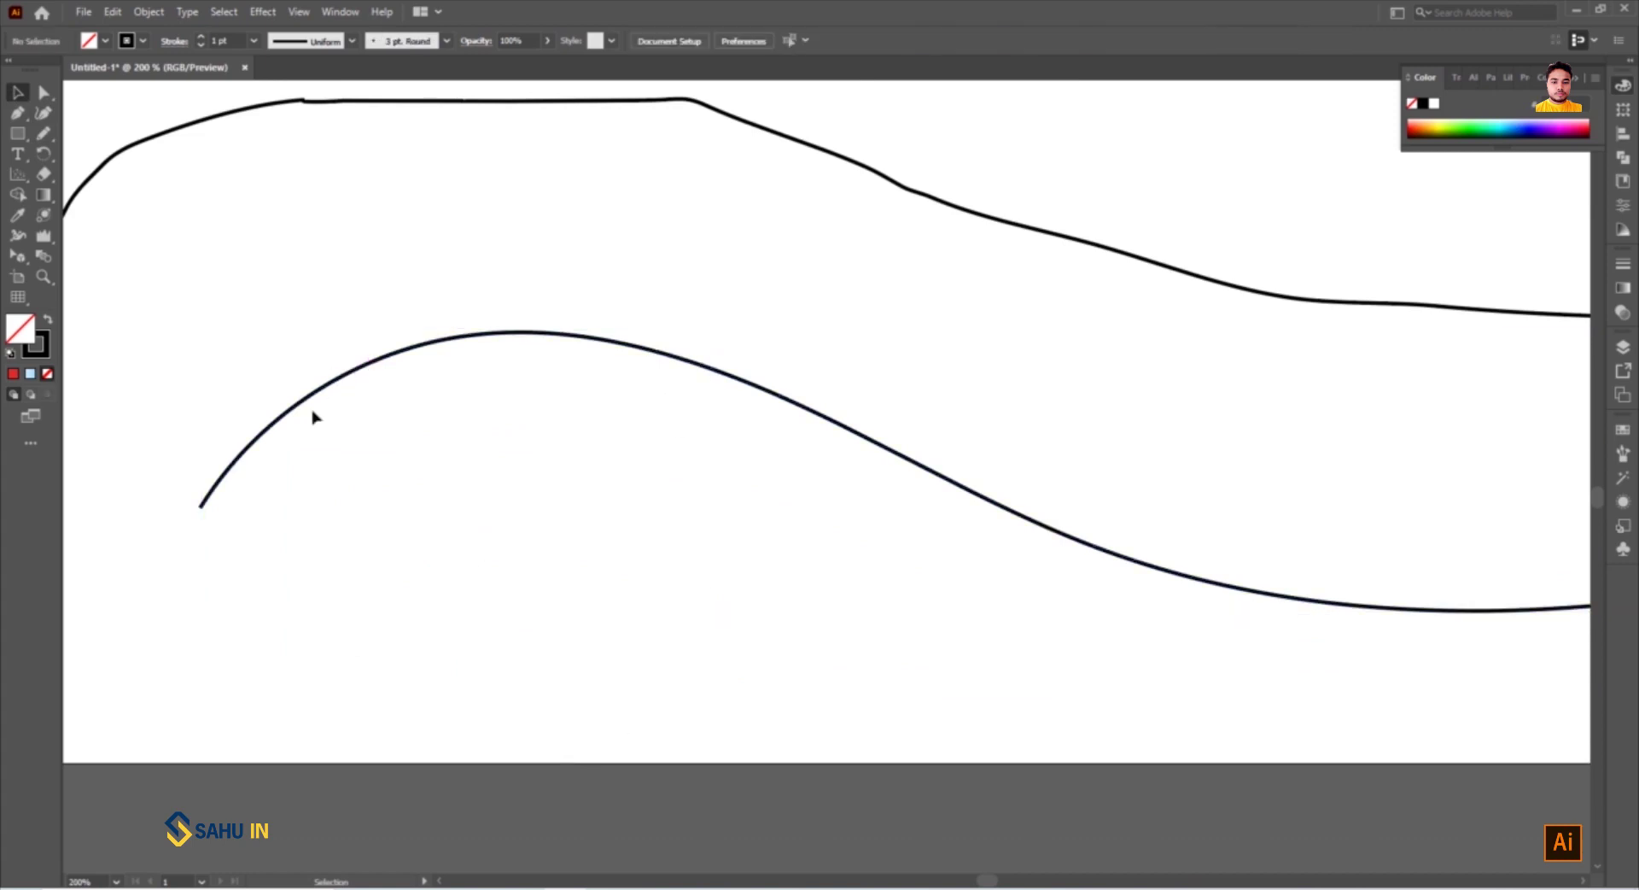
scroll(536, 499, down, 1)
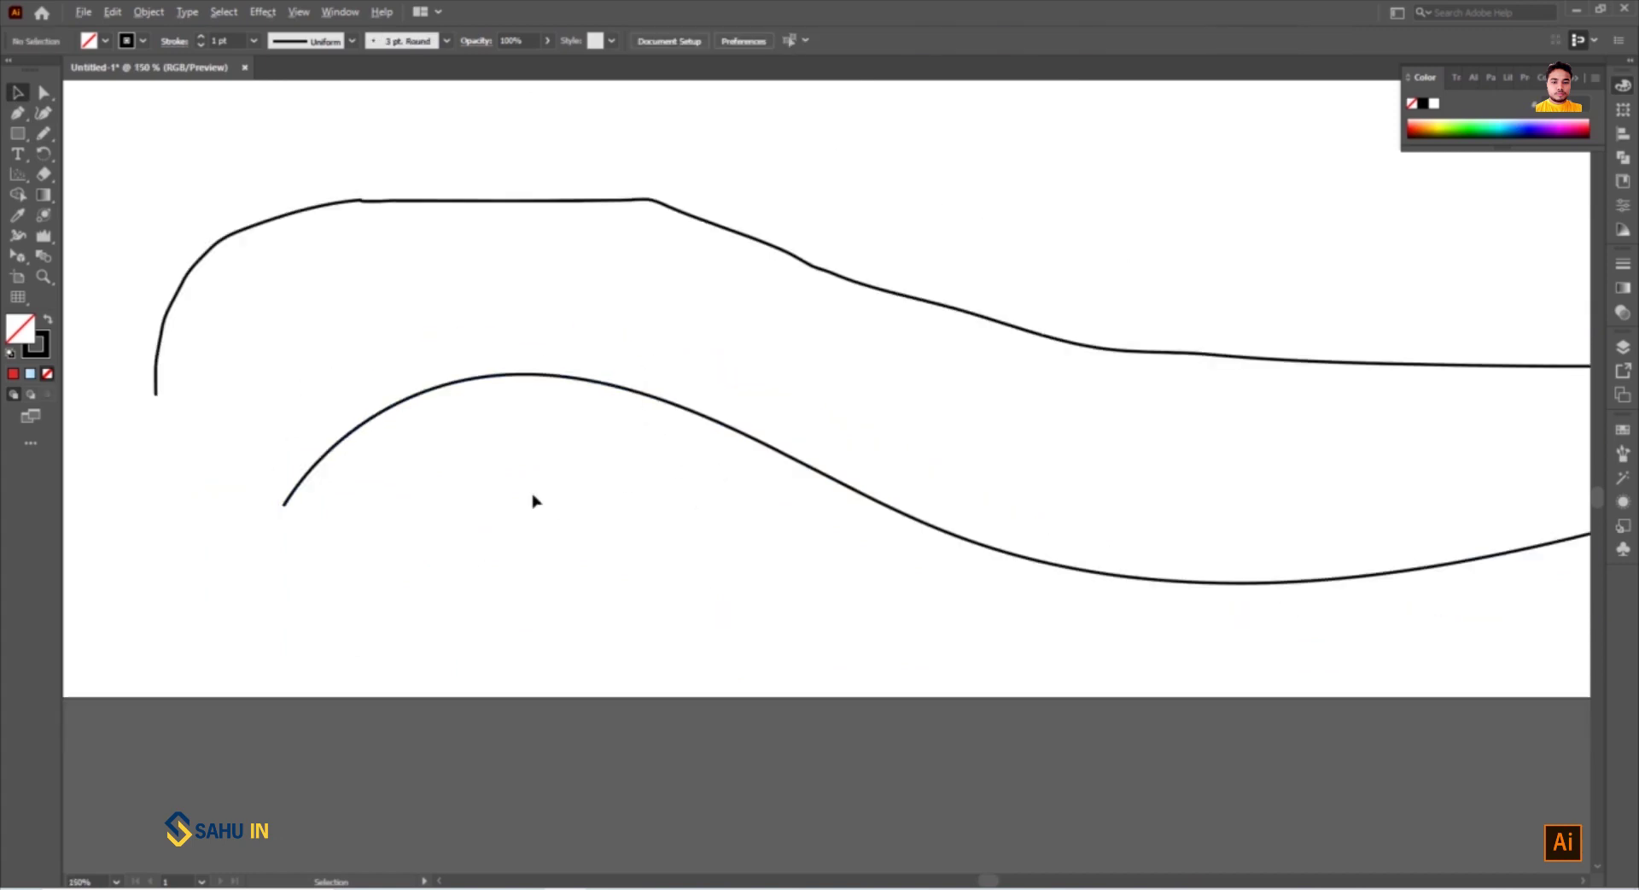
scroll(536, 499, down, 1)
scroll(539, 503, down, 1)
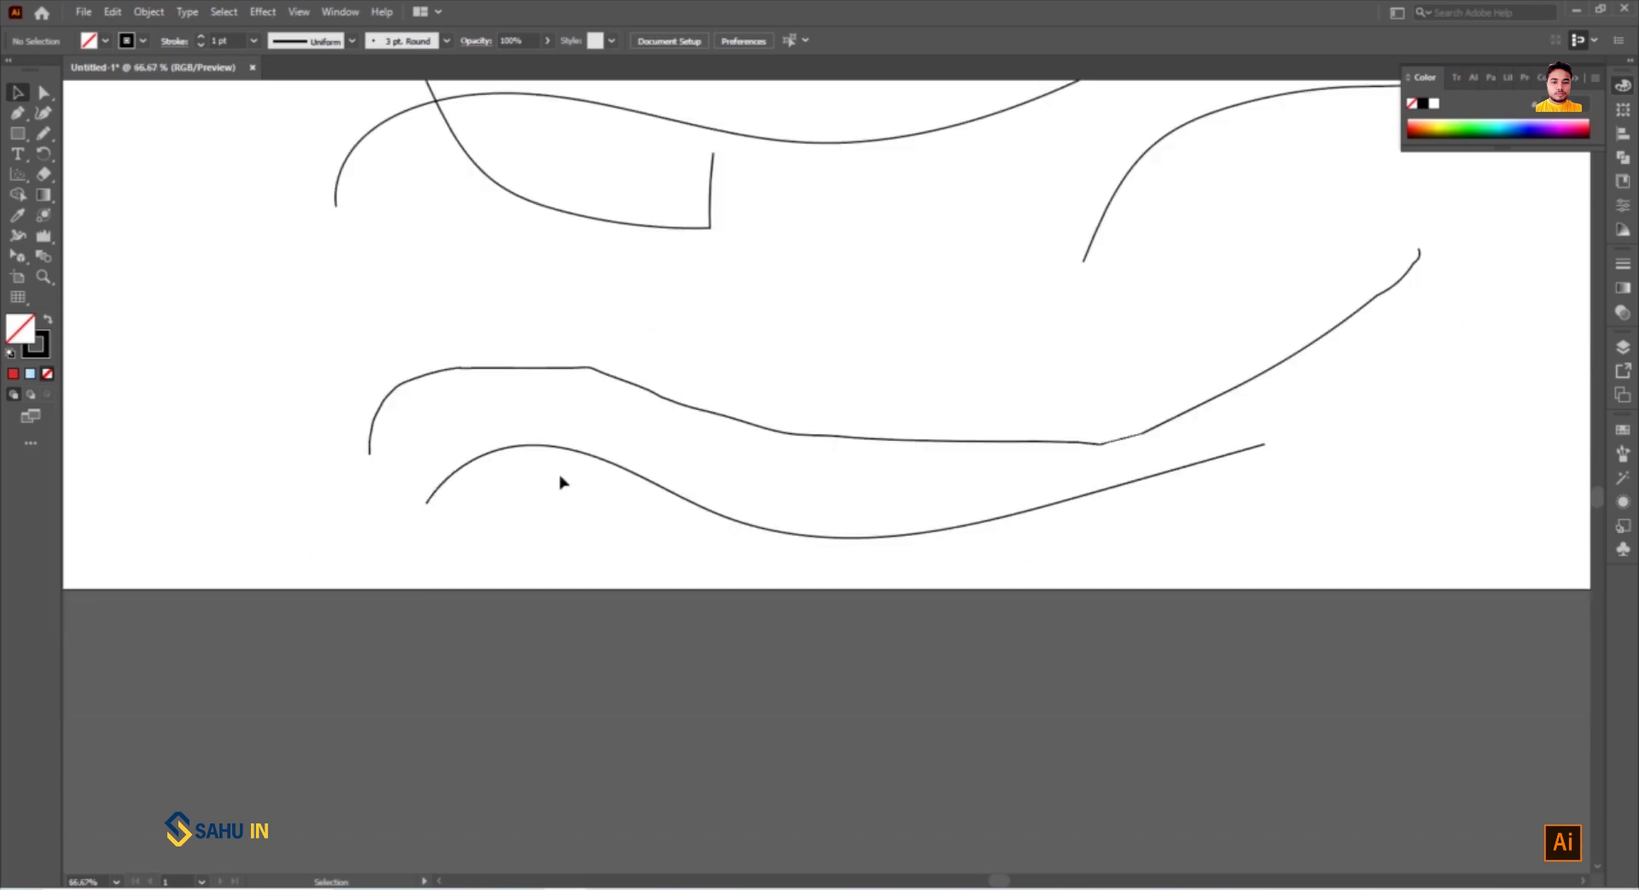
Pan and fit the view to show the whole artboard and its upper curves
key(space)
key(space)
drag(535, 471, 546, 654)
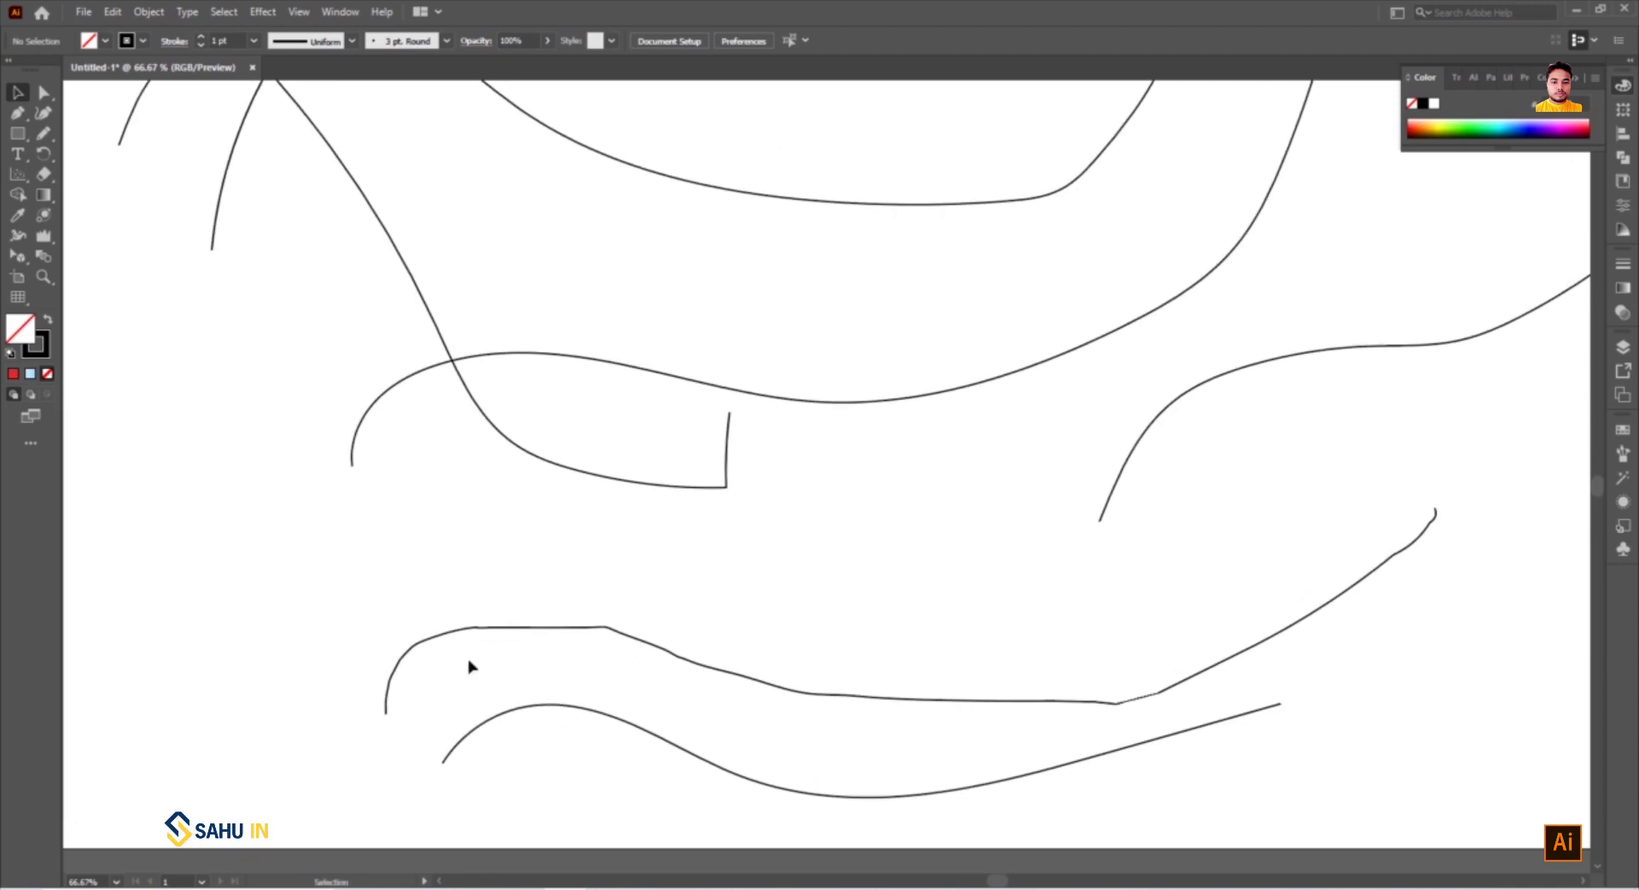
key(ctrl+0)
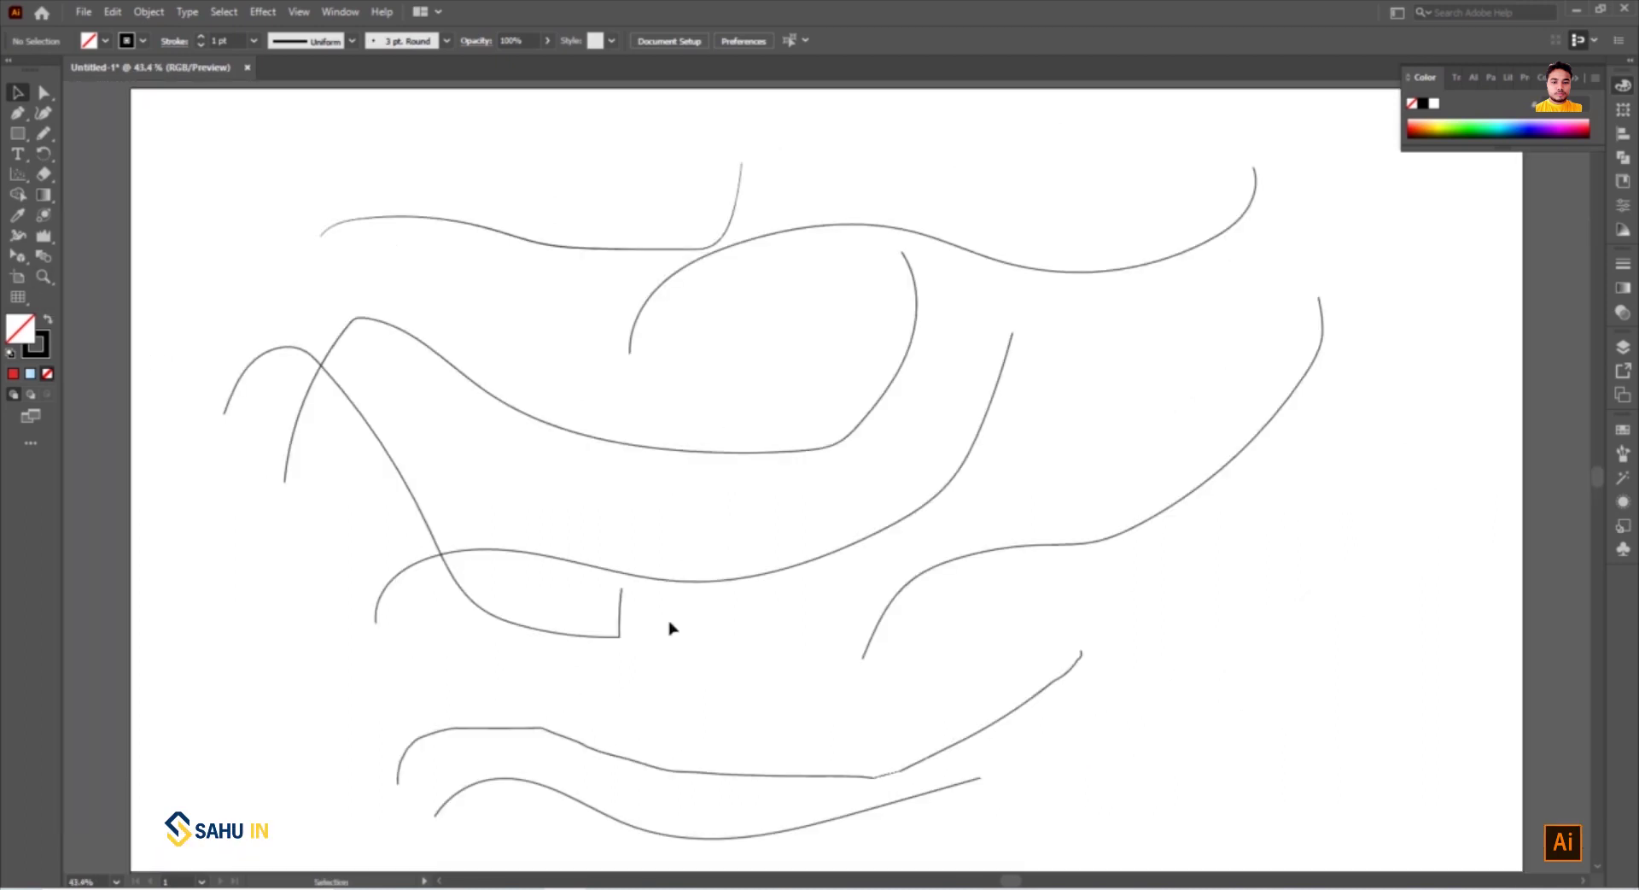
mouse_move(665, 578)
mouse_down()
mouse_move(638, 624)
mouse_move(653, 623)
mouse_up()
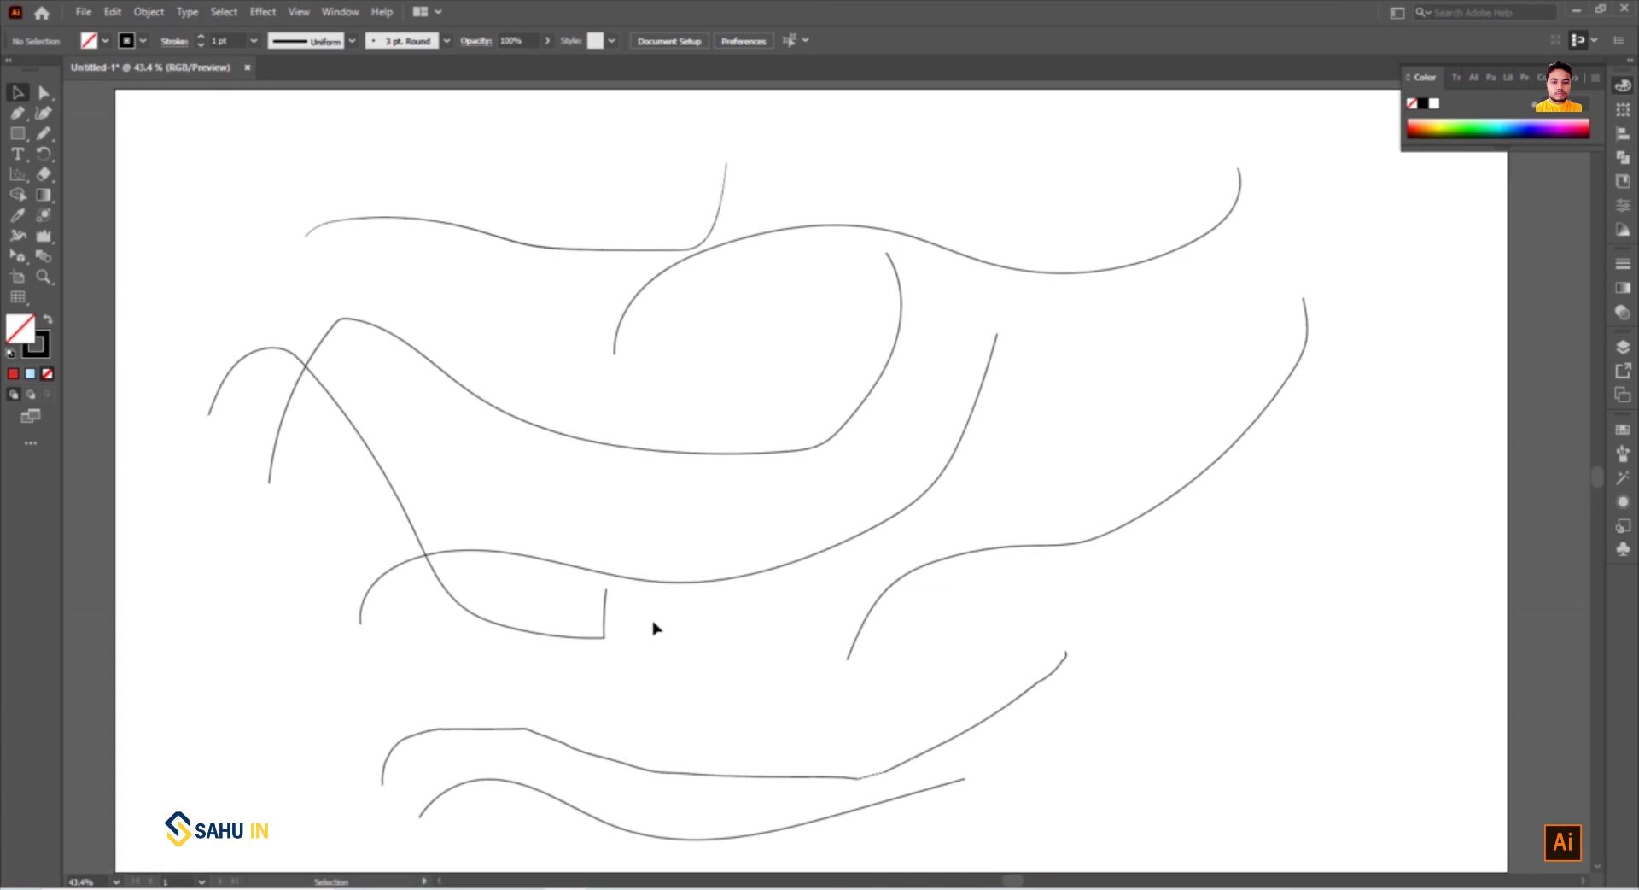
key(space)
mouse_move(653, 623)
mouse_down()
mouse_move(709, 568)
mouse_move(578, 640)
mouse_move(721, 622)
mouse_move(638, 634)
mouse_move(651, 617)
mouse_up()
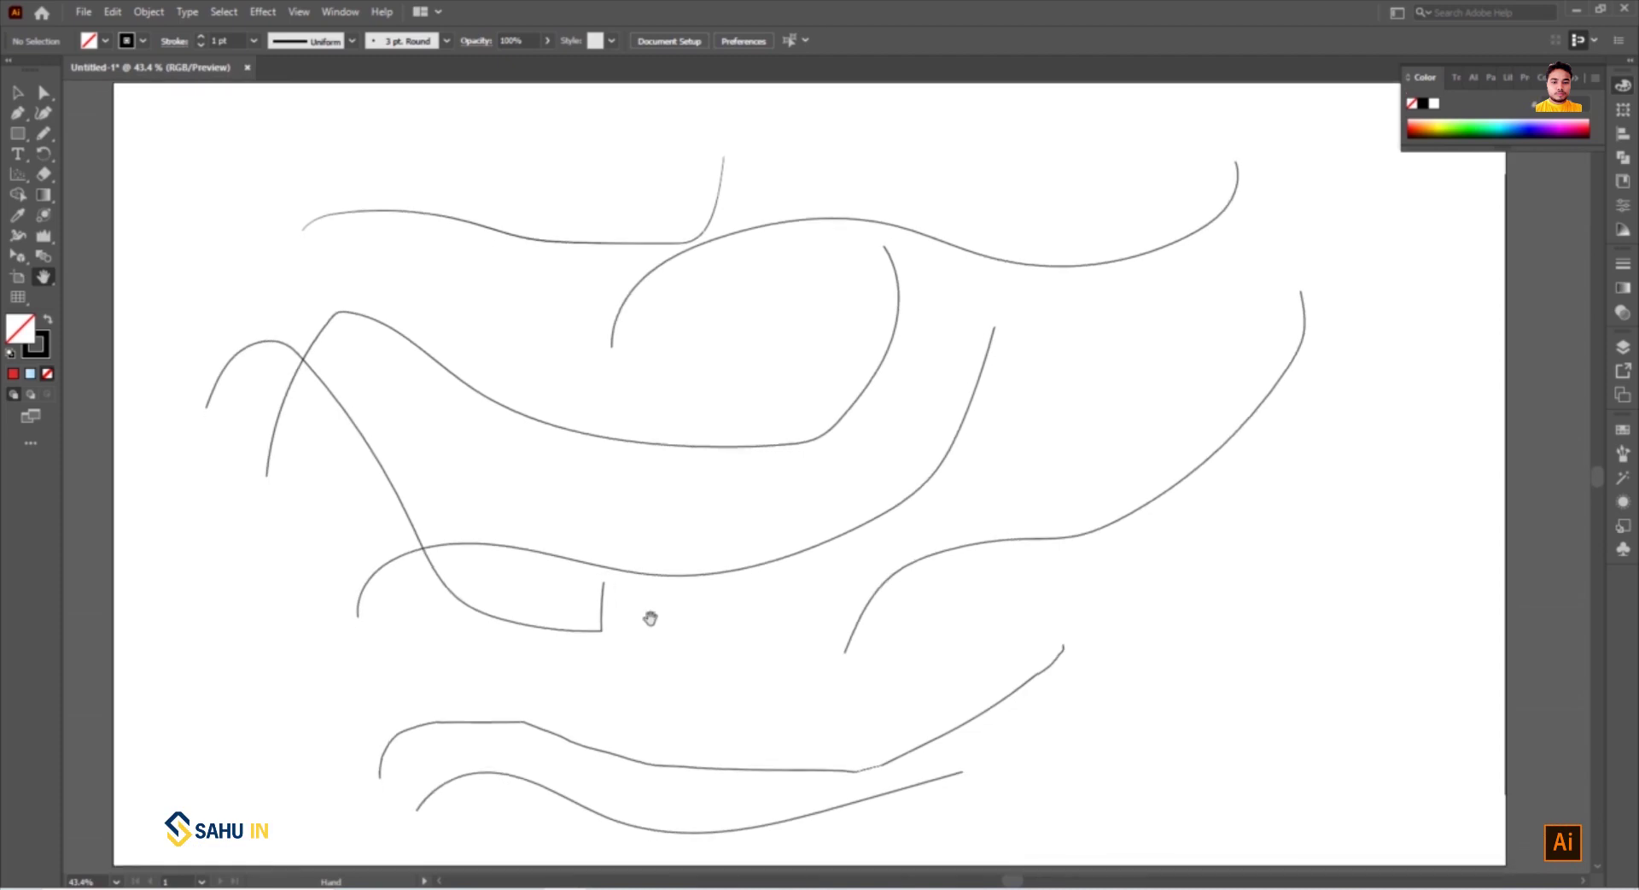
mouse_move(649, 618)
mouse_down()
mouse_move(801, 604)
mouse_move(648, 652)
mouse_up()
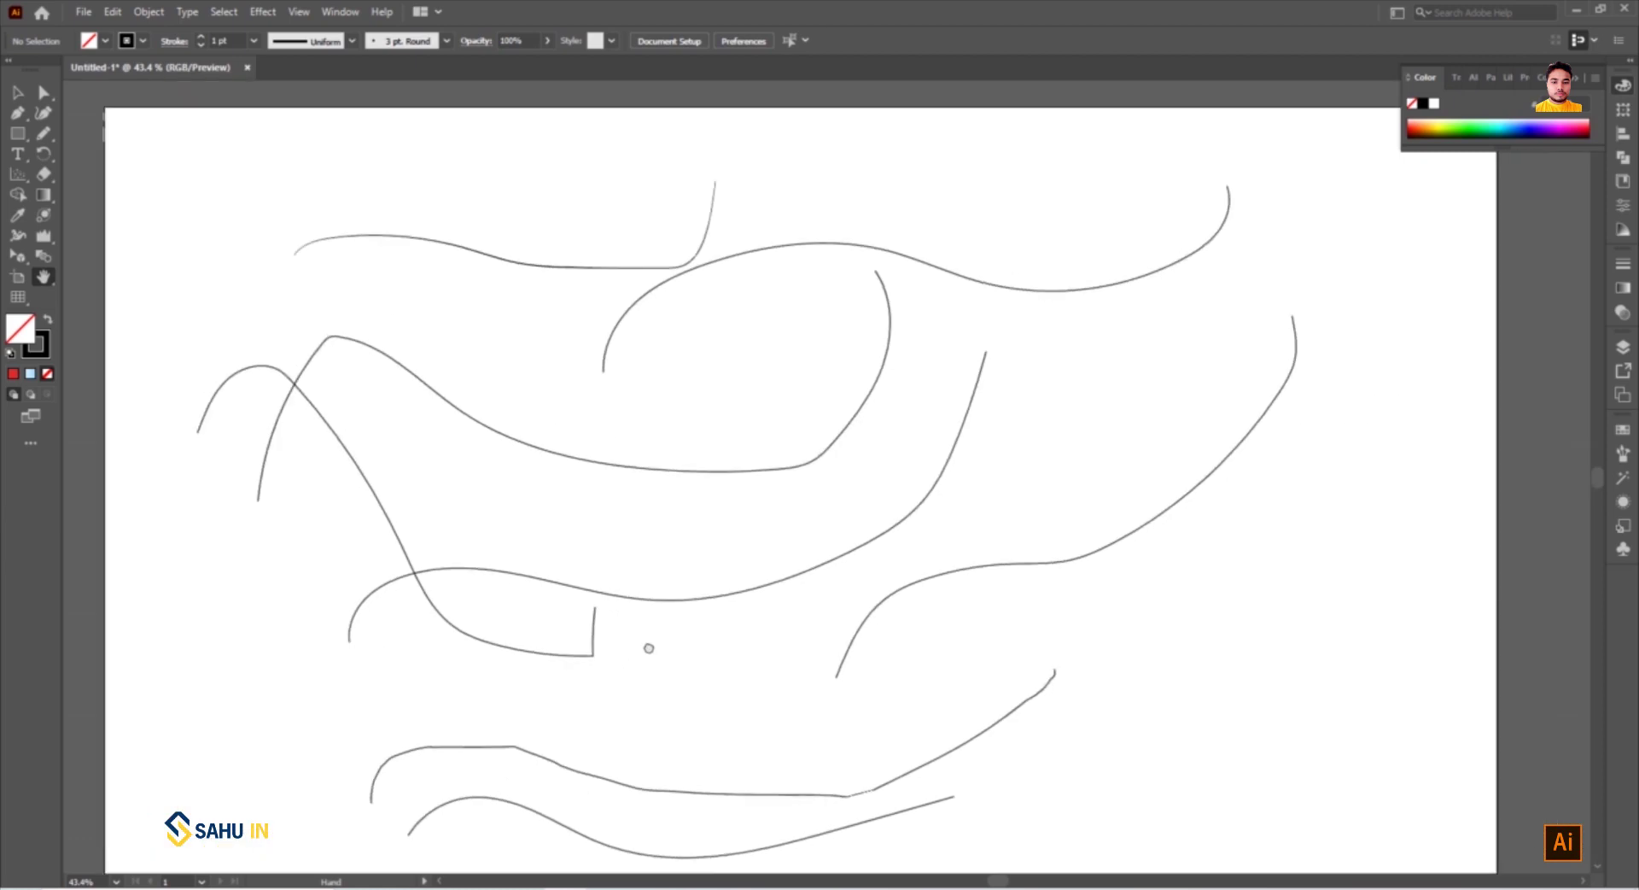
Draw a short pencil curve at the artboard's top-left, then select every path
click(43, 134)
click(115, 176)
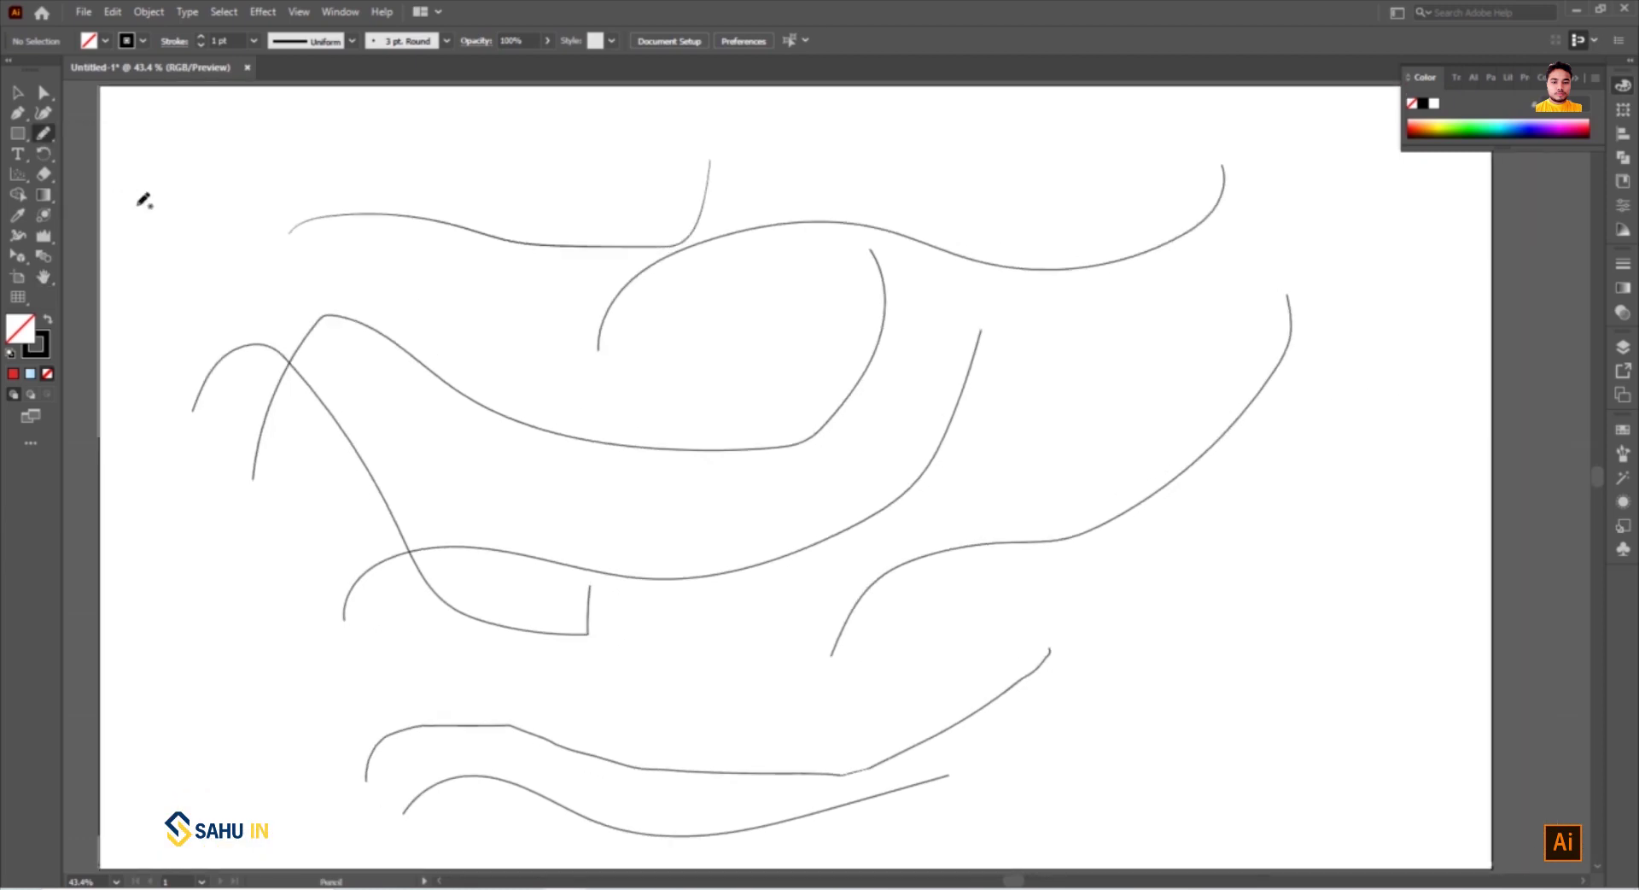
mouse_move(195, 240)
mouse_down()
mouse_move(205, 213)
mouse_move(615, 145)
mouse_up()
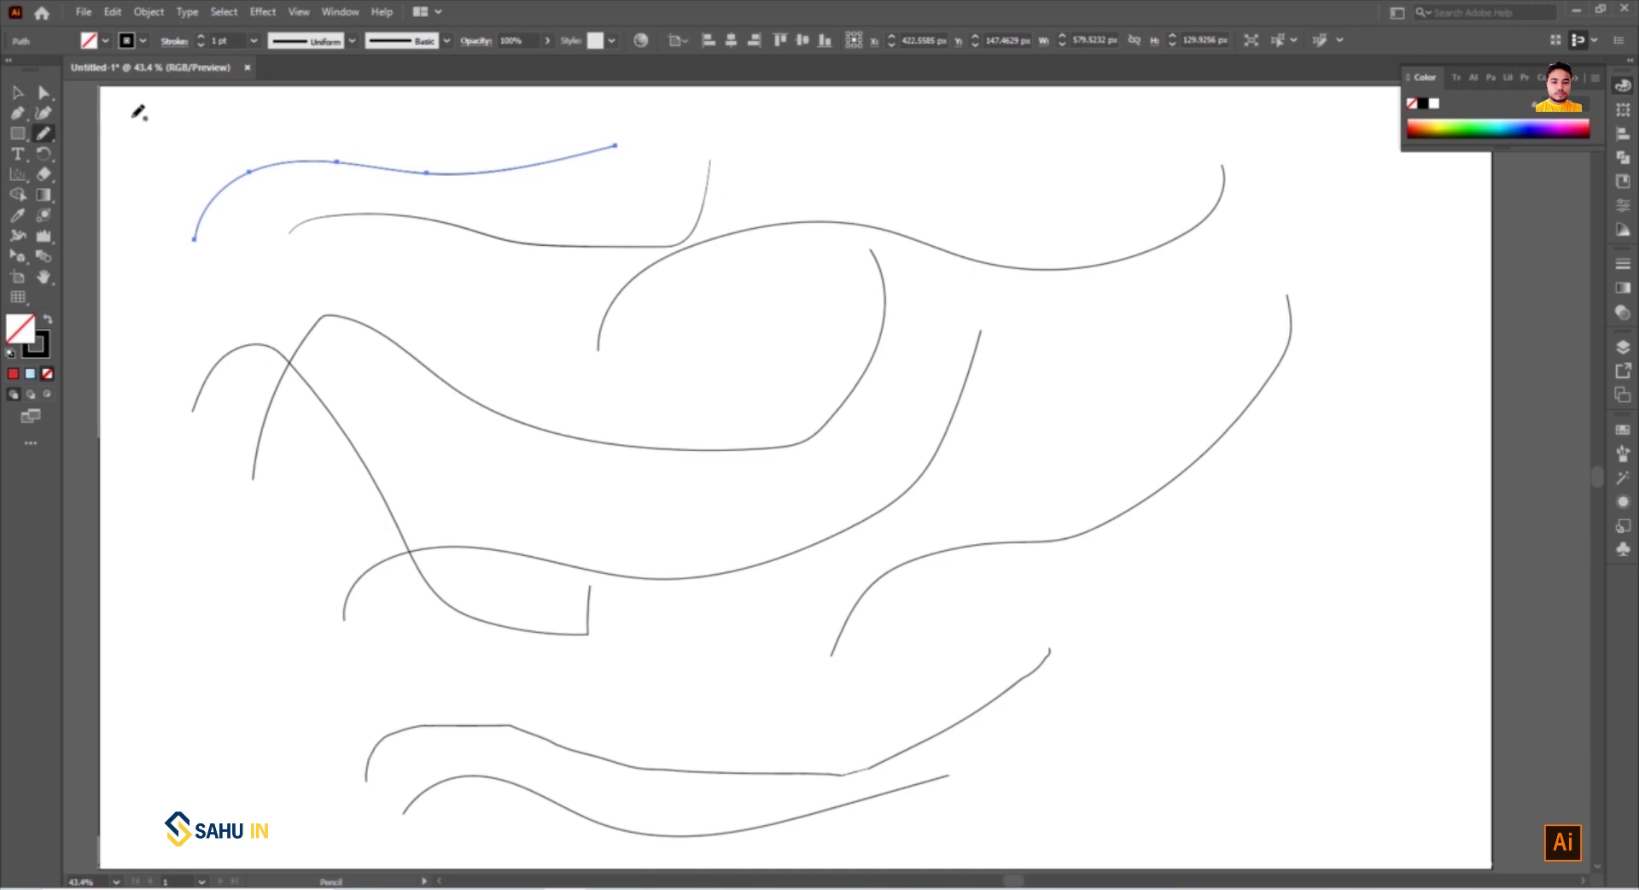
click(17, 92)
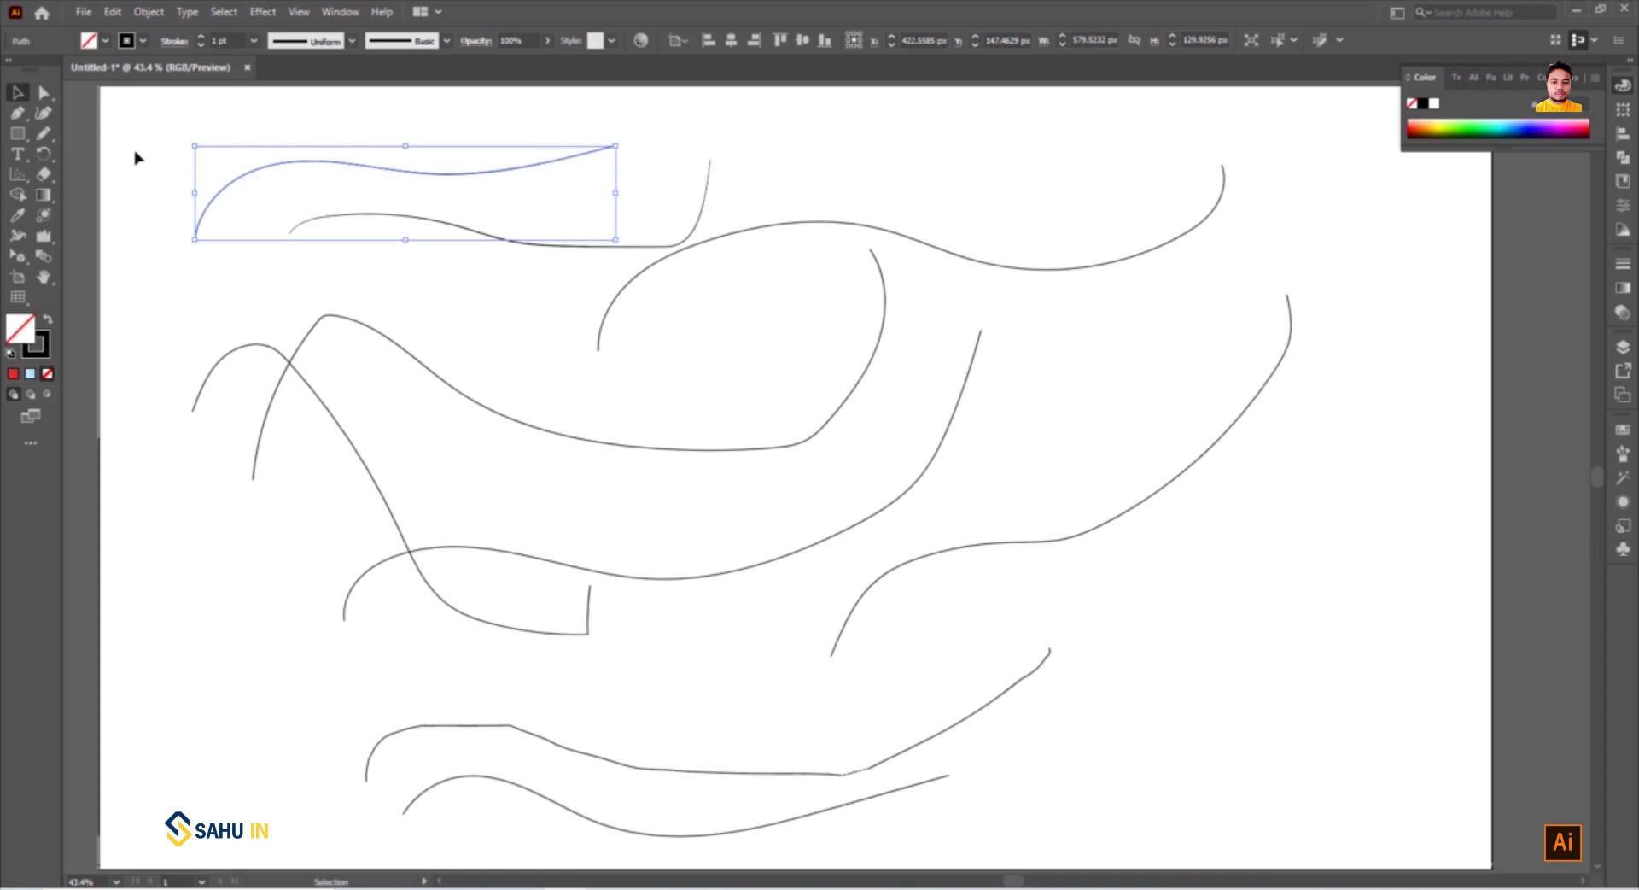
key(ctrl+a)
key(Delete)
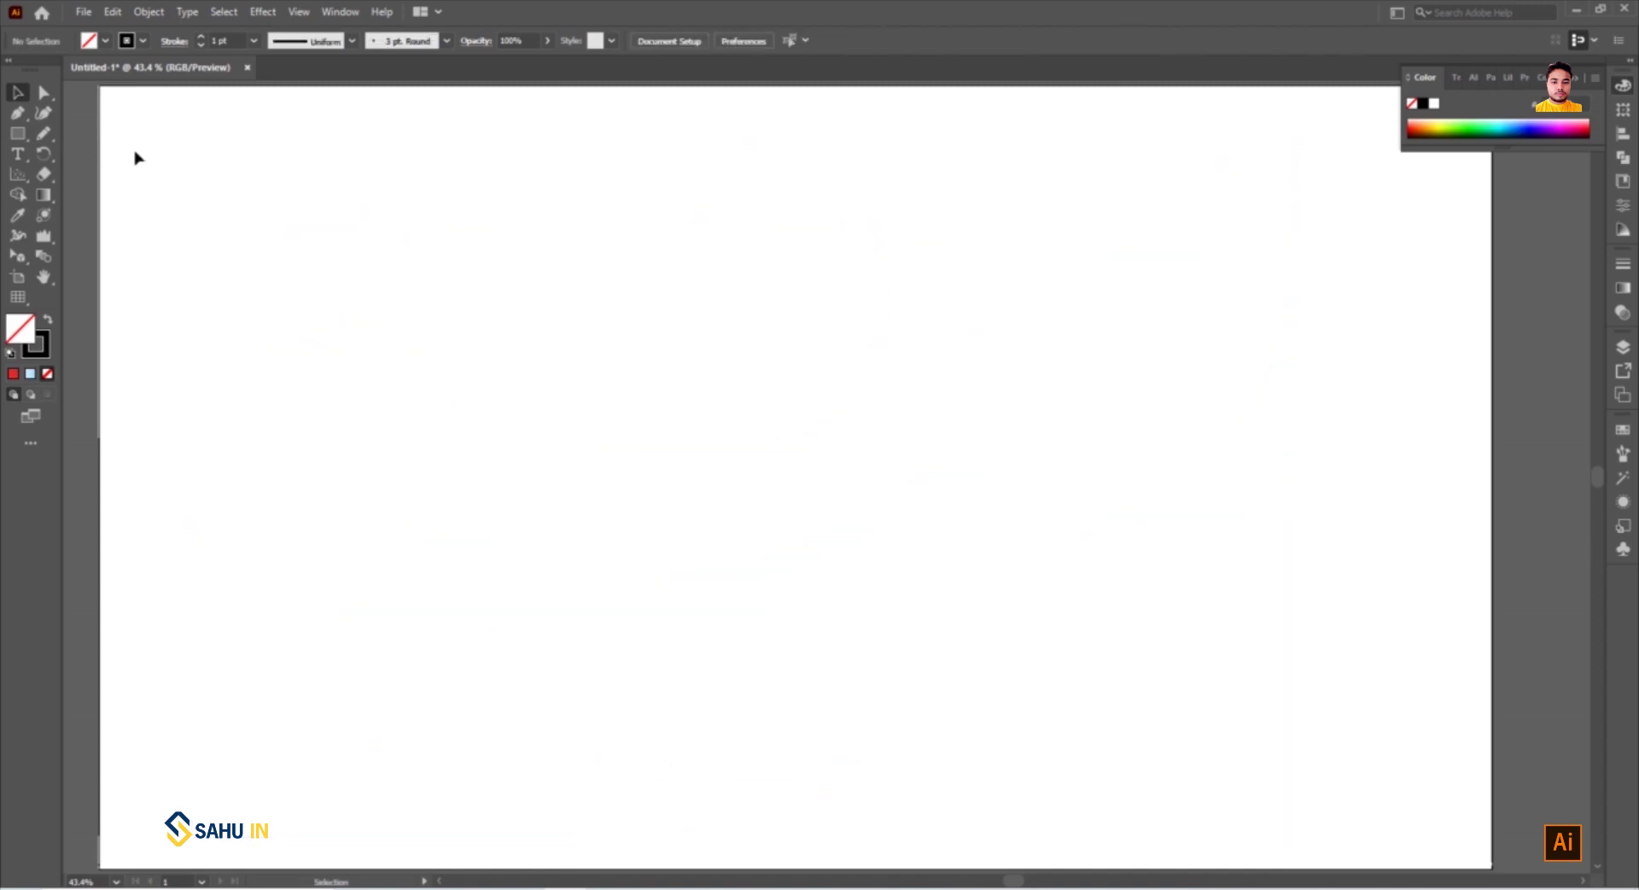
click(44, 133)
click(446, 39)
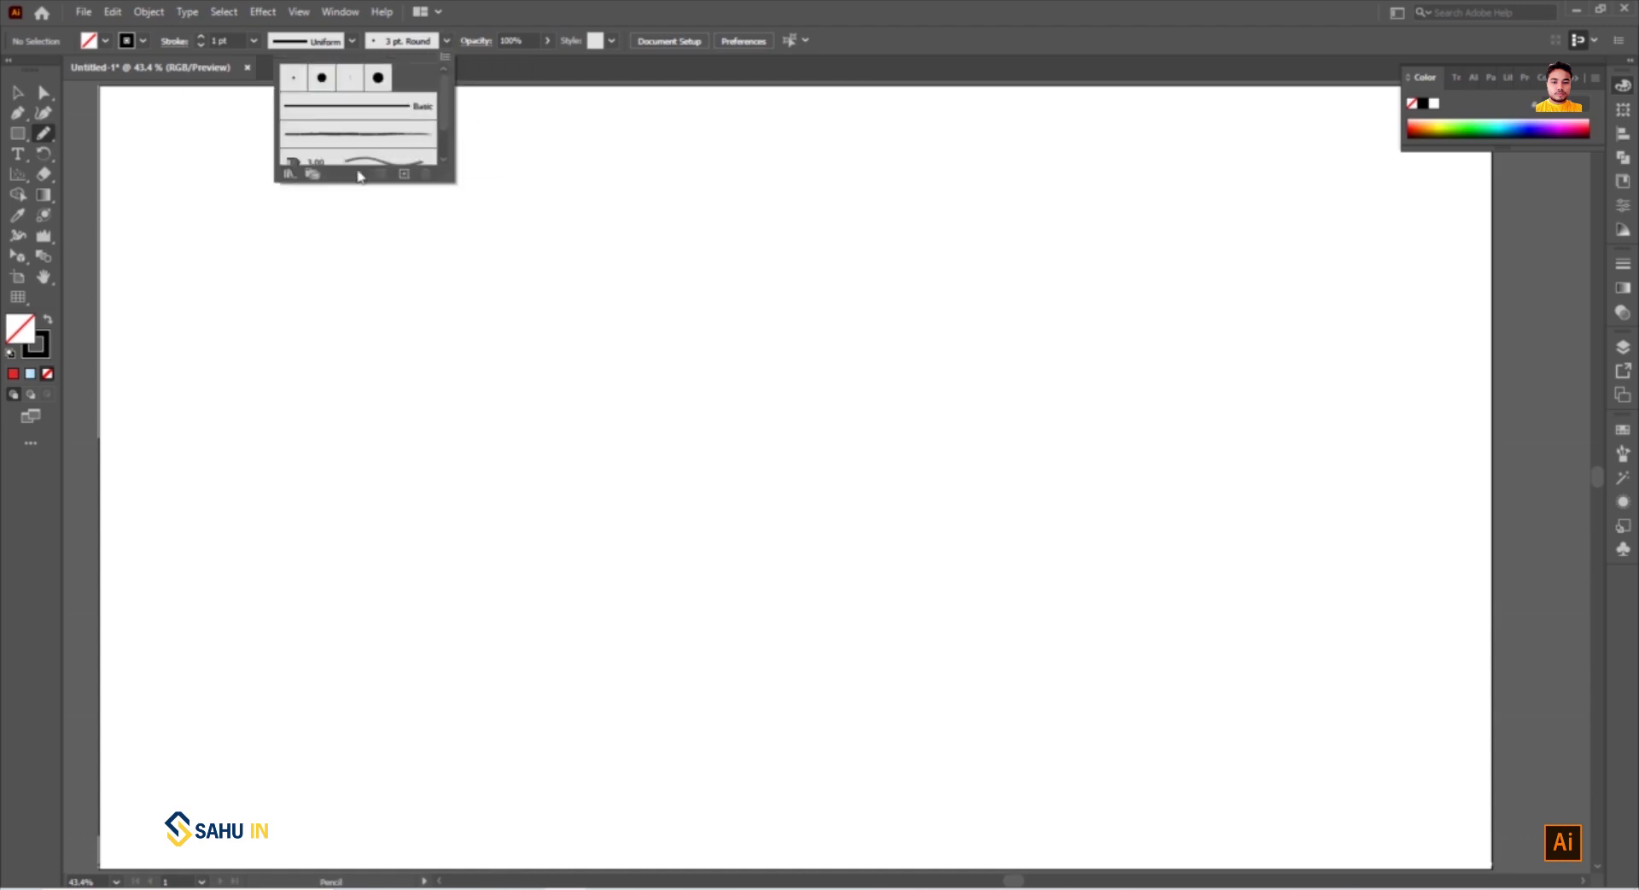
double_click(344, 141)
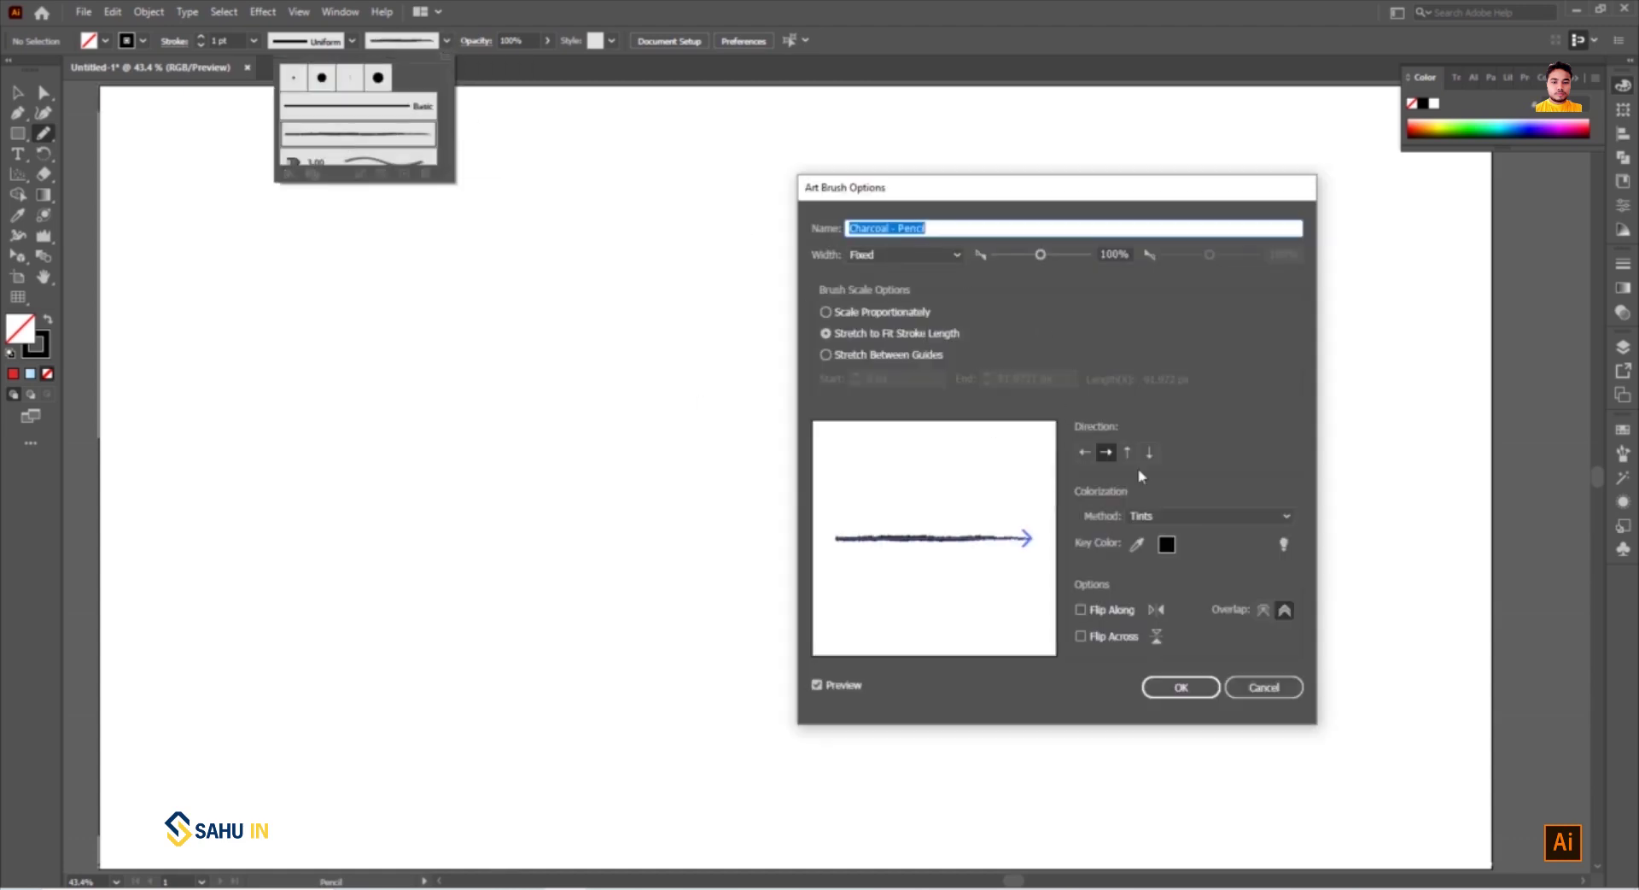
click(1263, 687)
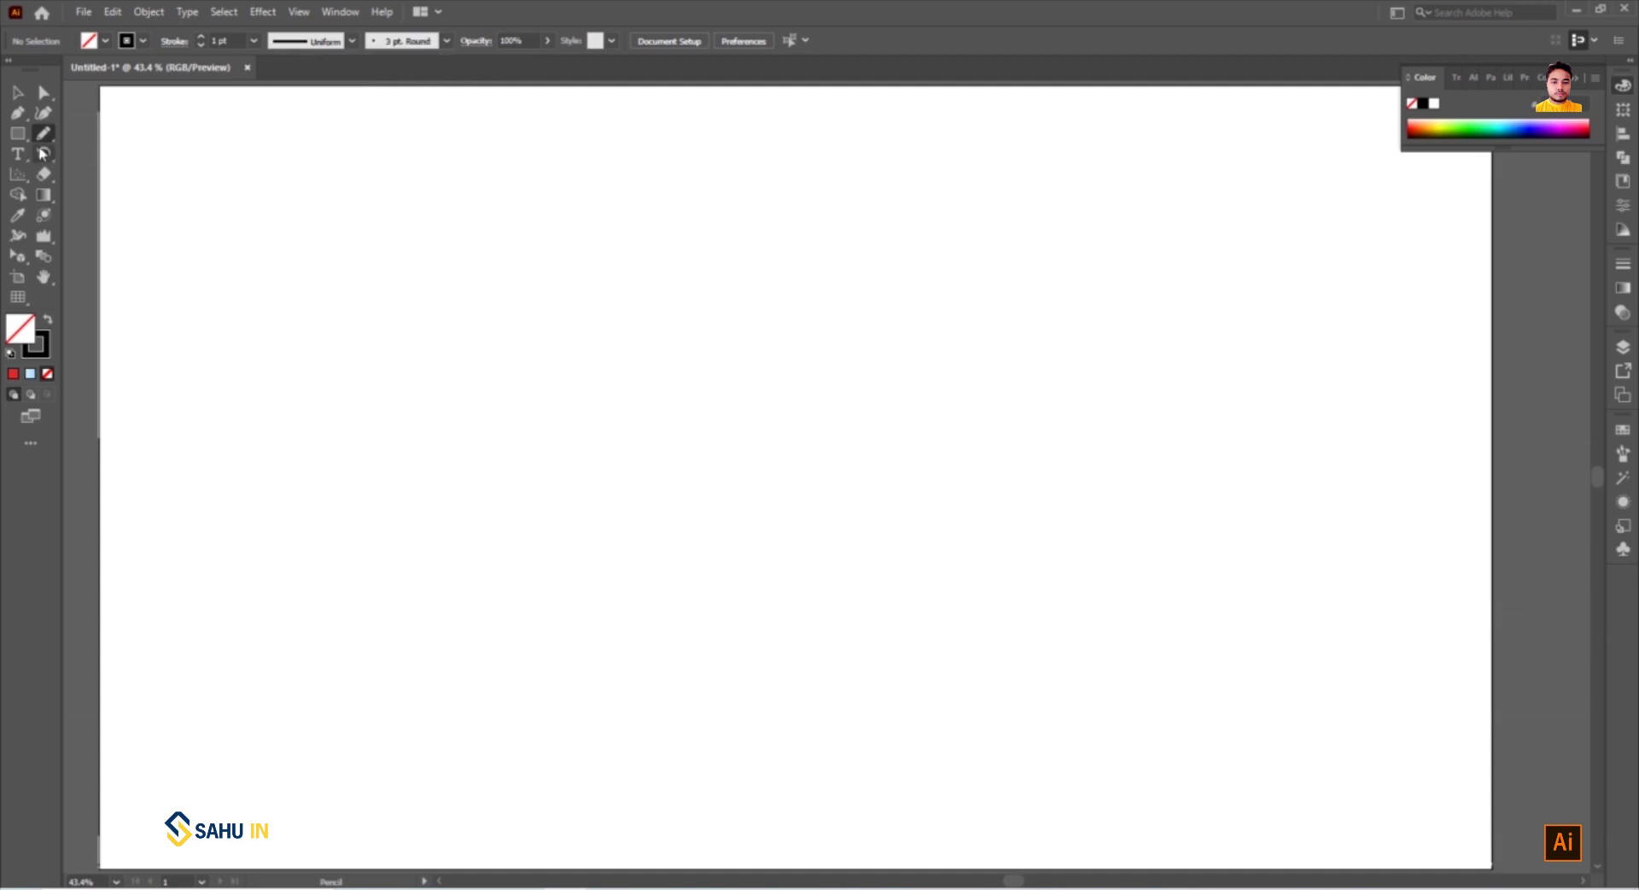
double_click(44, 137)
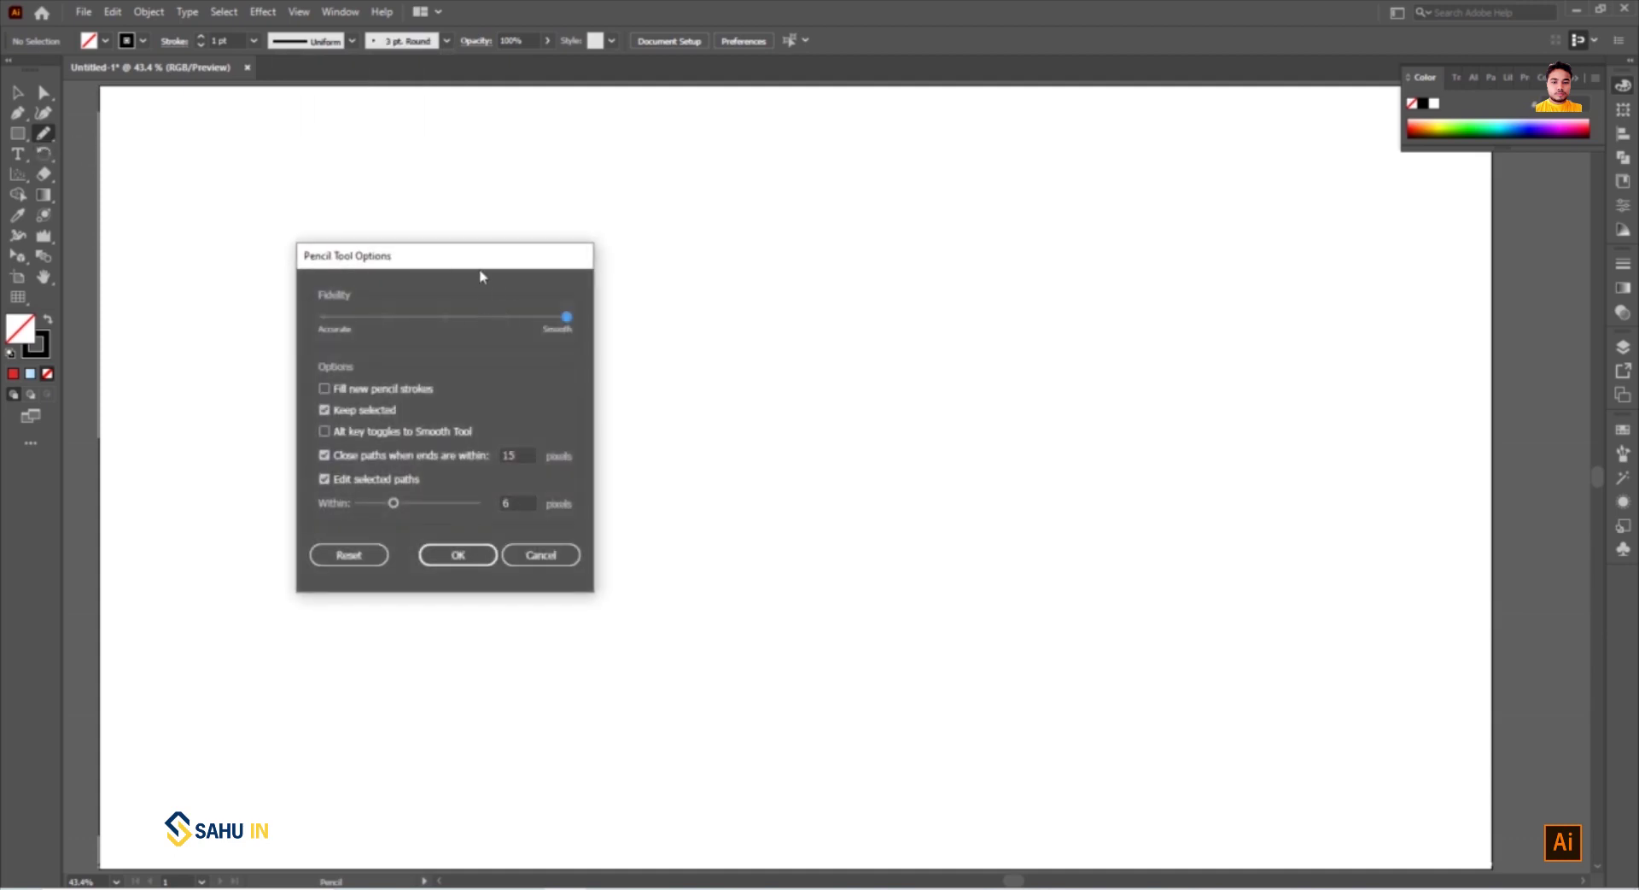
mouse_move(452, 256)
mouse_down()
mouse_move(841, 117)
mouse_move(845, 141)
mouse_up()
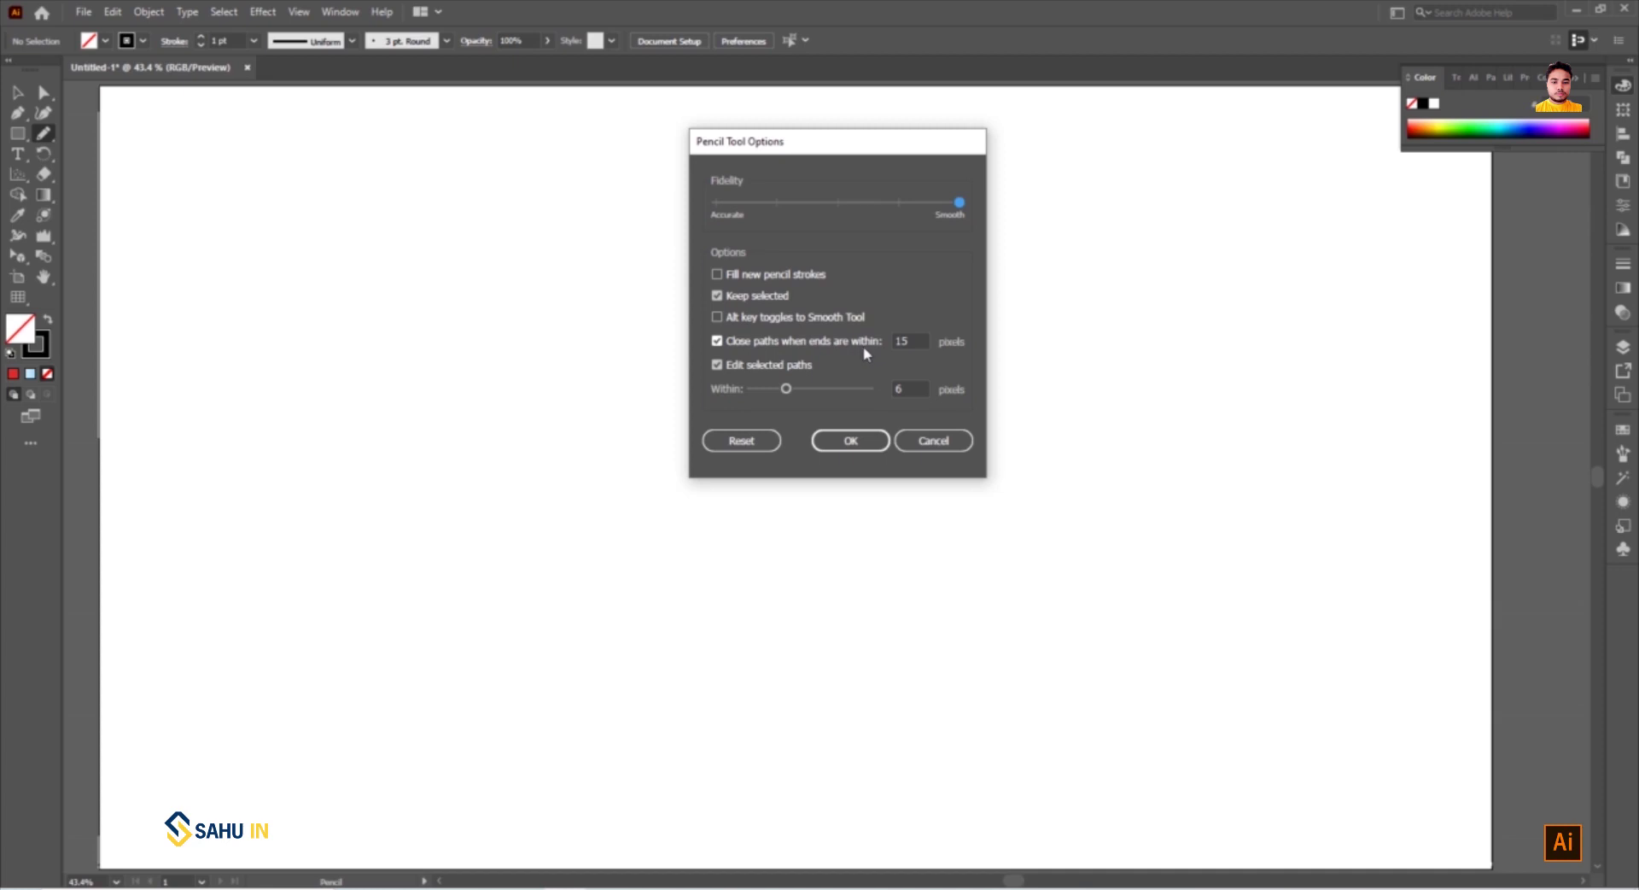
click(851, 441)
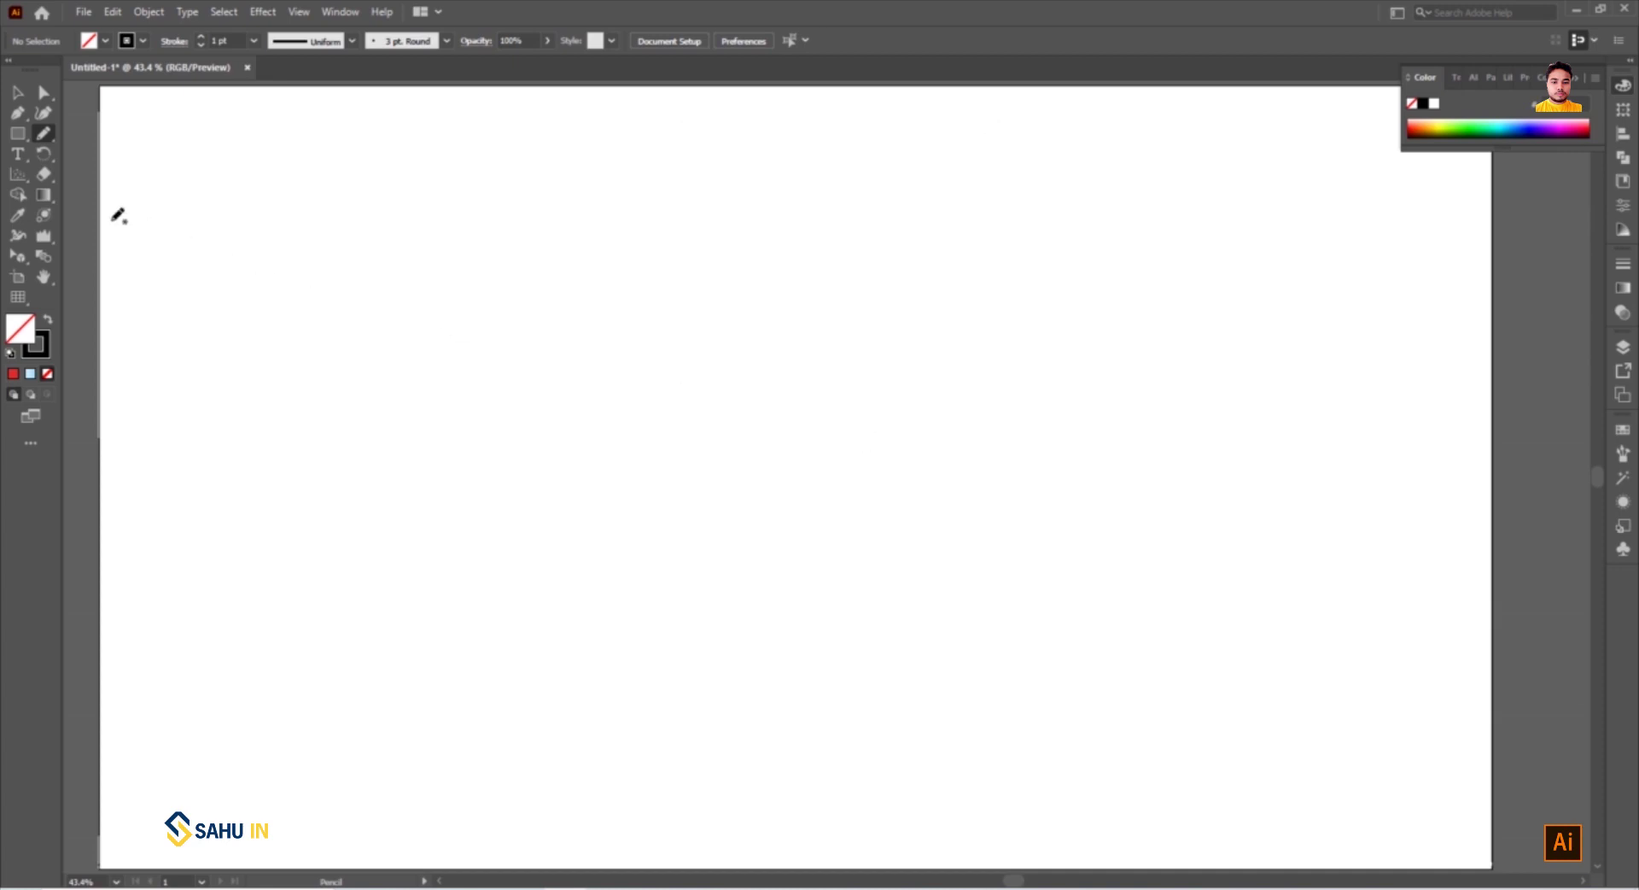
Draw a small oval, a large teardrop at right, and a big top-left loop enclosing an oval
mouse_move(435, 403)
mouse_down()
mouse_move(430, 424)
mouse_move(432, 403)
mouse_up()
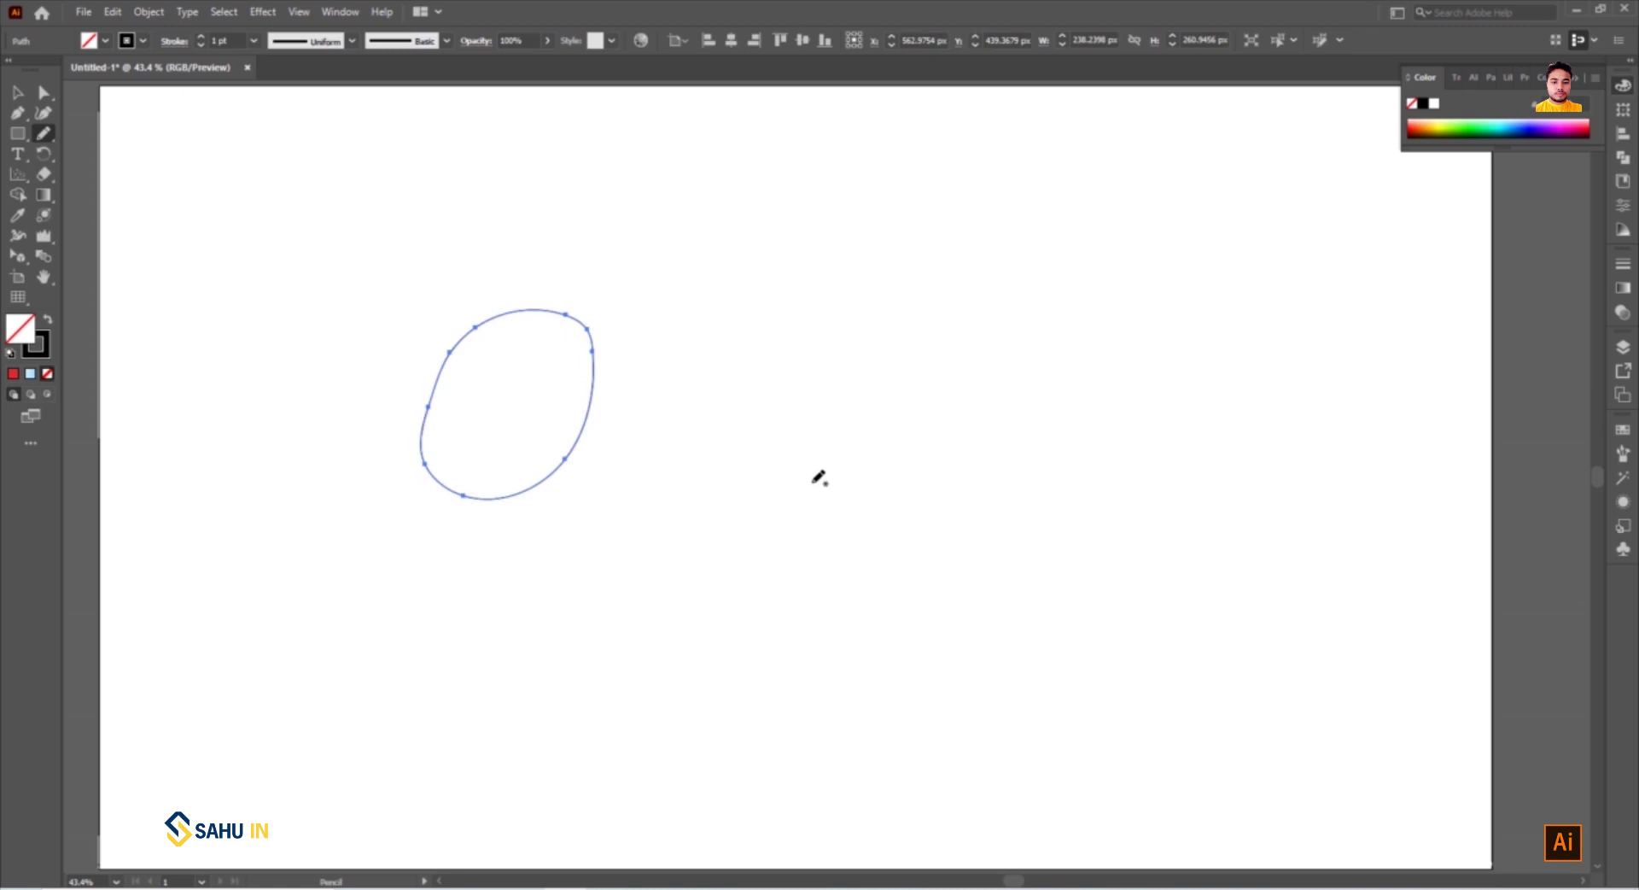
drag(798, 420, 847, 476)
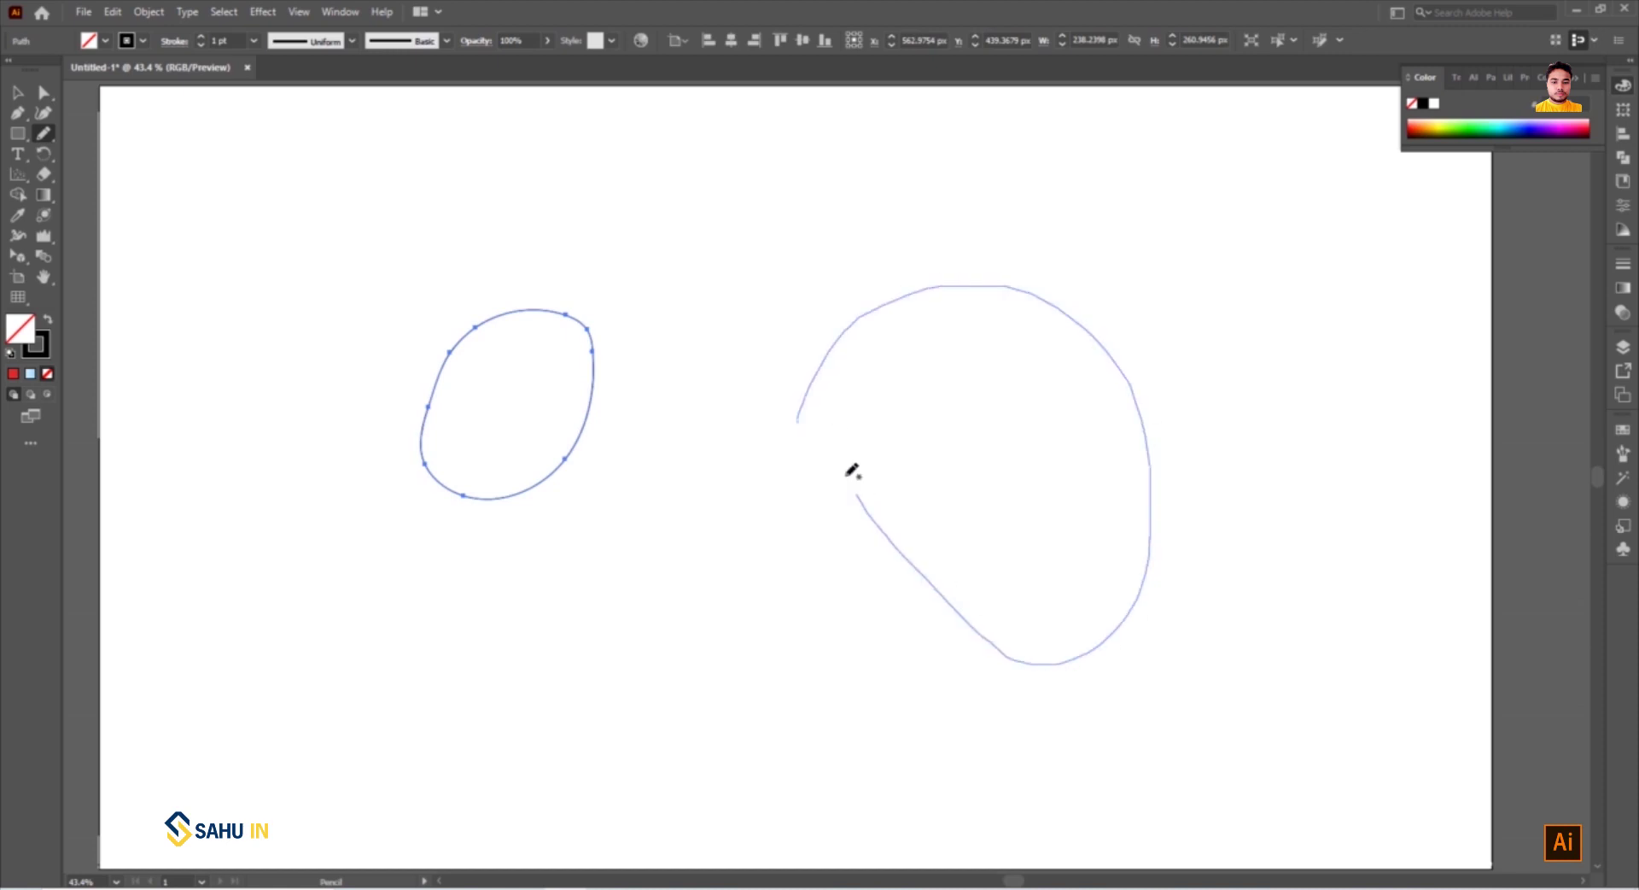
drag(852, 470, 803, 419)
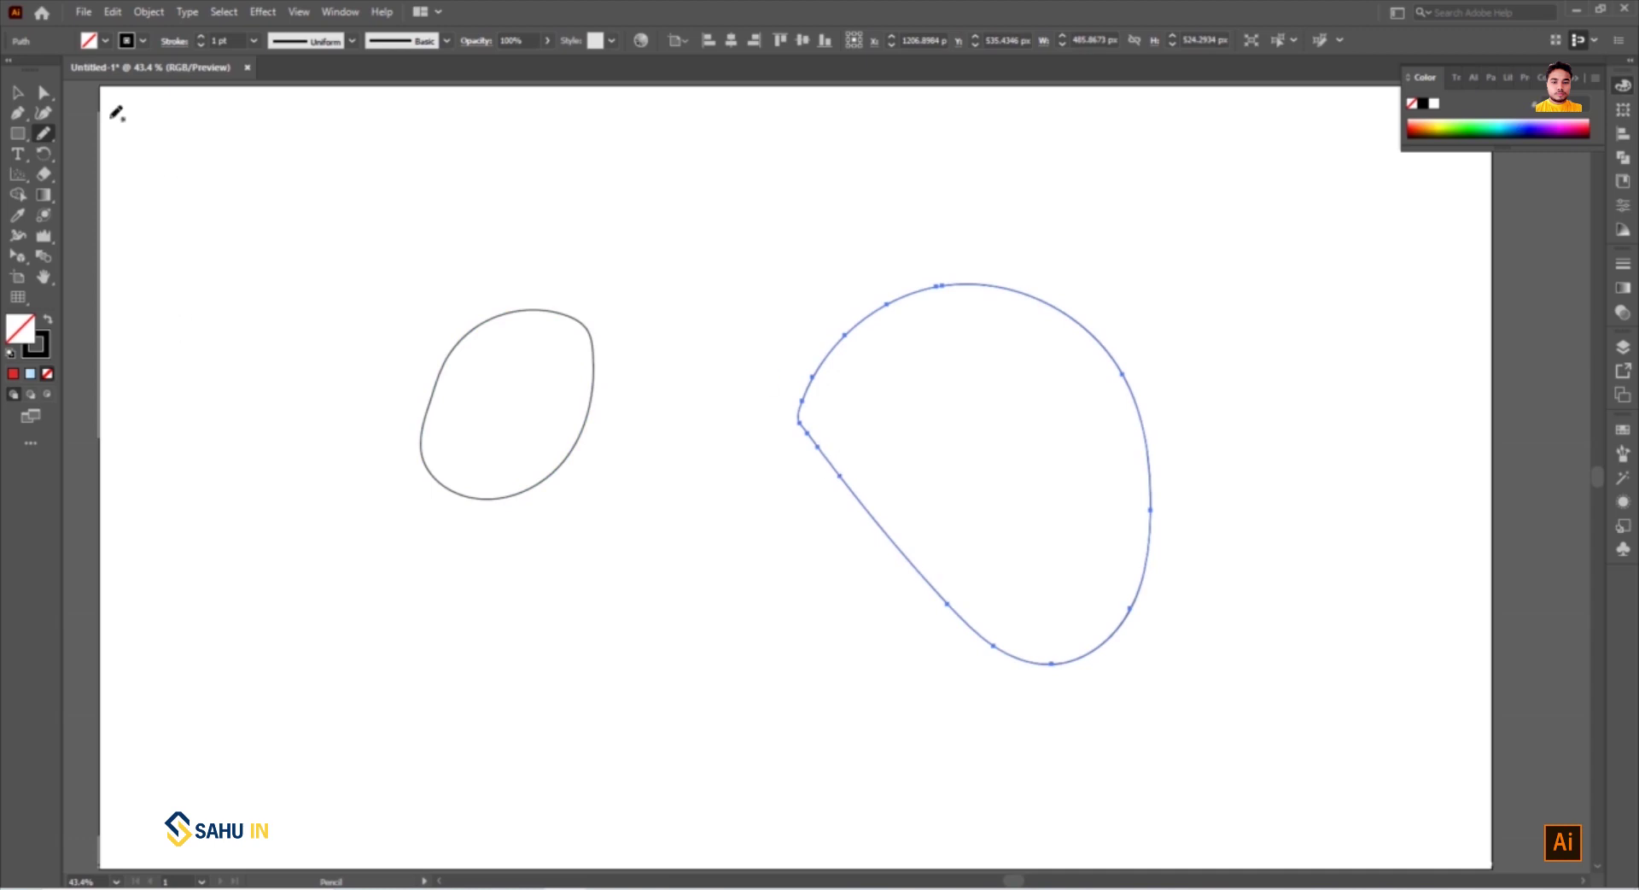
mouse_move(247, 207)
mouse_down()
mouse_move(468, 147)
mouse_move(263, 229)
mouse_up()
mouse_move(340, 273)
mouse_down()
mouse_move(431, 249)
mouse_move(341, 347)
mouse_move(325, 307)
mouse_move(346, 259)
mouse_move(339, 280)
mouse_up()
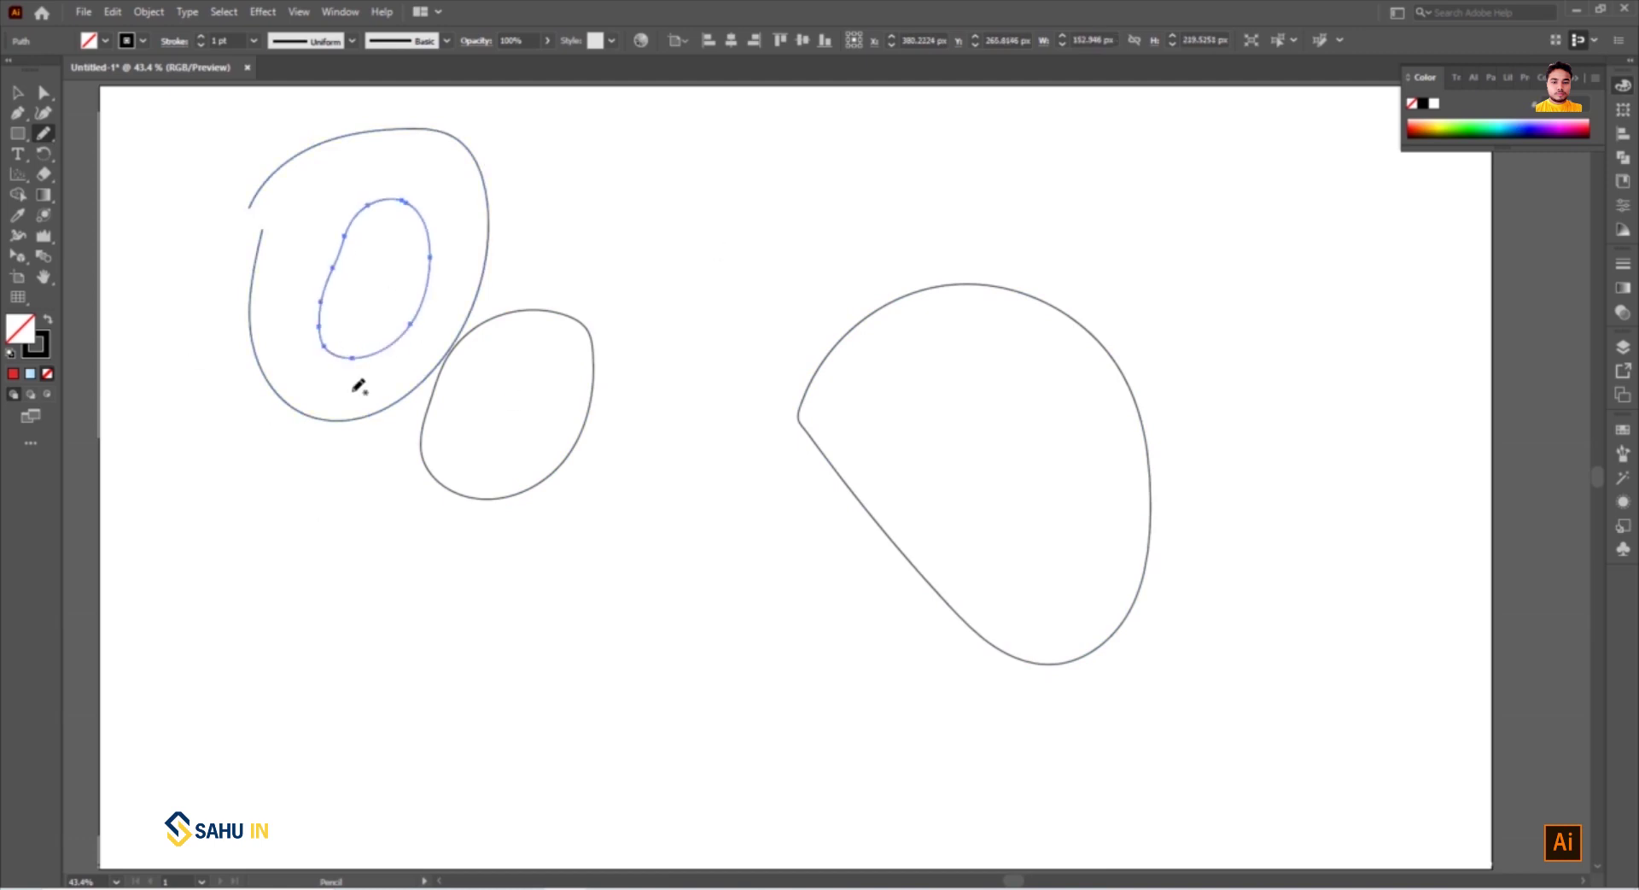
Draw a long S-shaped pencil curve from lower left to upper right, then nudge it slightly down
double_click(44, 134)
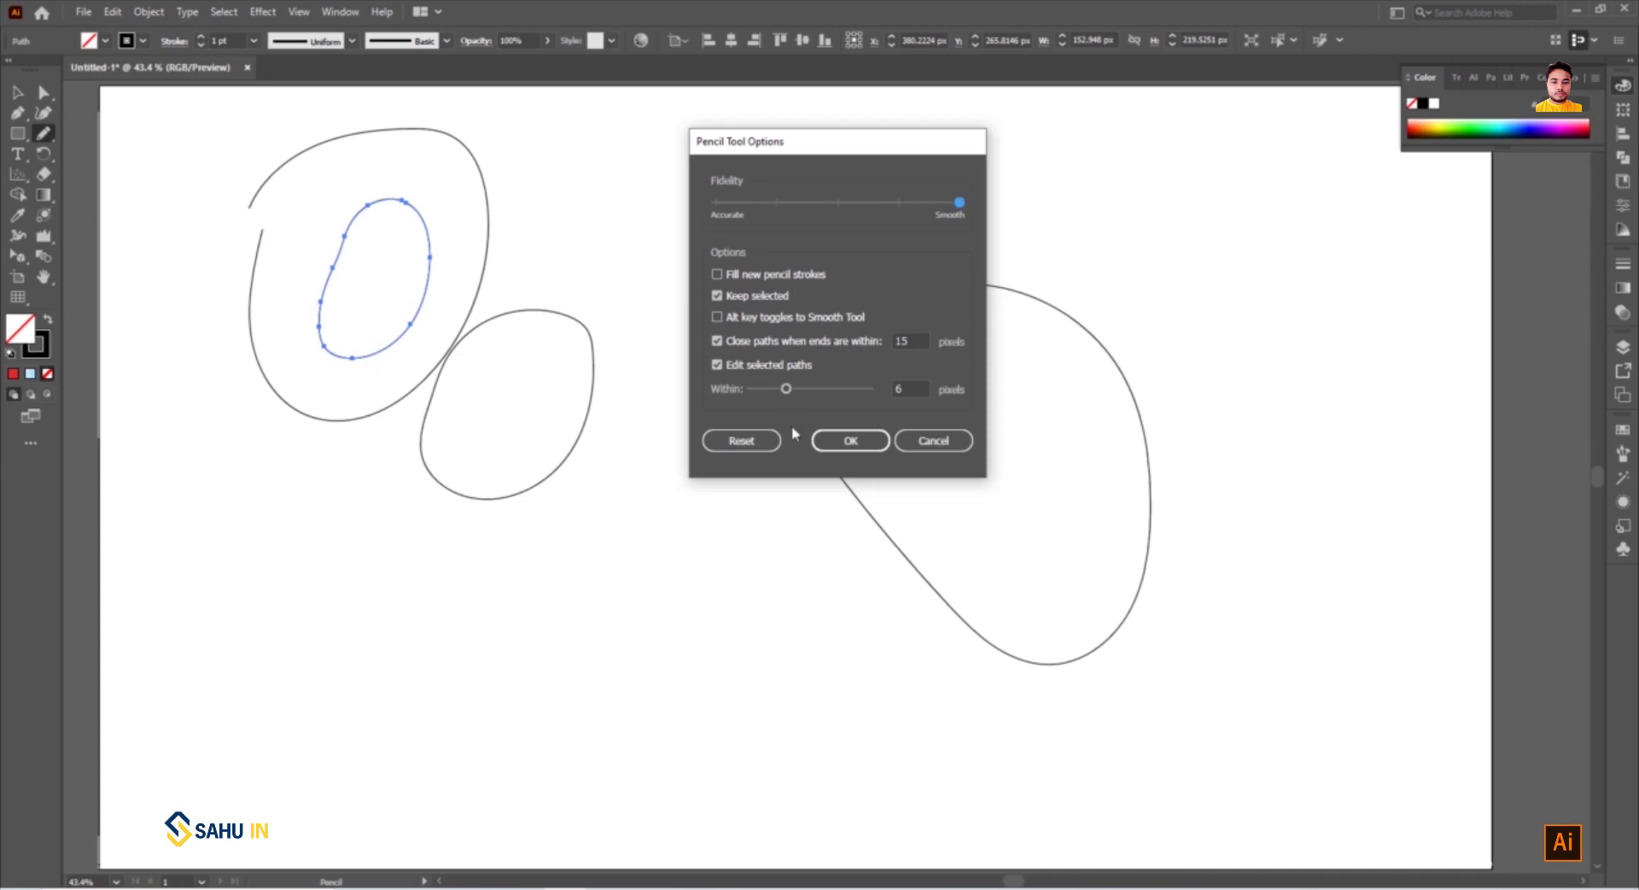
click(841, 440)
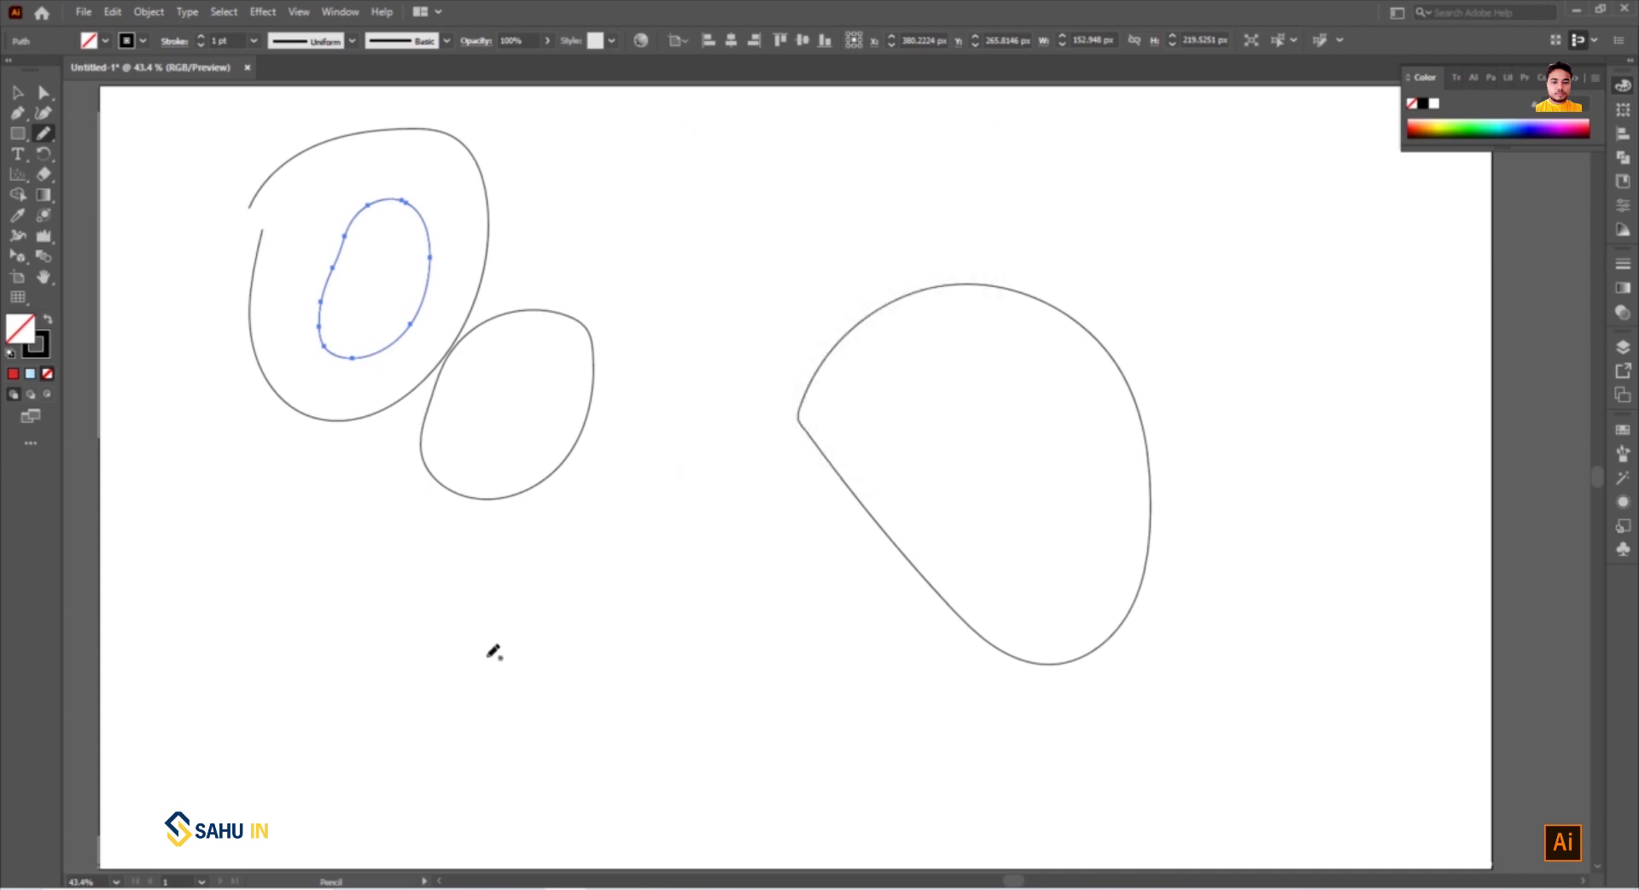
mouse_move(393, 676)
mouse_down()
mouse_move(716, 504)
mouse_move(718, 232)
mouse_move(1407, 215)
mouse_up()
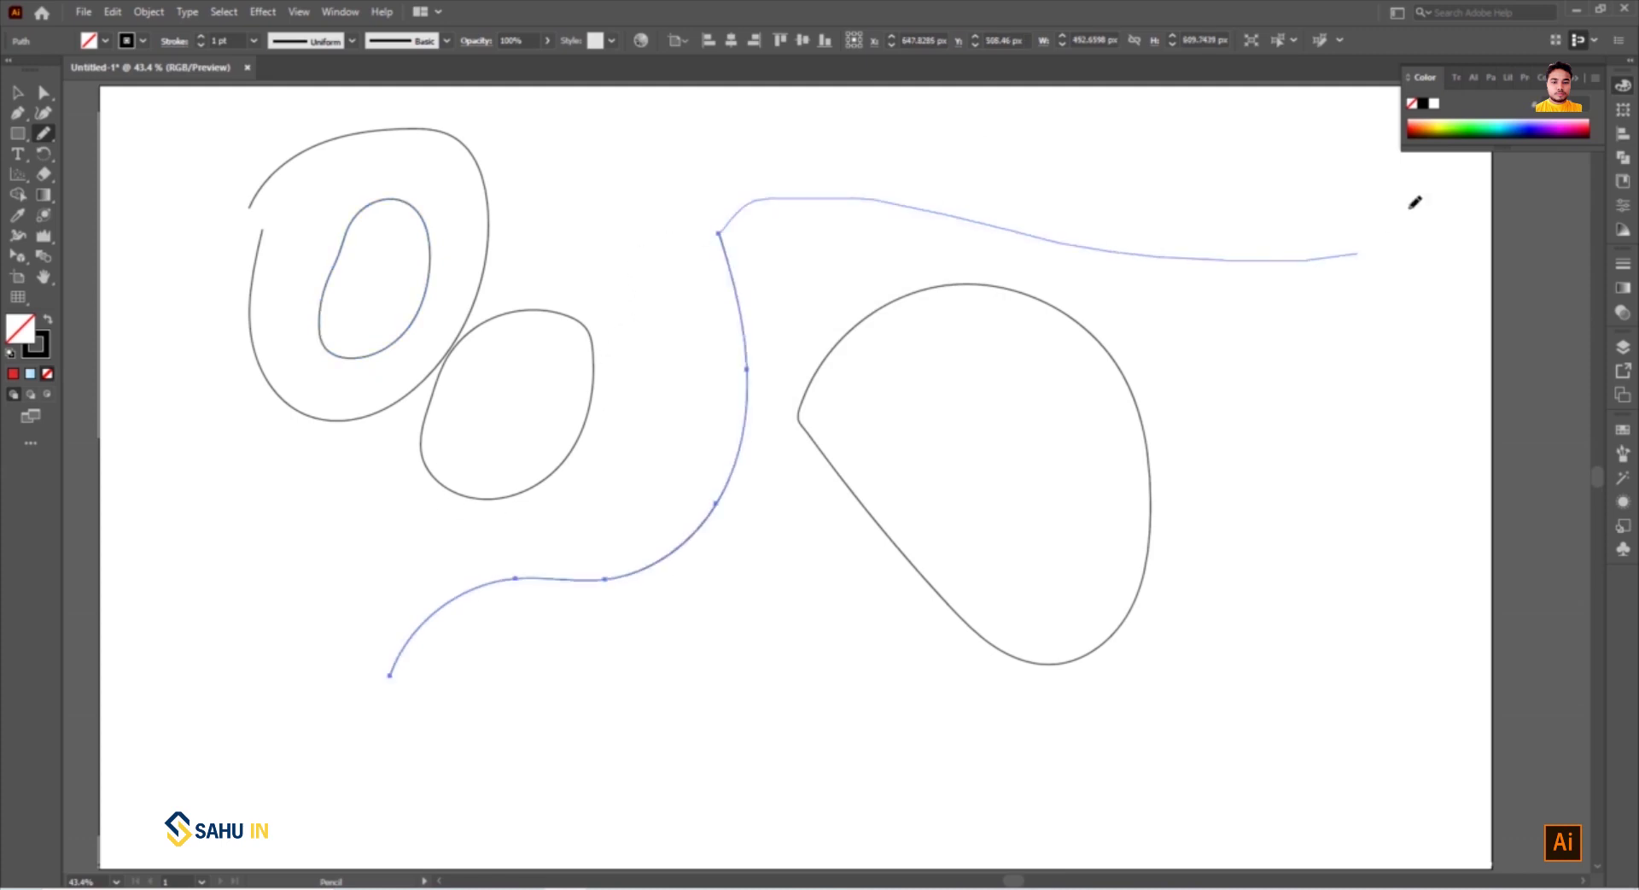
click(17, 91)
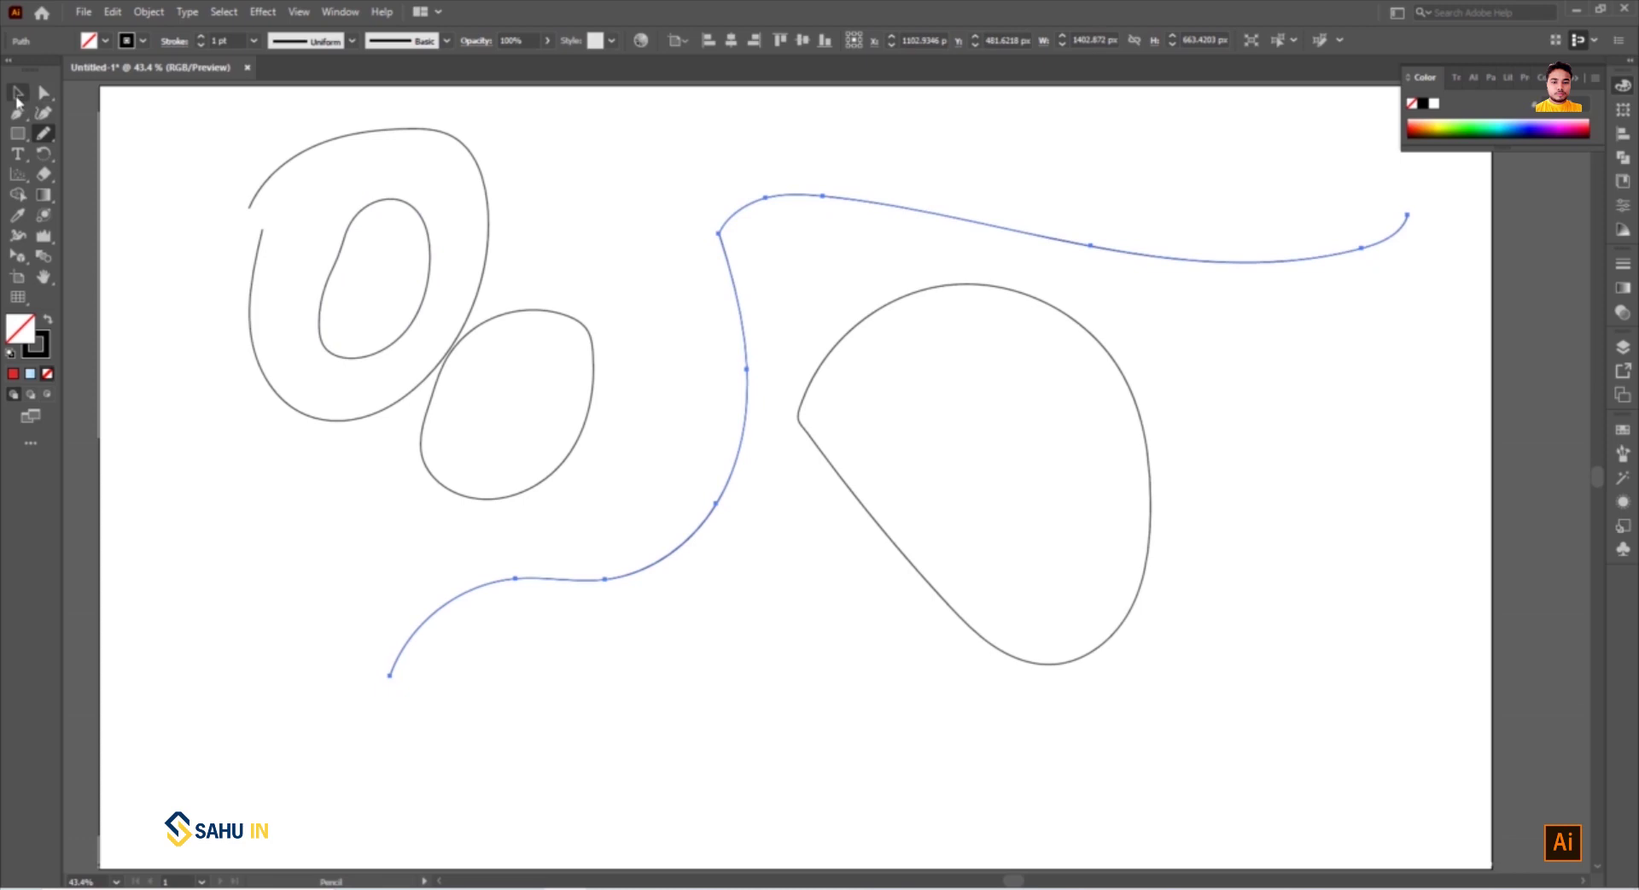
click(687, 330)
drag(730, 272, 736, 297)
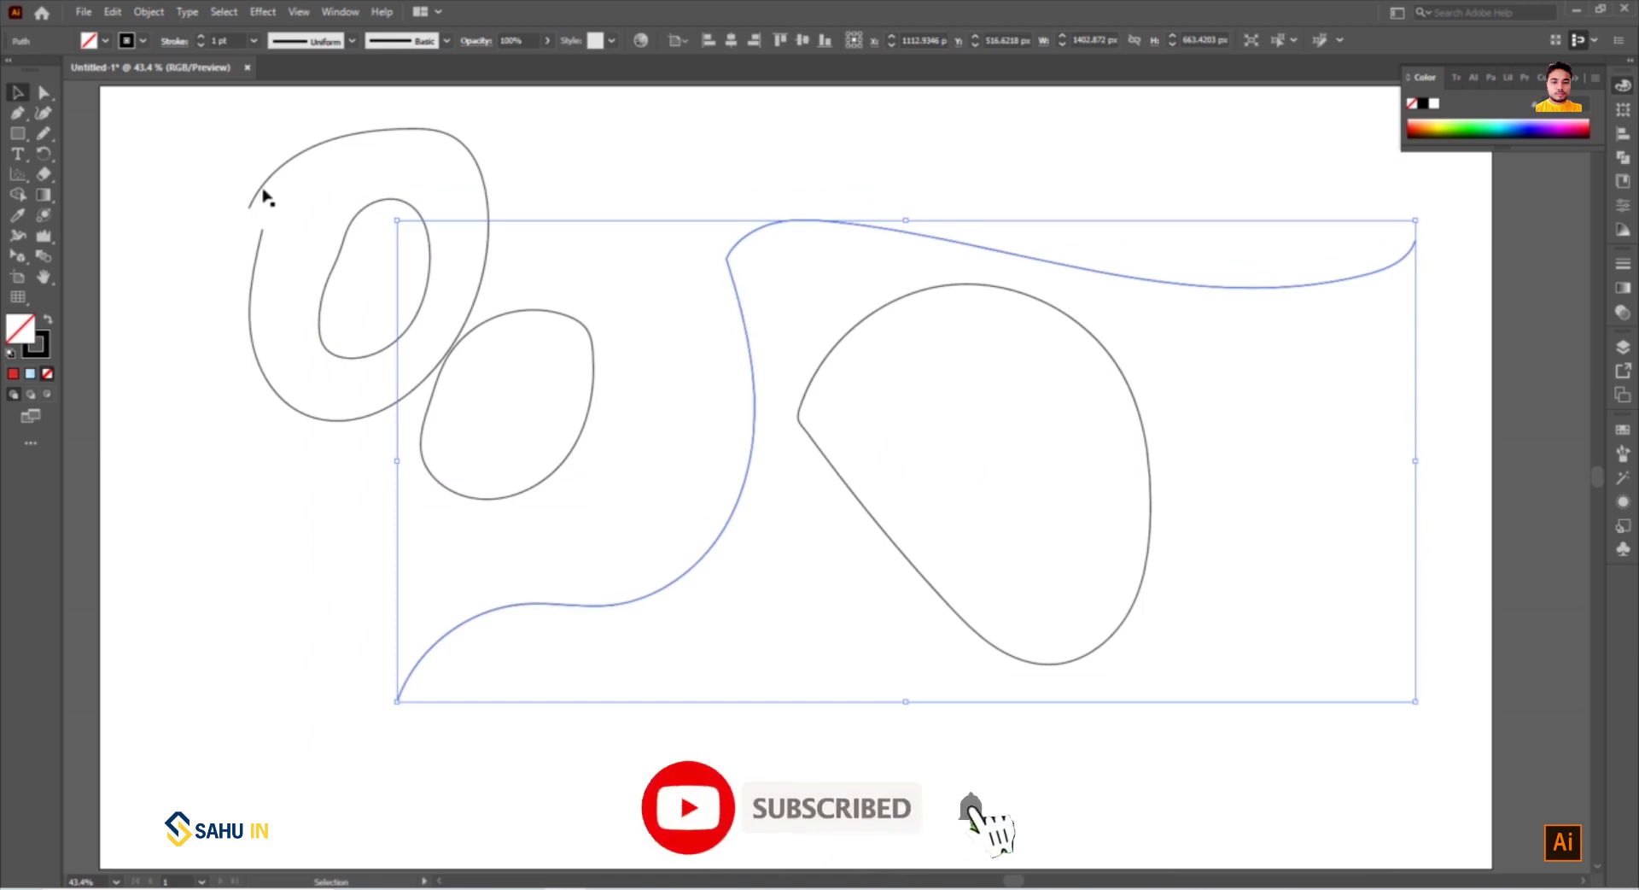
click(43, 132)
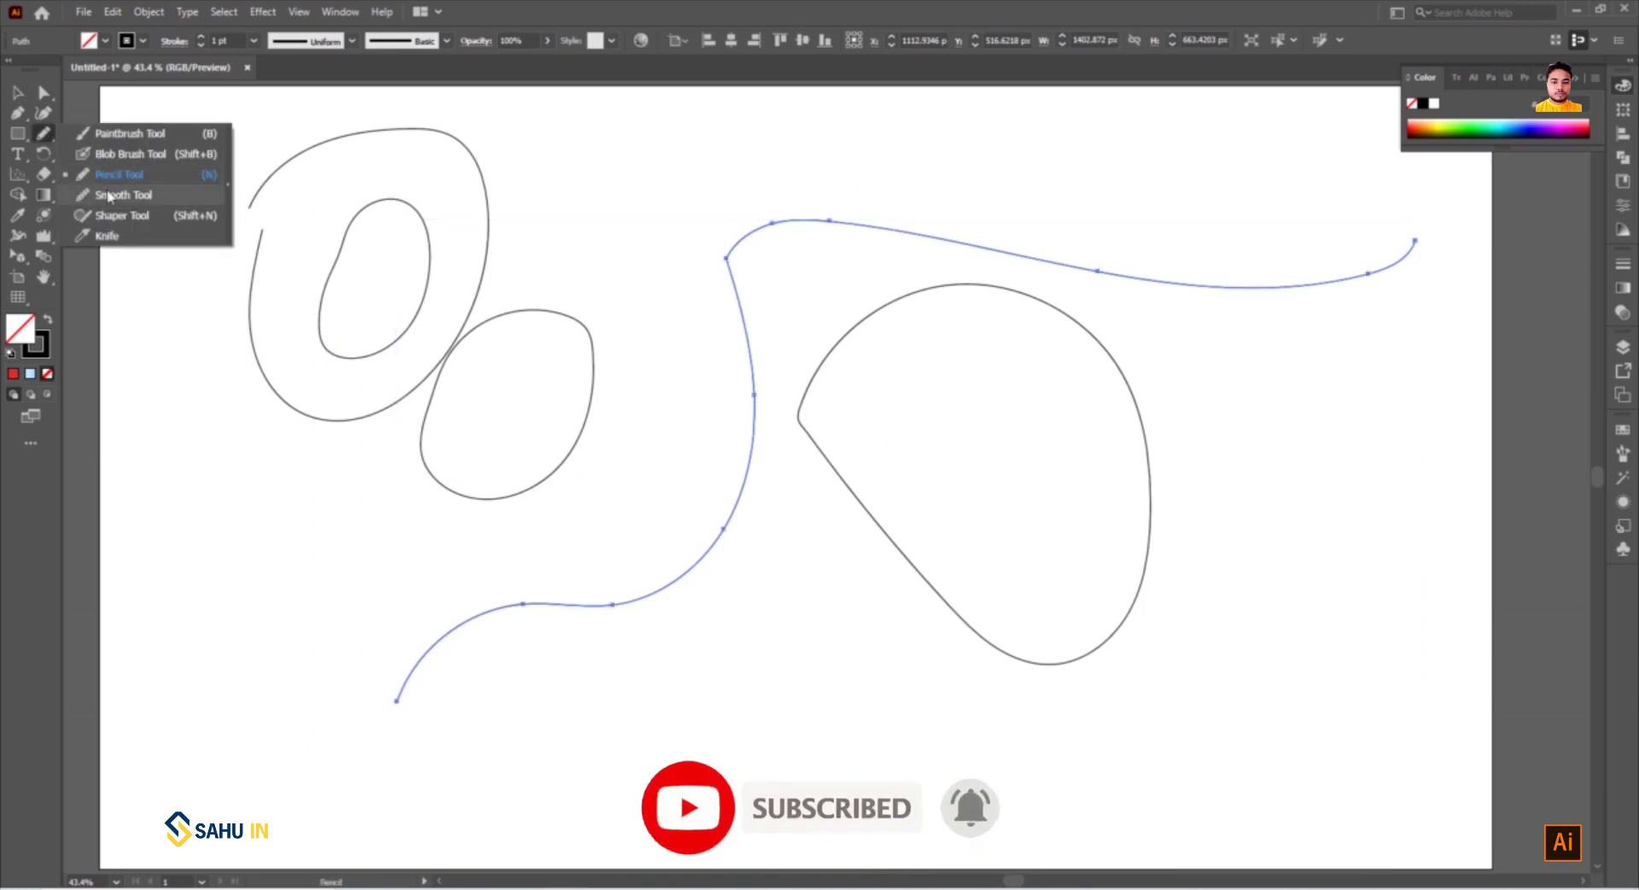
Smooth the wavy curve's upper bend with the Smooth Tool
click(109, 196)
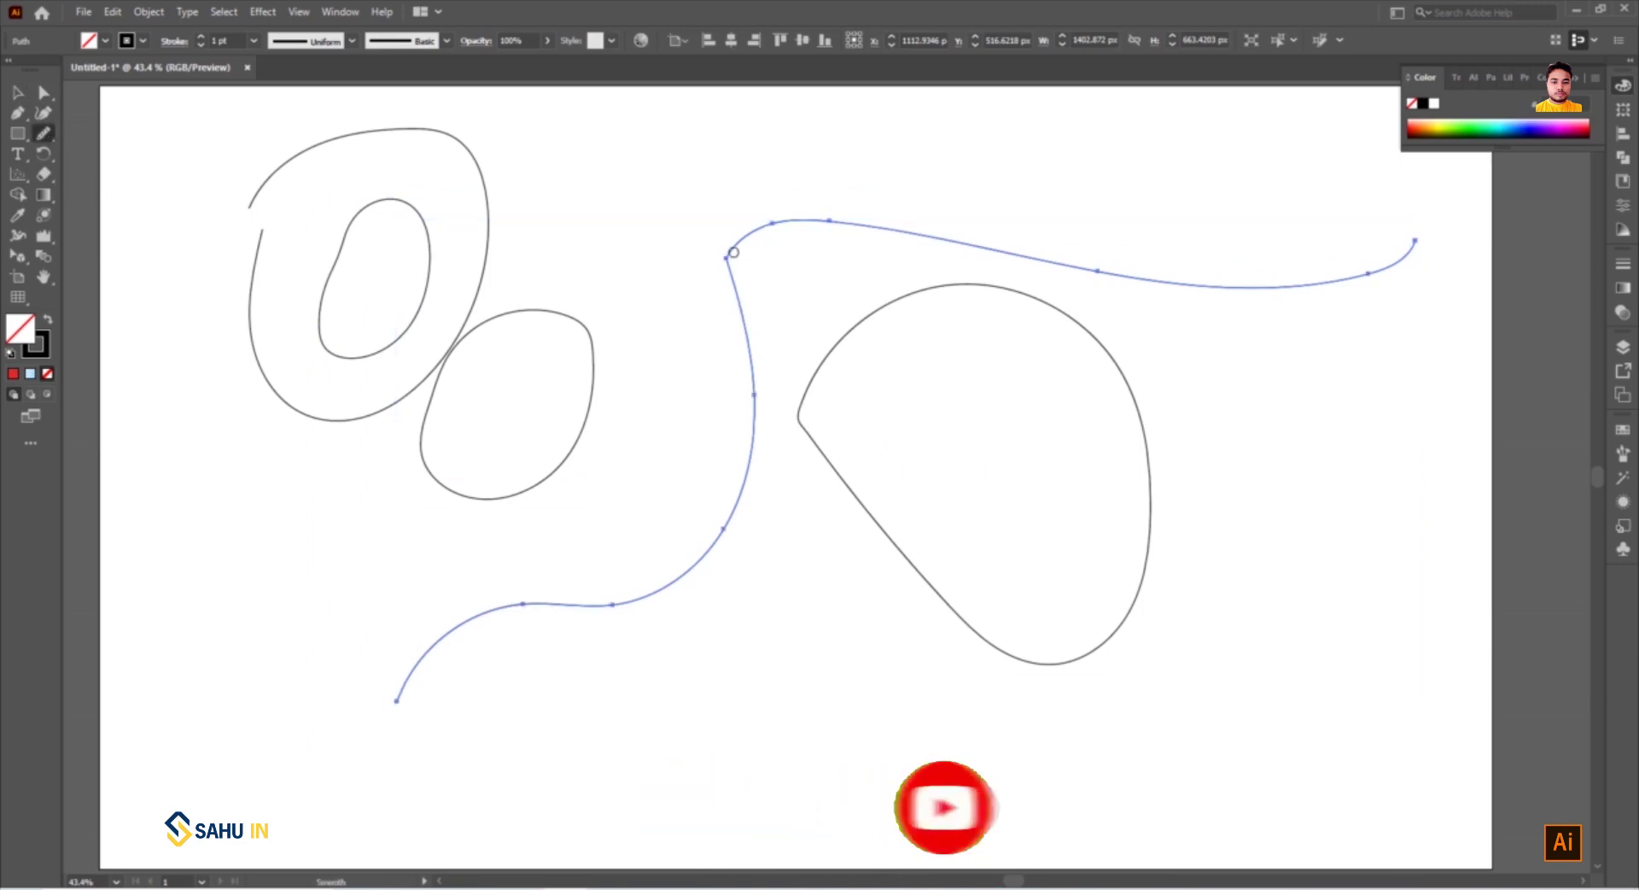
mouse_move(725, 281)
mouse_down()
mouse_move(750, 231)
mouse_move(735, 311)
mouse_move(754, 227)
mouse_move(745, 284)
mouse_up()
mouse_move(795, 224)
mouse_down()
mouse_move(769, 219)
mouse_move(884, 221)
mouse_up()
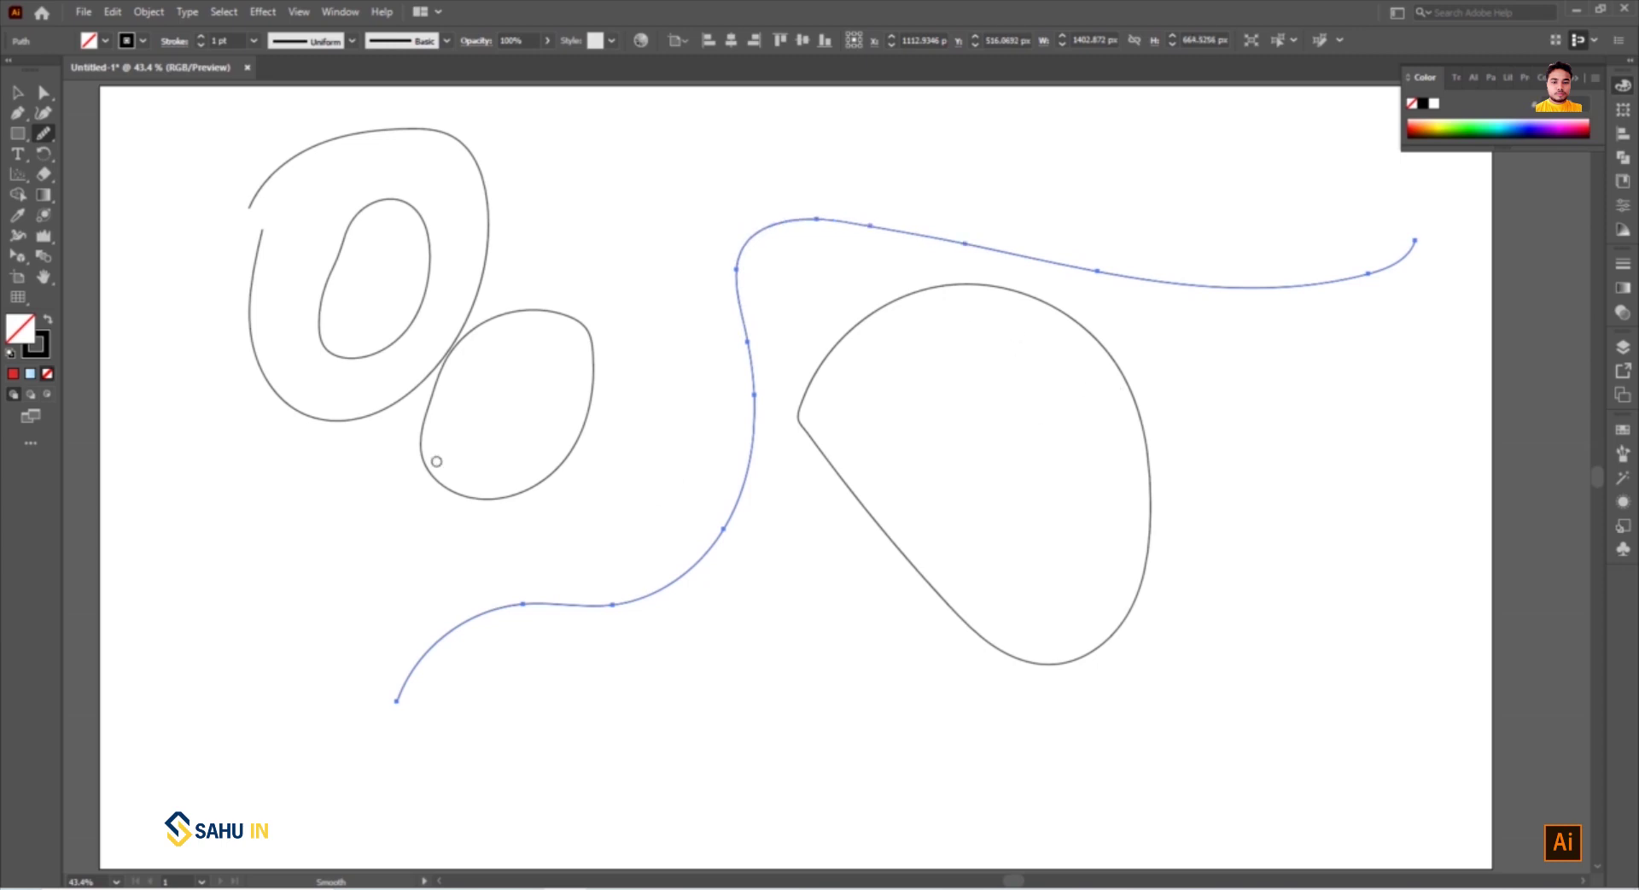
Select the teardrop and round off its pointed left corner with the Smooth Tool
key(v)
click(845, 340)
click(42, 133)
mouse_move(802, 401)
mouse_down()
mouse_move(802, 440)
mouse_move(805, 376)
mouse_move(809, 447)
mouse_move(805, 373)
mouse_move(809, 427)
mouse_up()
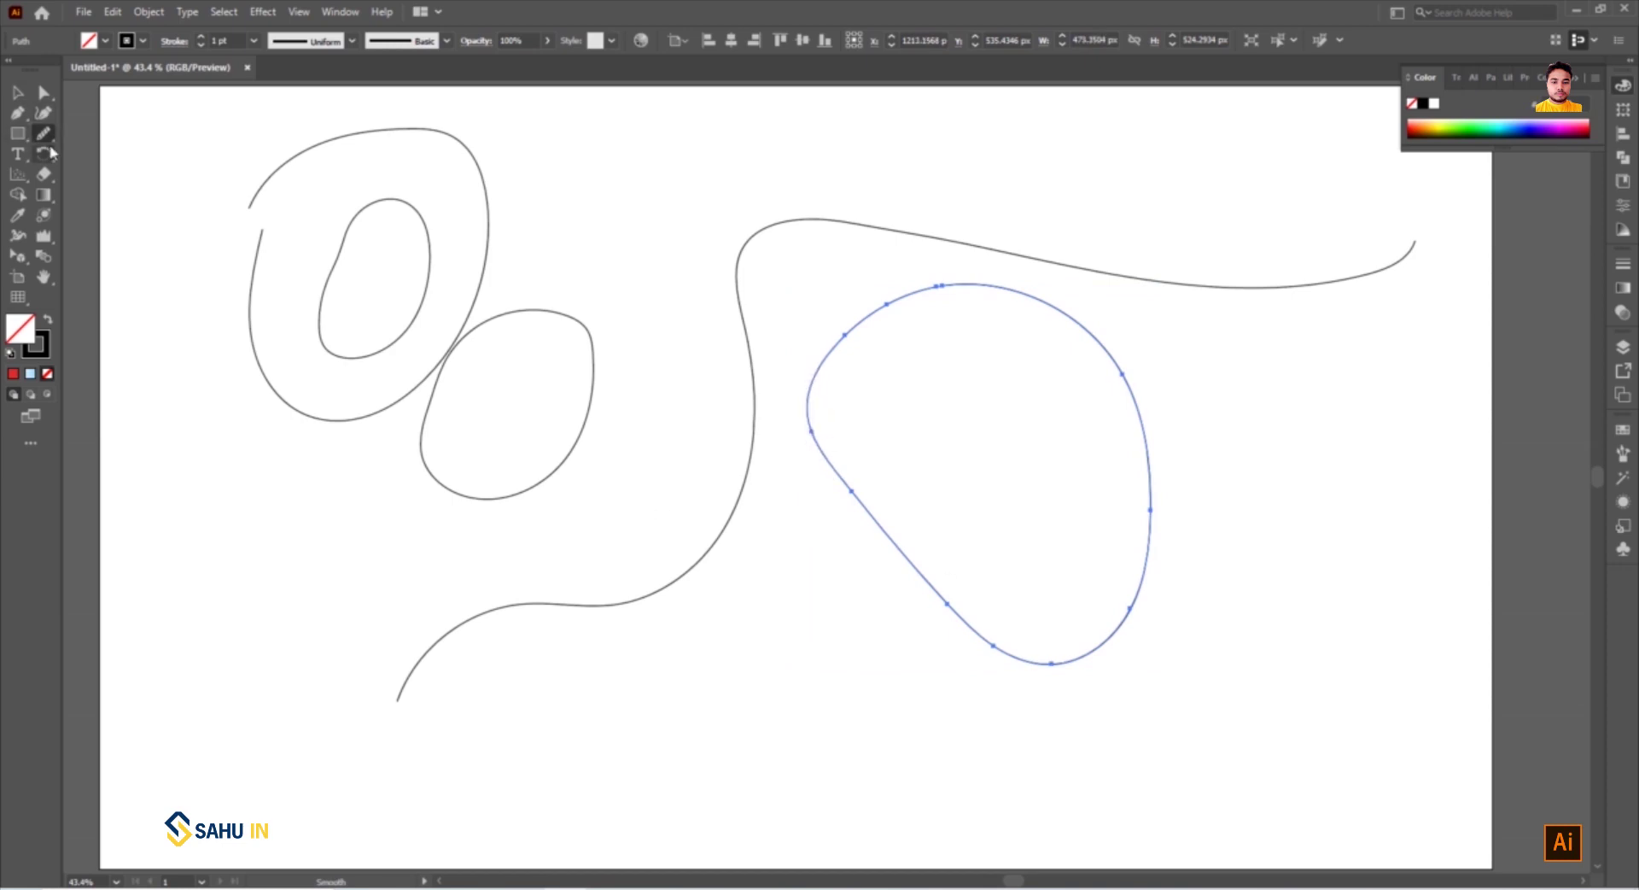
double_click(44, 134)
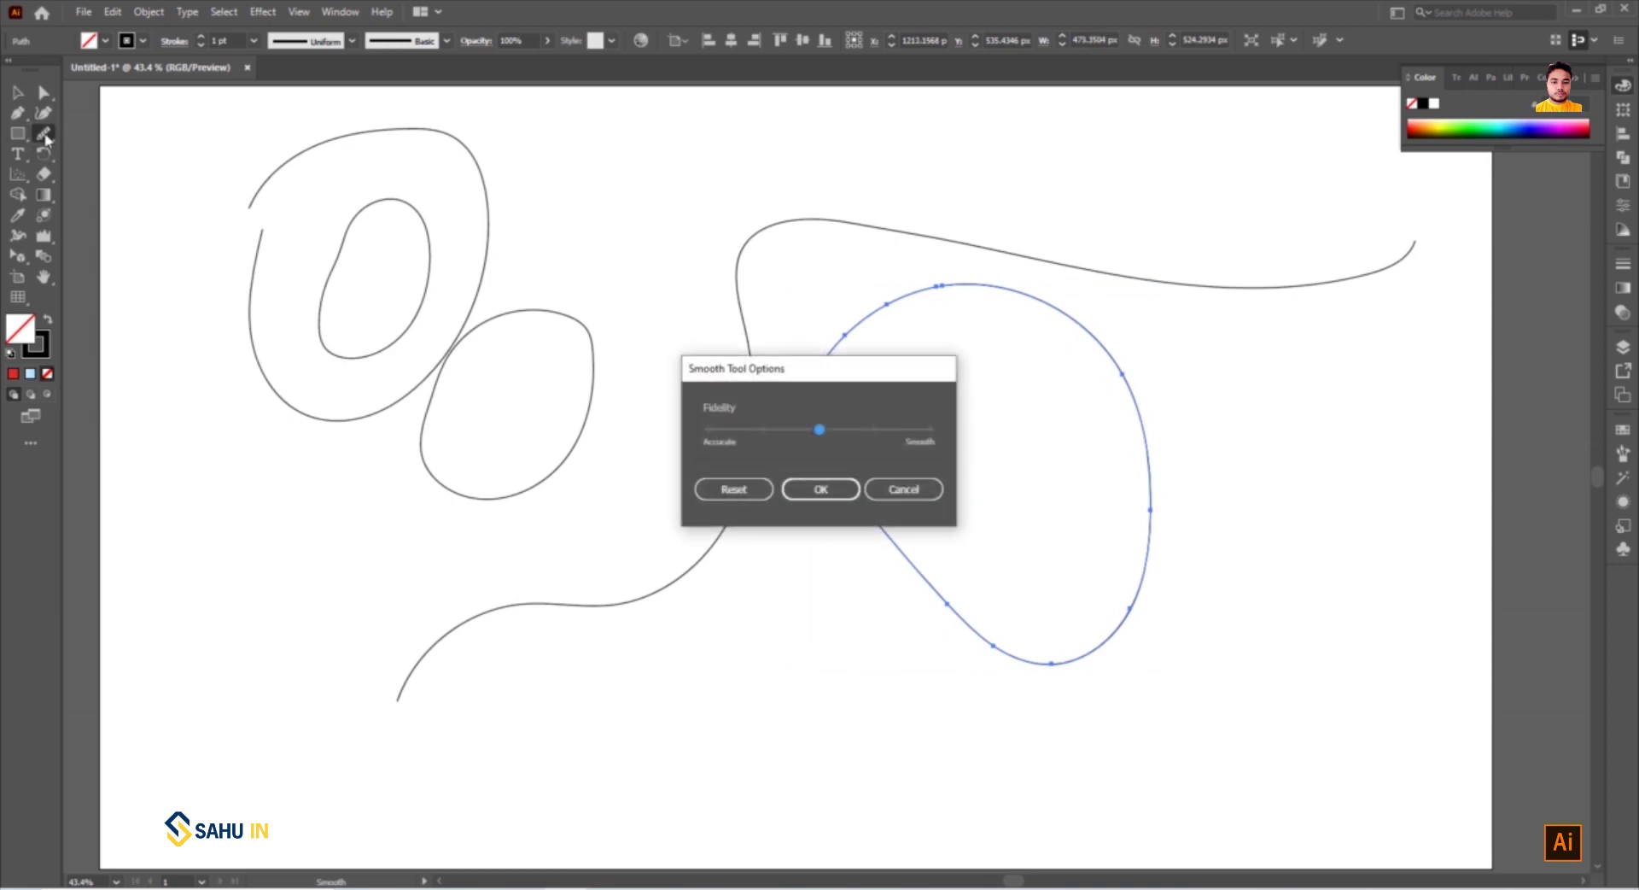
click(913, 500)
Switch back to the Pencil Tool
click(44, 135)
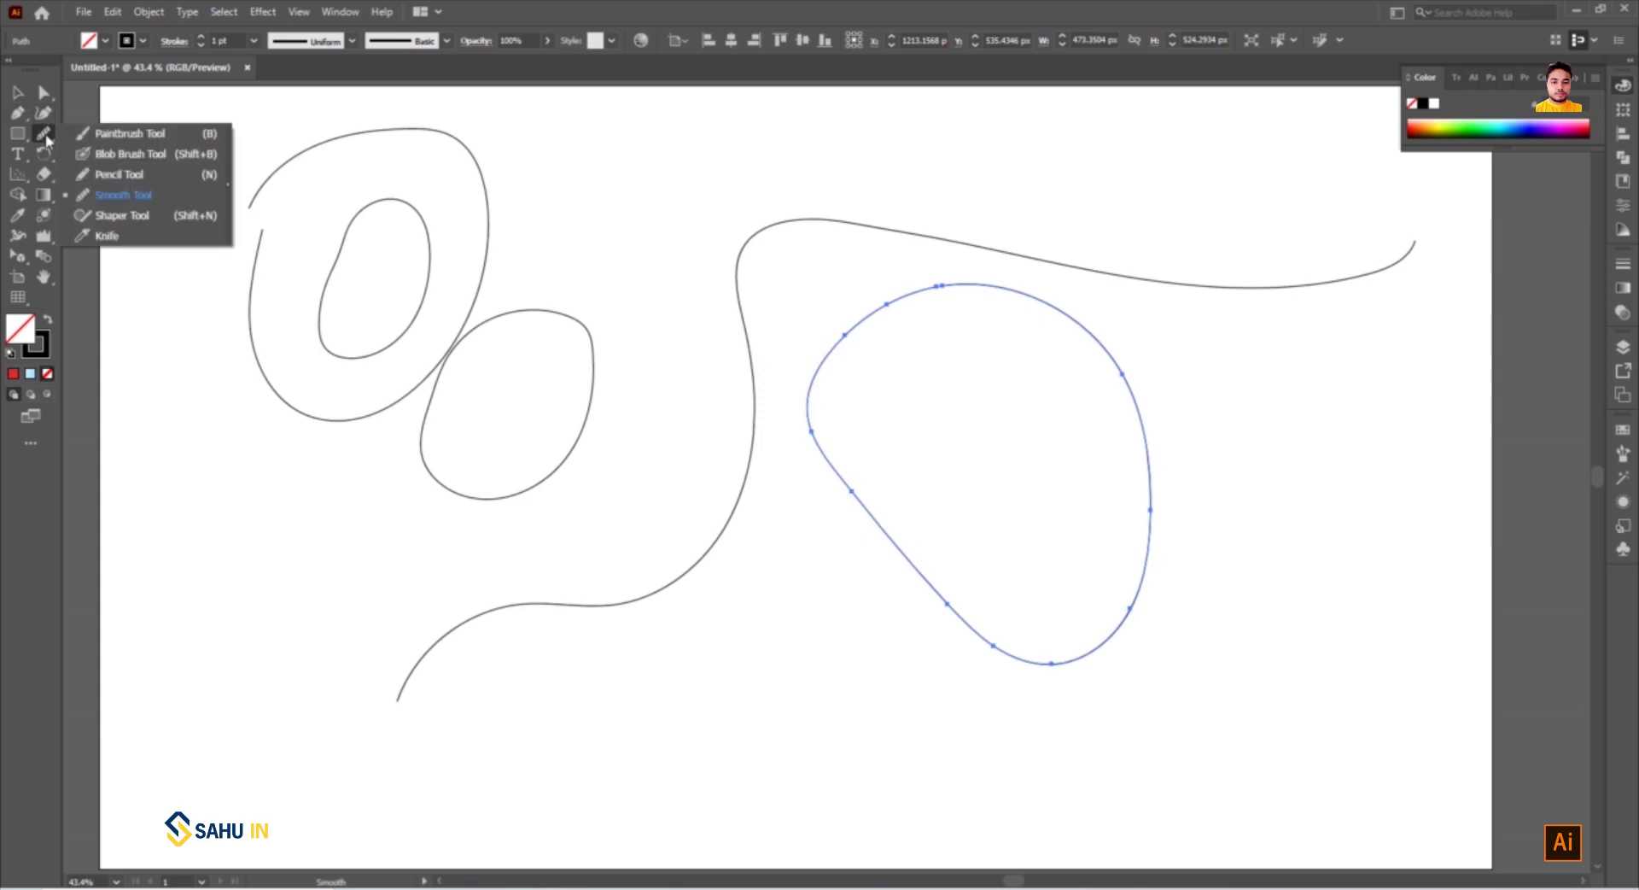
click(113, 175)
click(12, 94)
click(44, 134)
Enable the Pencil option for temporarily switching to Smooth, then draw two strokes near the bottom
double_click(45, 134)
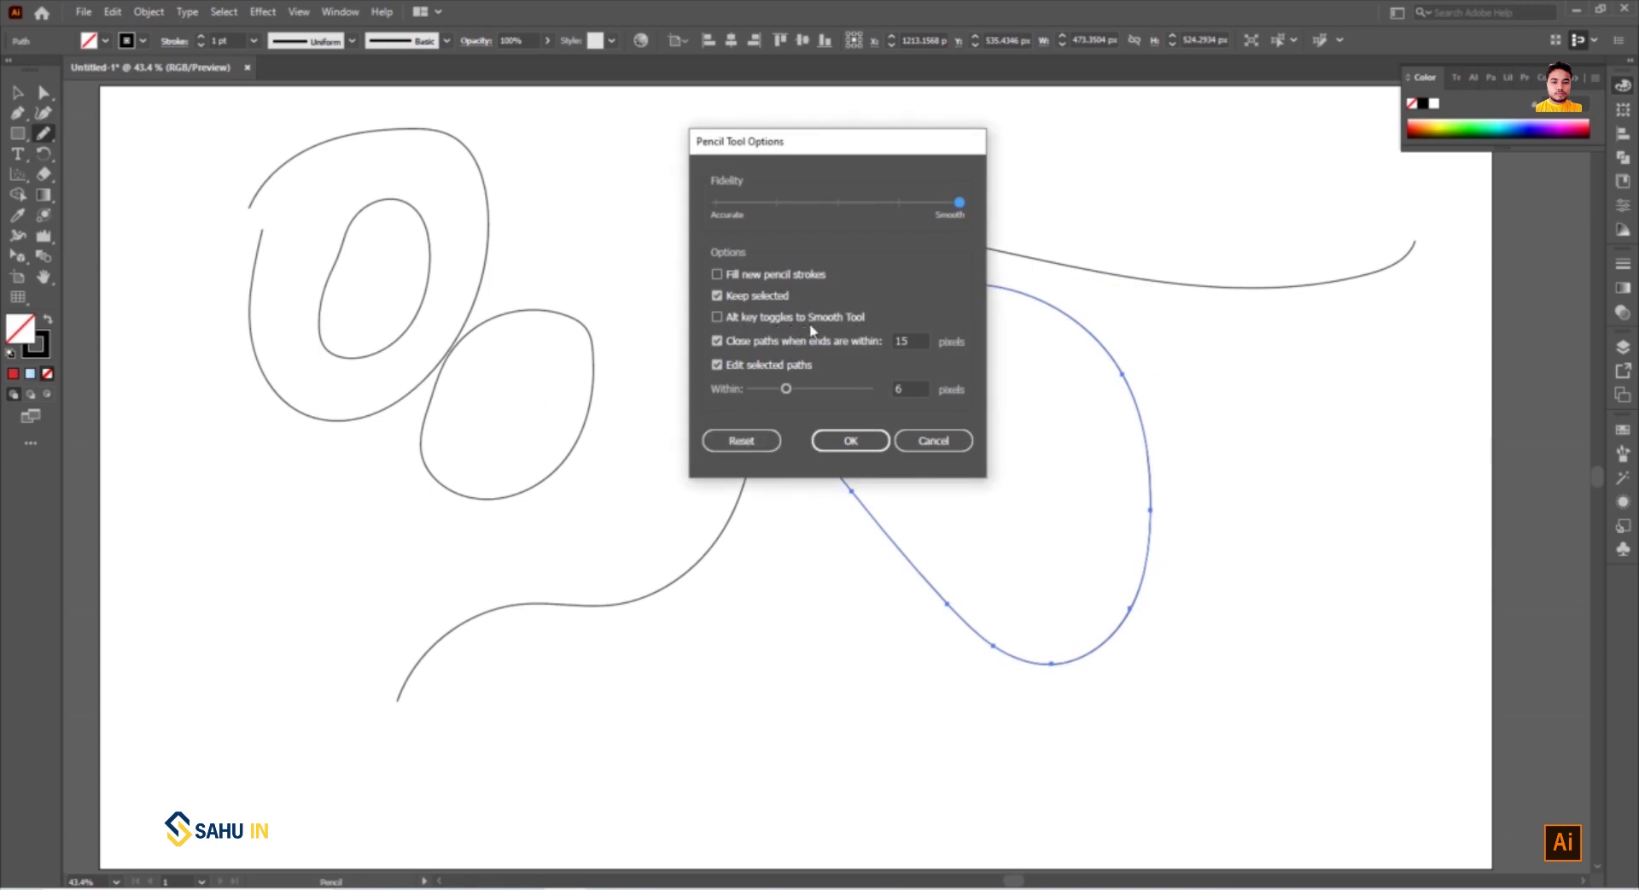
click(717, 318)
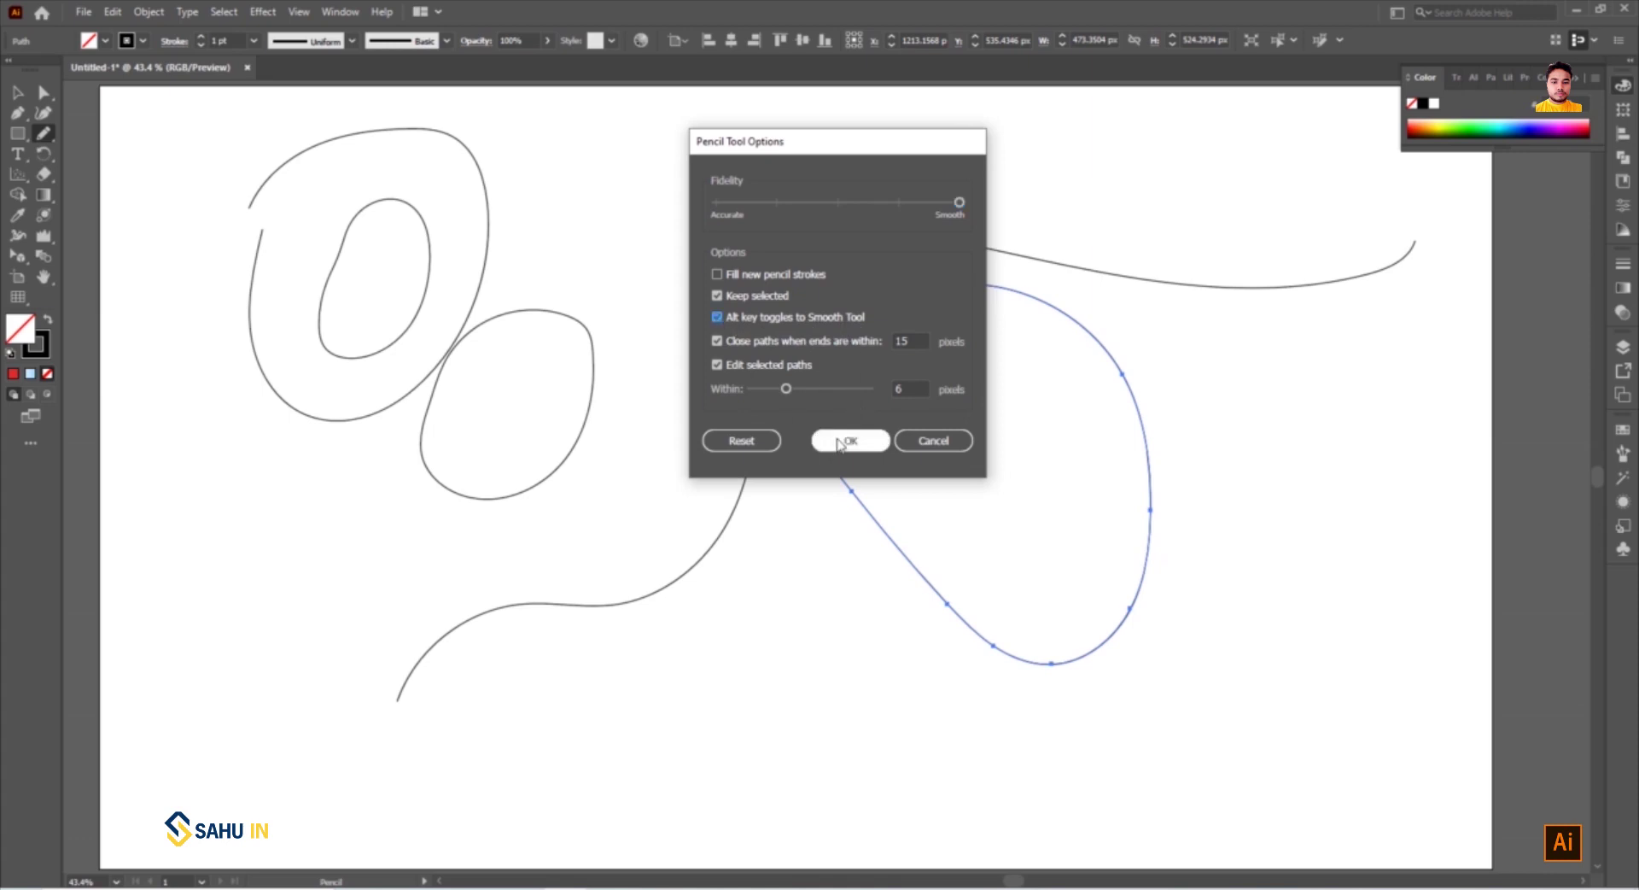
click(845, 441)
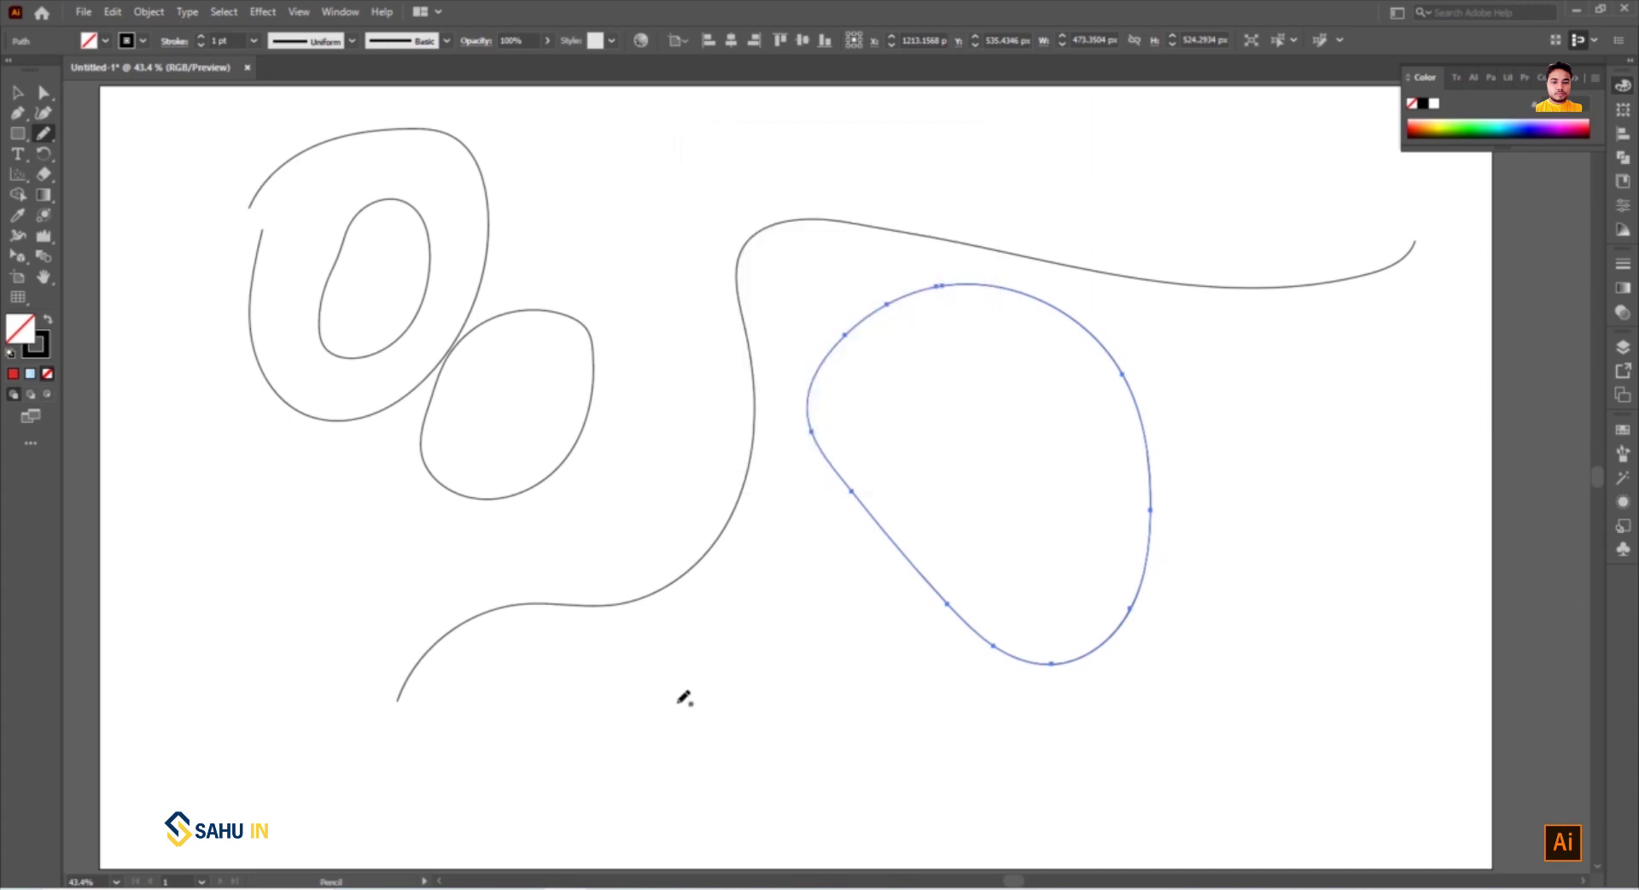
drag(653, 725, 803, 724)
mouse_move(644, 641)
mouse_down()
mouse_move(1160, 671)
mouse_move(1188, 359)
mouse_move(1420, 412)
mouse_move(1381, 564)
mouse_up()
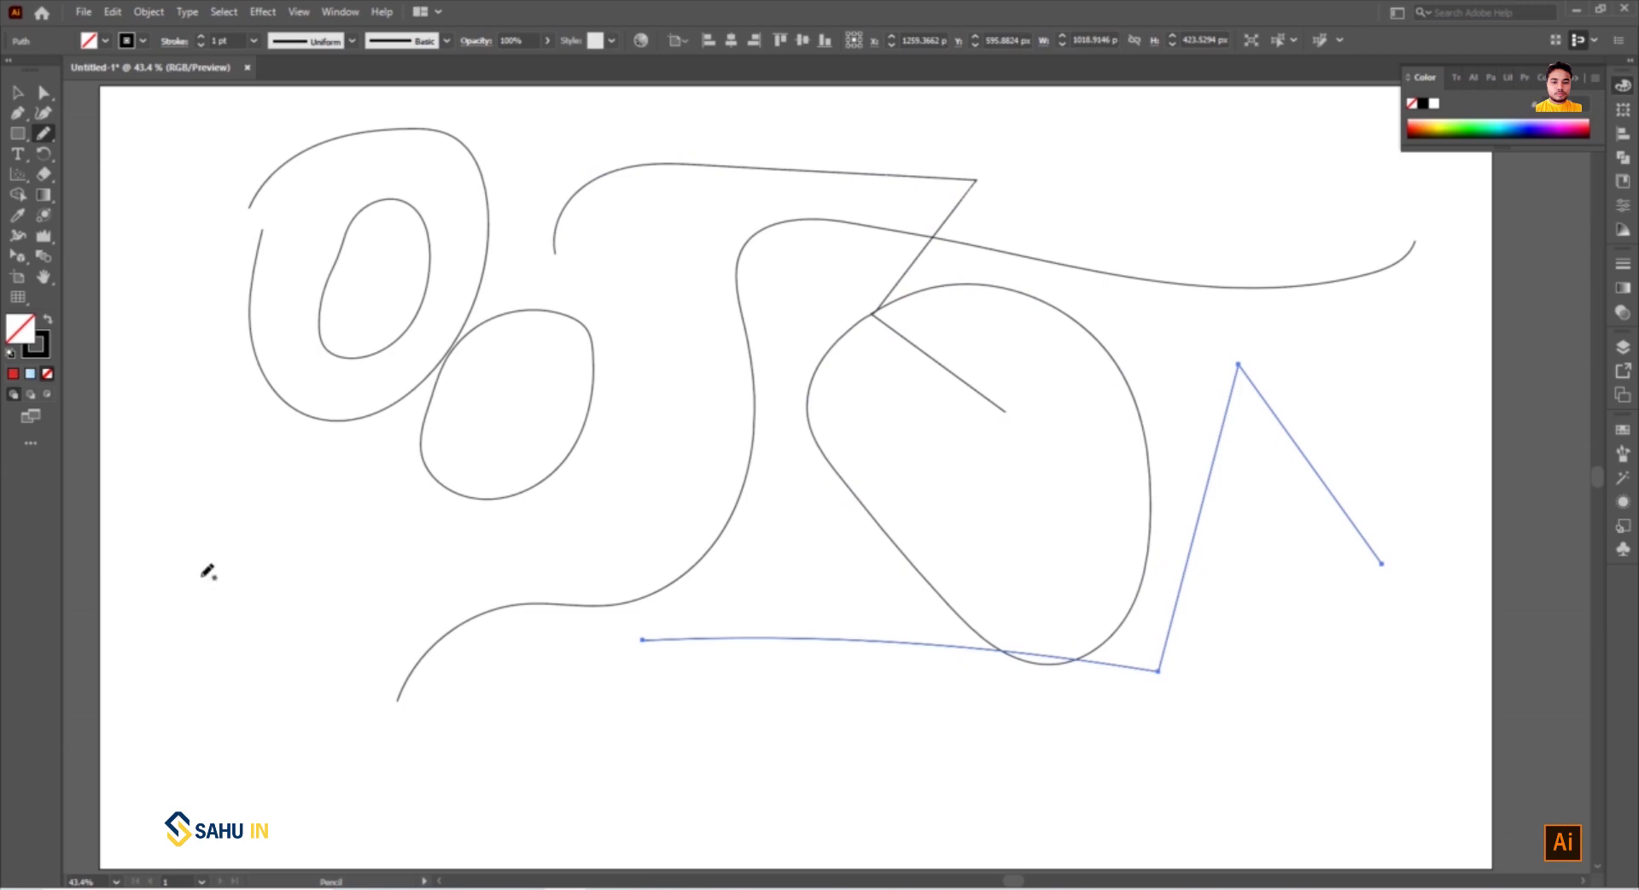
Draw a rough four-sided rectangle on the artboard's left side
drag(179, 573, 397, 563)
drag(397, 563, 405, 670)
drag(405, 671, 187, 692)
mouse_move(162, 688)
mouse_down()
mouse_move(187, 682)
mouse_move(181, 575)
mouse_up()
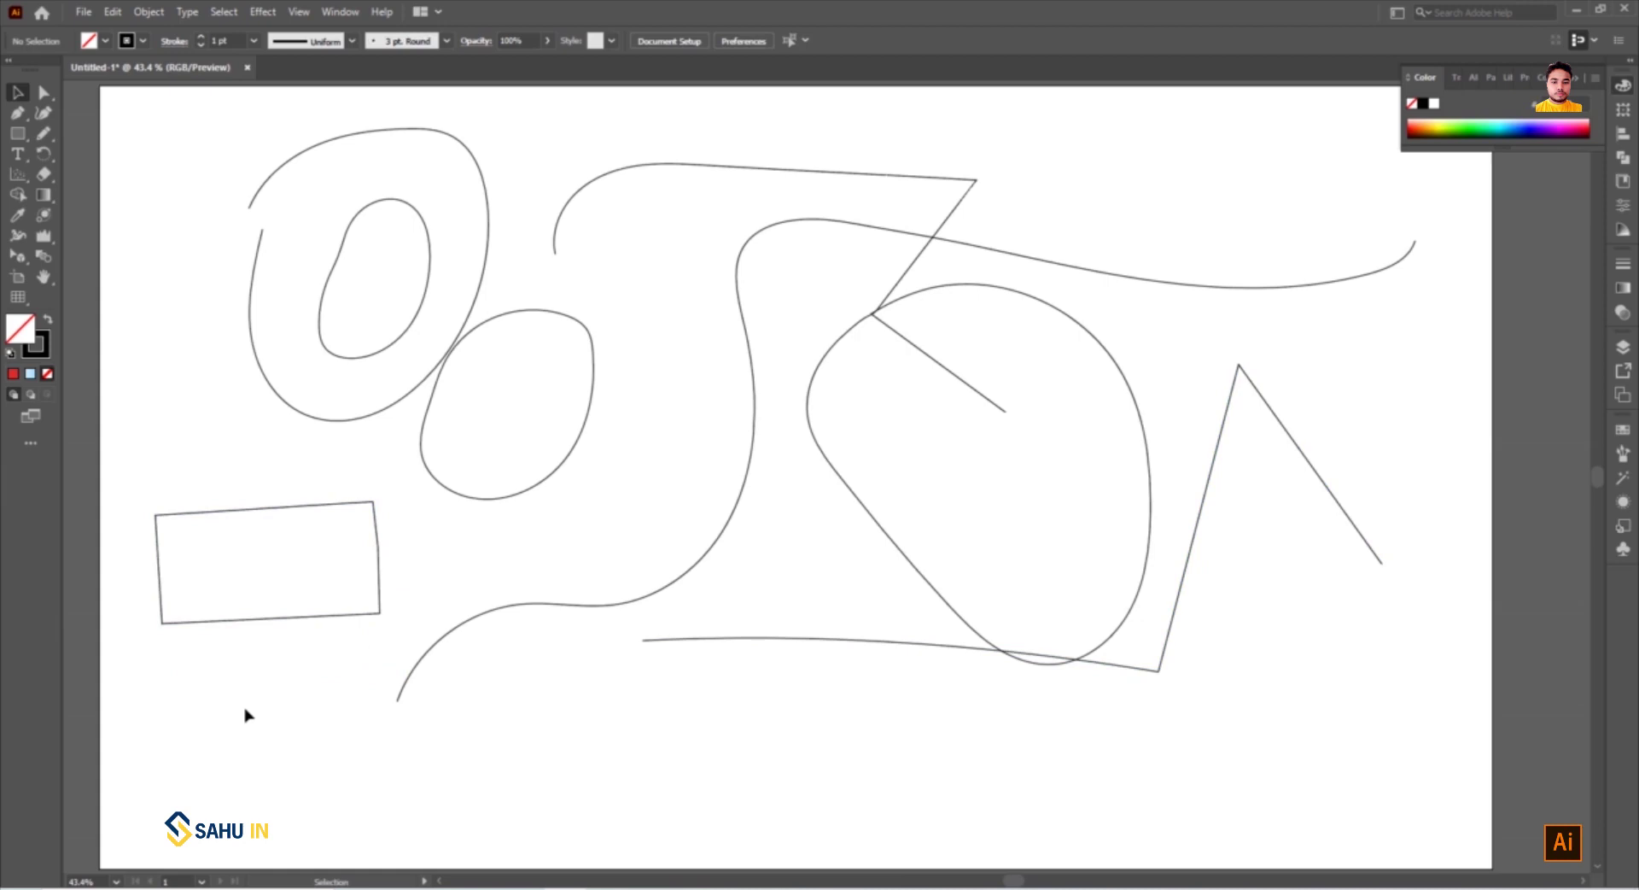
Turn on Fill new pencil strokes in the Pencil options and set the fill to red
double_click(42, 134)
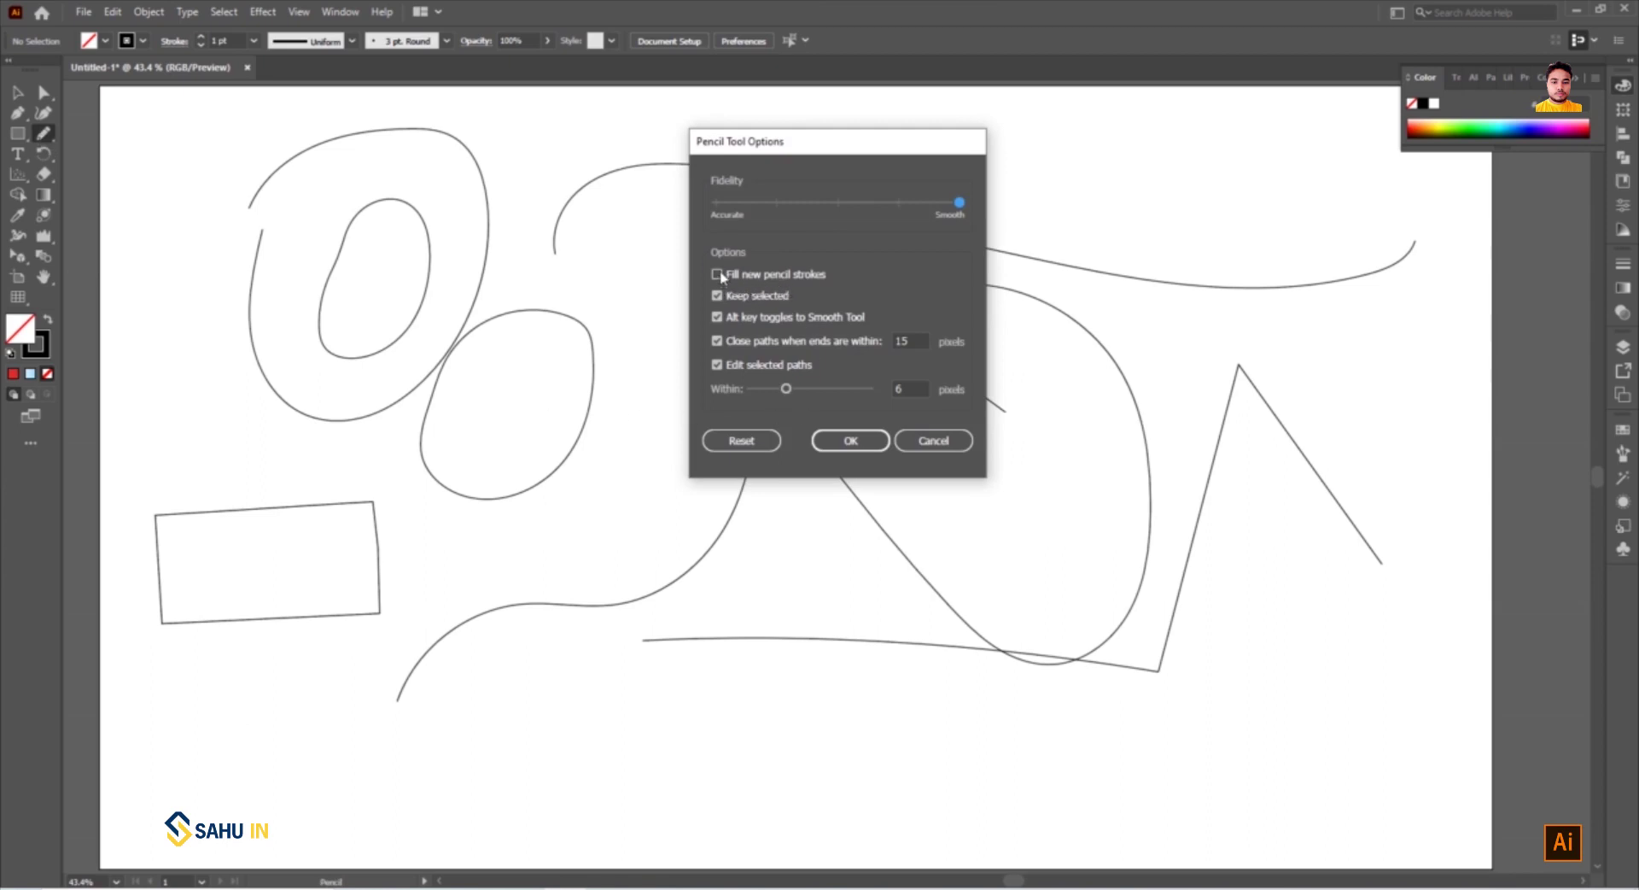
click(854, 441)
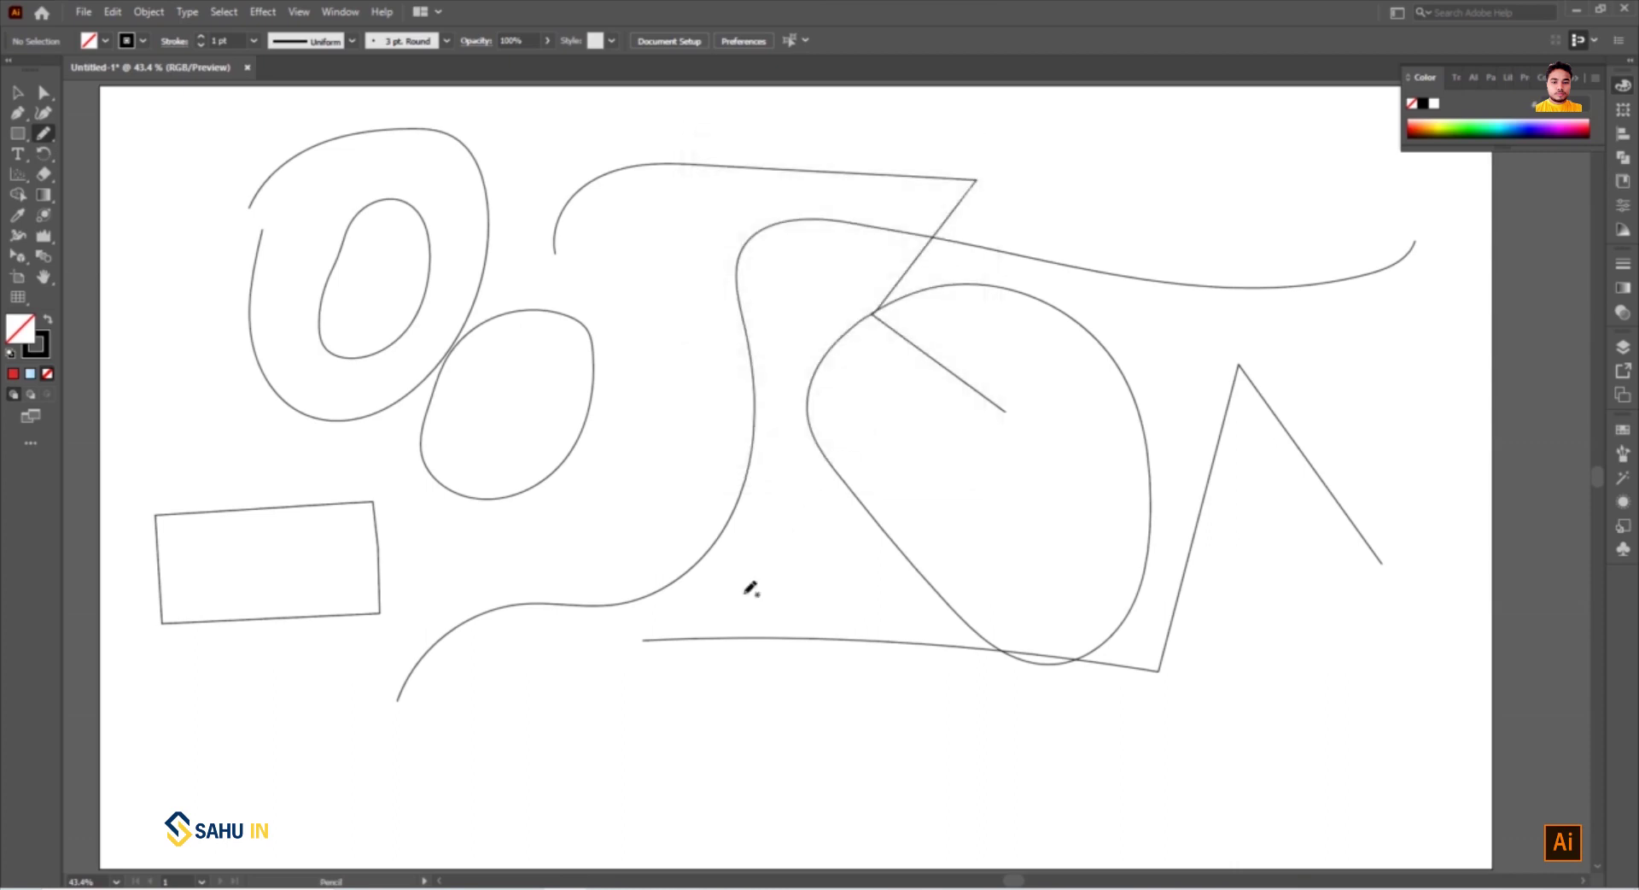
drag(519, 761, 563, 699)
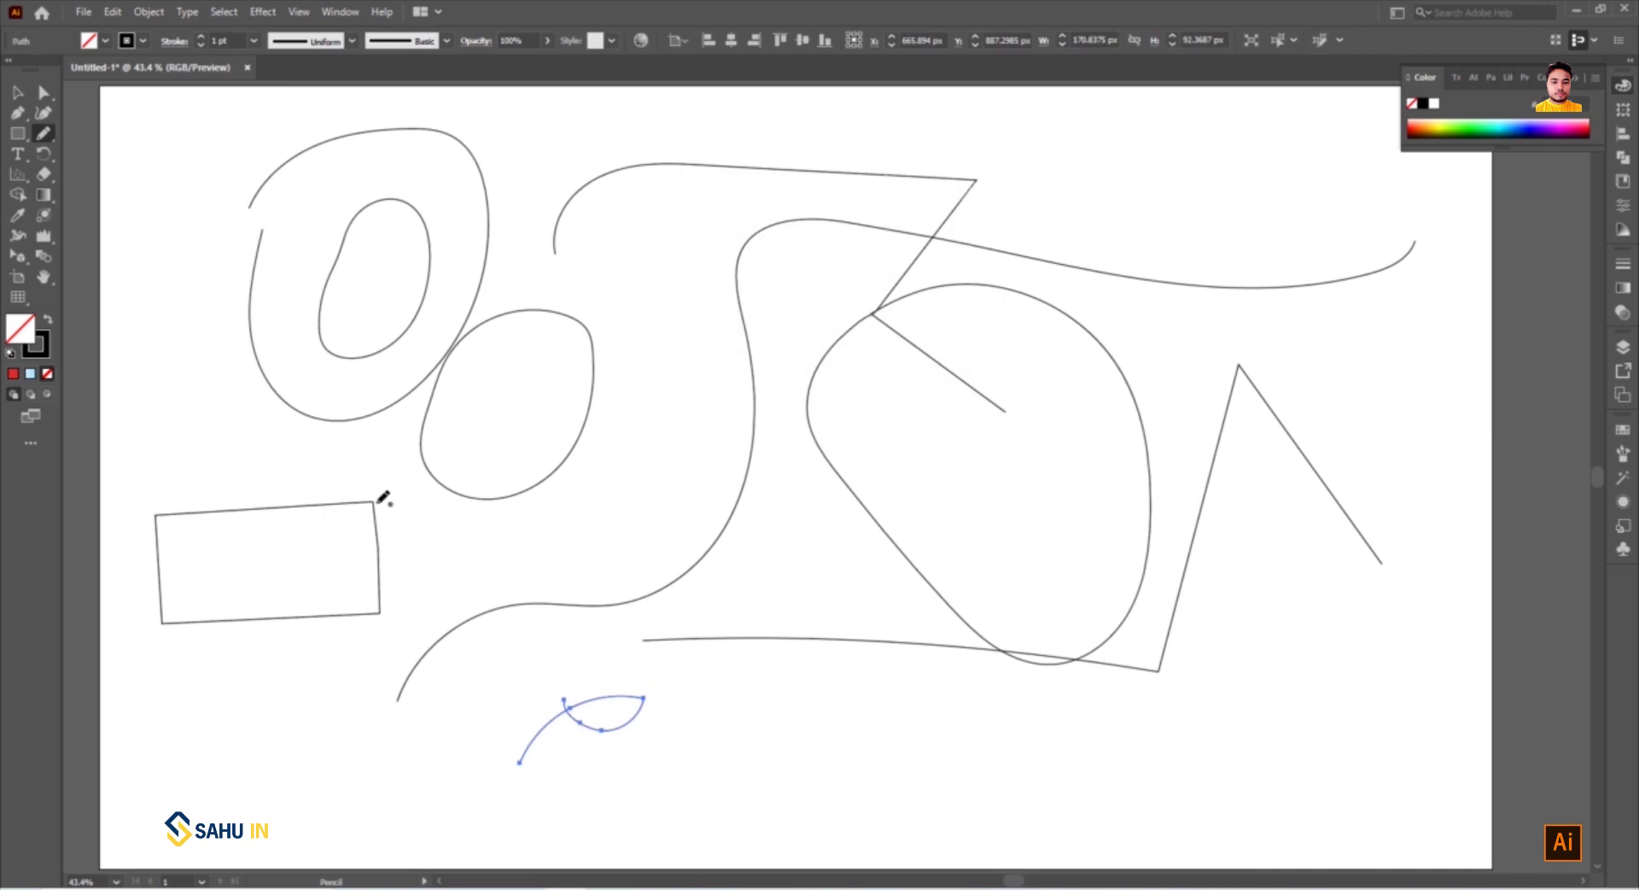
click(14, 374)
Draw many red-filled freehand pencil shapes across the artboard
mouse_move(806, 765)
mouse_down()
mouse_move(833, 727)
mouse_move(805, 768)
mouse_up()
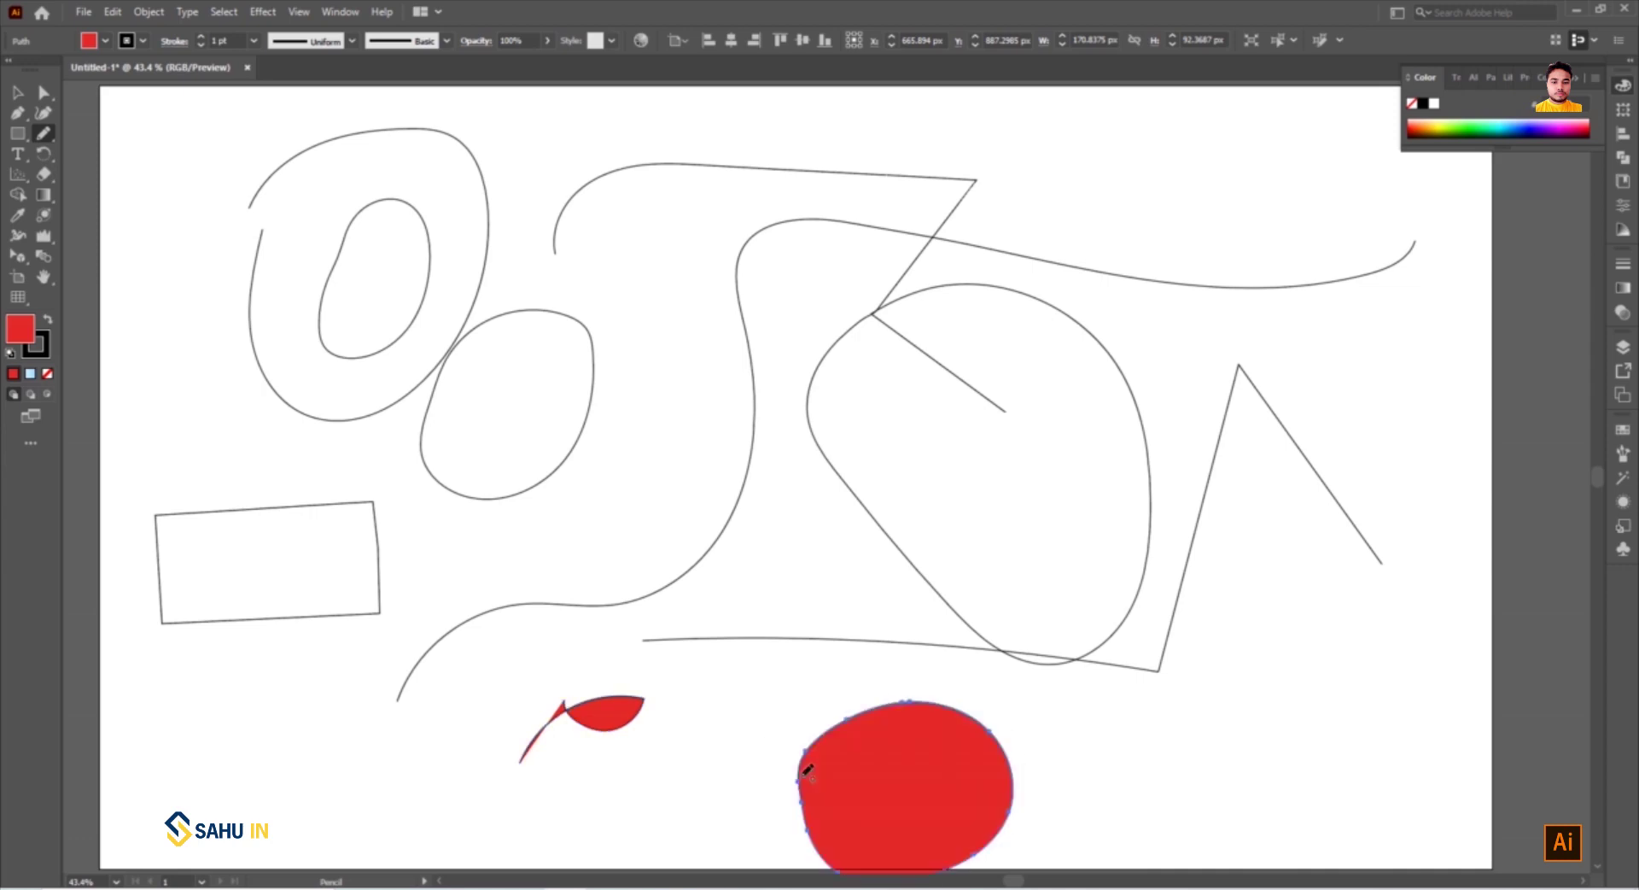
mouse_move(1335, 671)
mouse_down()
mouse_move(1237, 596)
mouse_move(1380, 637)
mouse_move(1328, 664)
mouse_up()
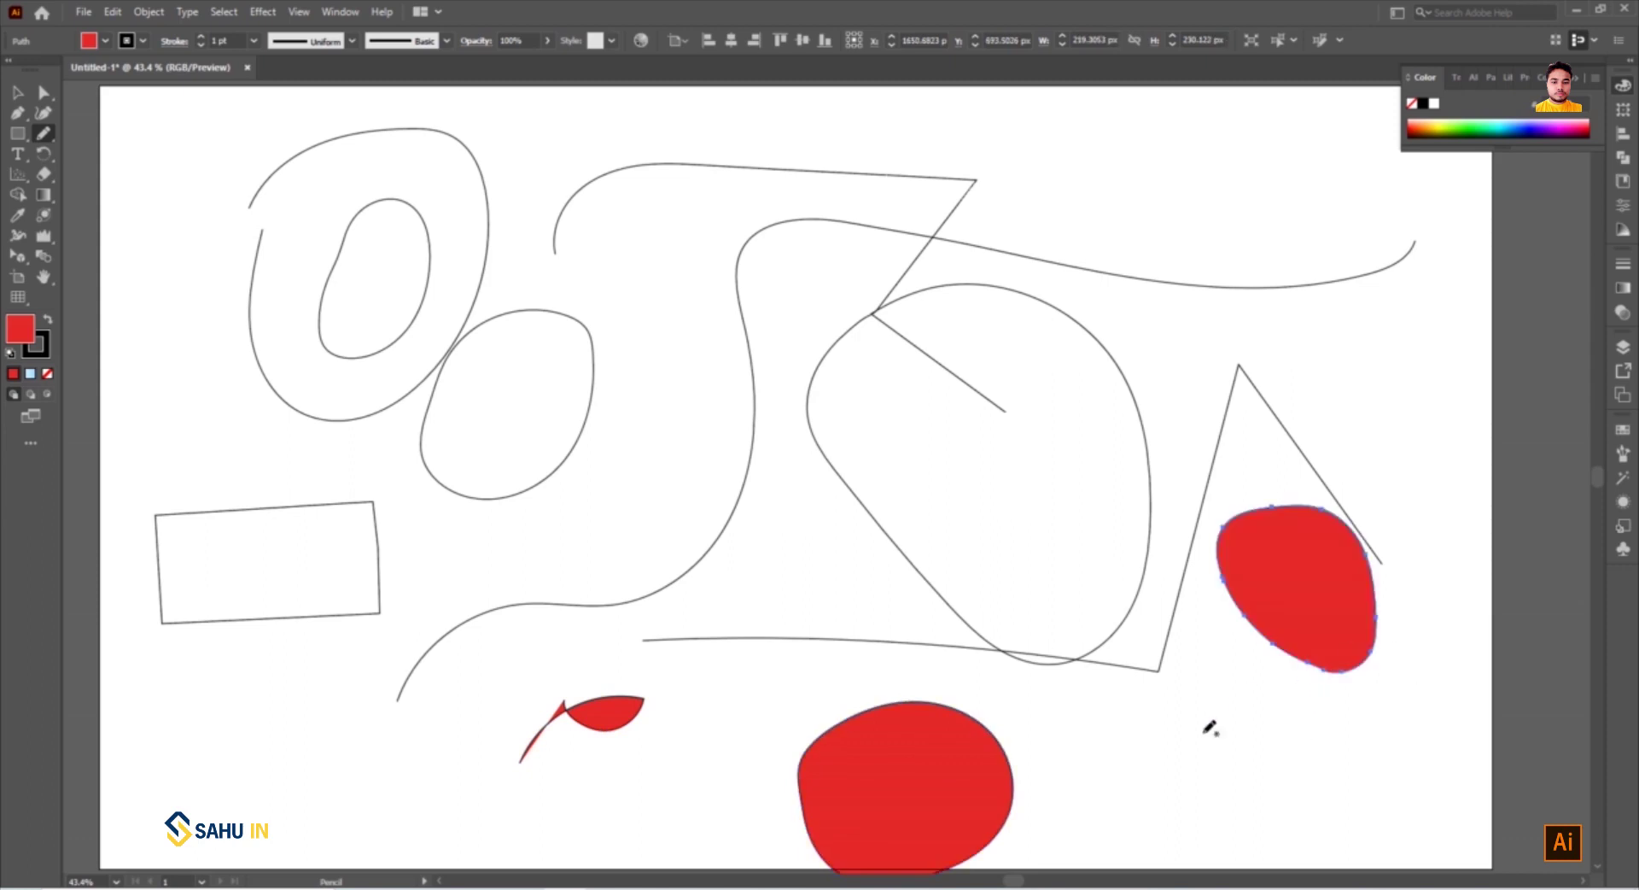
mouse_move(914, 489)
mouse_down()
mouse_move(1065, 182)
mouse_move(574, 86)
mouse_up()
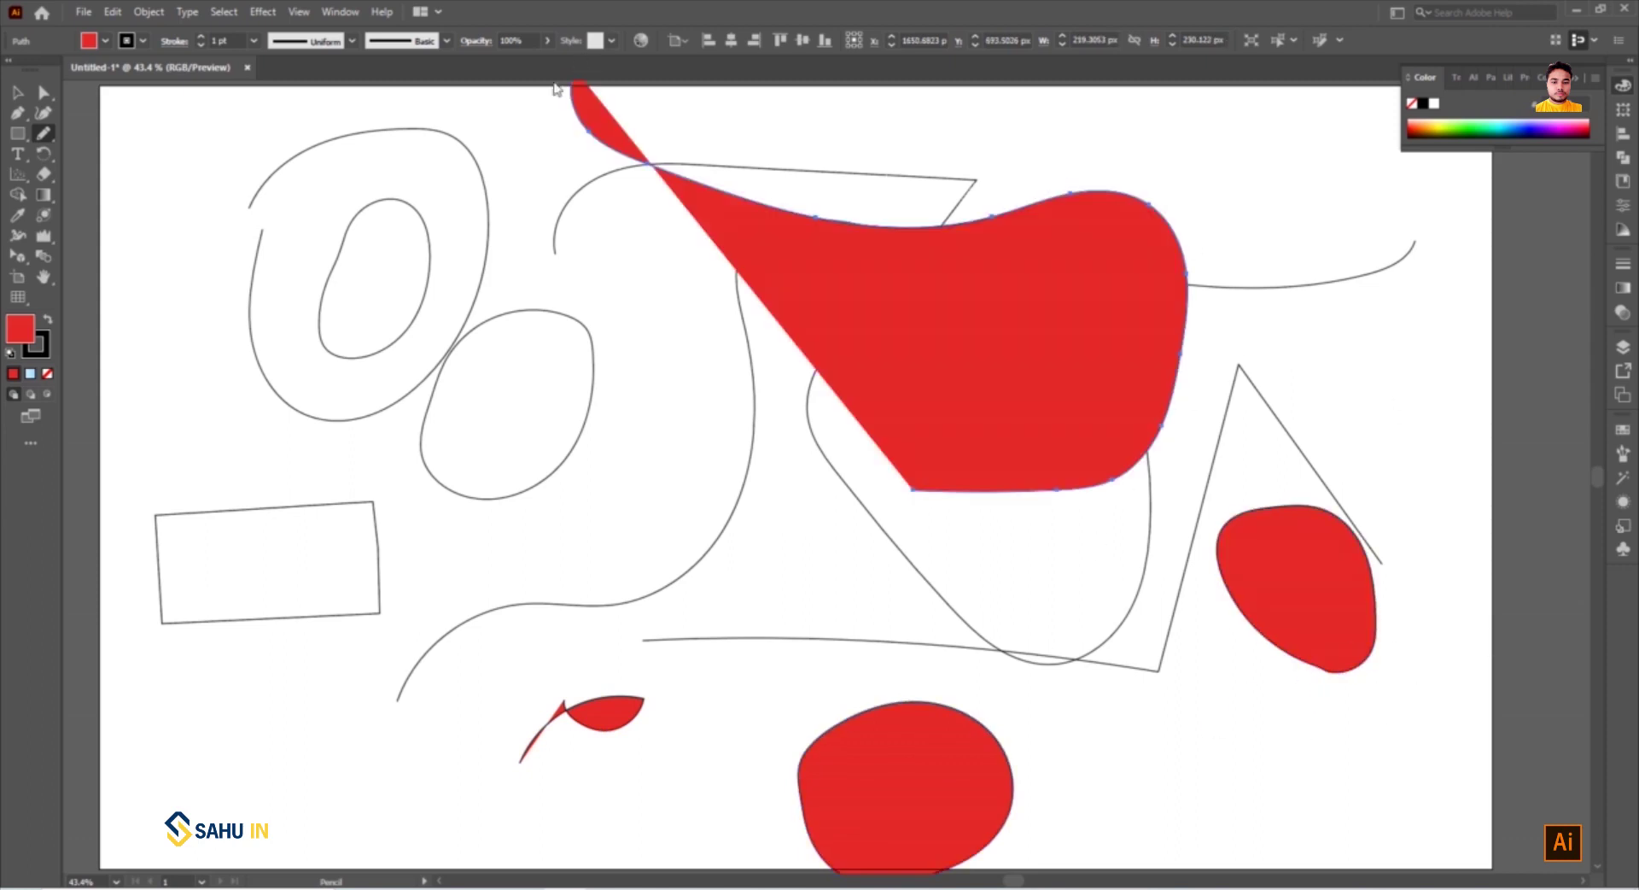
mouse_move(669, 587)
mouse_down()
mouse_move(750, 501)
mouse_move(239, 133)
mouse_up()
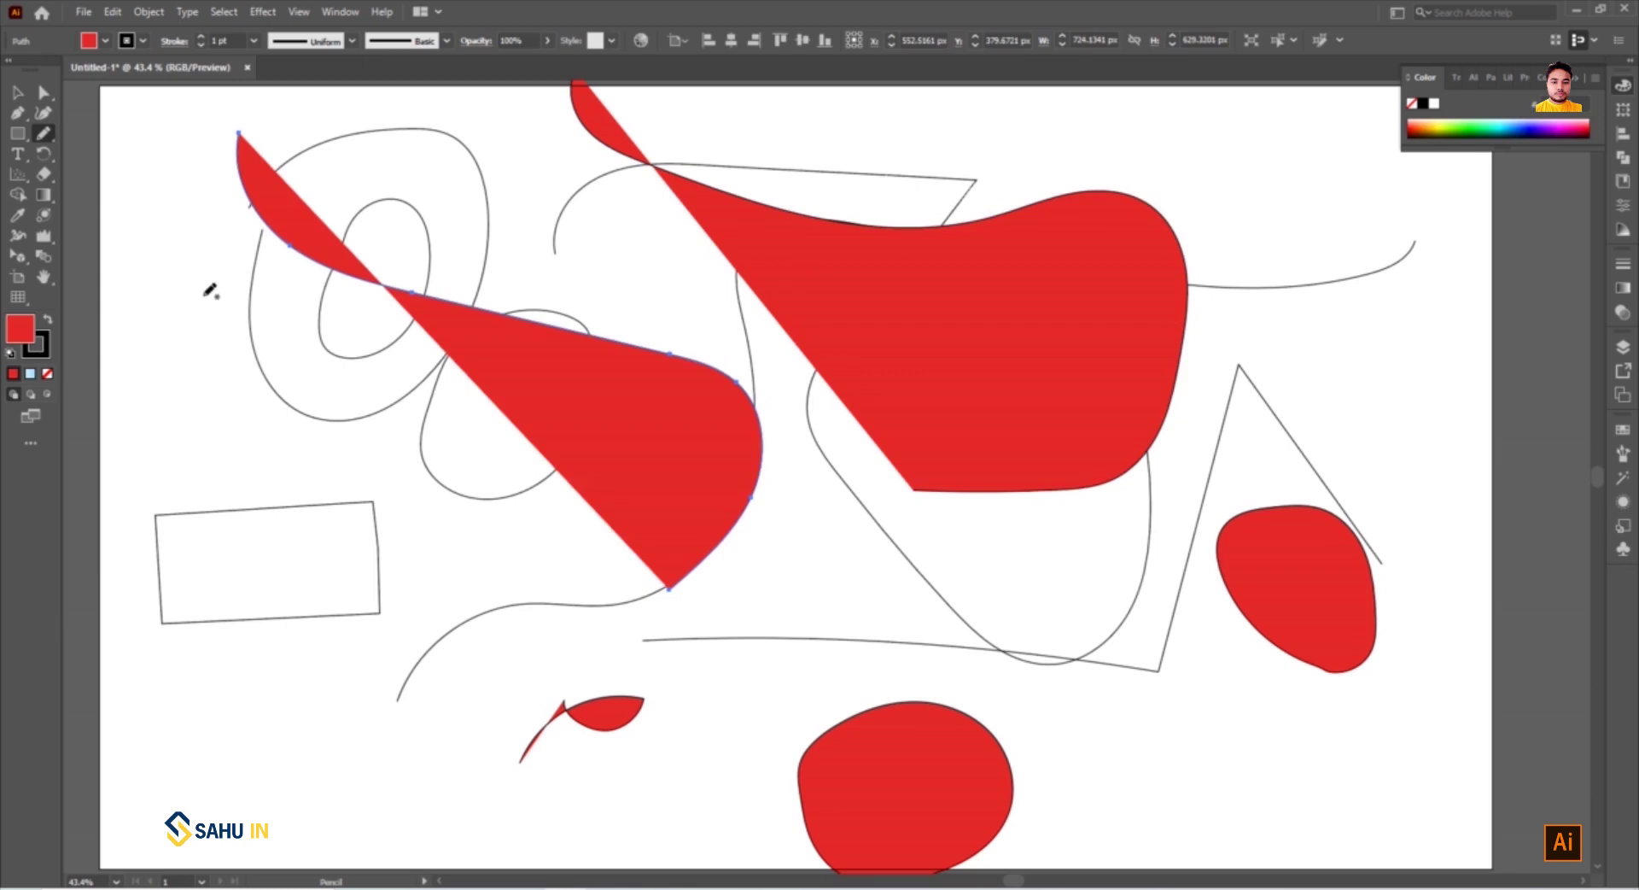
drag(233, 252, 239, 566)
drag(232, 779, 442, 603)
mouse_move(359, 794)
mouse_down()
mouse_move(595, 676)
mouse_move(976, 563)
mouse_up()
drag(806, 687, 1127, 512)
drag(1150, 751, 1280, 294)
drag(1249, 237, 1400, 463)
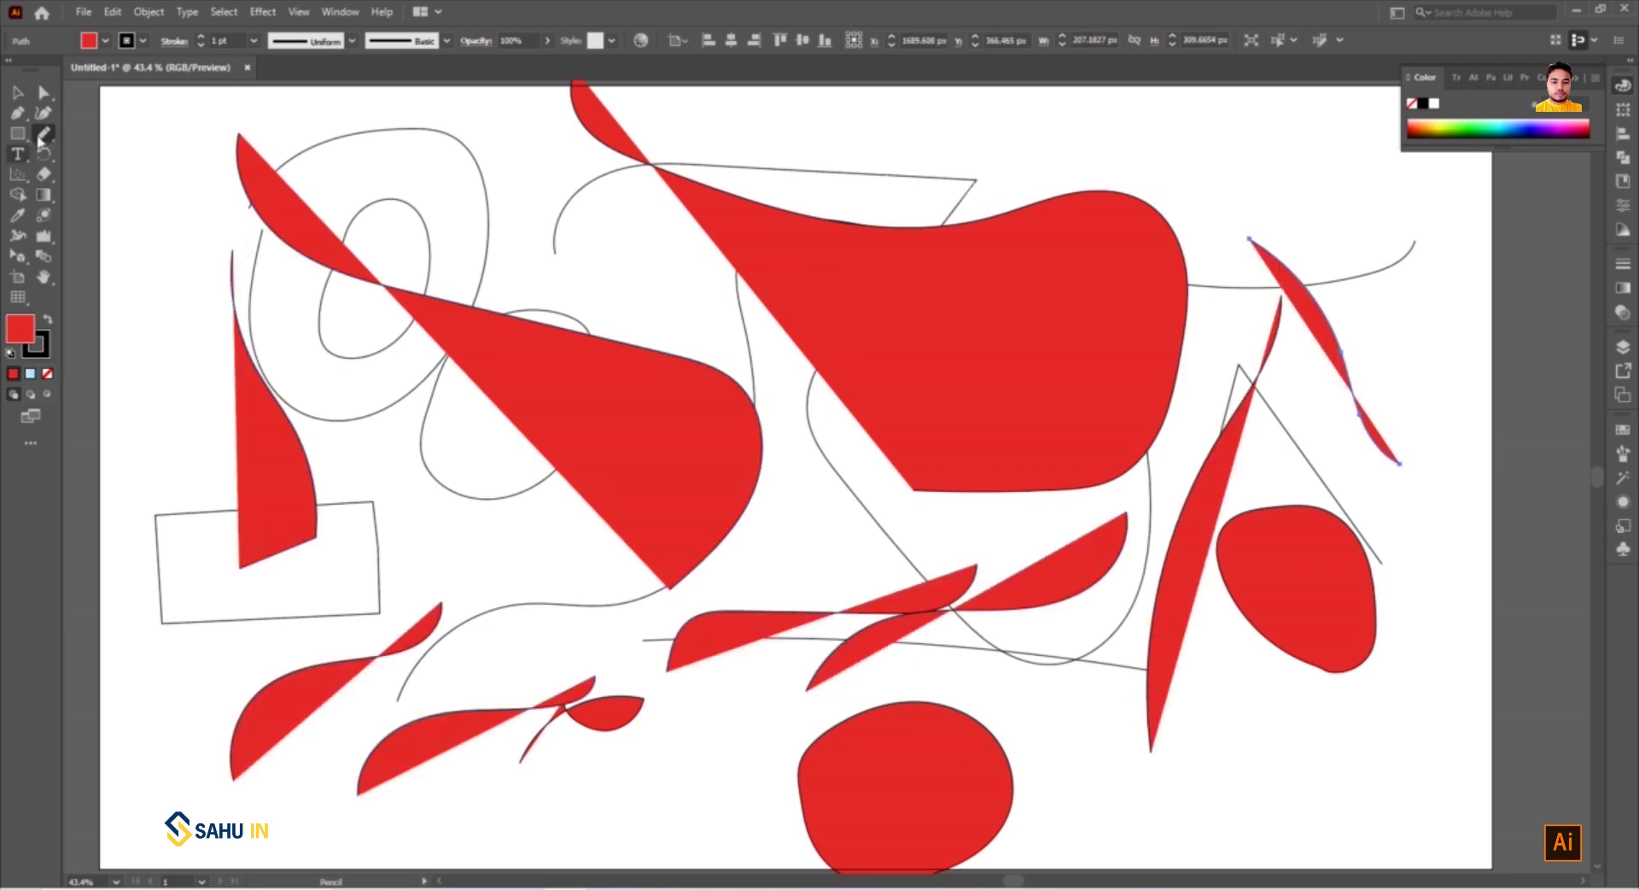
double_click(42, 137)
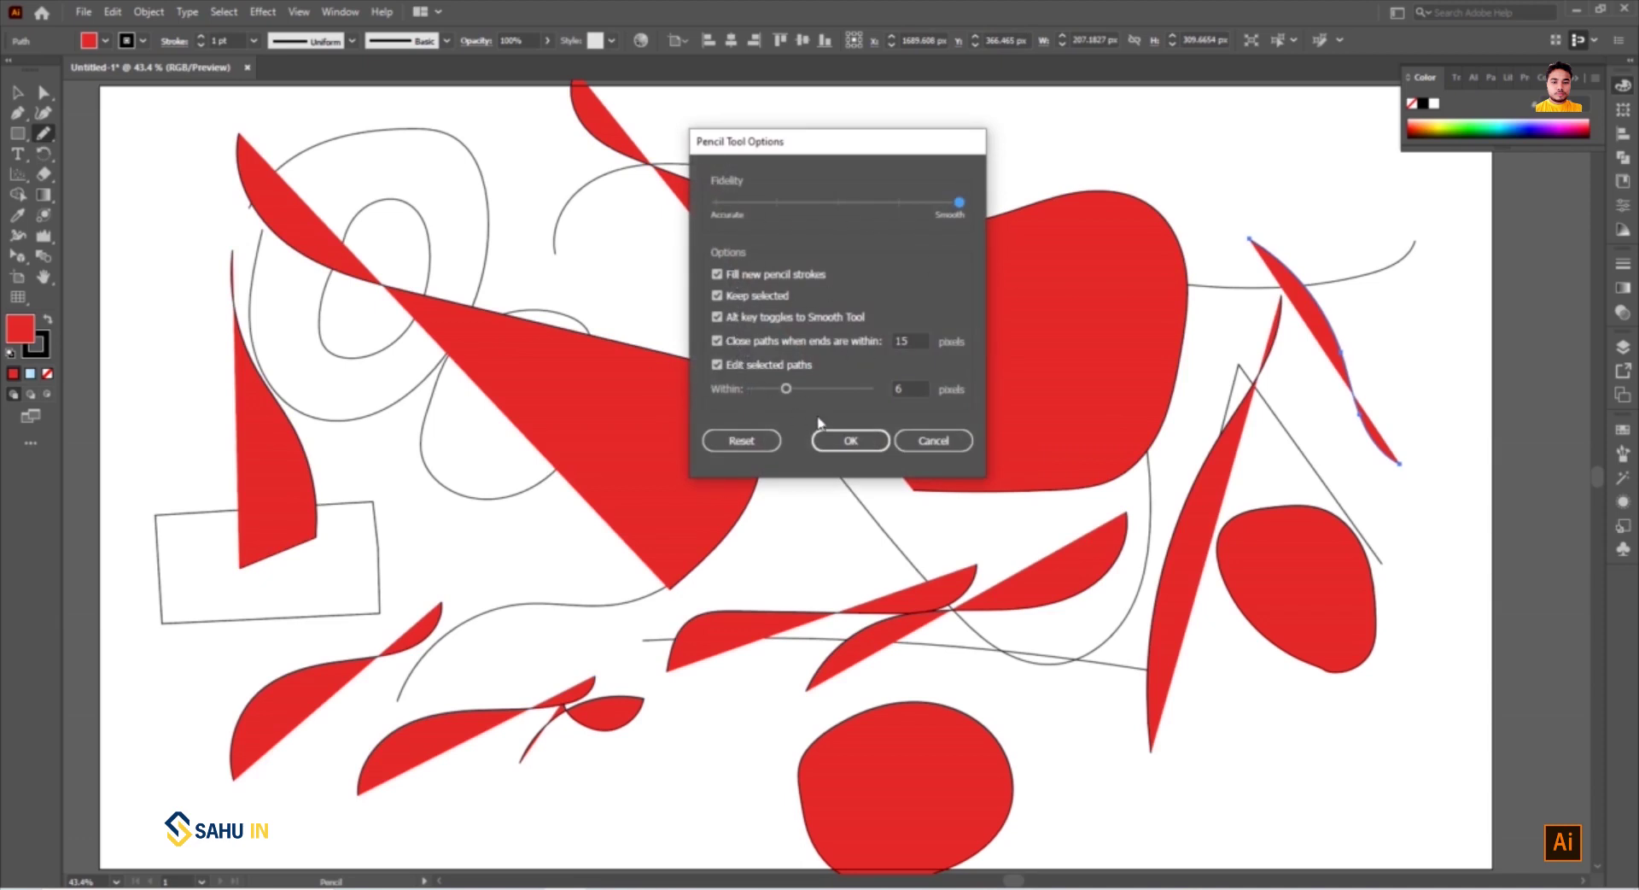
Set the pencil's edit-within distance to 12 pixels and draw a thin stroke across the top
drag(786, 389, 816, 388)
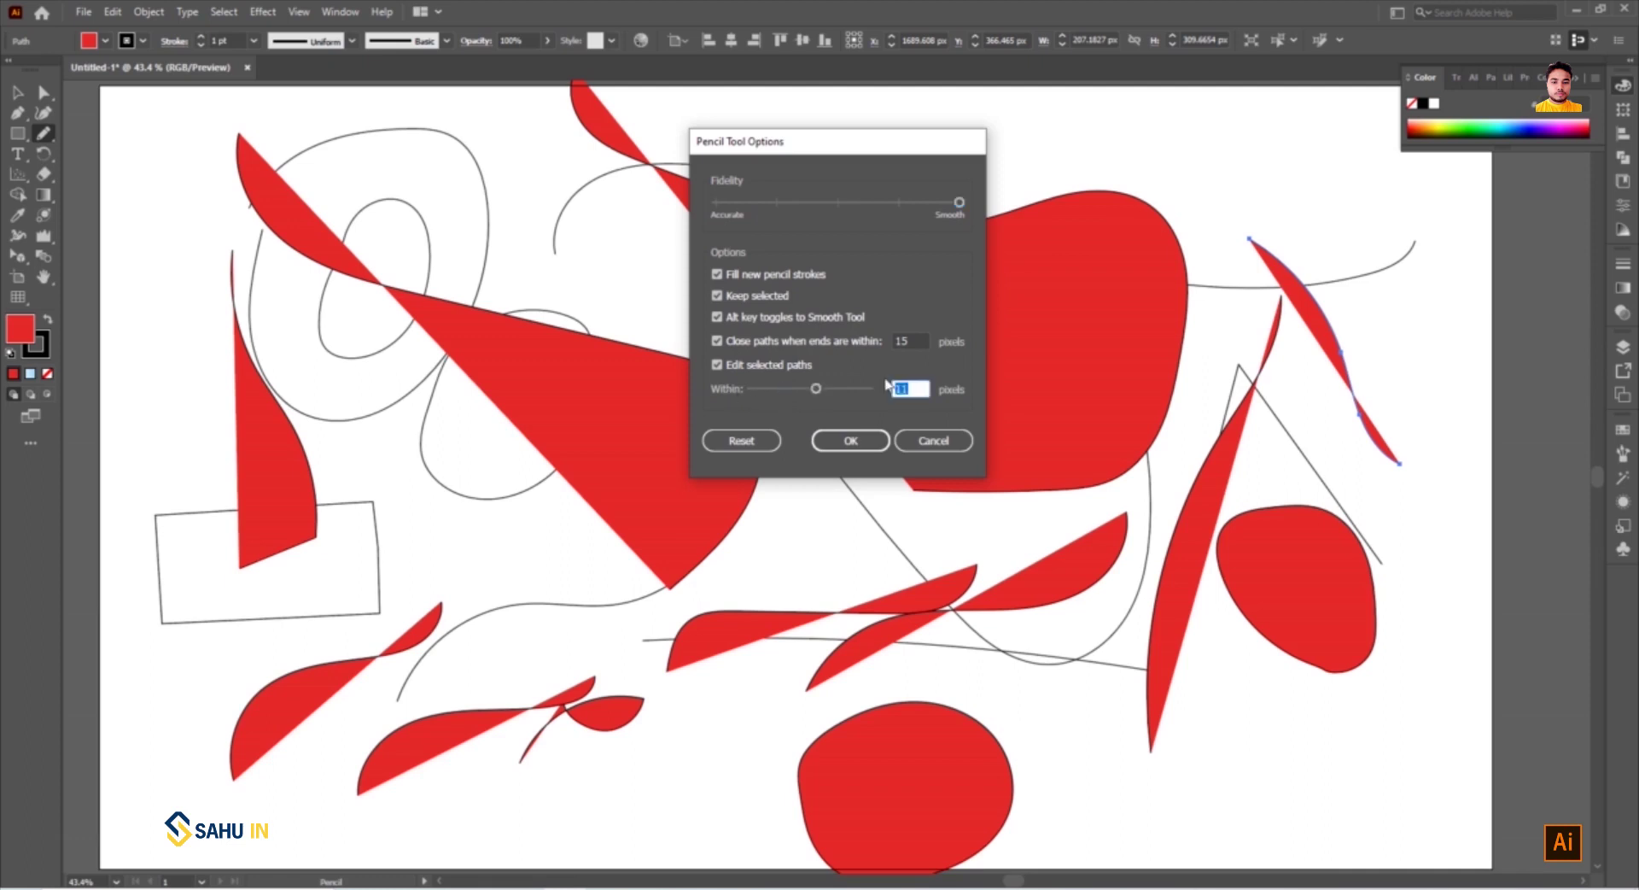
click(850, 442)
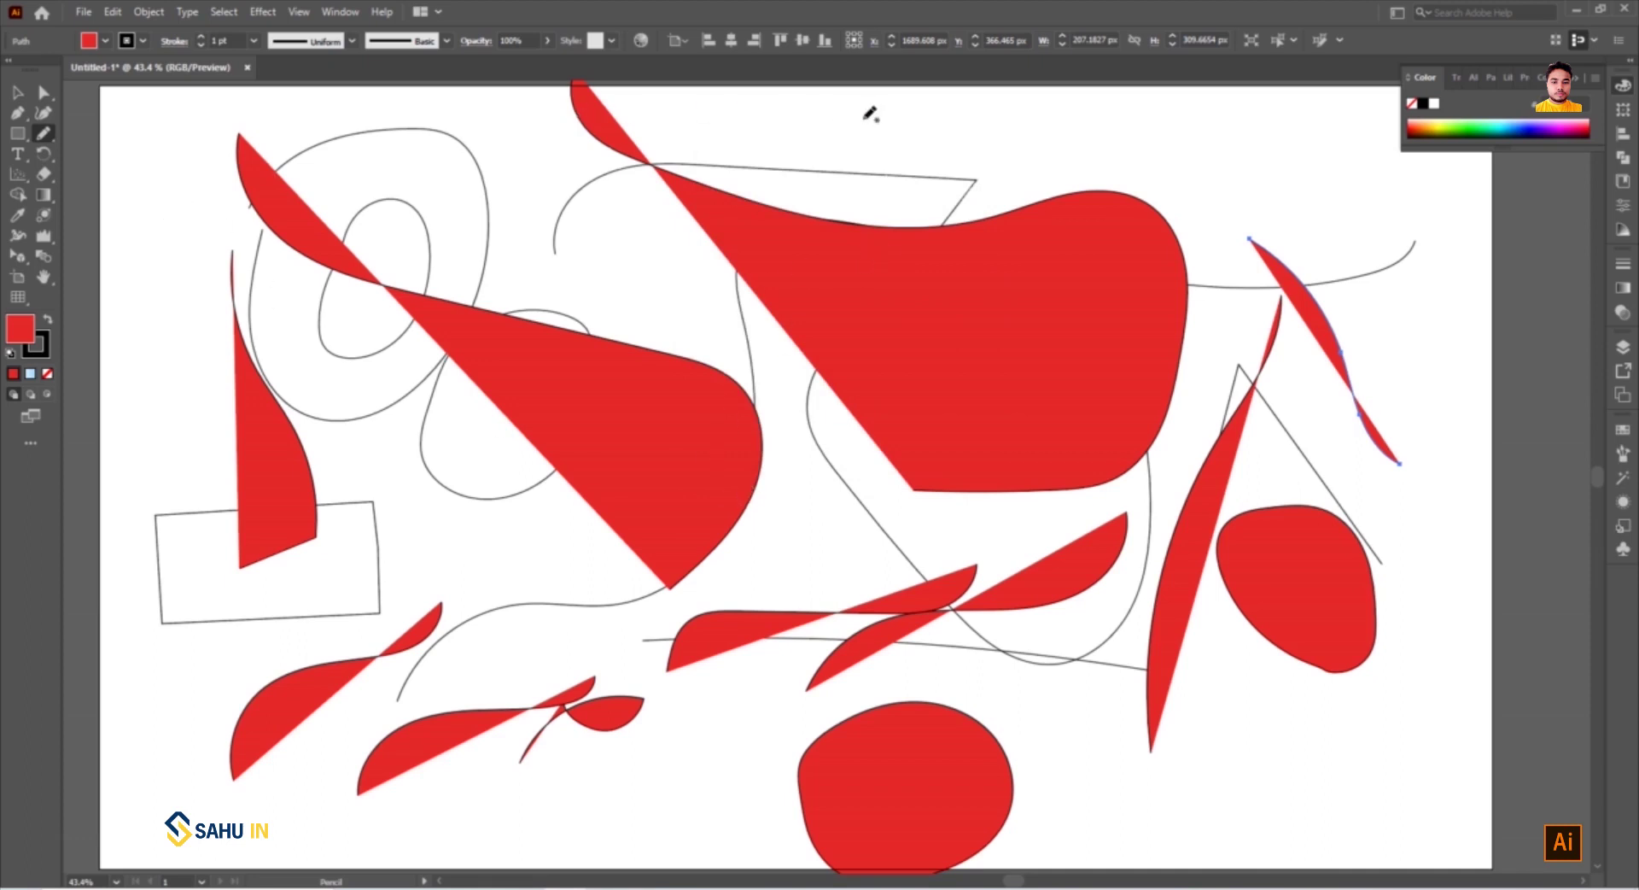
drag(820, 140, 1278, 98)
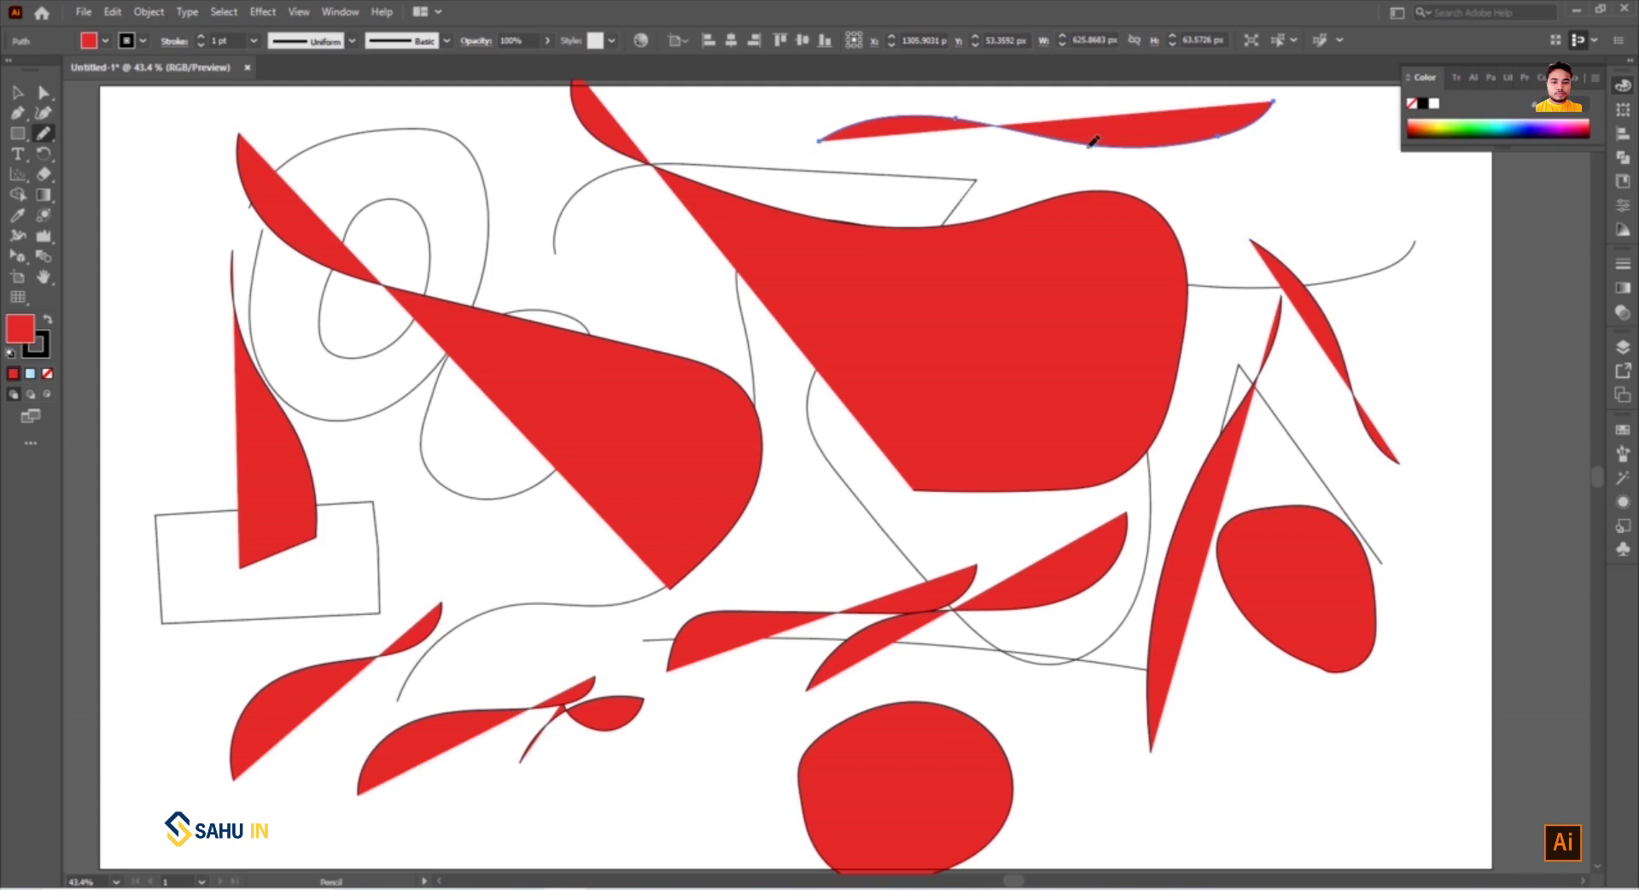
Select every path on the artboard and delete them all
key(v)
key(ctrl+a)
key(n)
key(Delete)
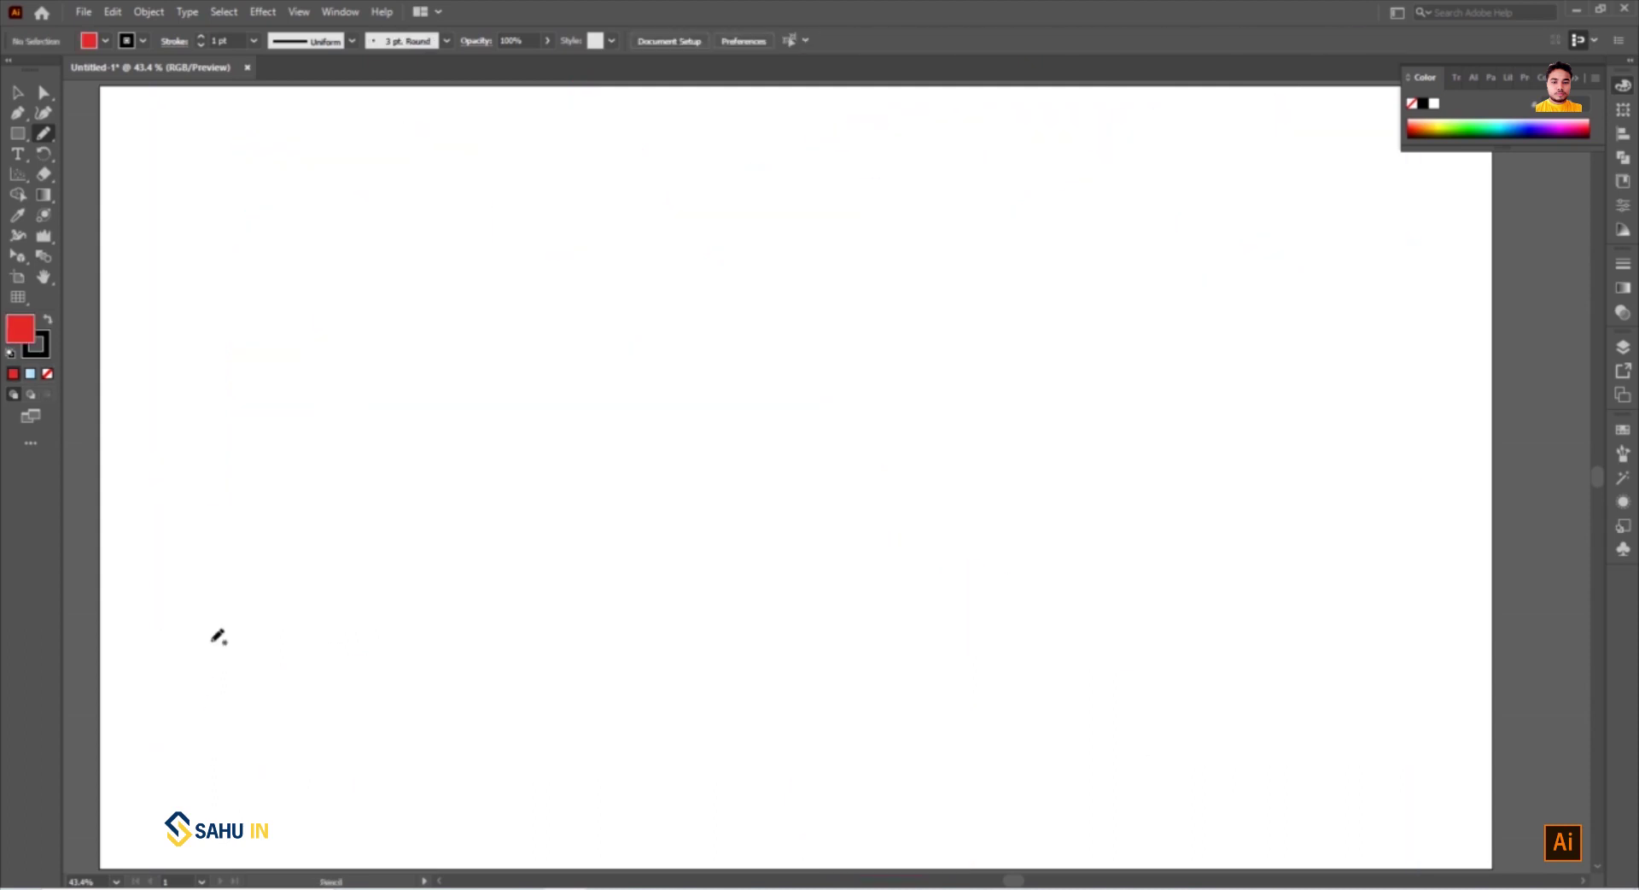
Draw a large S-shaped pencil curve with no fill
mouse_move(188, 646)
mouse_down()
mouse_move(443, 335)
mouse_move(677, 164)
mouse_up()
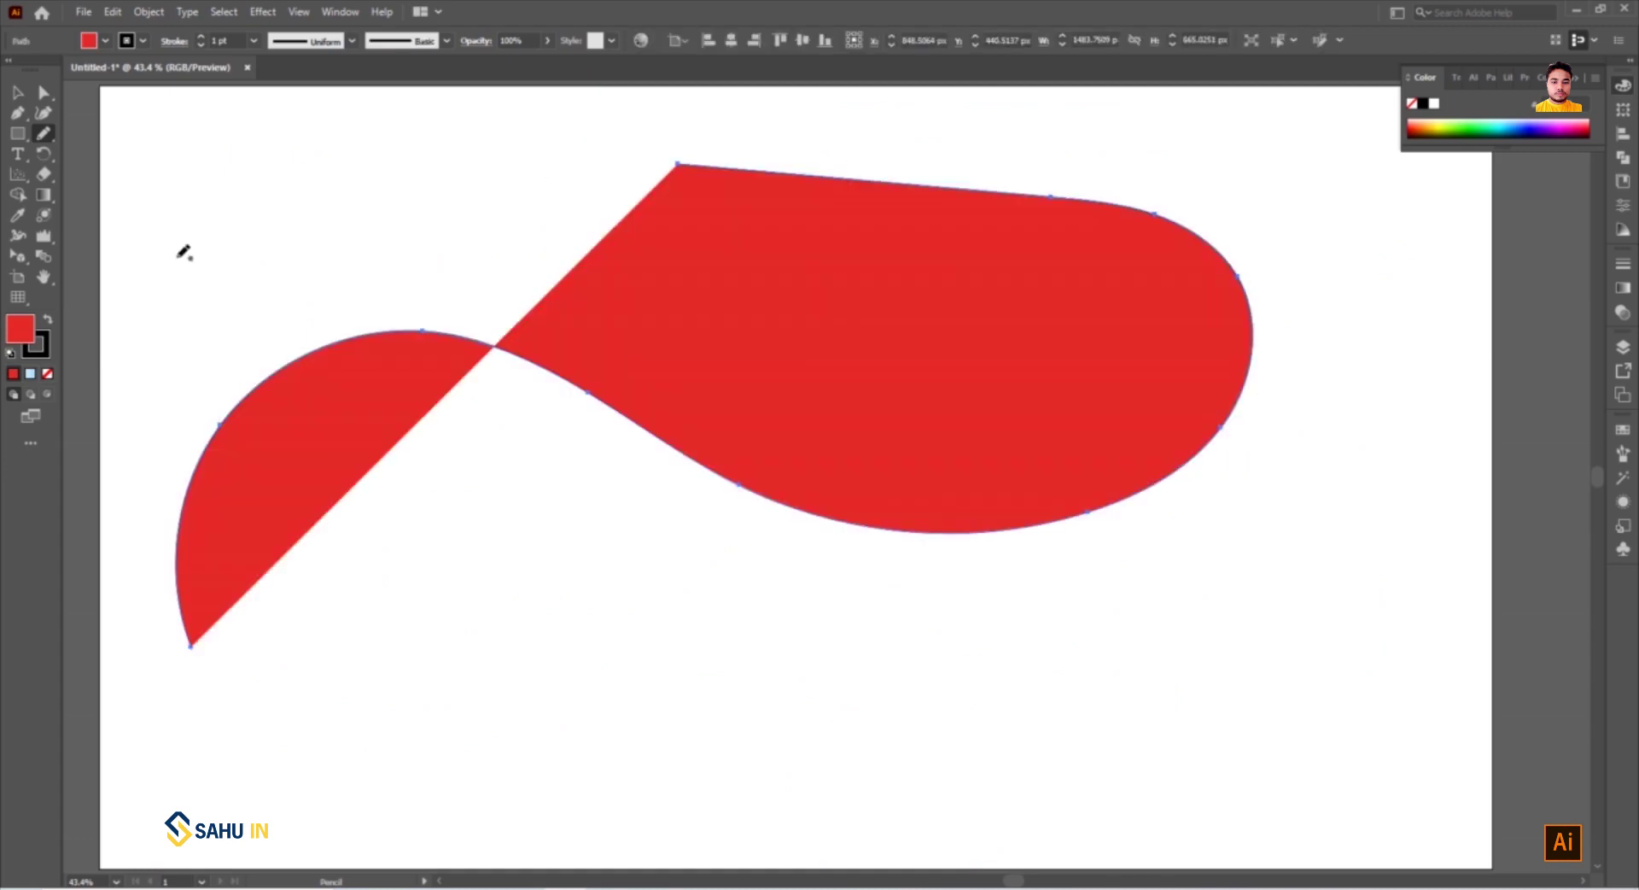
click(48, 374)
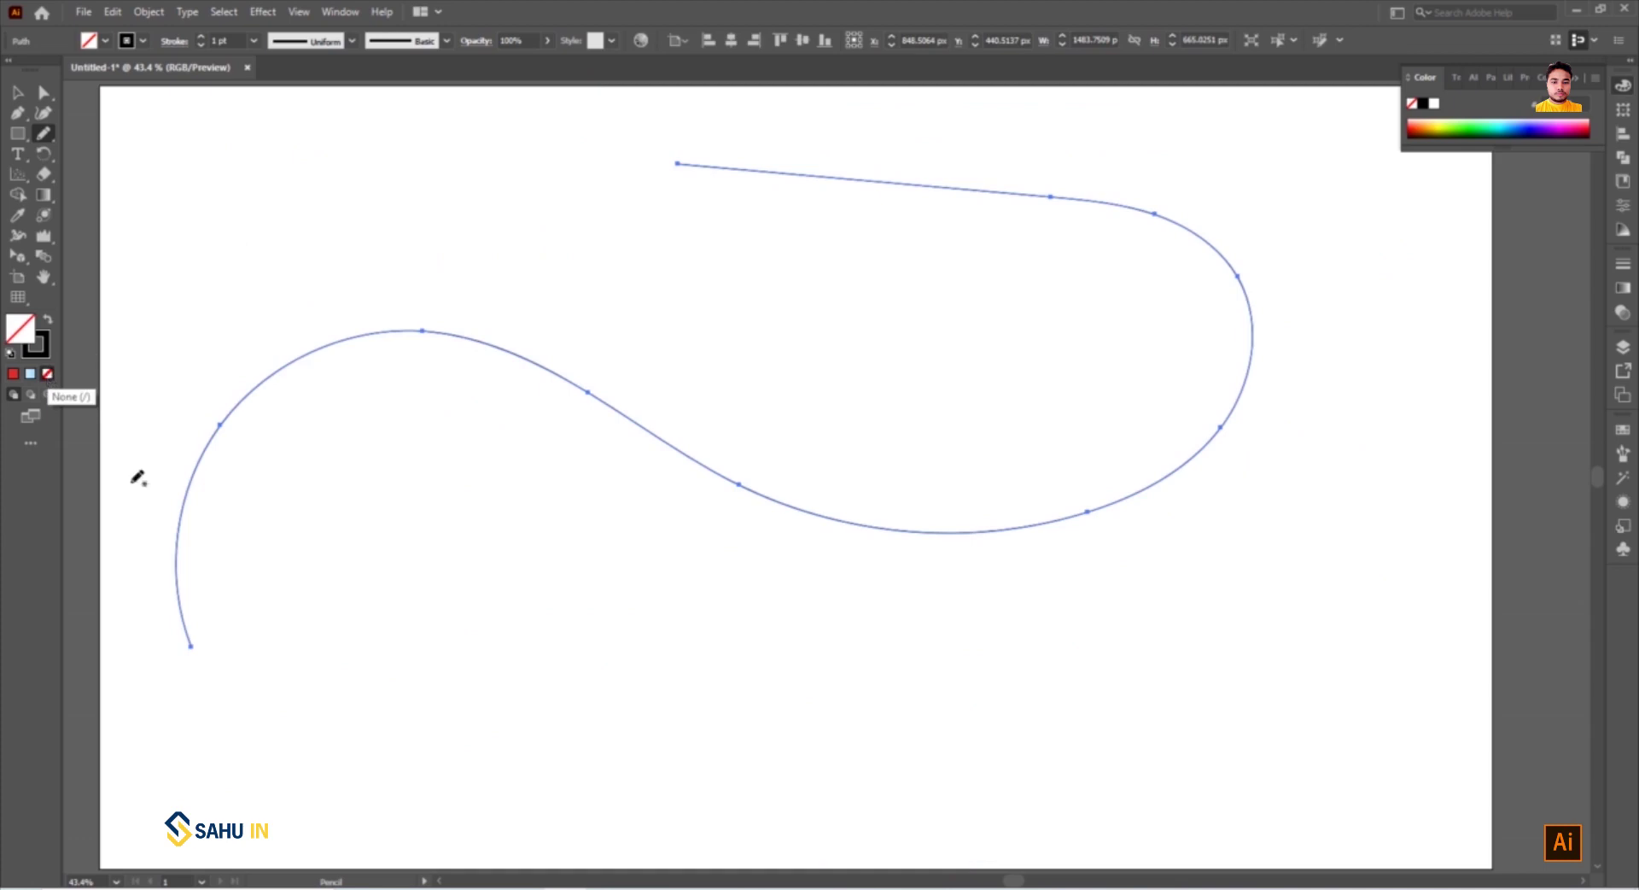
click(17, 92)
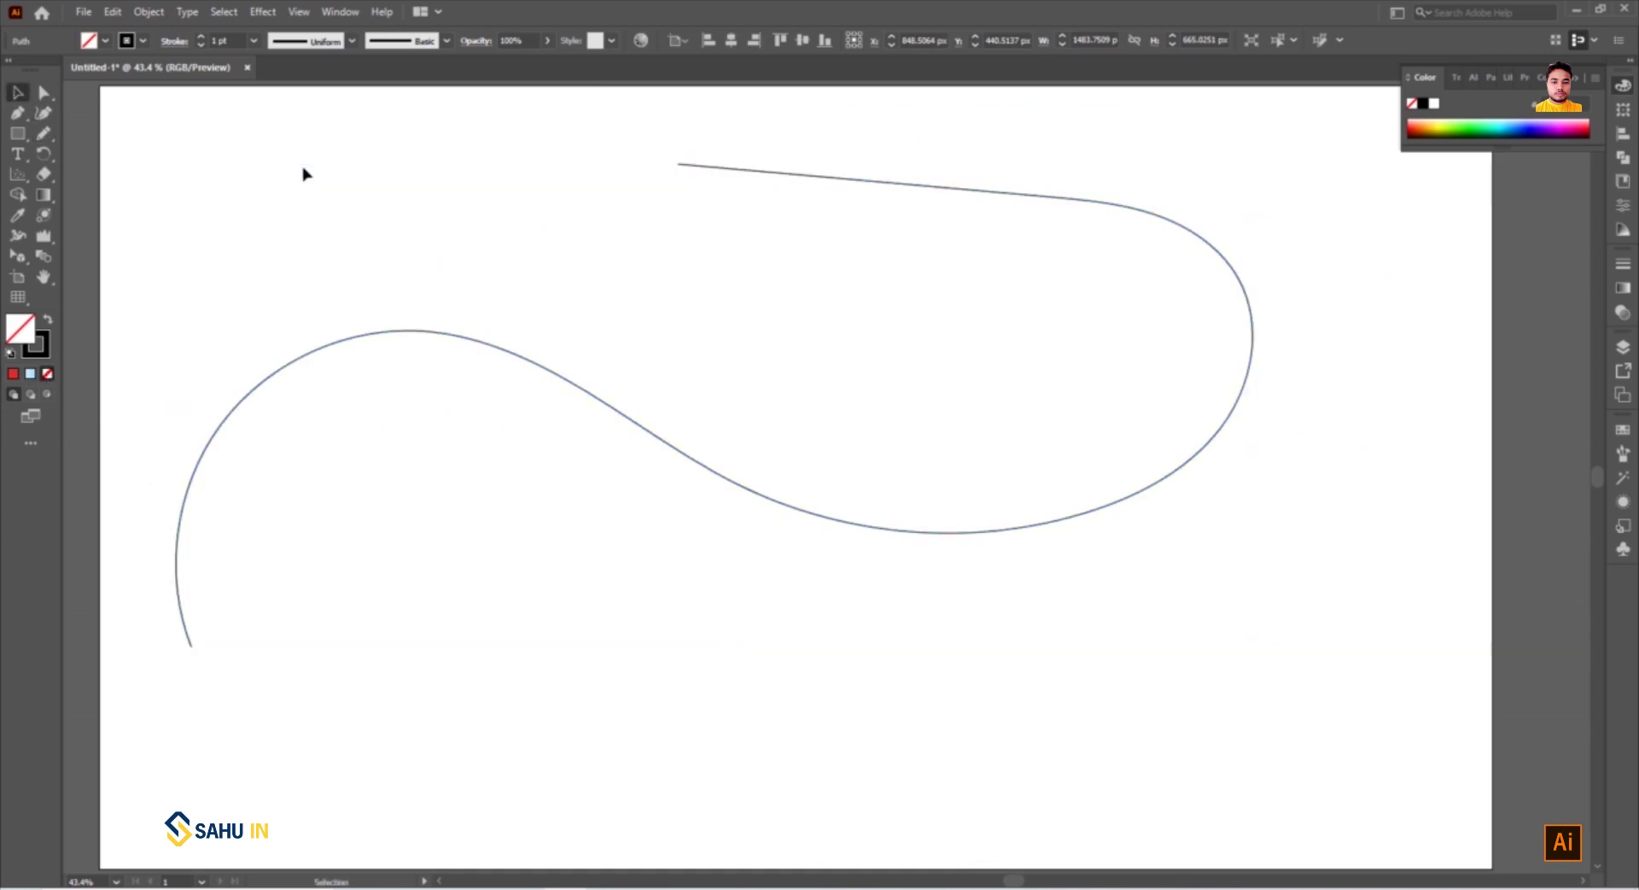
click(1035, 322)
click(857, 181)
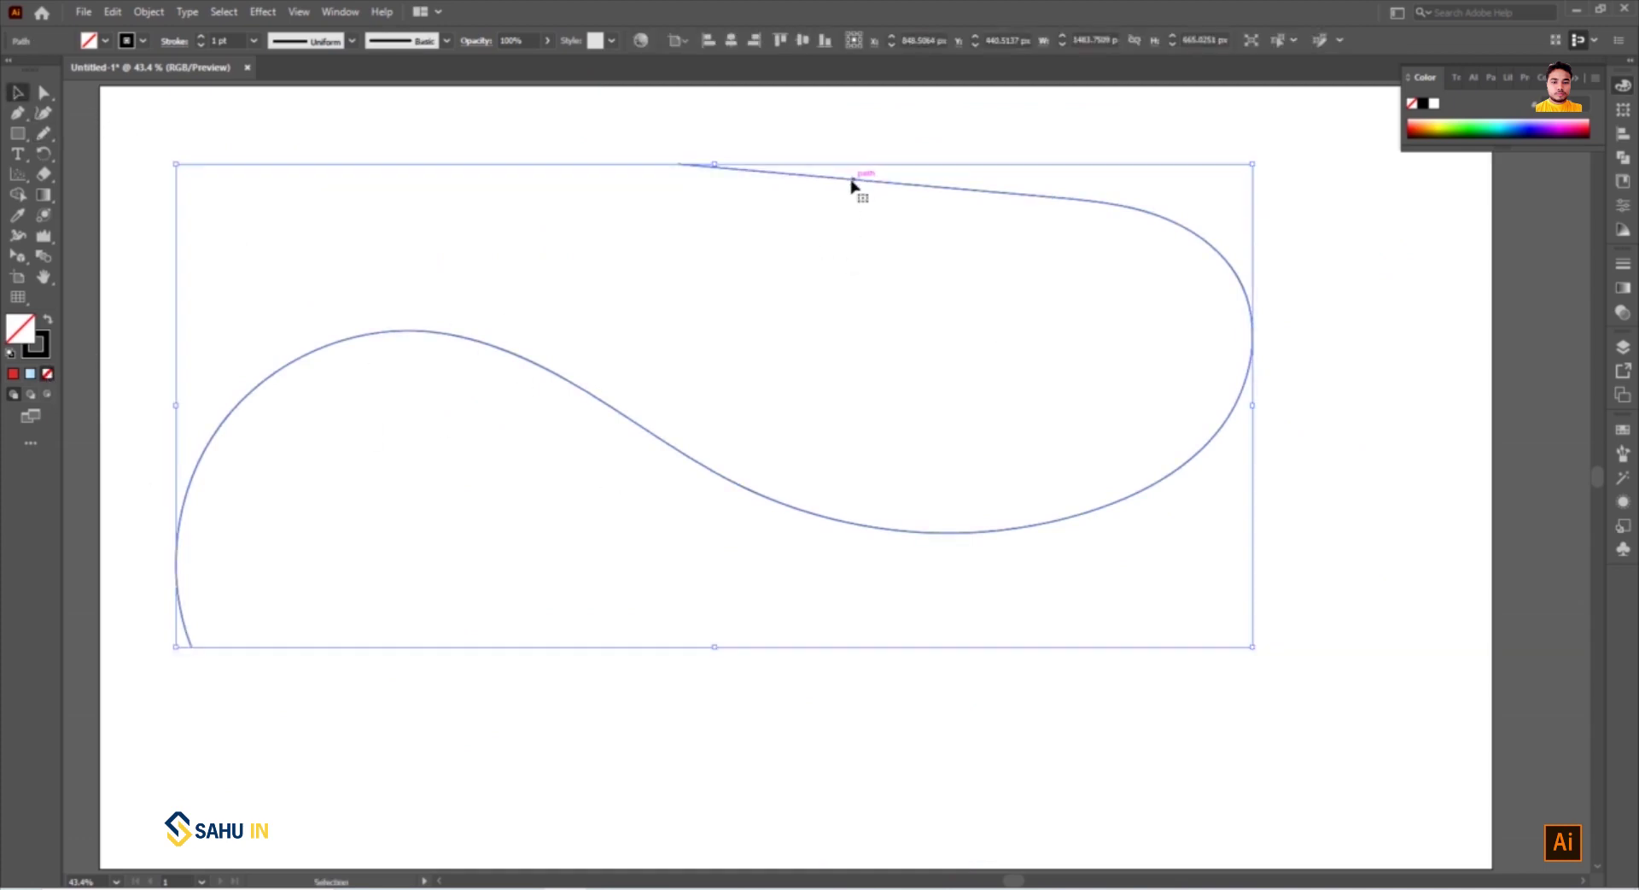
Reset the Pencil Tool Options to their defaults and delete the S-curve
click(43, 134)
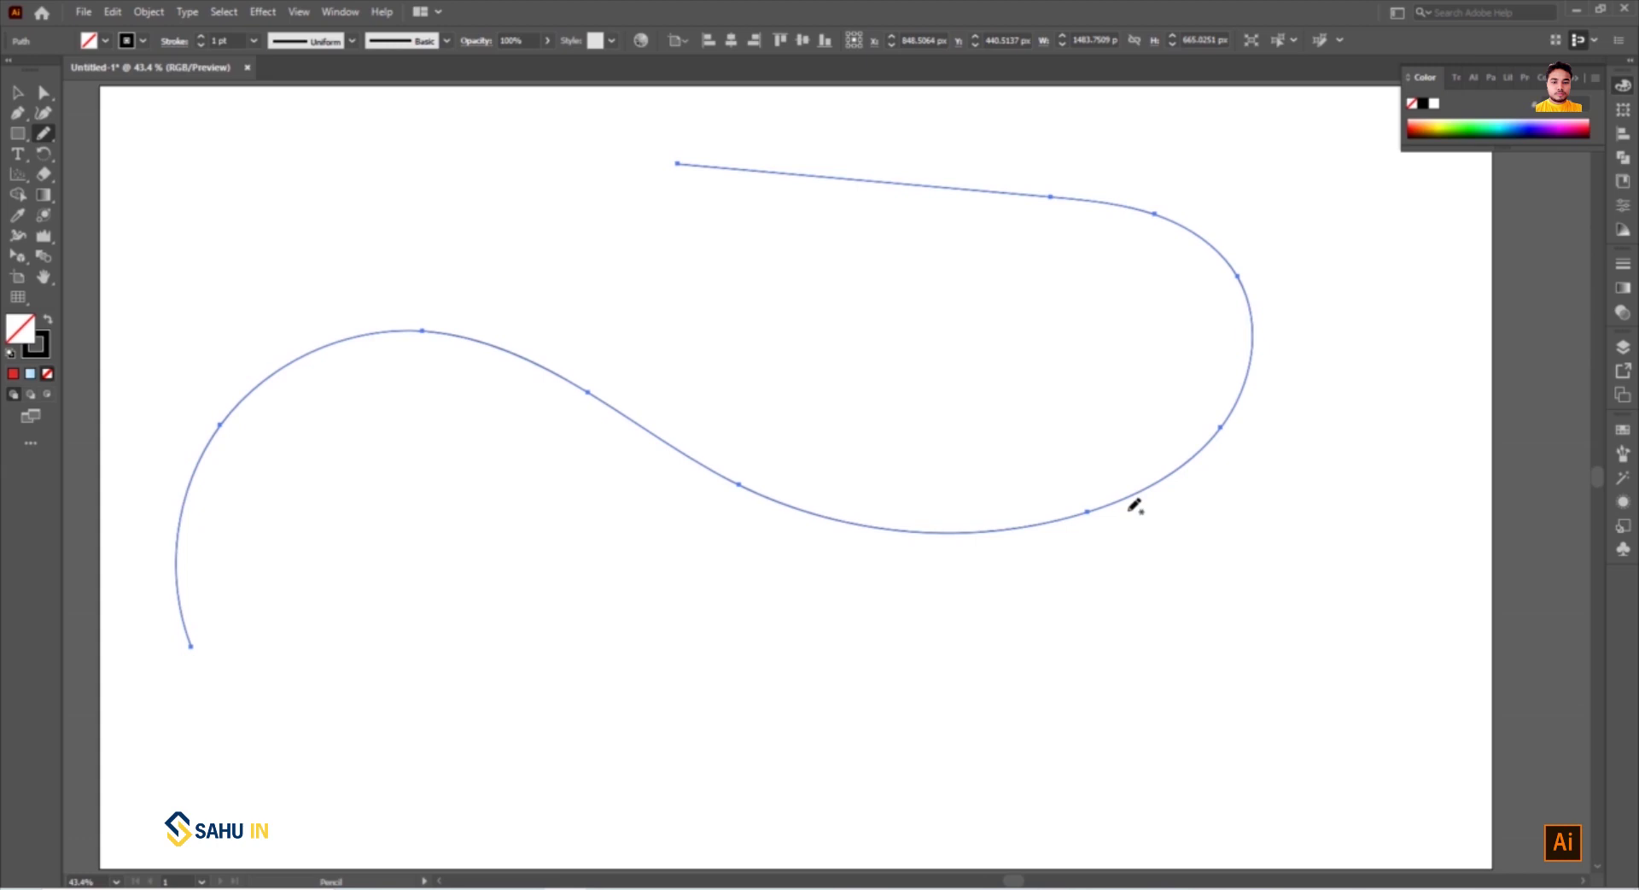
double_click(45, 134)
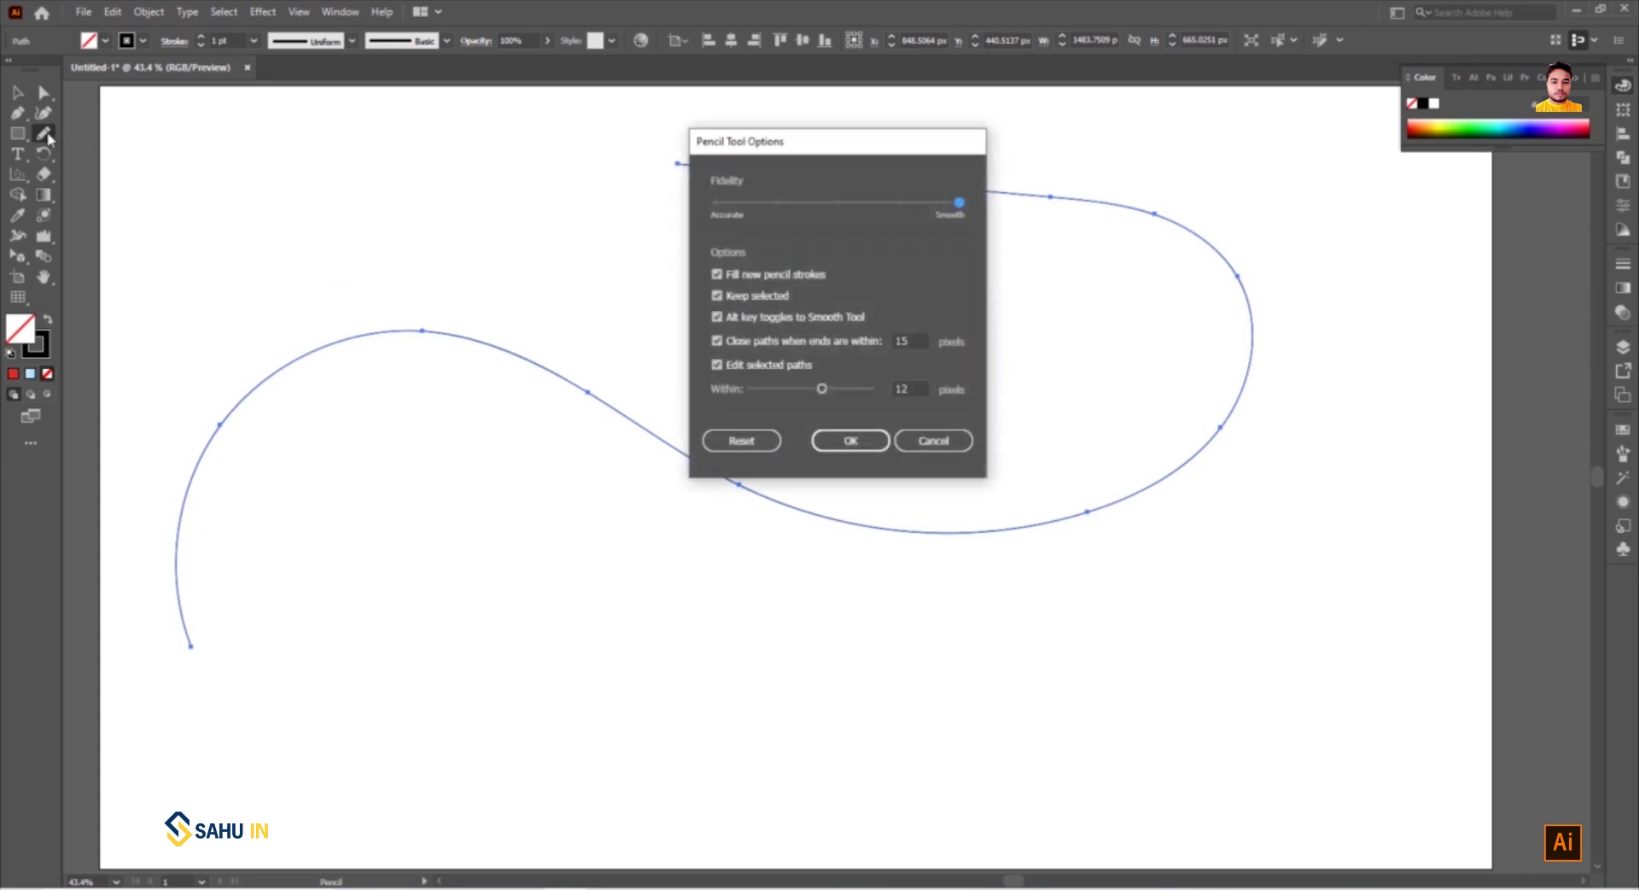
click(740, 442)
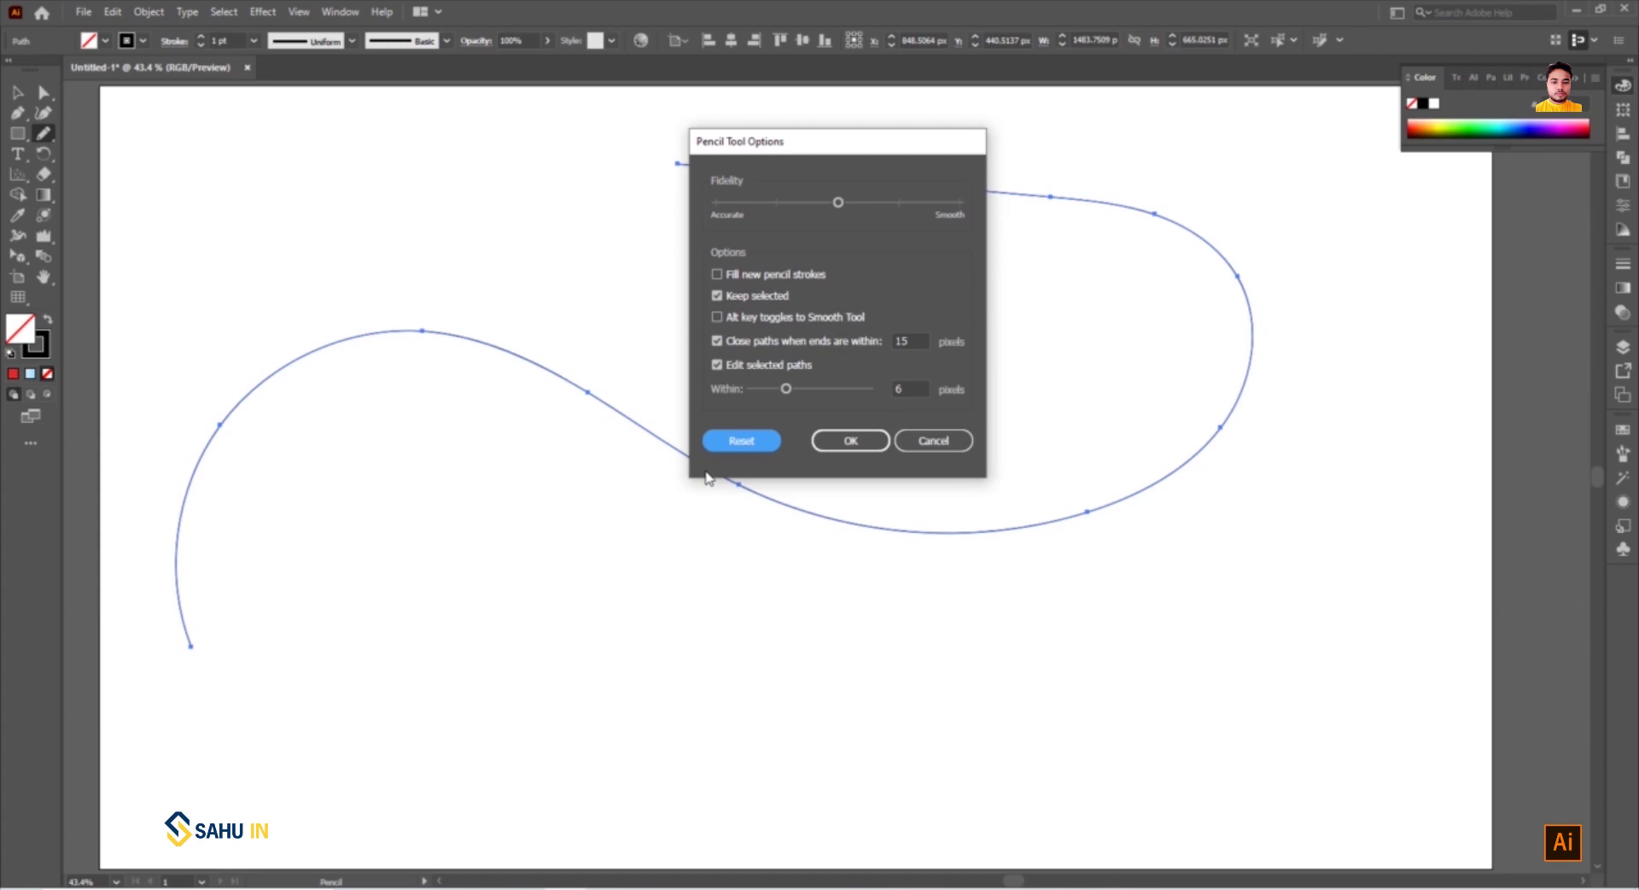
key(Return)
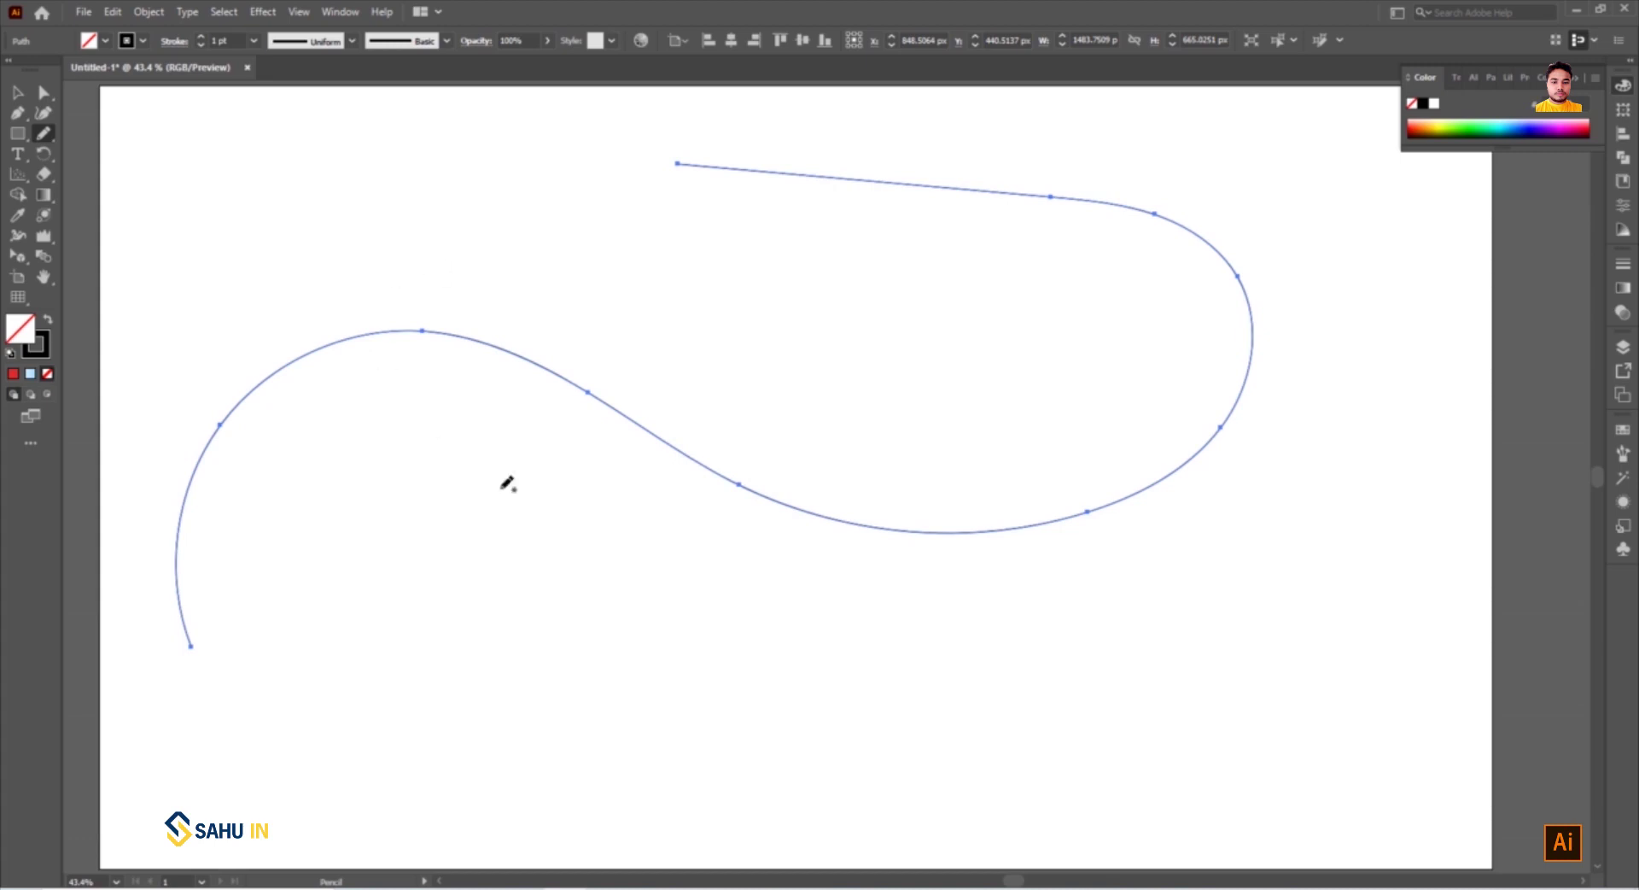
click(19, 93)
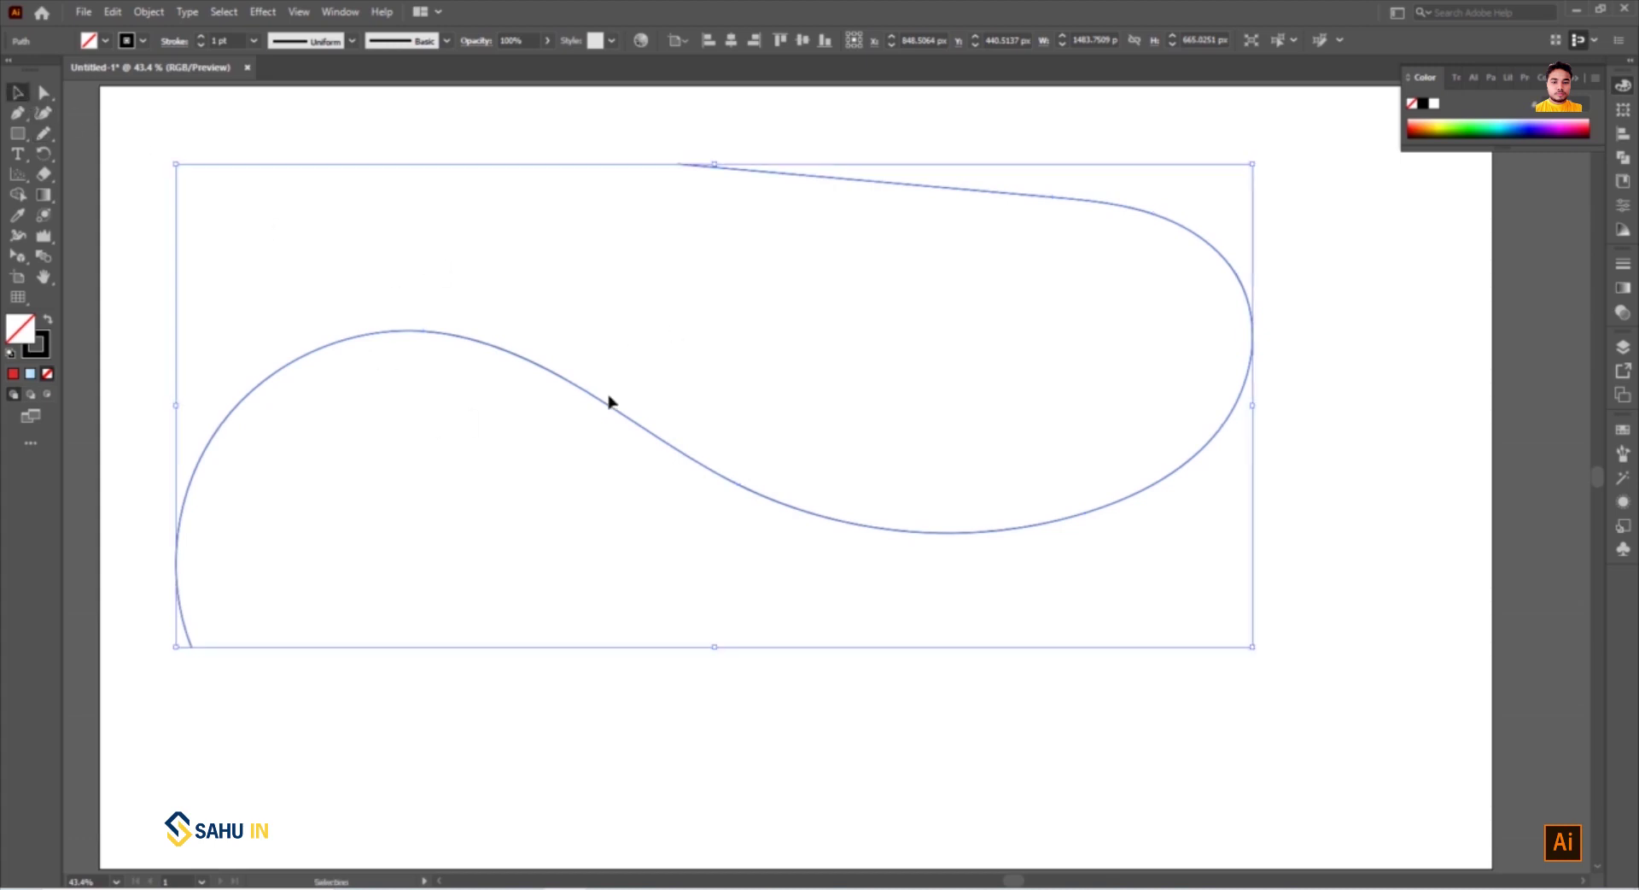
key(Delete)
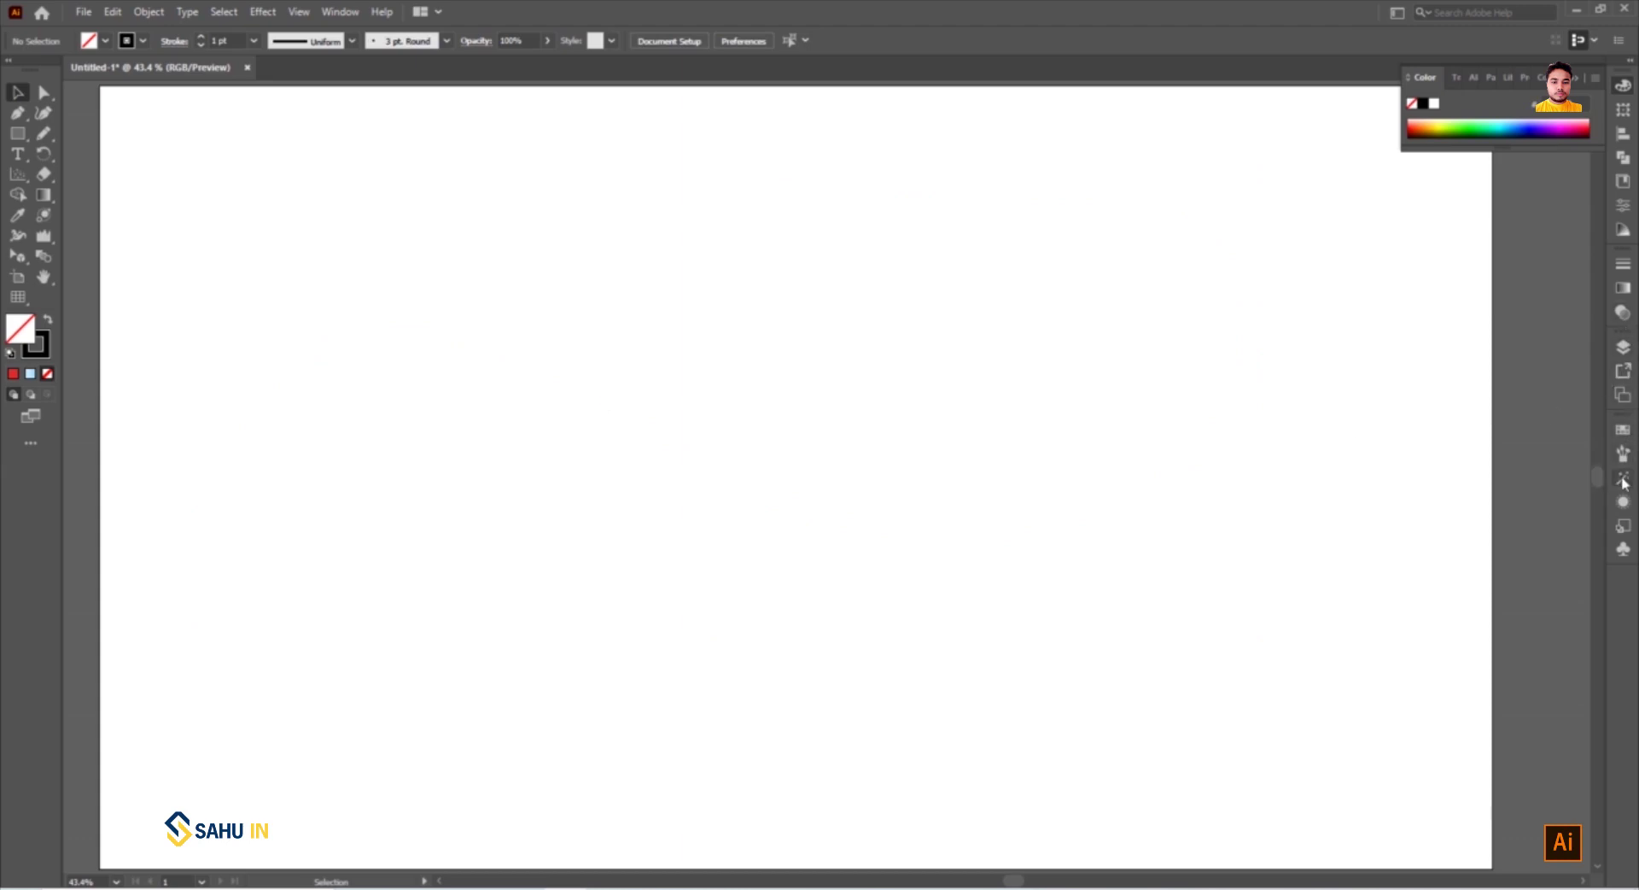
Open the Borders_Lines brush library, enlarge it, and add the pink border brush
click(1624, 460)
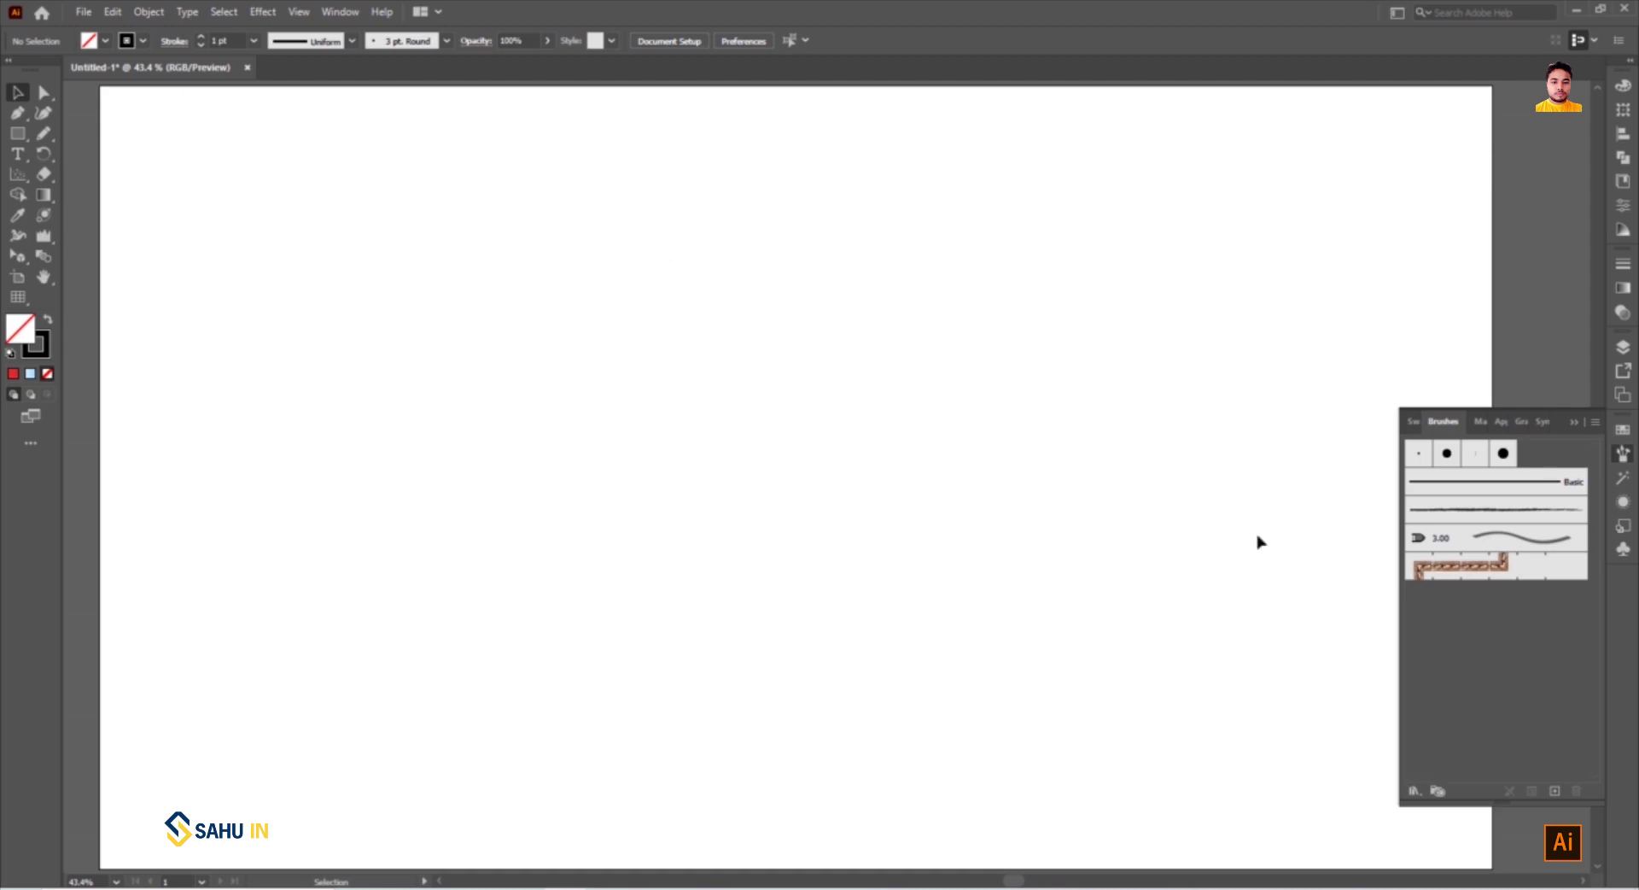
click(1415, 791)
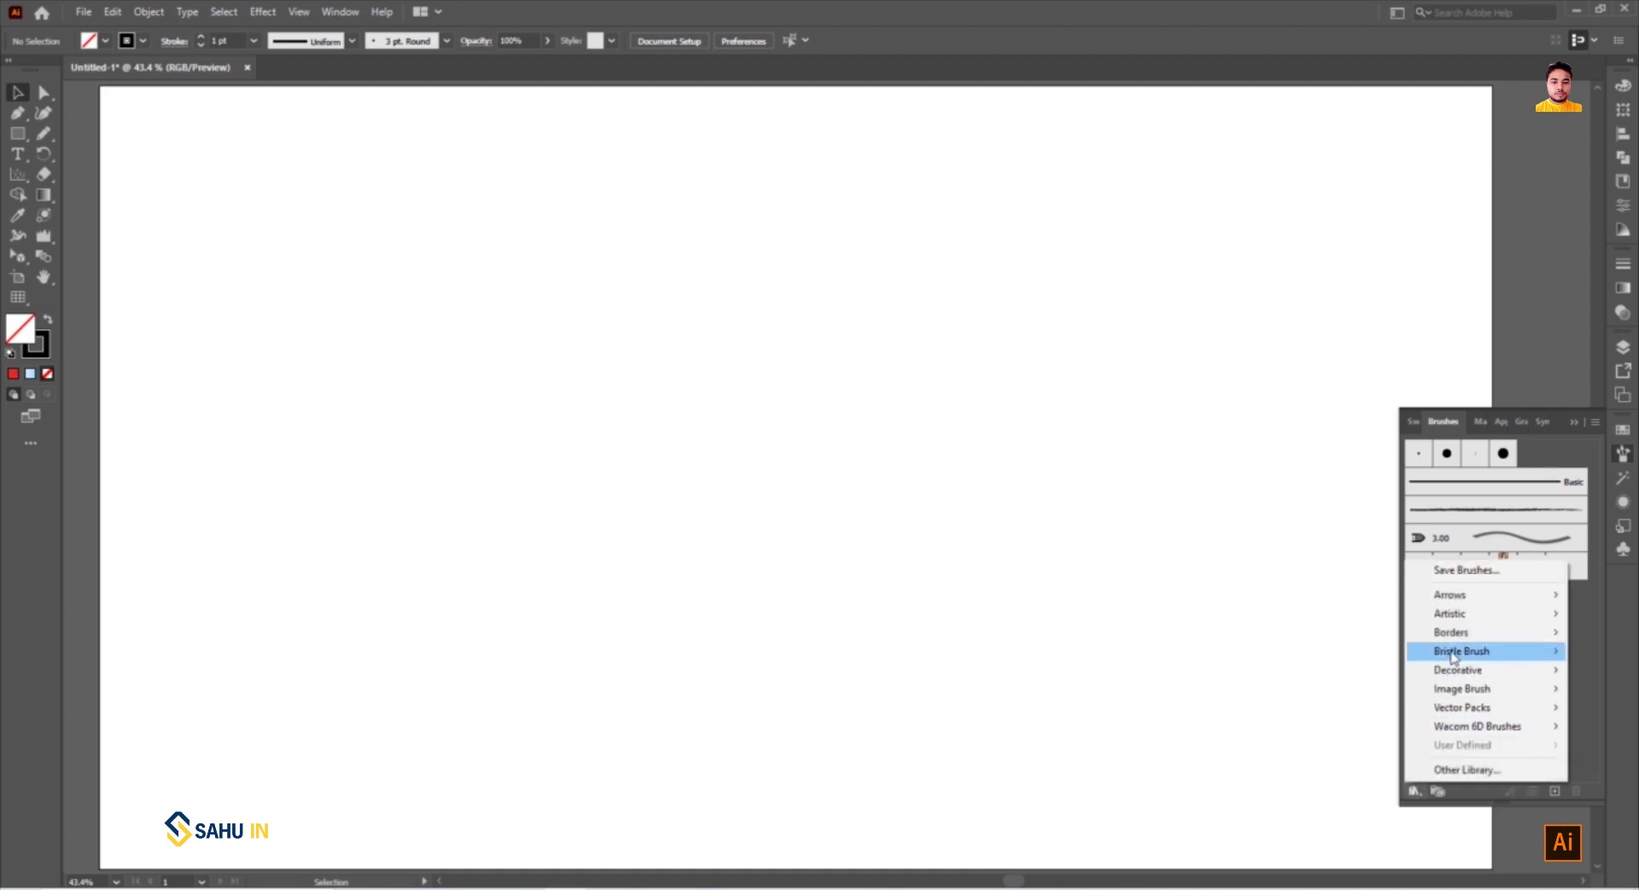
mouse_move(1452, 633)
click(1306, 724)
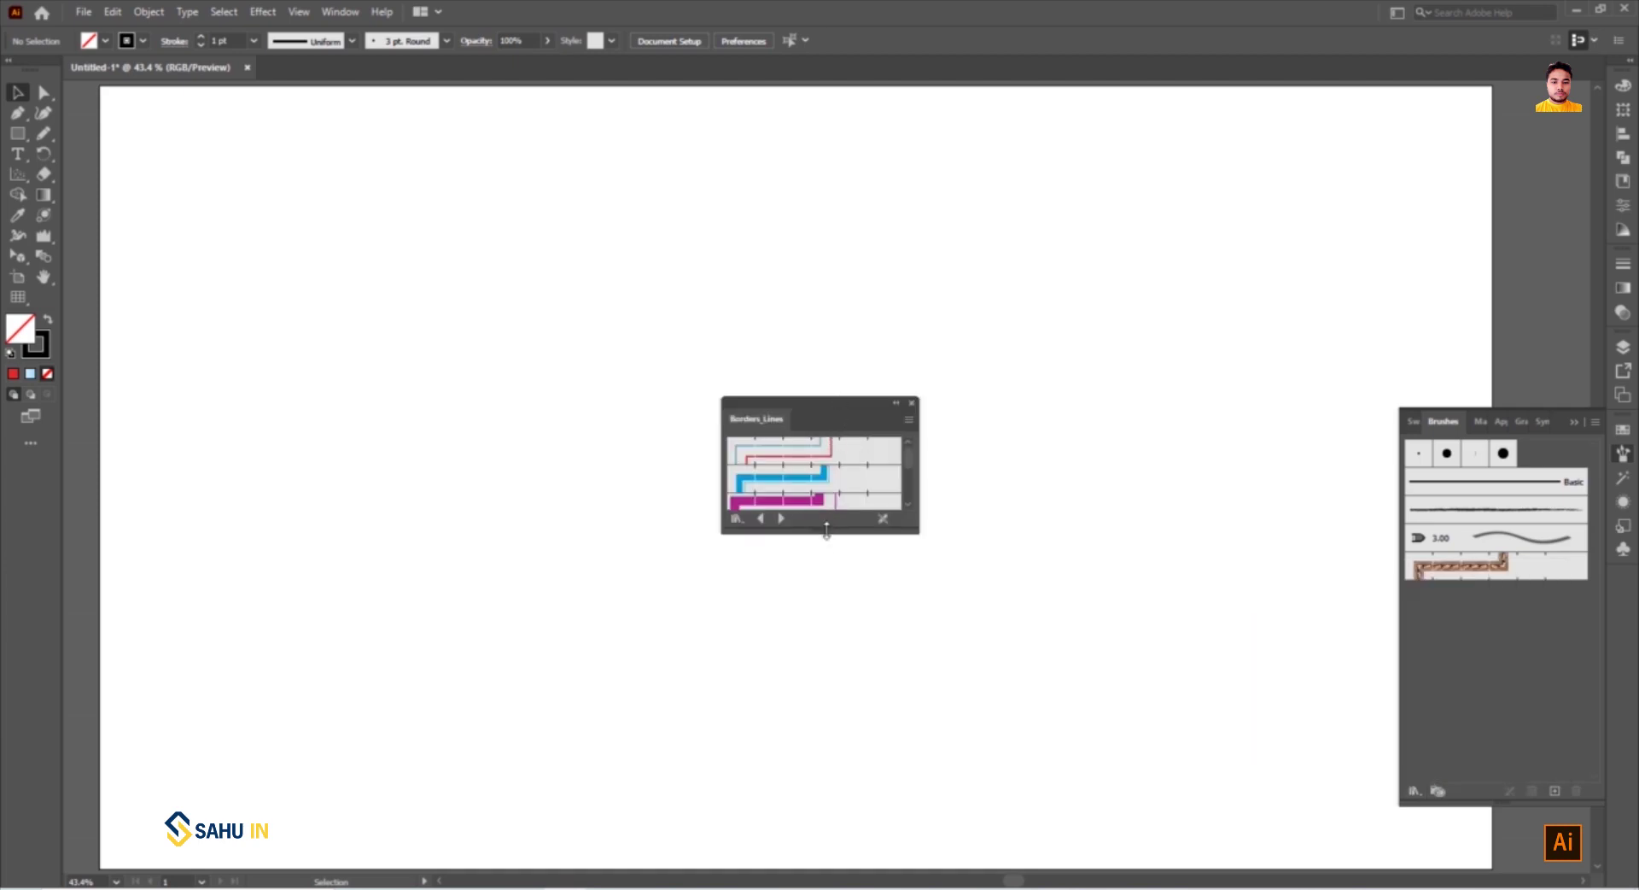
drag(827, 531, 826, 757)
drag(843, 403, 1022, 165)
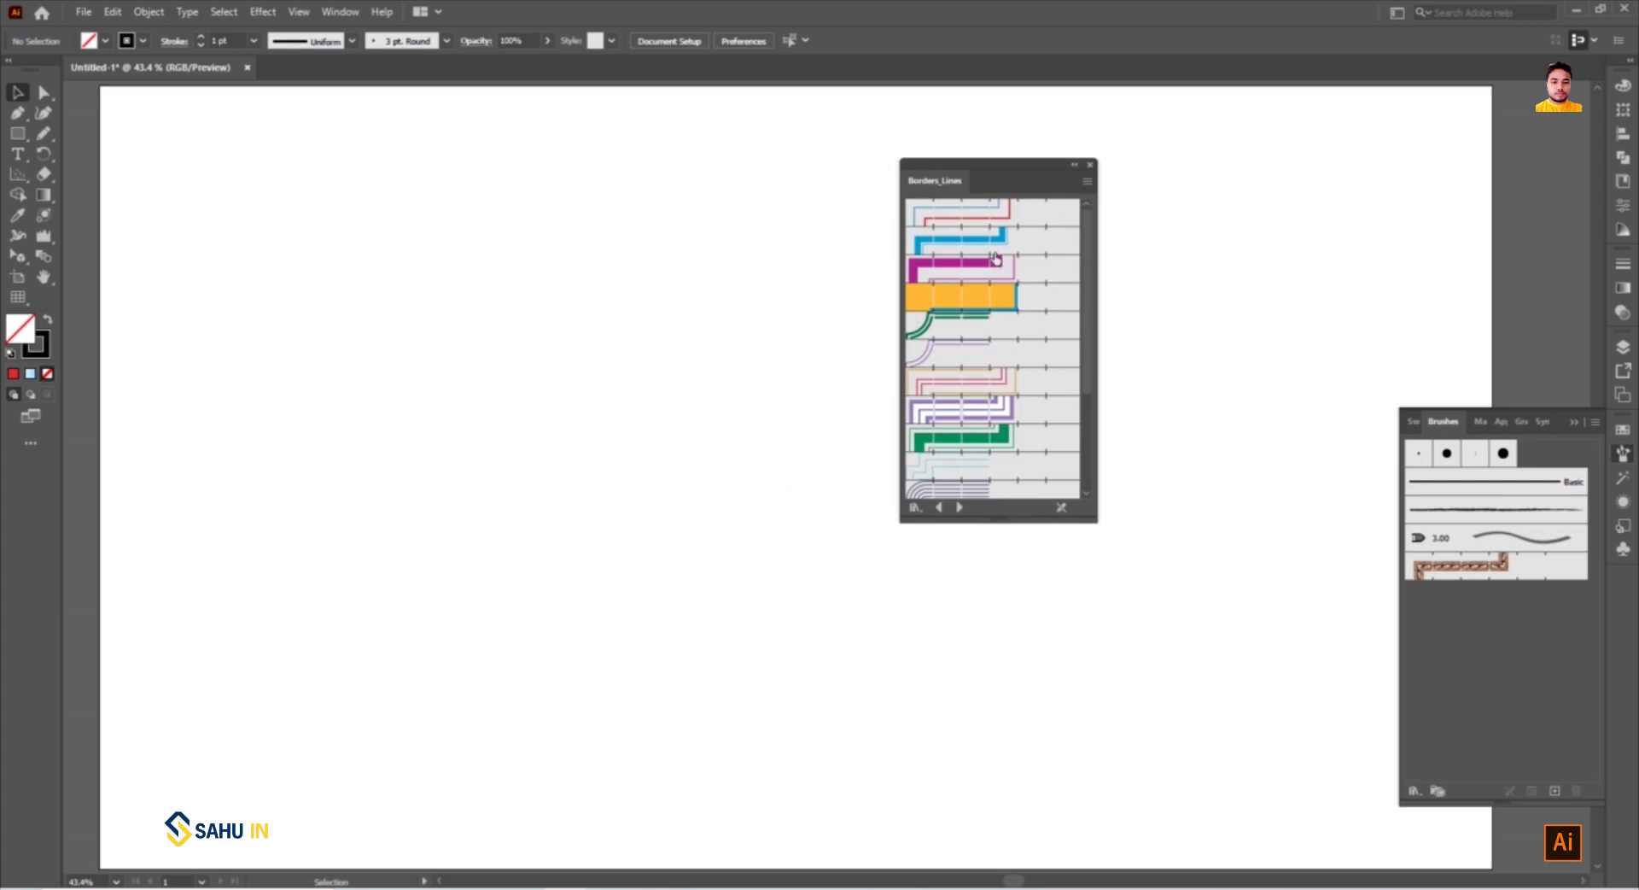
click(967, 386)
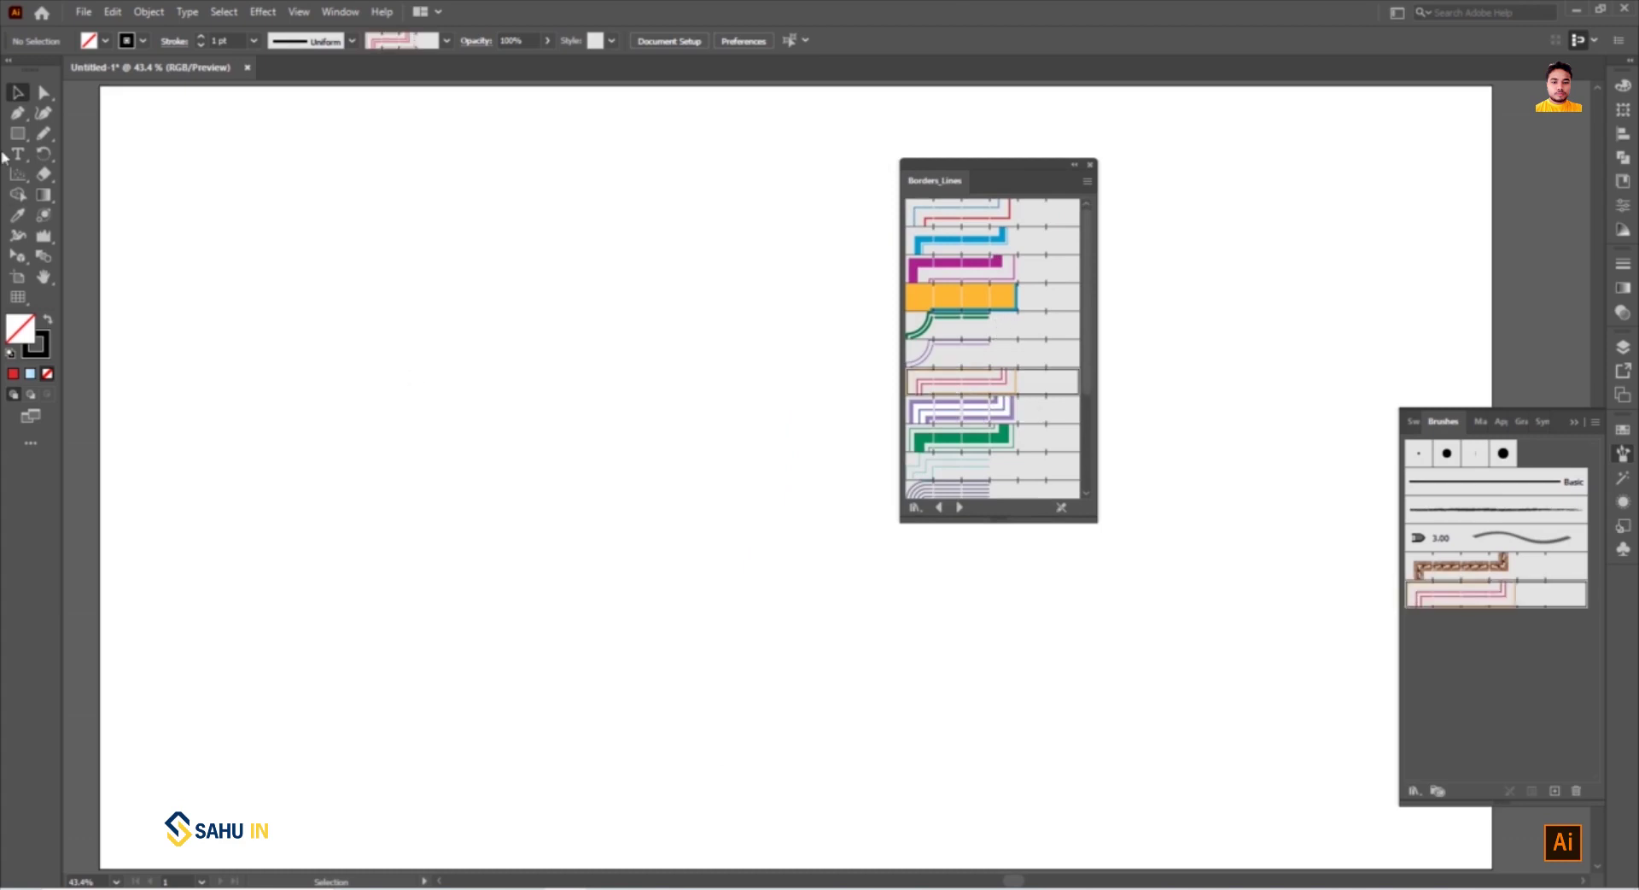
Draw a new S-curve with the pencil and give it a 14 pt stroke
click(44, 133)
mouse_move(205, 577)
mouse_down()
mouse_move(204, 494)
mouse_move(688, 208)
mouse_up()
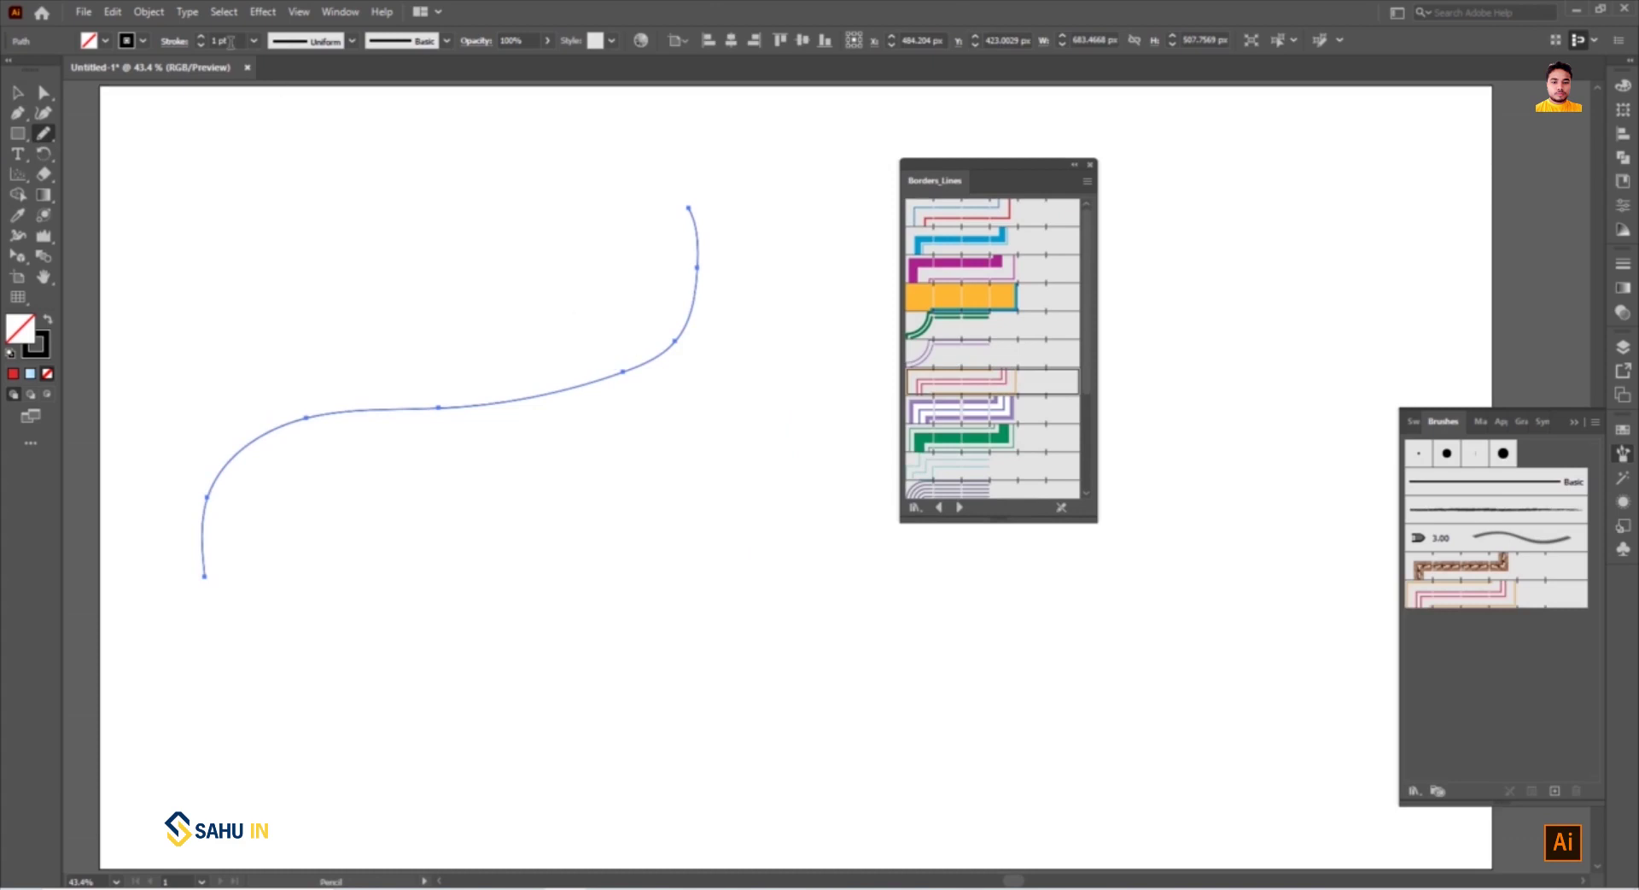
click(204, 37)
click(203, 37)
click(203, 37)
click(203, 37)
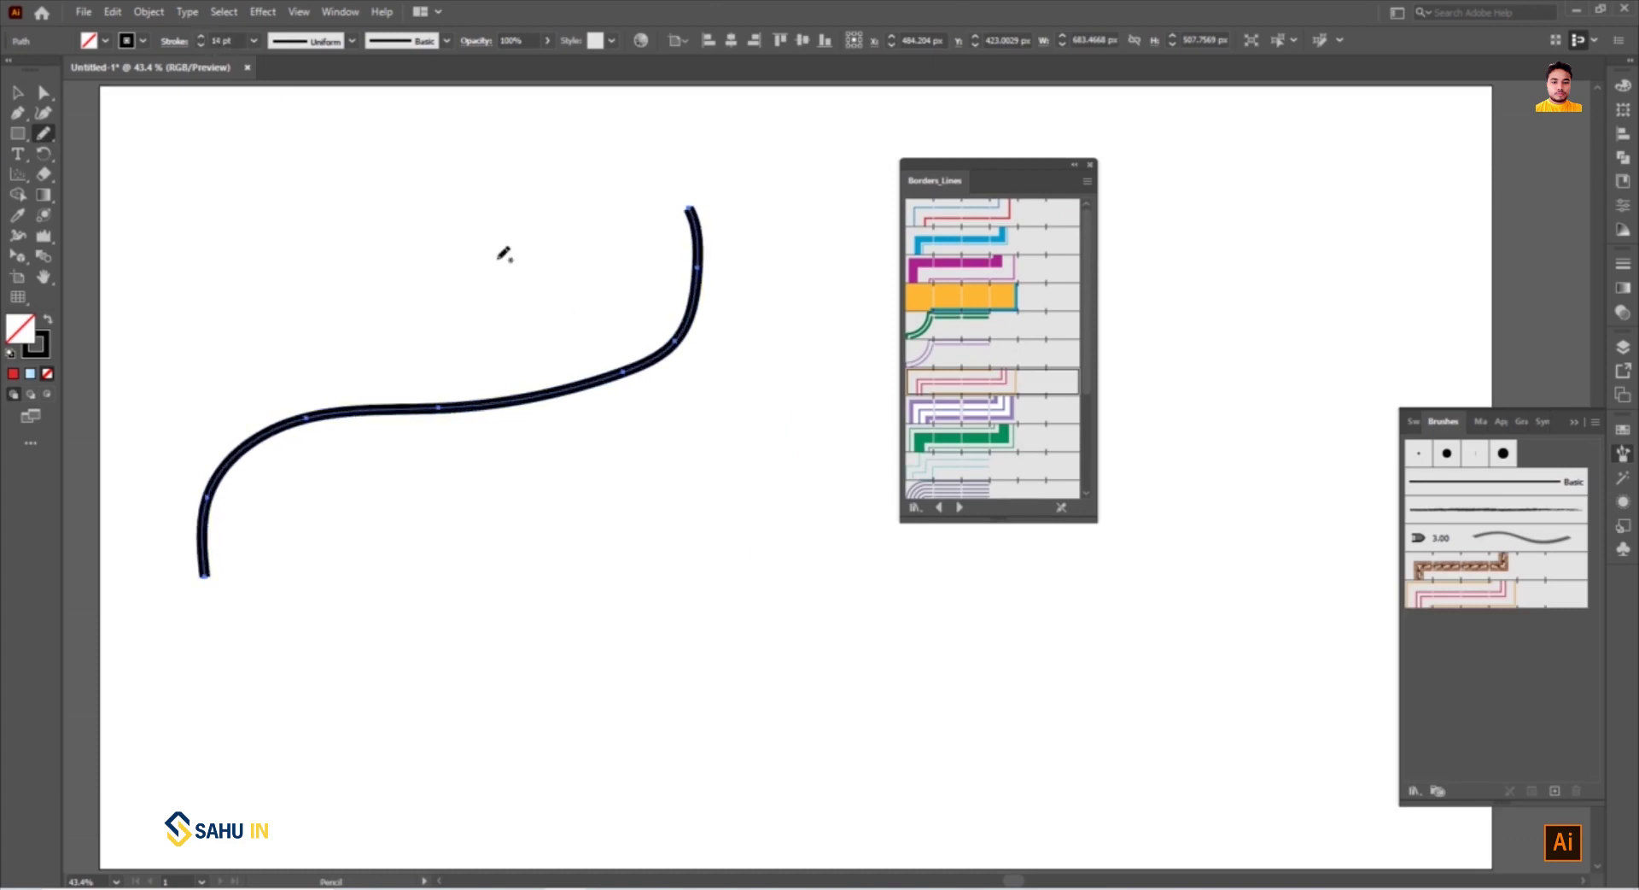
Try several Borders_Lines brushes on the curve, ending with the solid green border
click(969, 298)
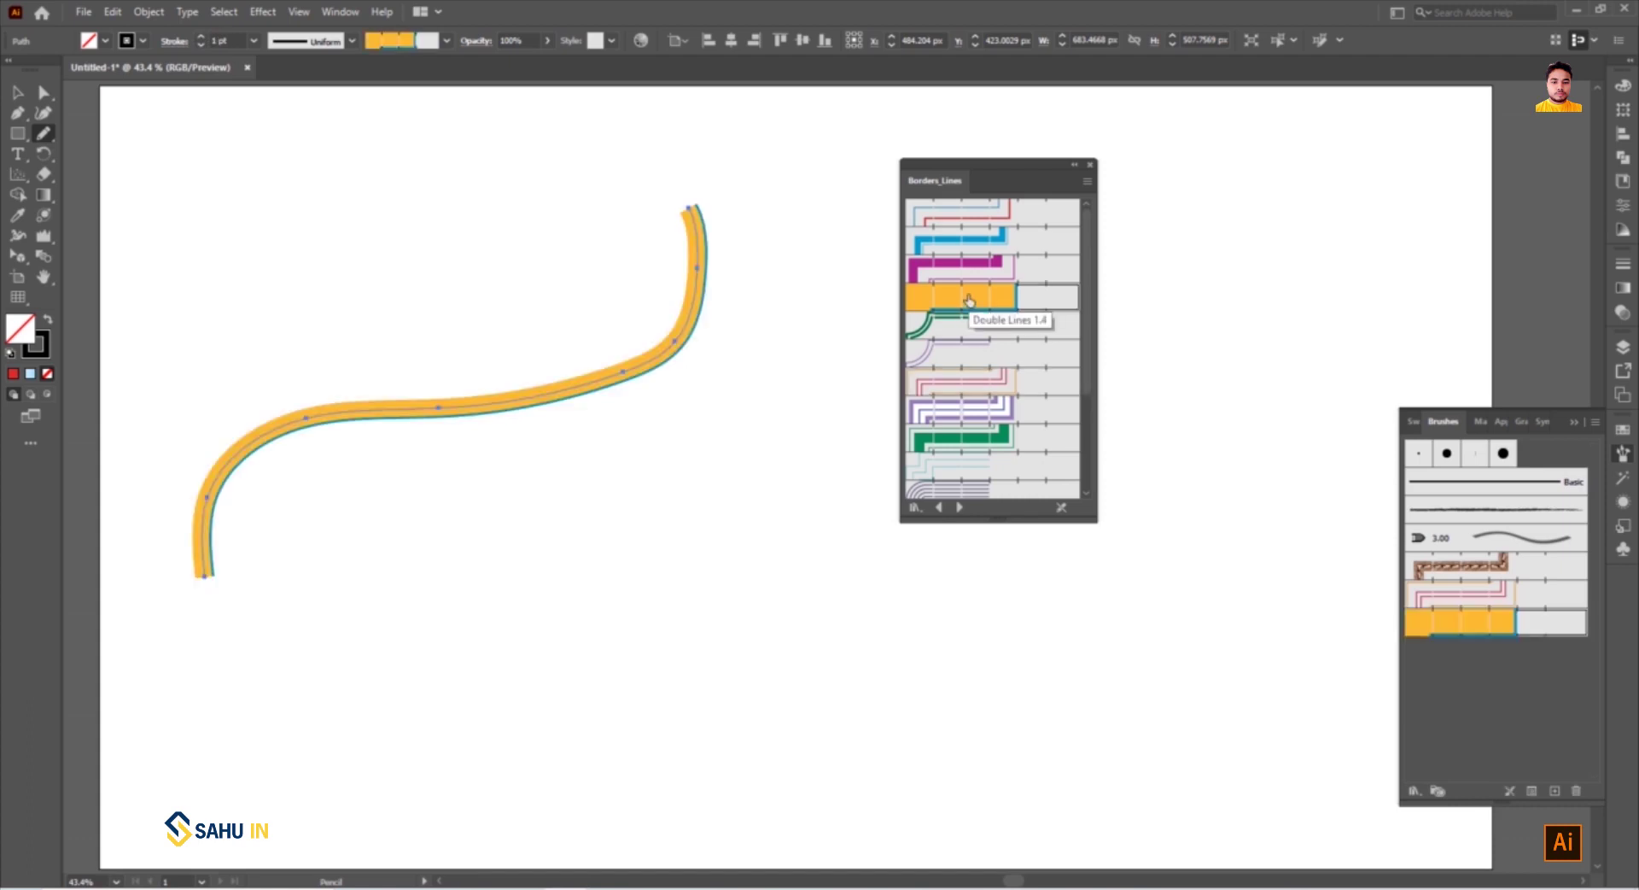
click(962, 331)
click(956, 358)
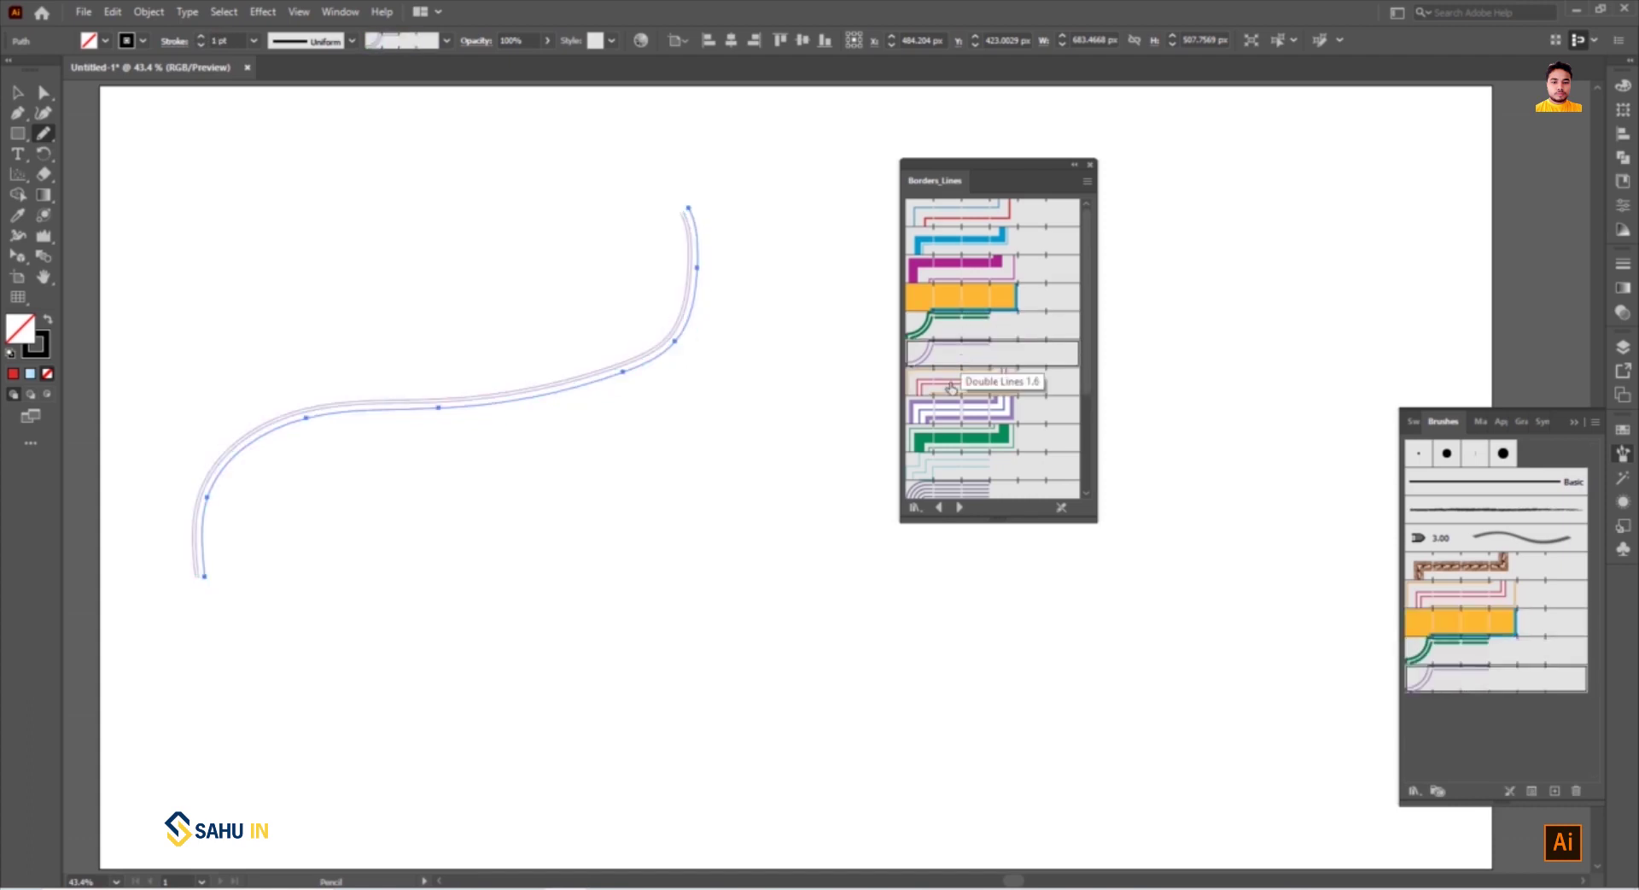
click(952, 382)
click(950, 414)
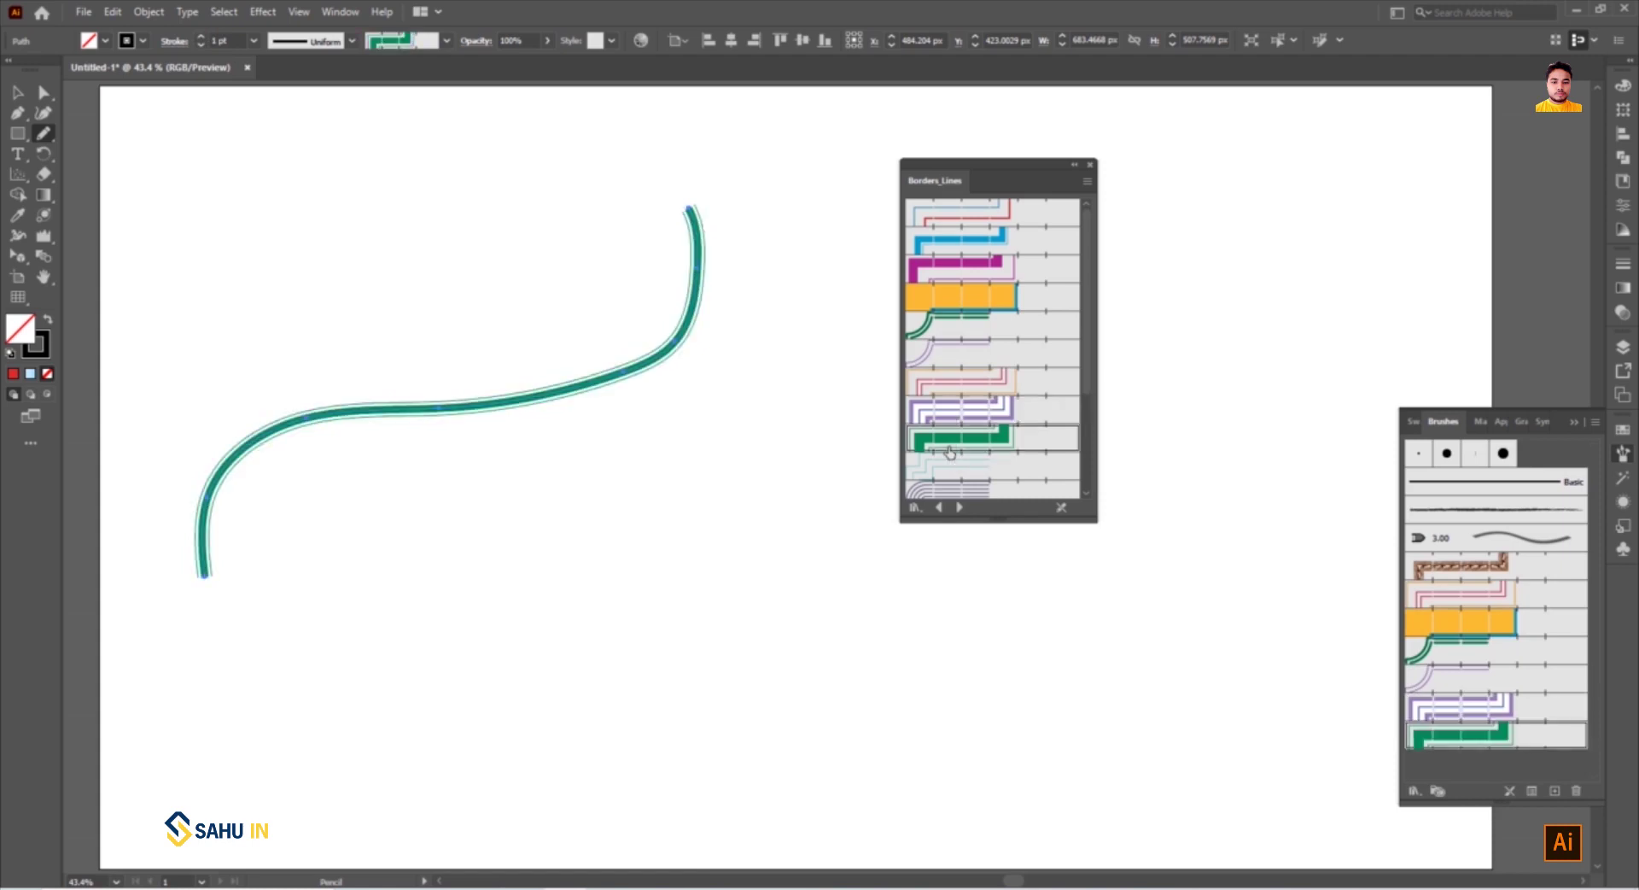
click(949, 474)
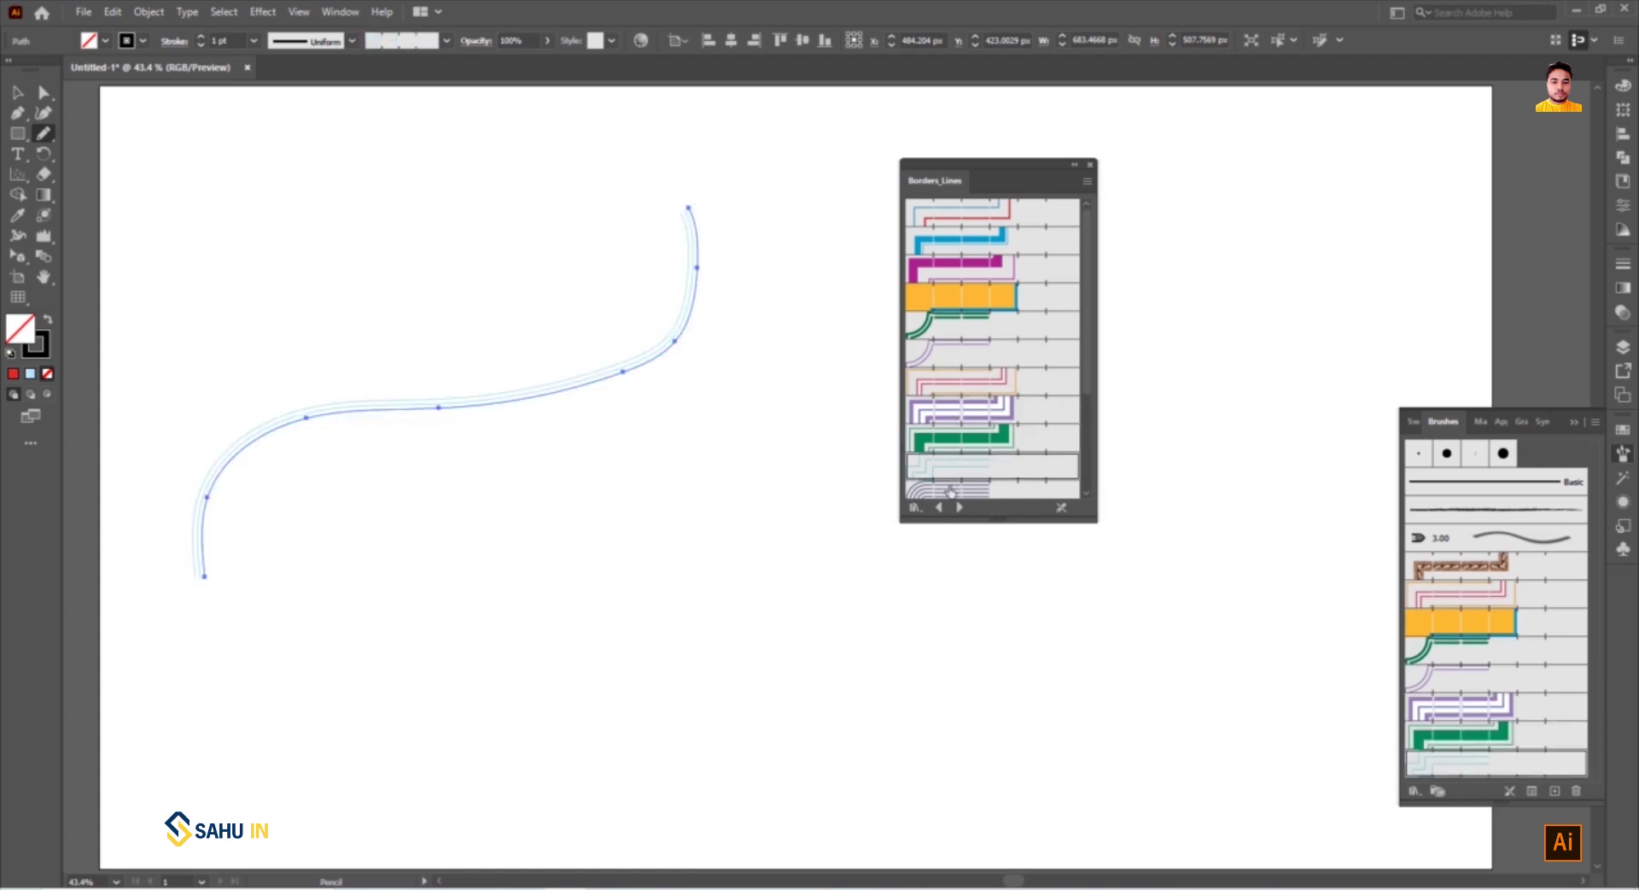
scroll(978, 444, down, 3)
click(978, 439)
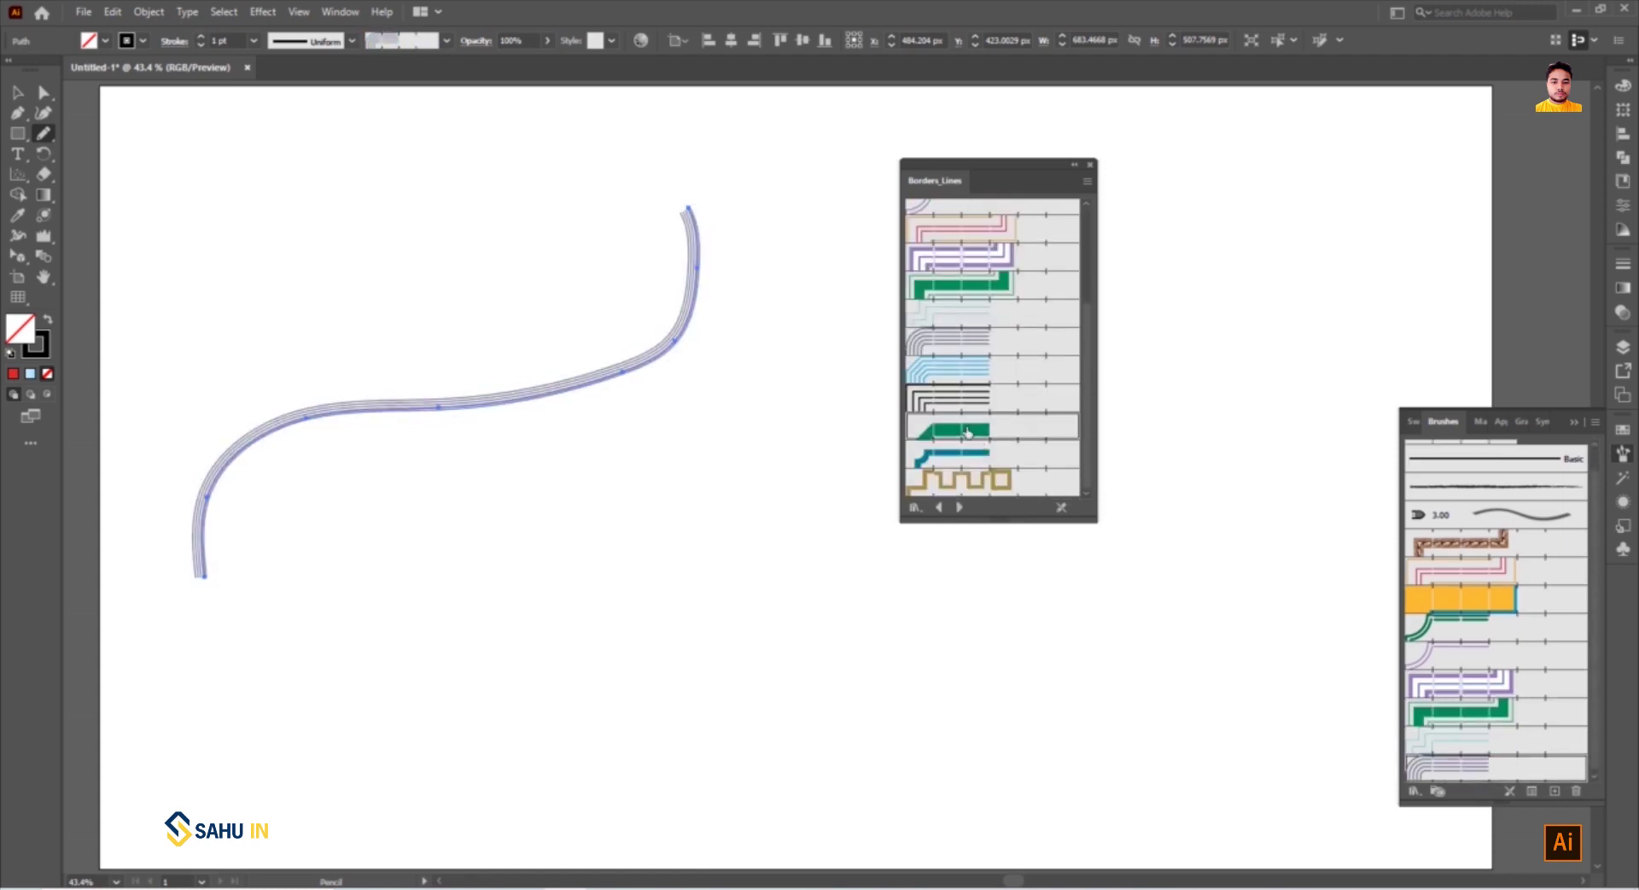
click(959, 507)
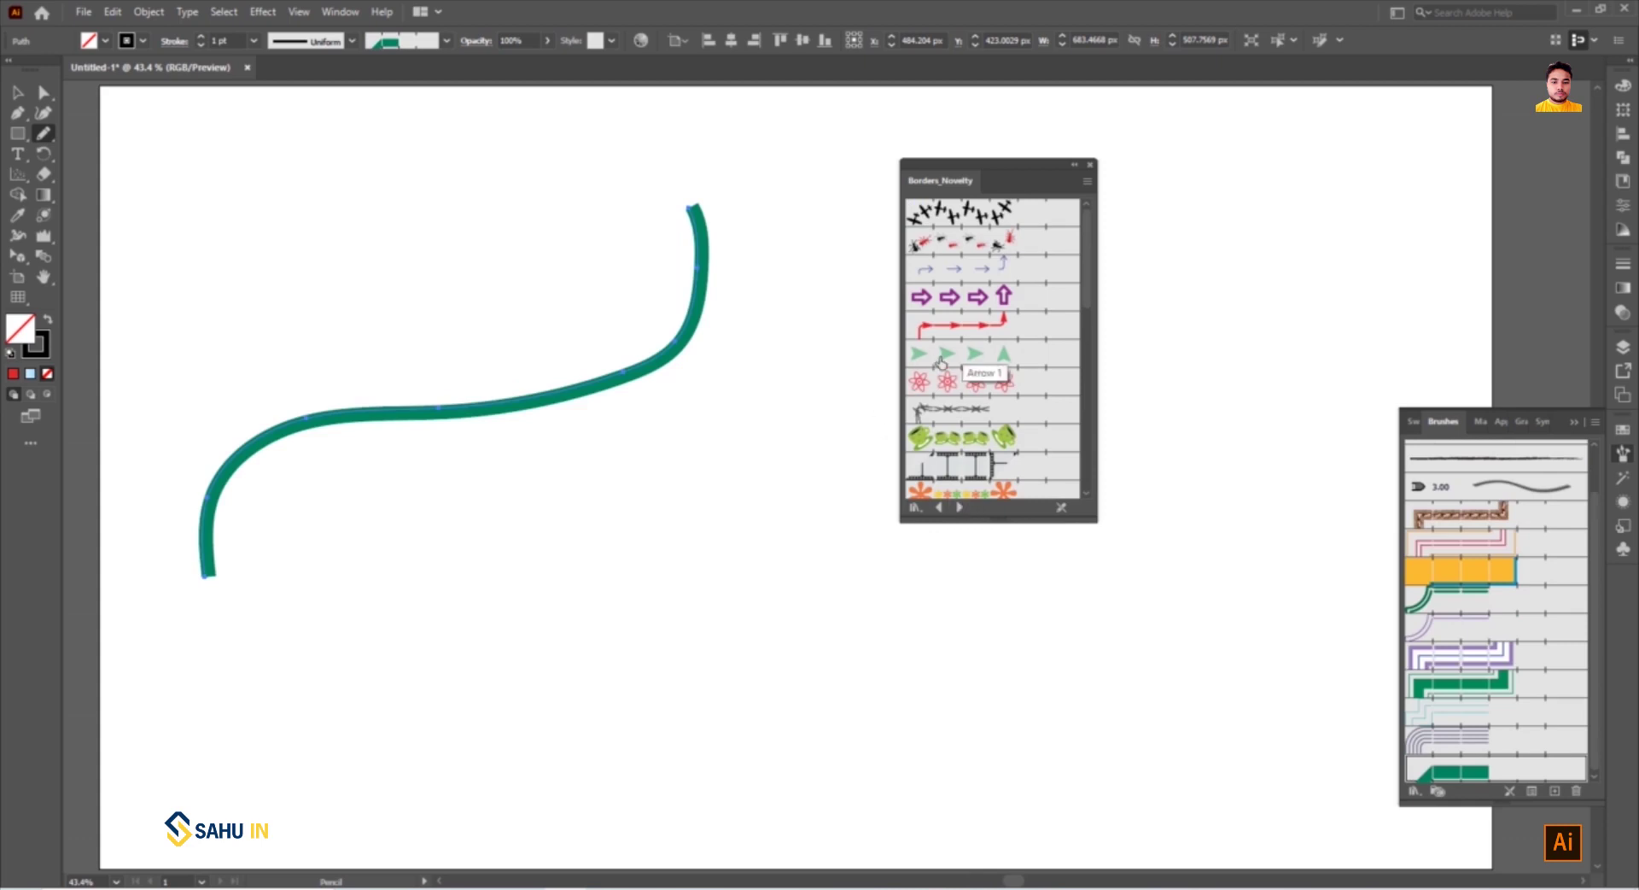
Apply the purple and green arrow borders to the curve and set its stroke to 4 pt
click(966, 301)
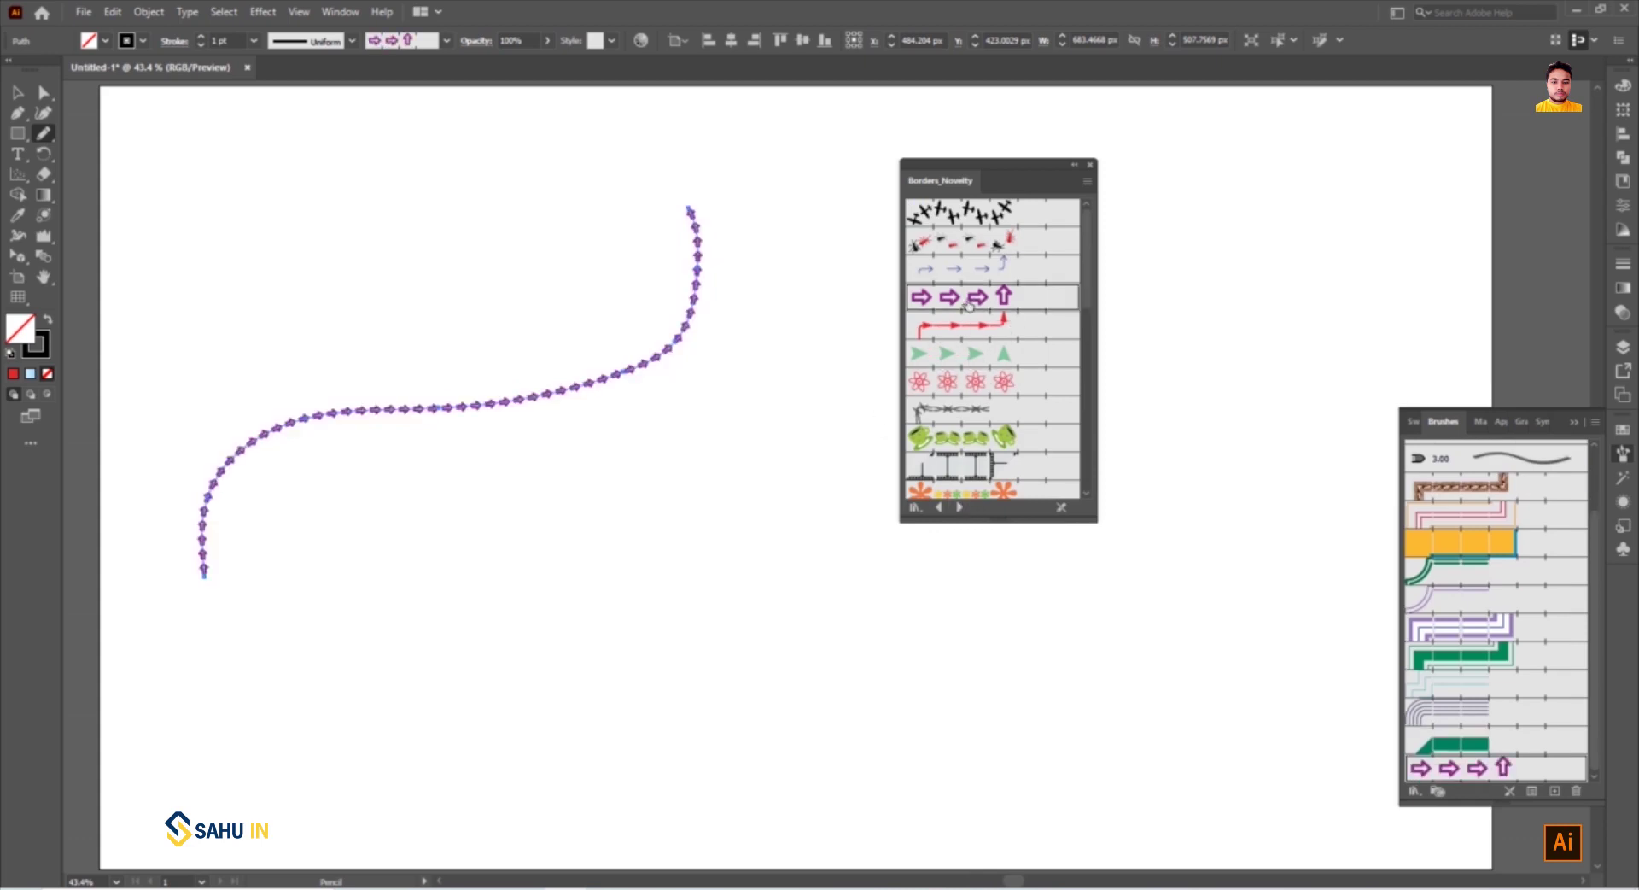
click(968, 352)
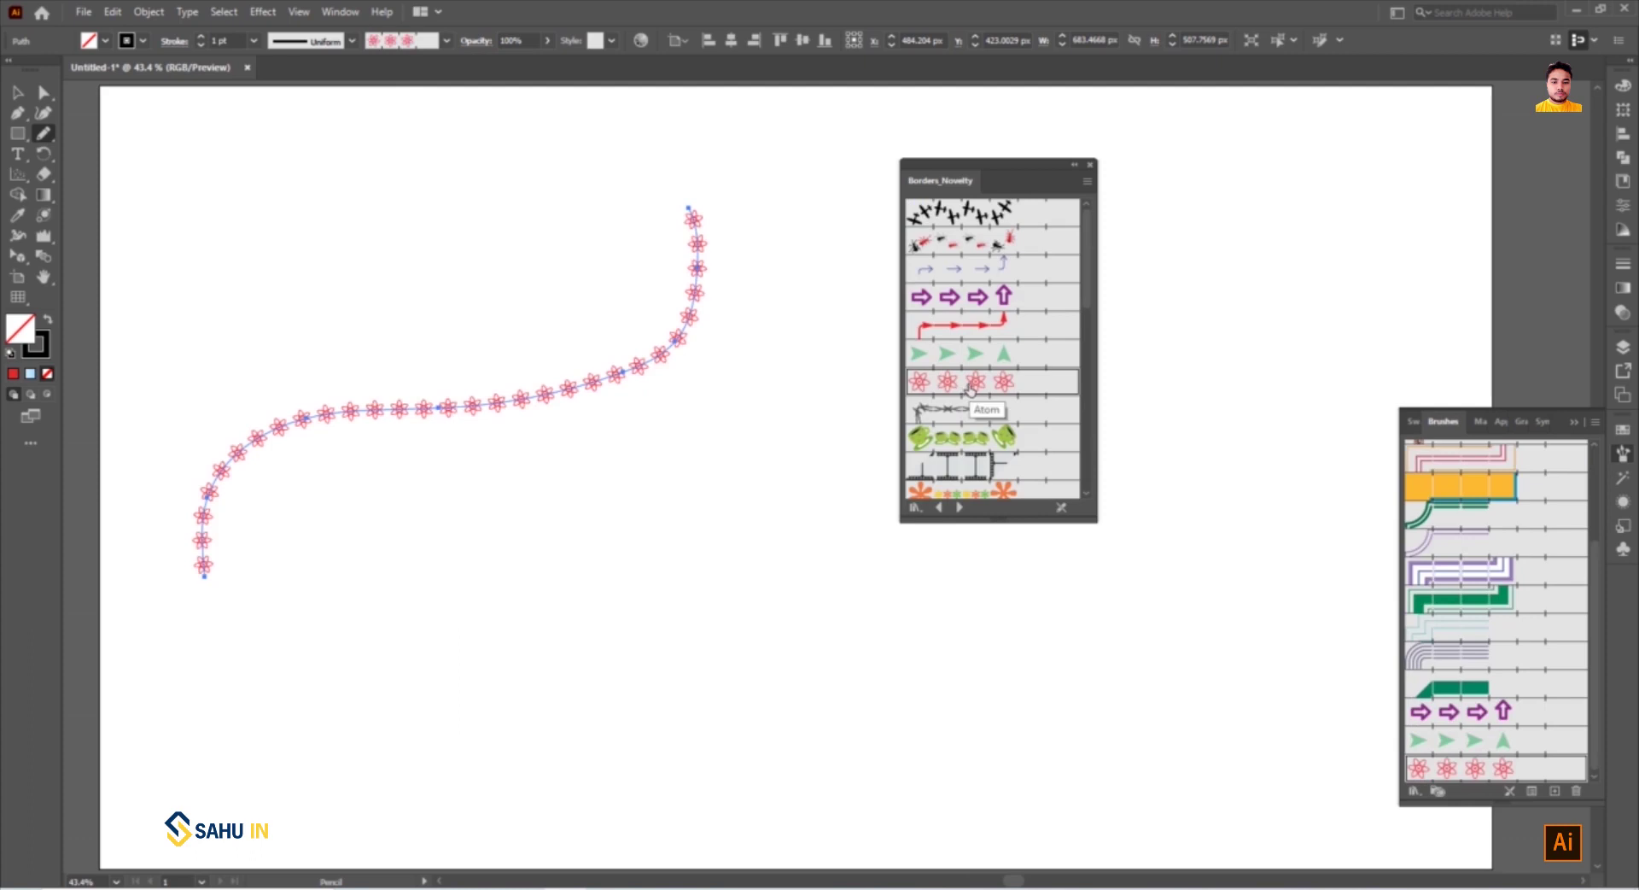
click(201, 36)
click(201, 37)
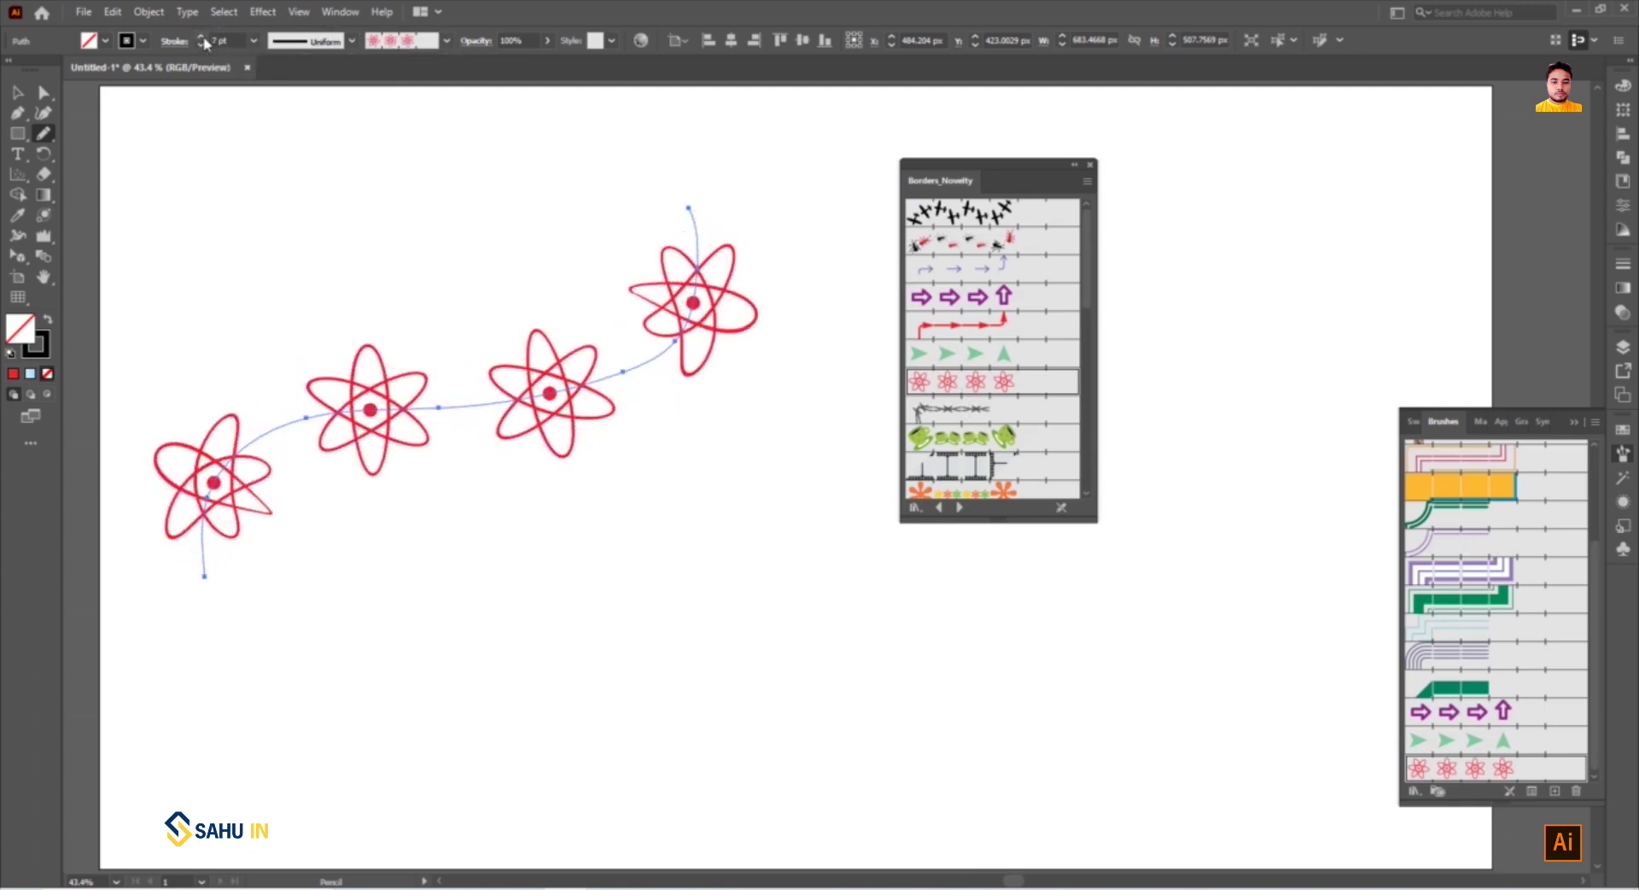
click(201, 46)
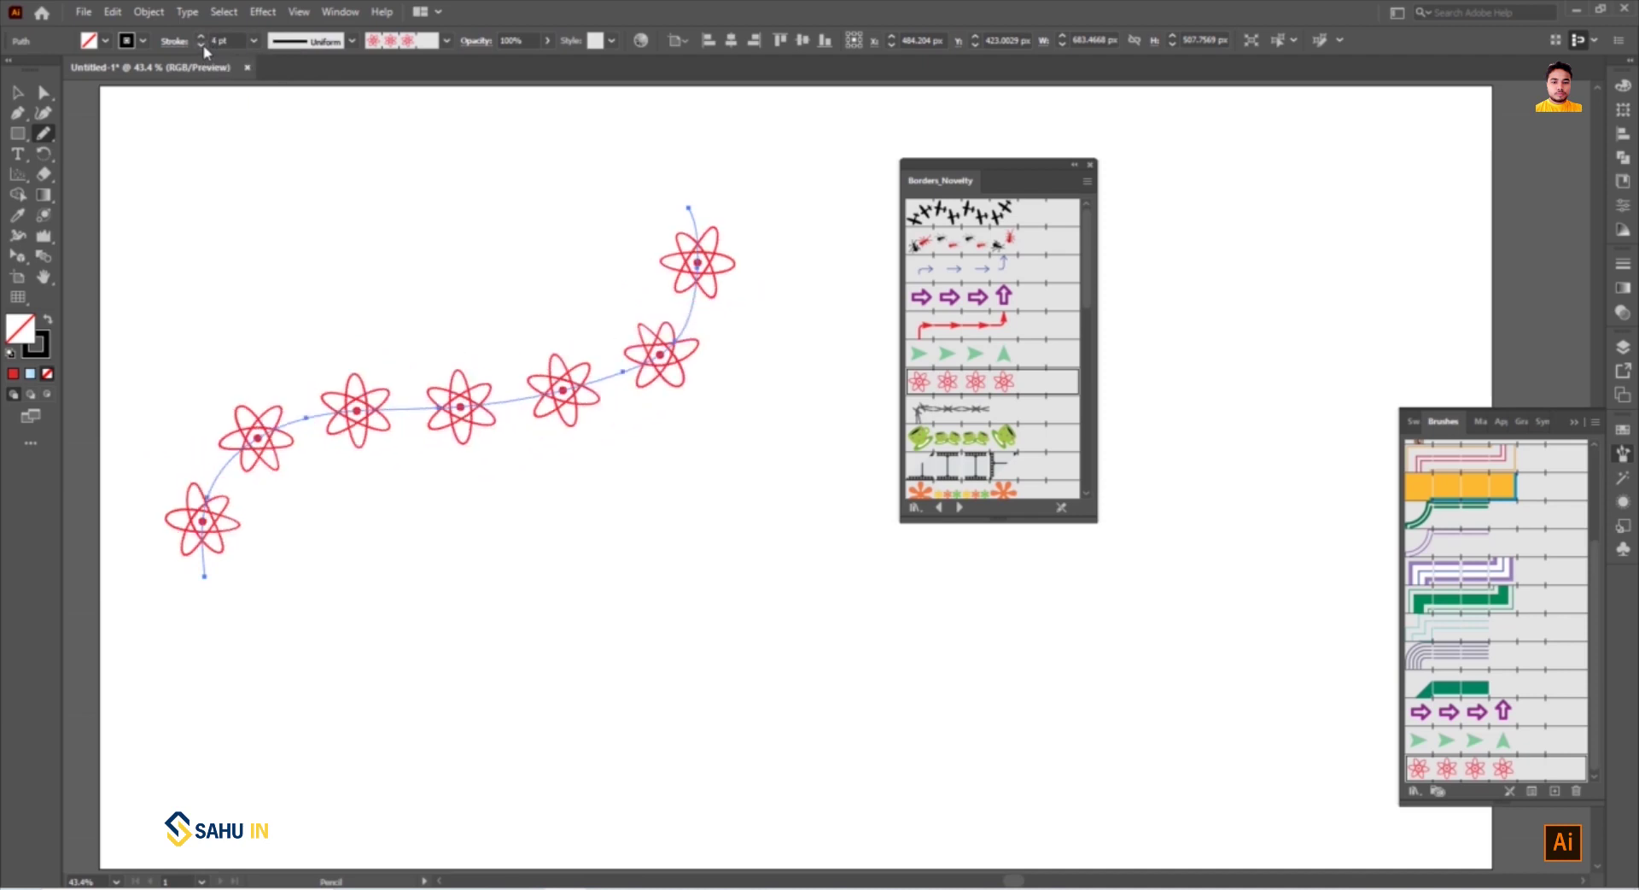
Try the ant, Airplanes, teacup, flower and Grass brushes, finishing with Laurel leaves
click(950, 244)
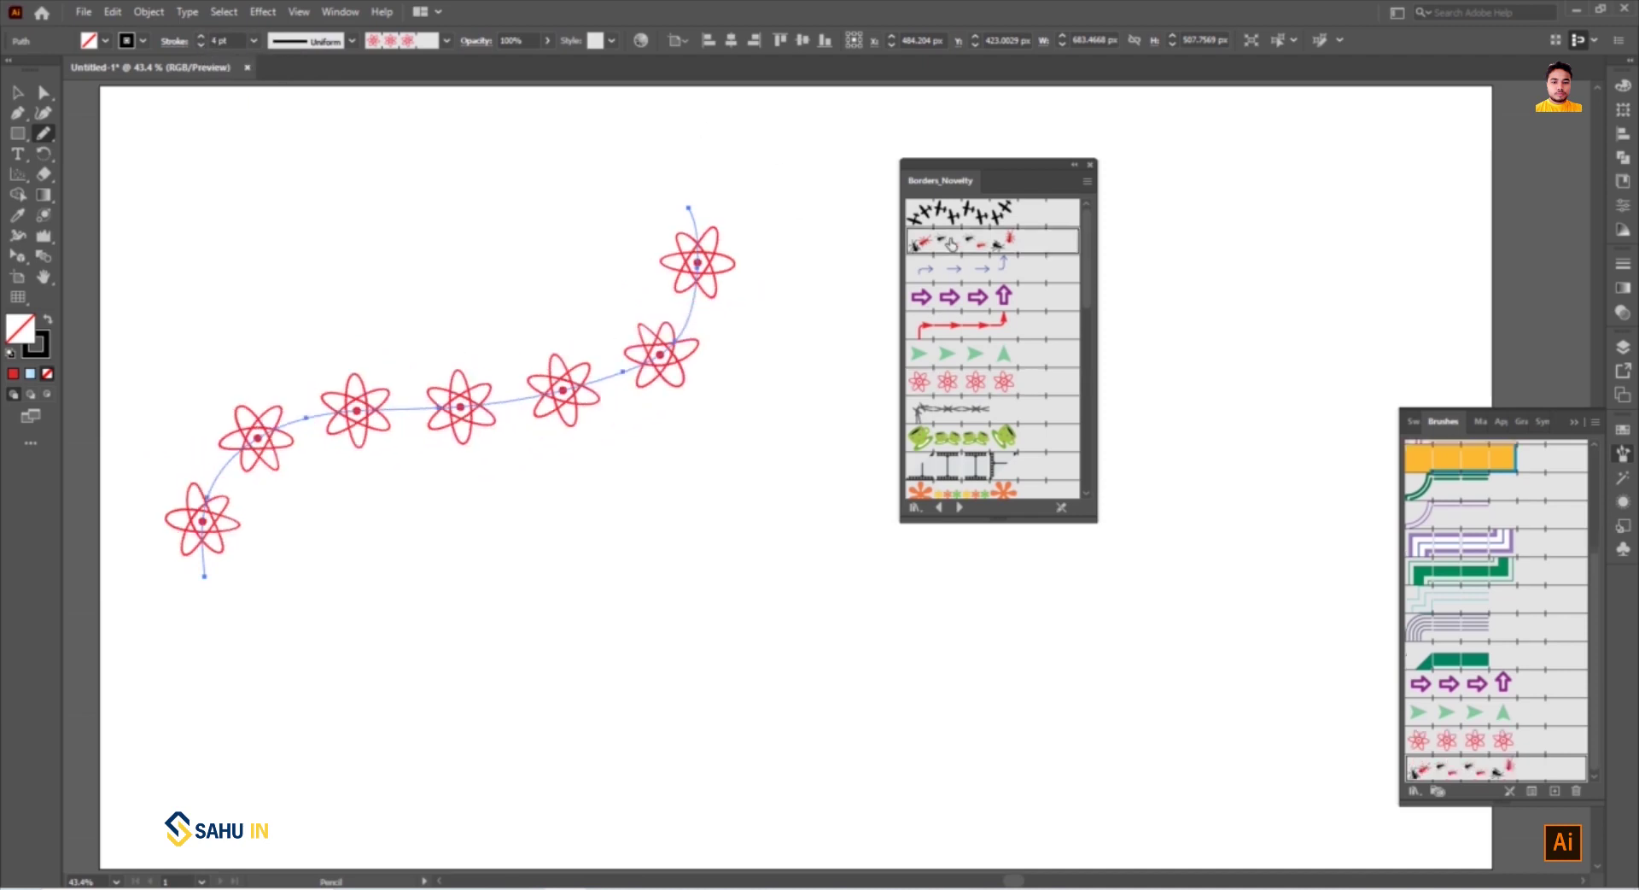
click(969, 212)
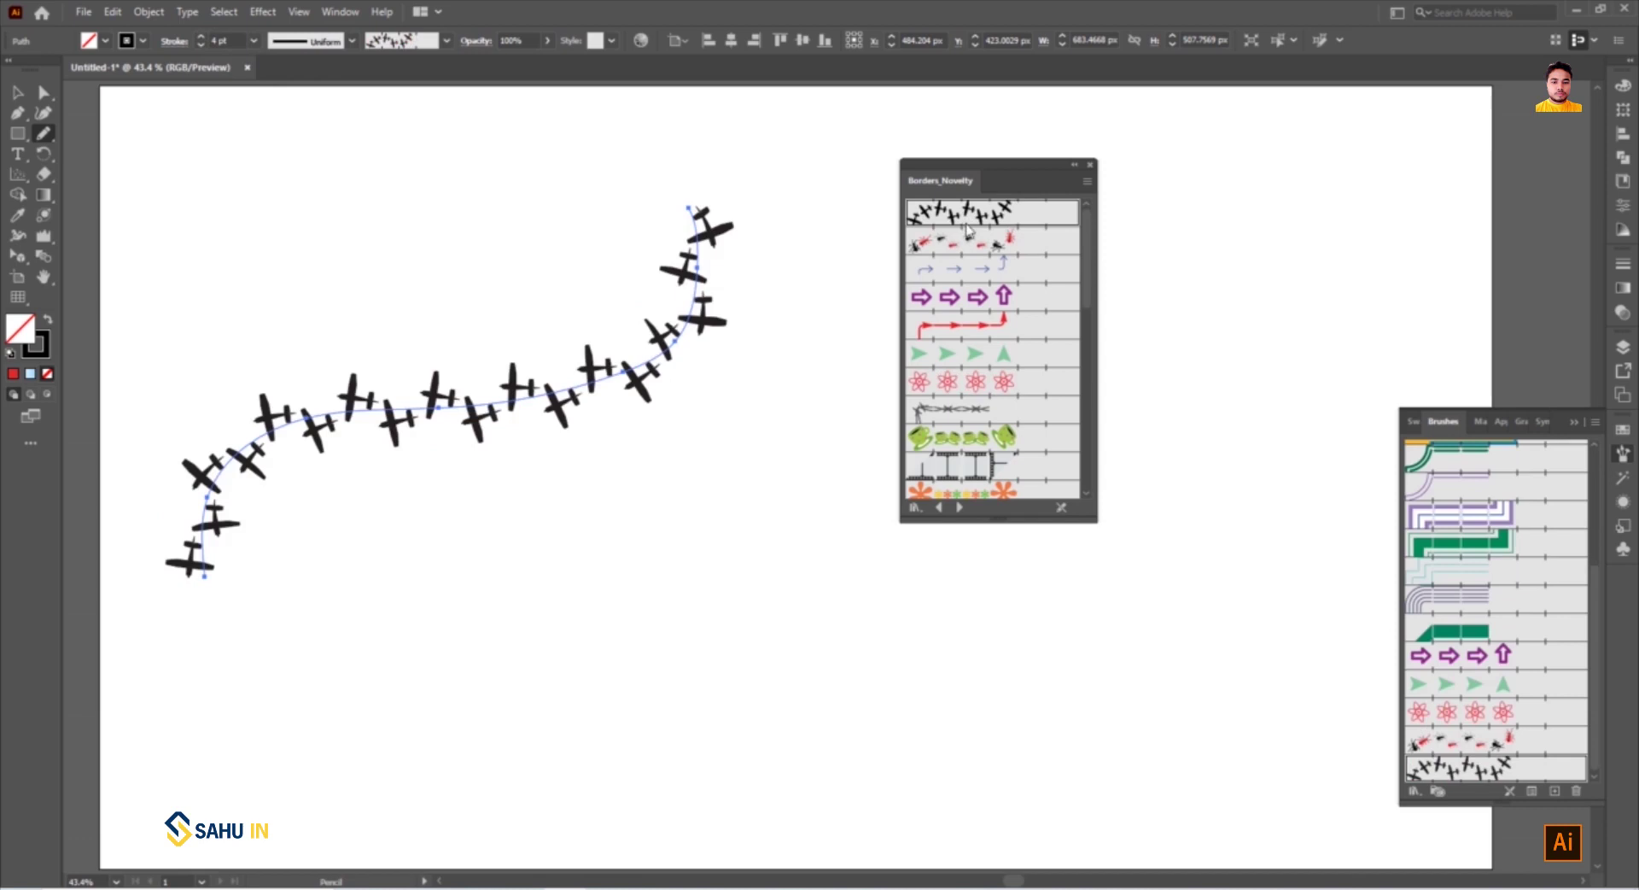
scroll(971, 244, down, 3)
click(963, 284)
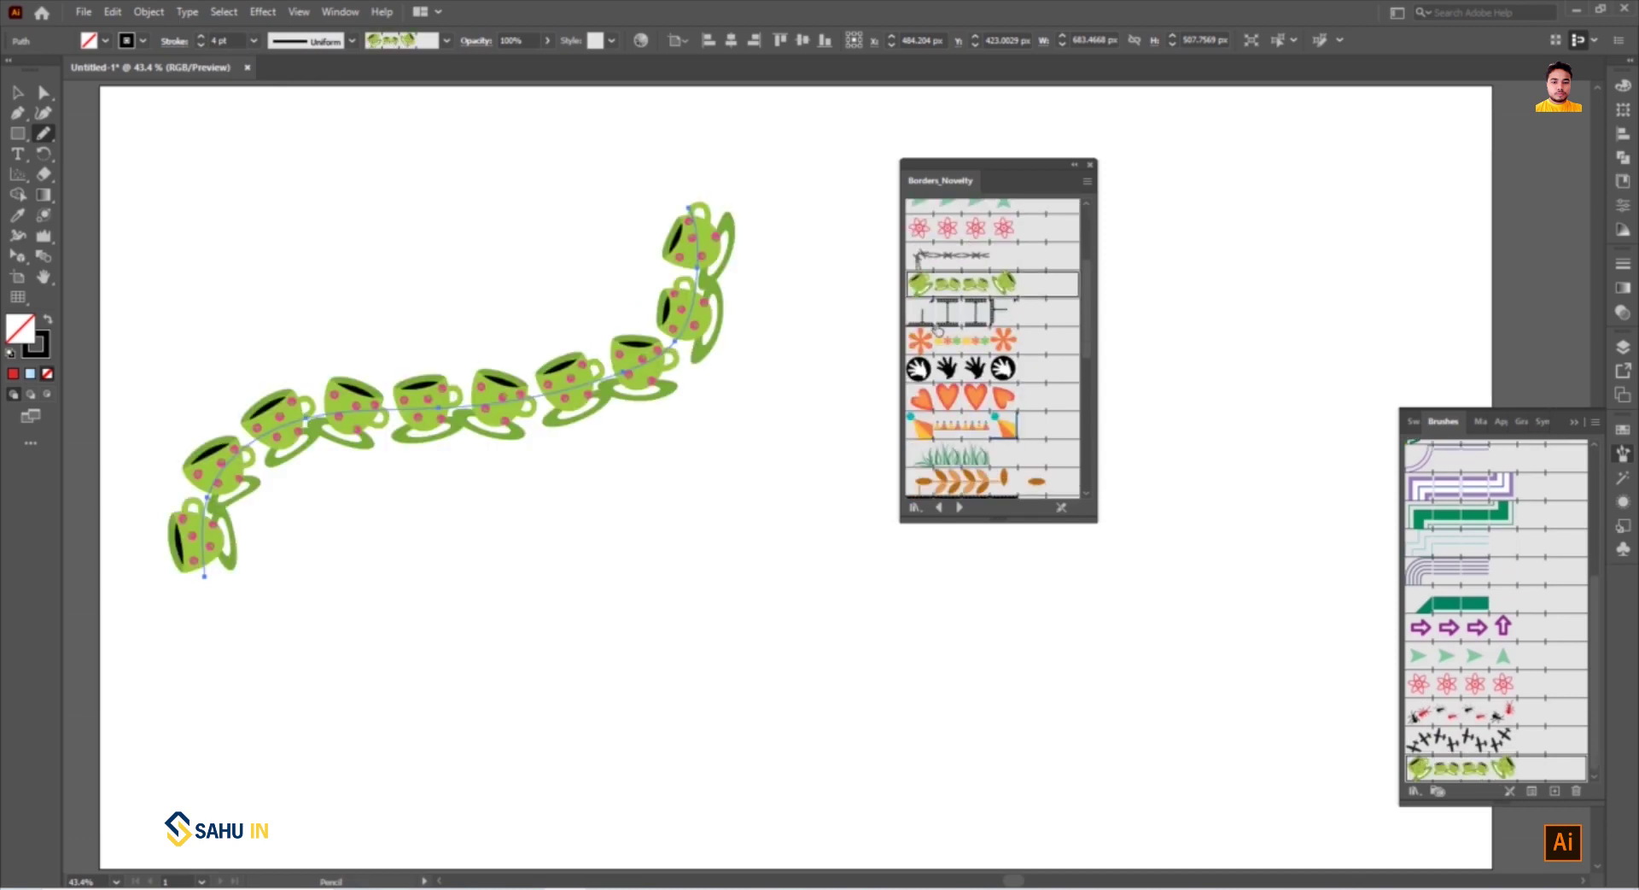
click(961, 337)
scroll(963, 401, down, 3)
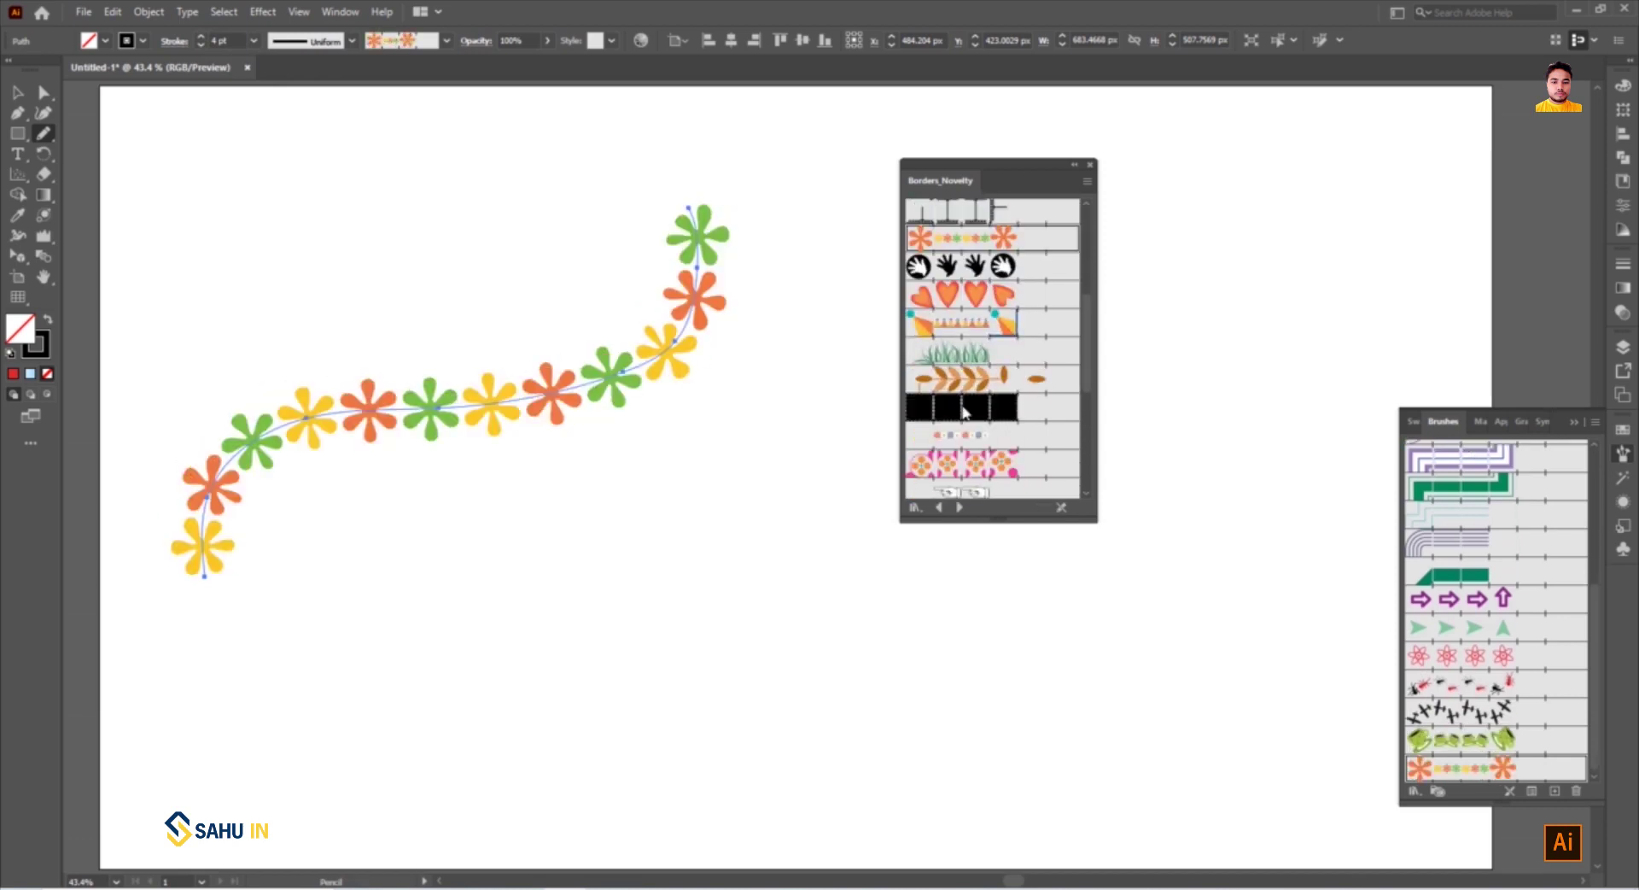
click(970, 384)
click(967, 354)
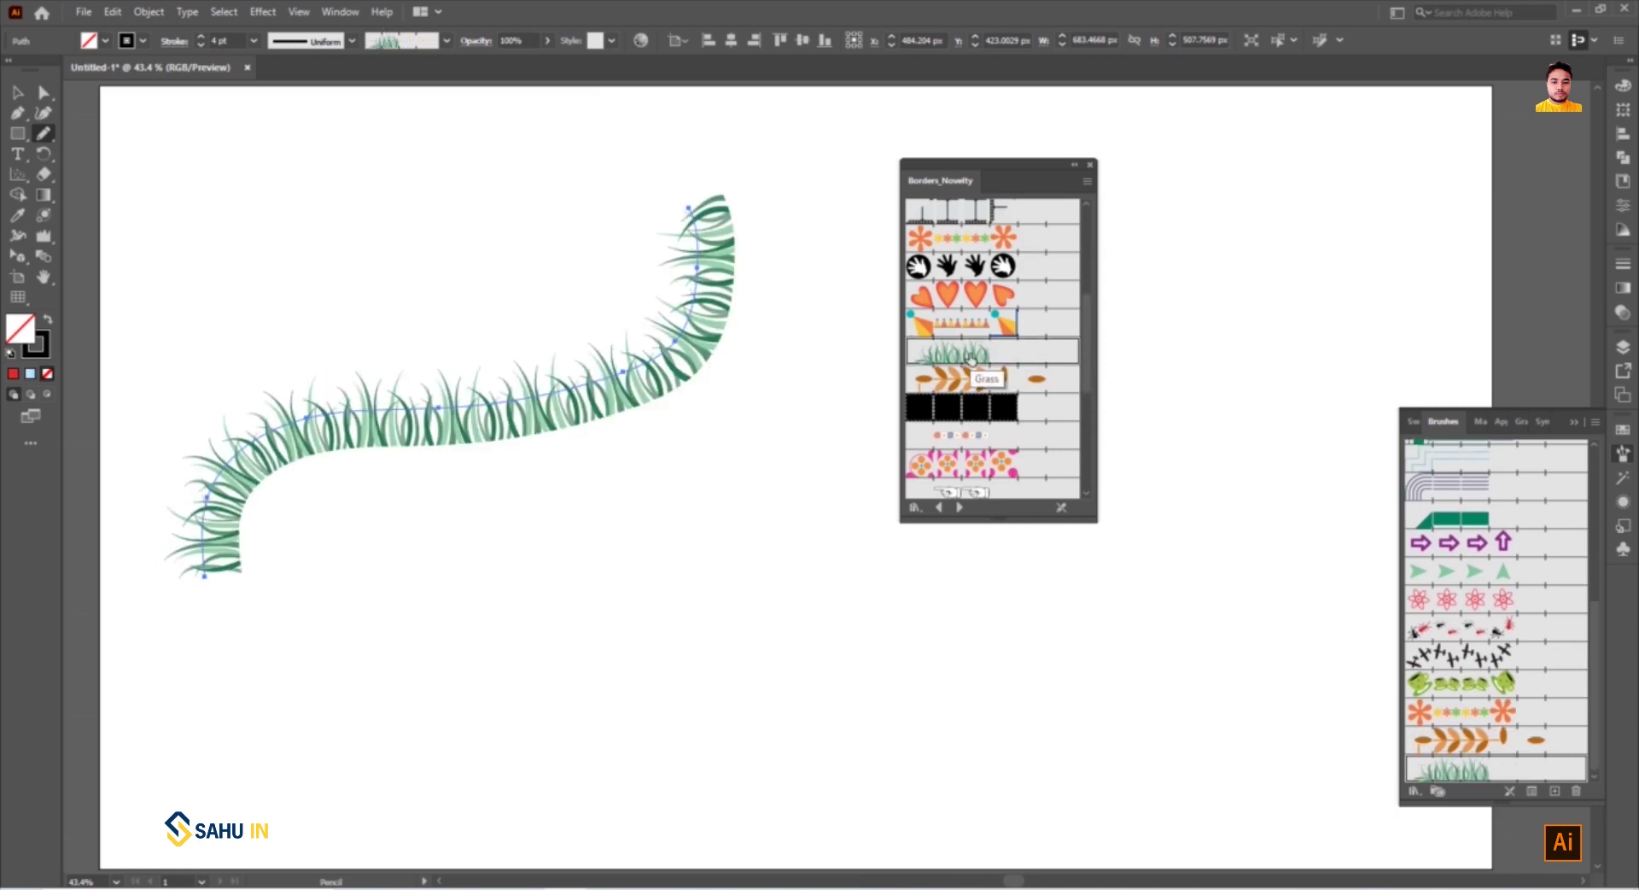
click(963, 382)
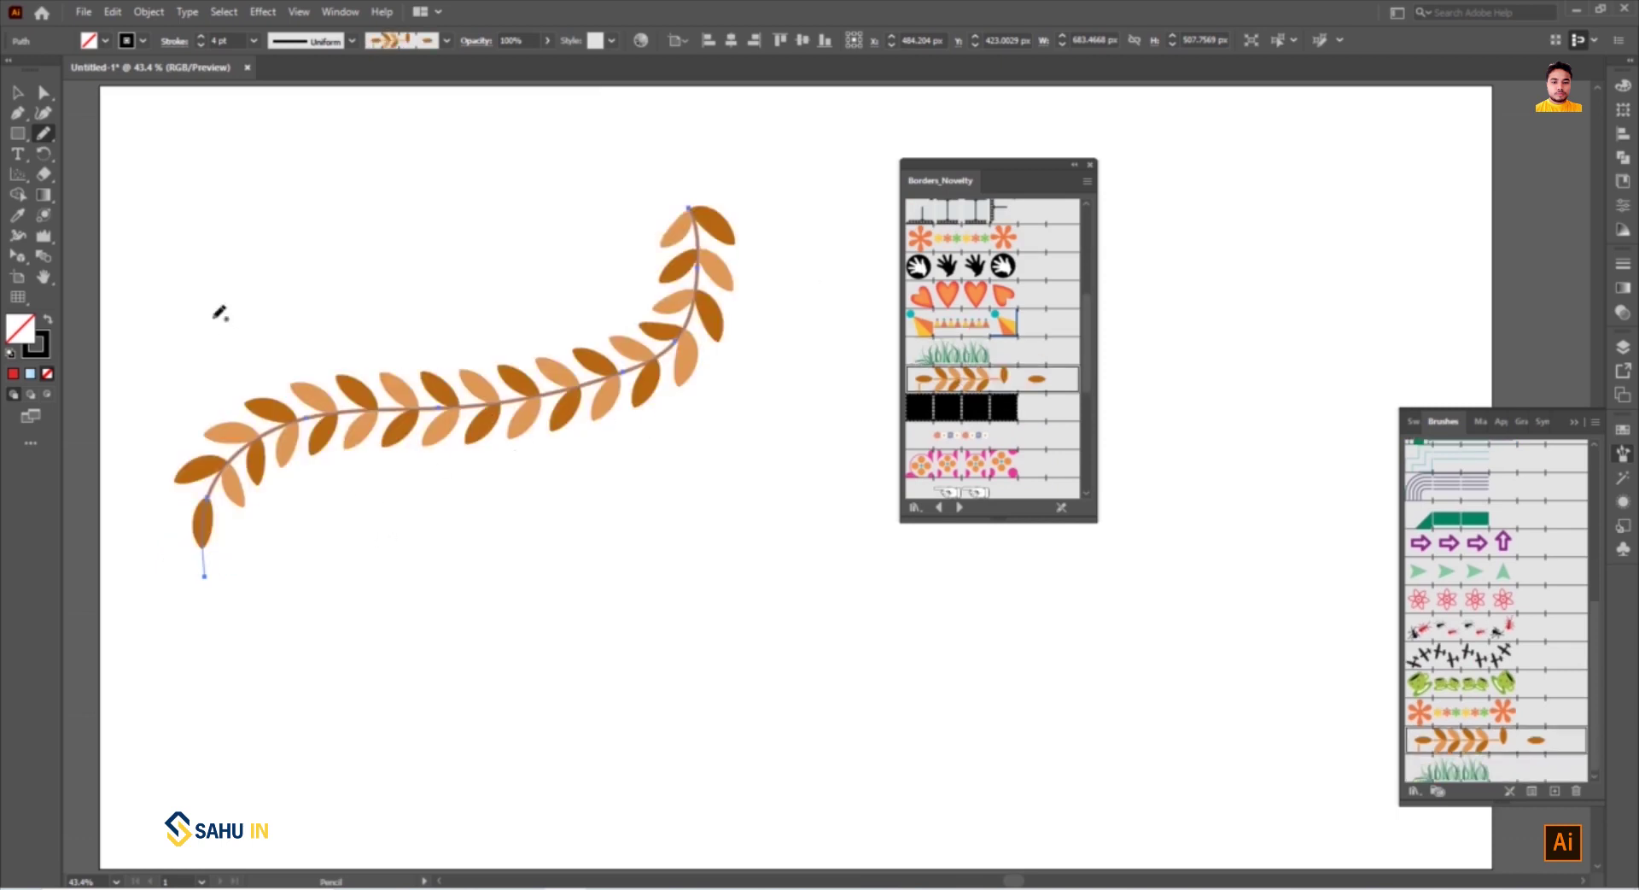
Draw three wavy pencil strokes beside the big curve and give each the Laurel leaf brush
drag(698, 680, 780, 346)
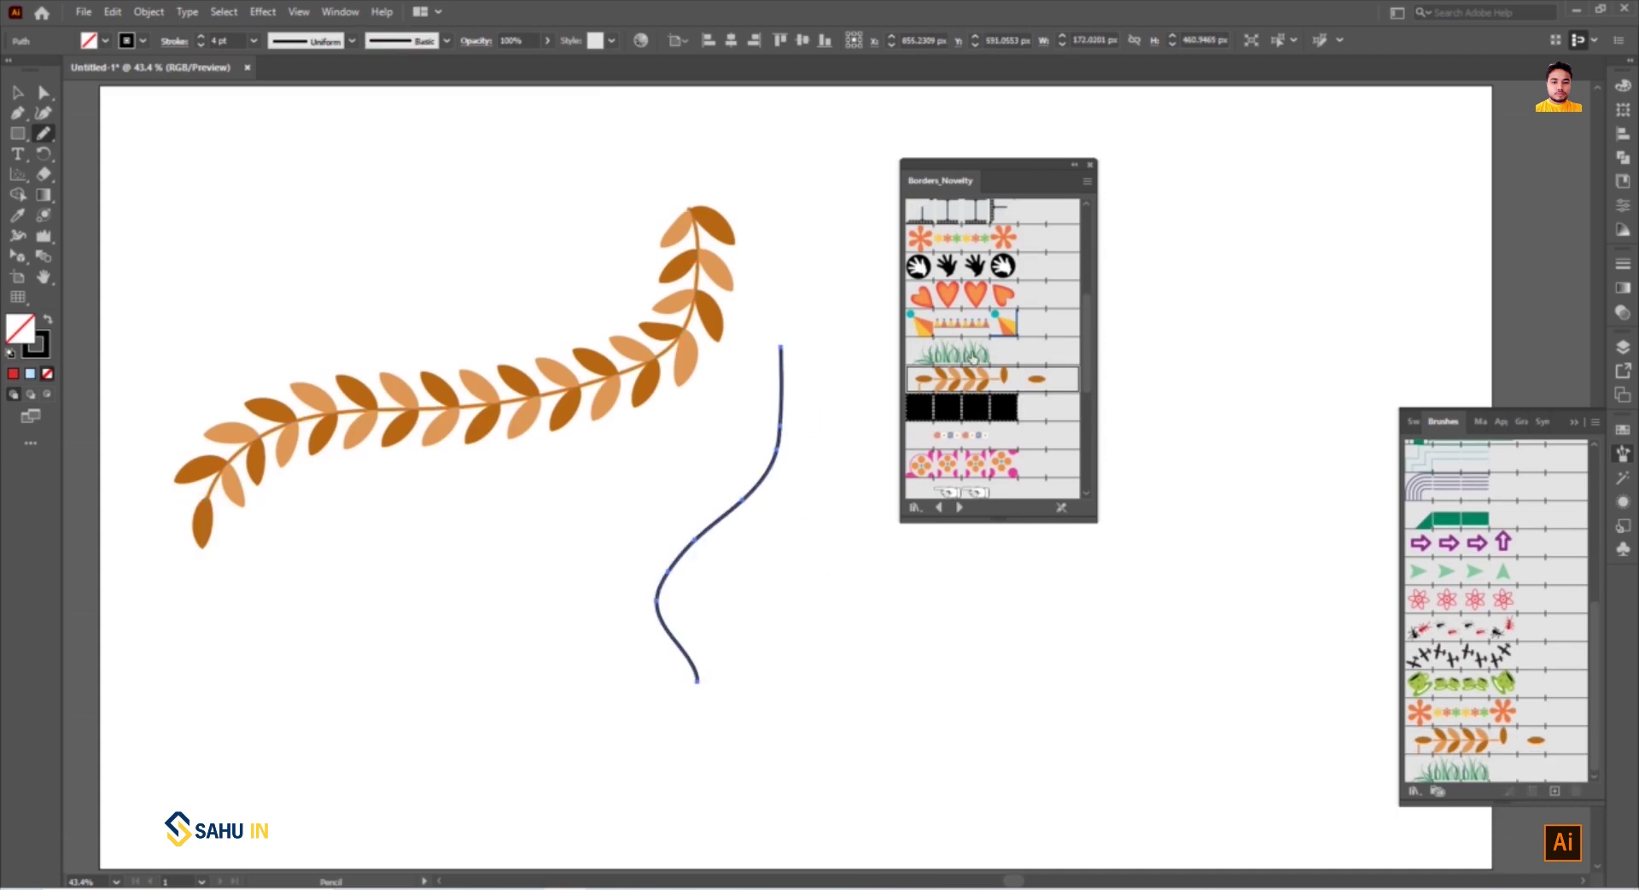
click(447, 40)
click(371, 123)
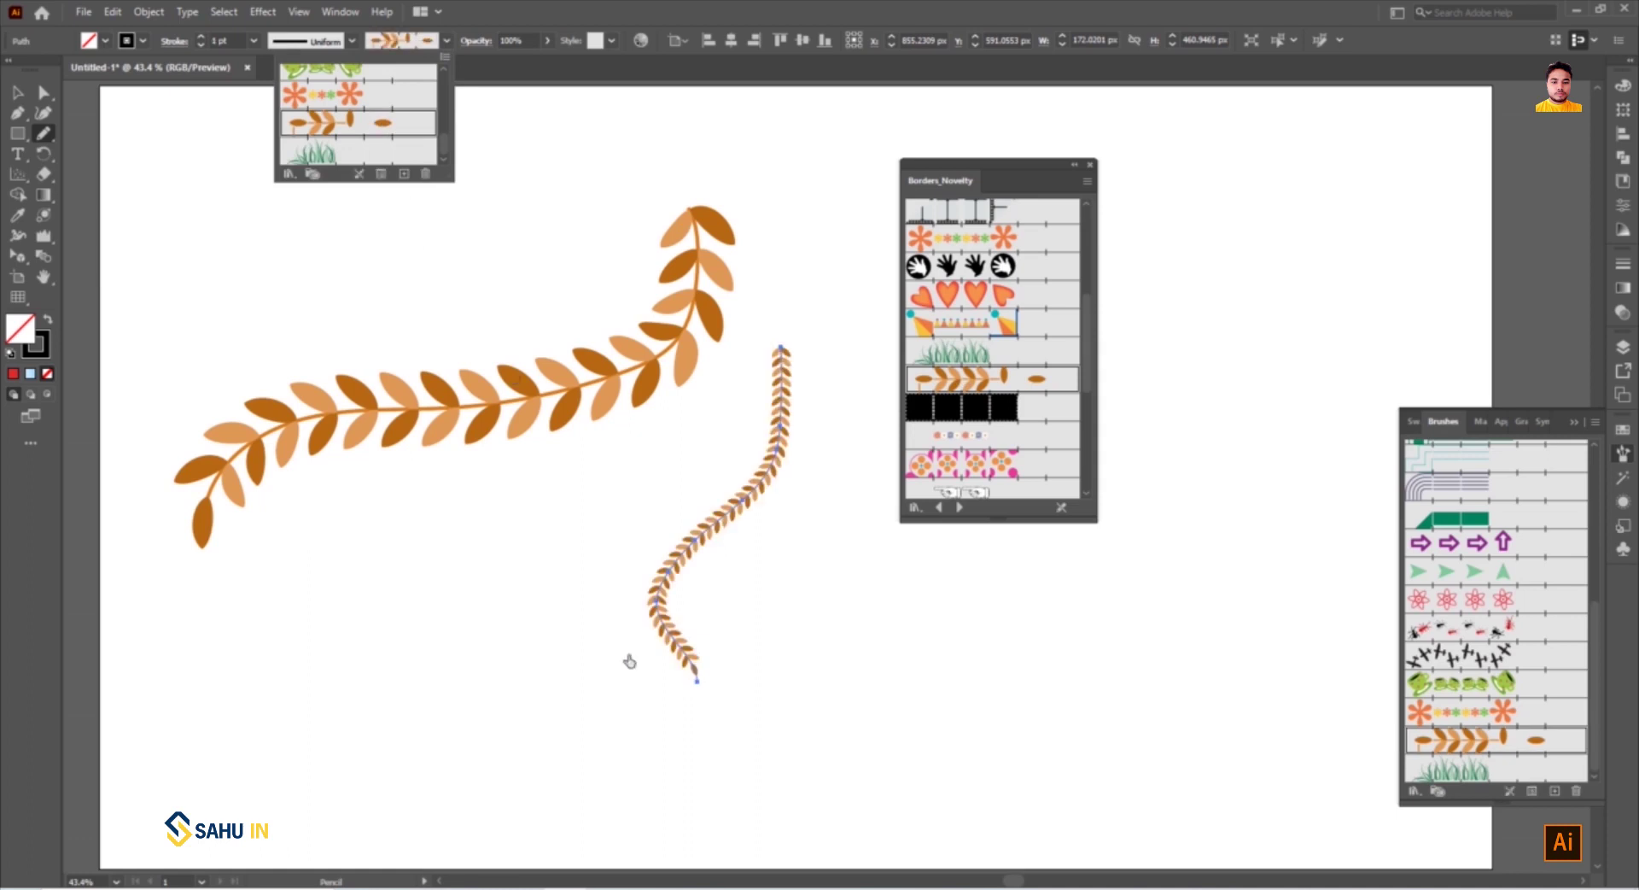
click(535, 756)
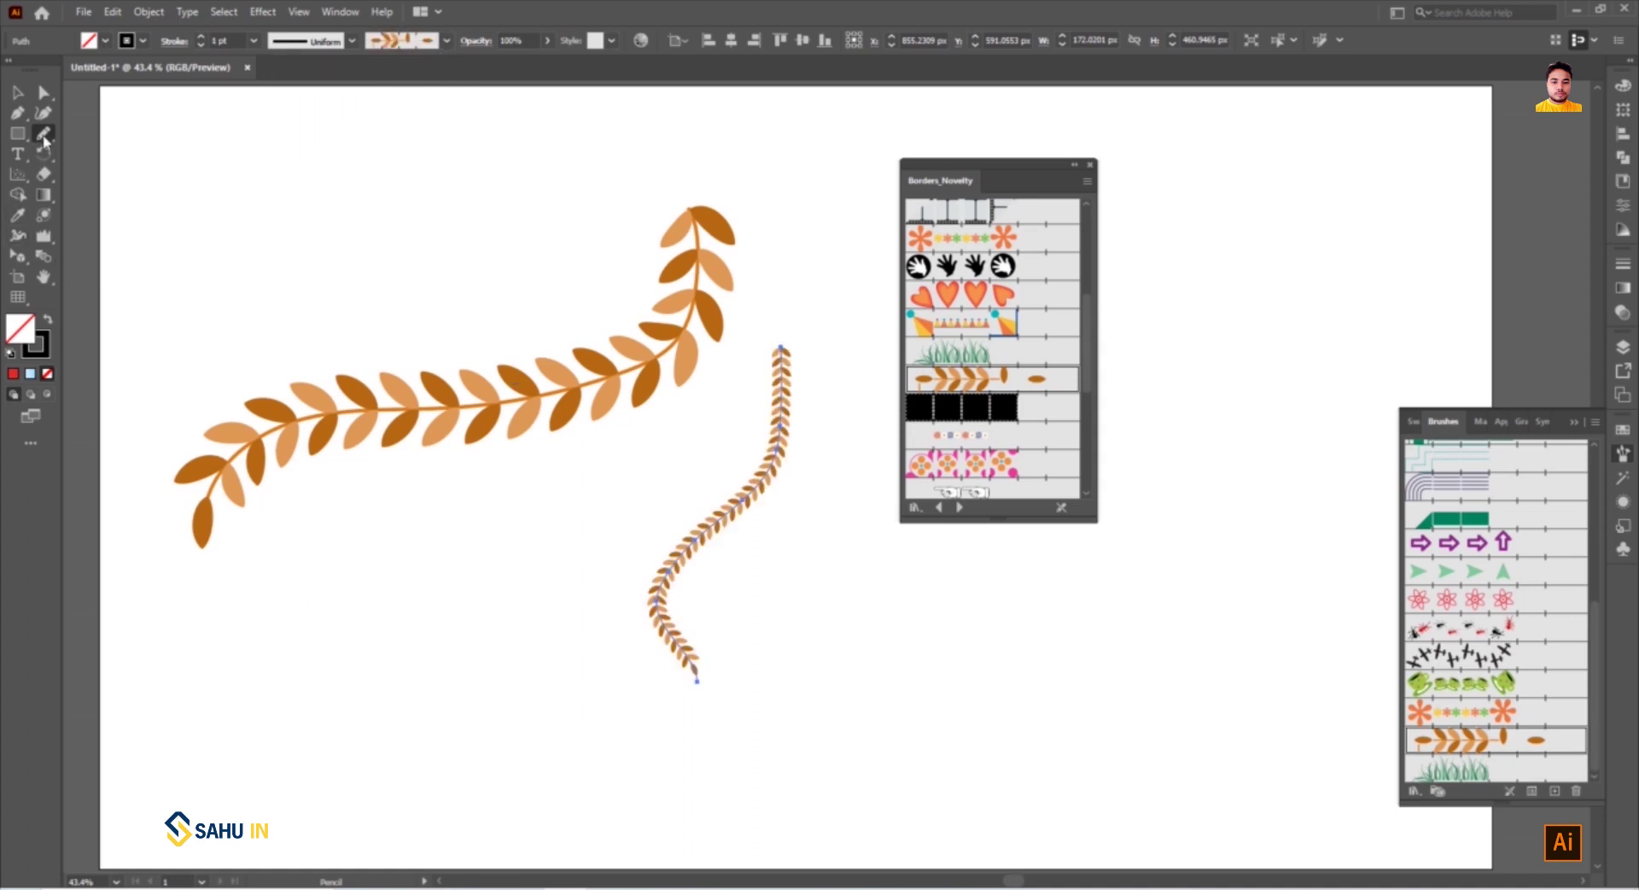
drag(433, 773, 536, 504)
drag(856, 764, 1226, 468)
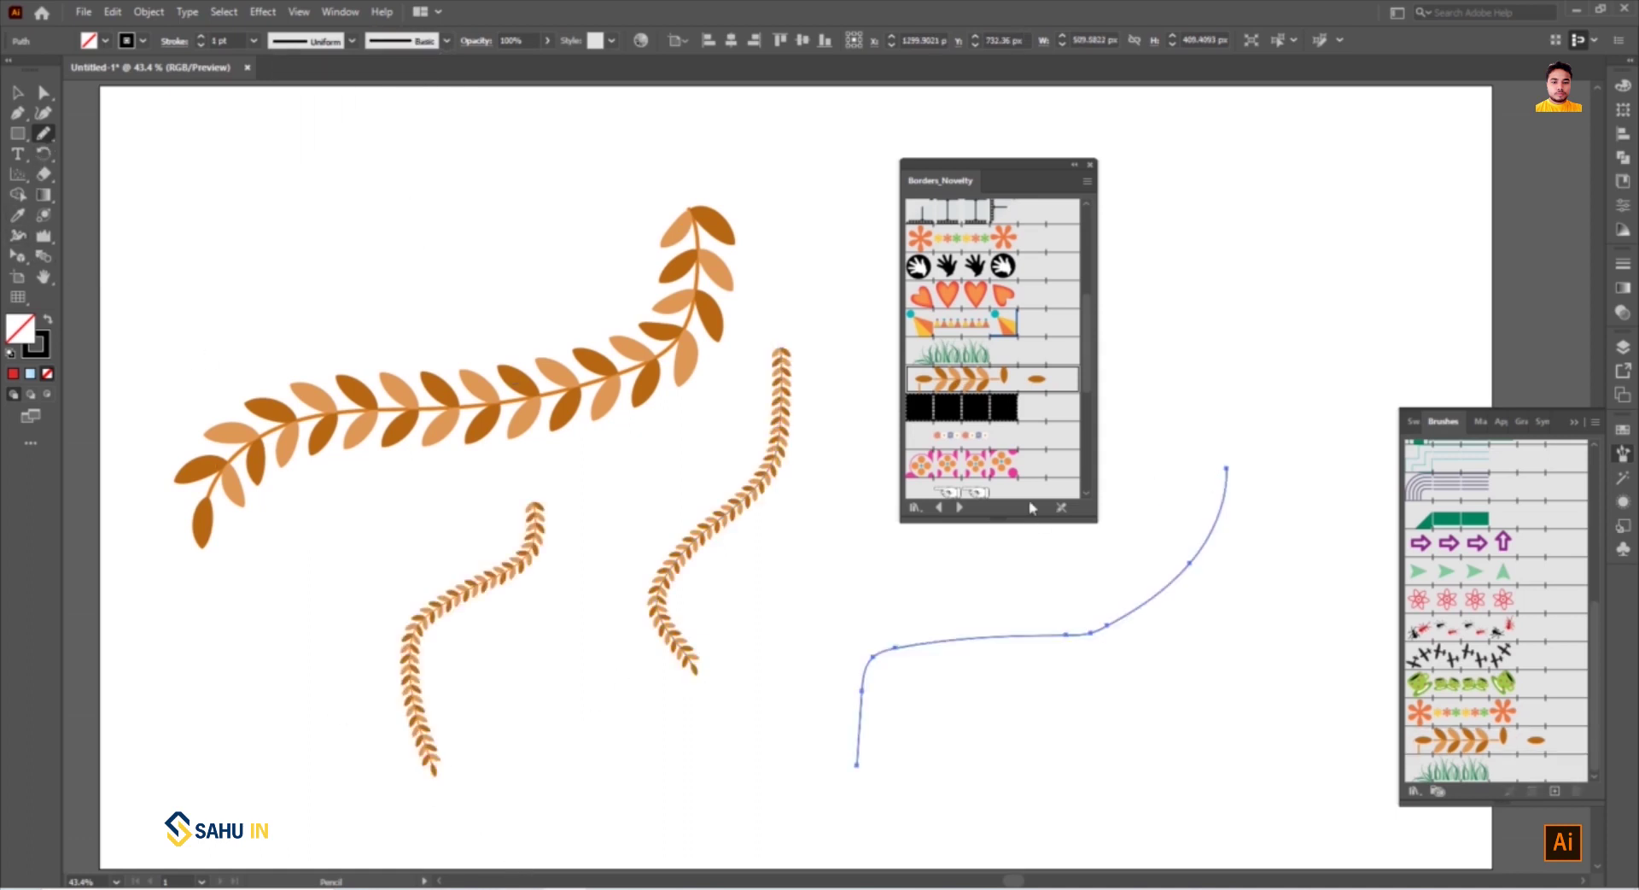
click(963, 378)
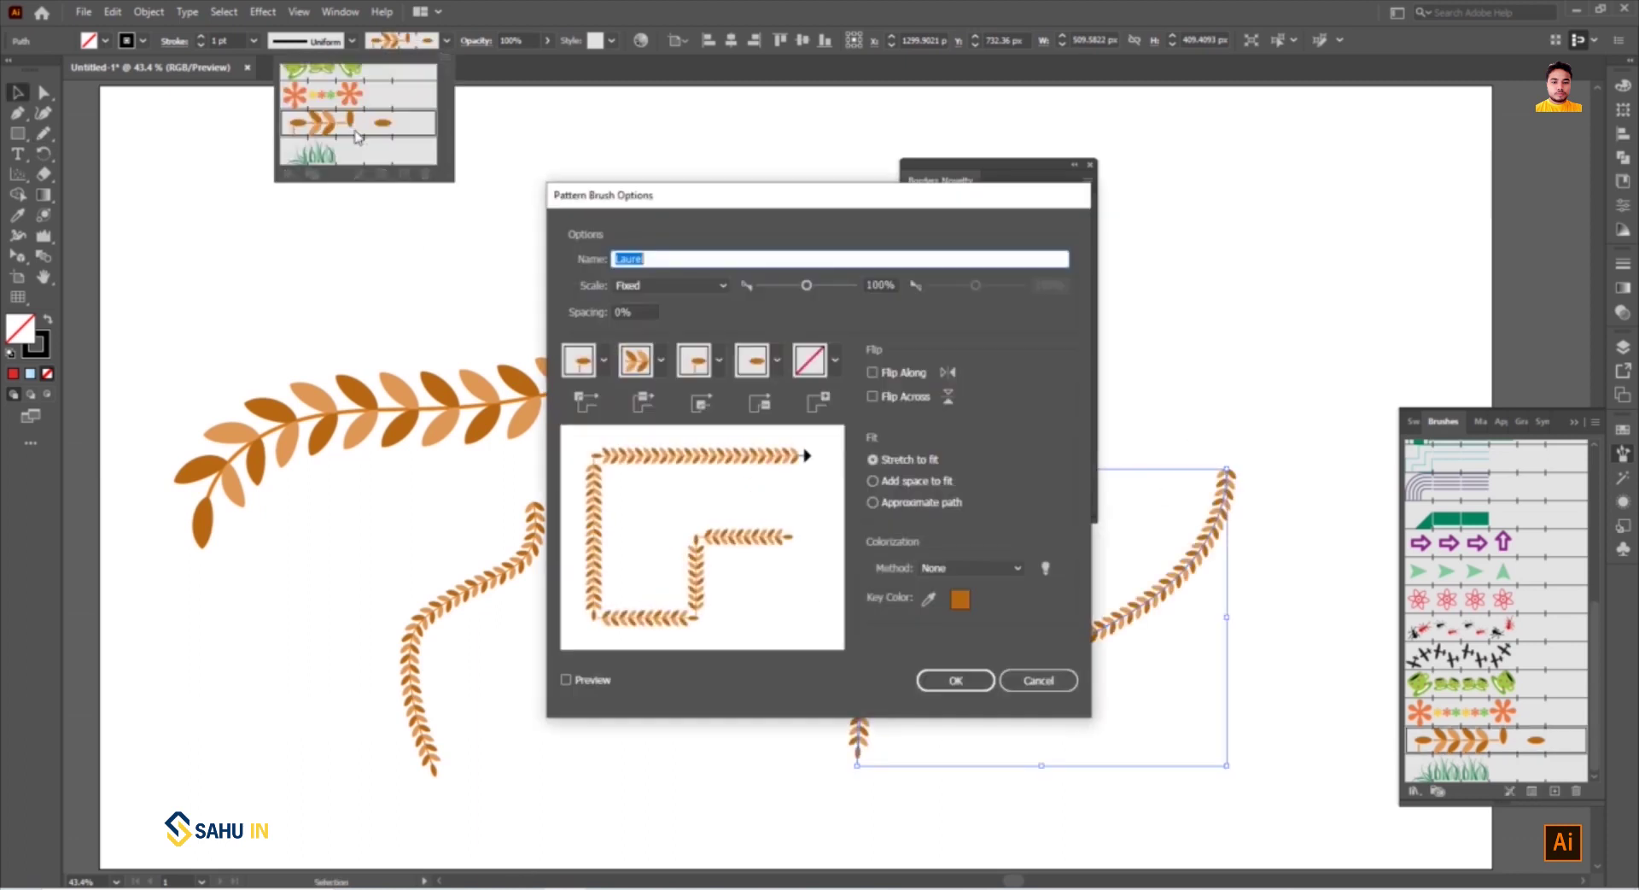
Cancel the Laurel Pattern Brush Options unchanged and close the Borders_Novelty library panel
drag(726, 205, 377, 242)
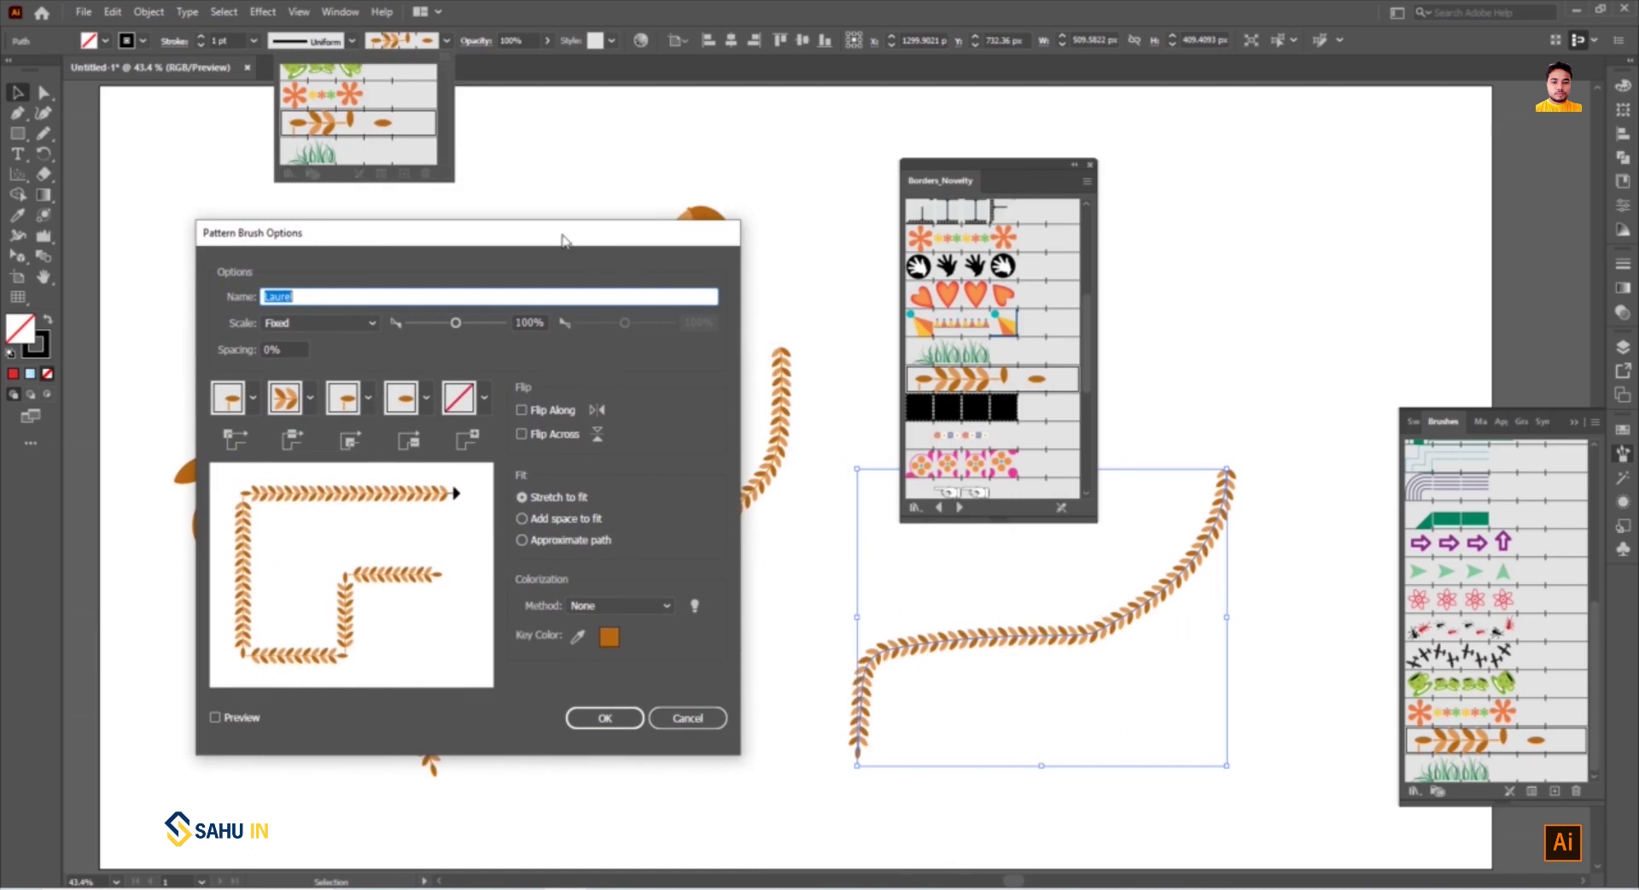
drag(562, 235, 1051, 180)
click(1177, 662)
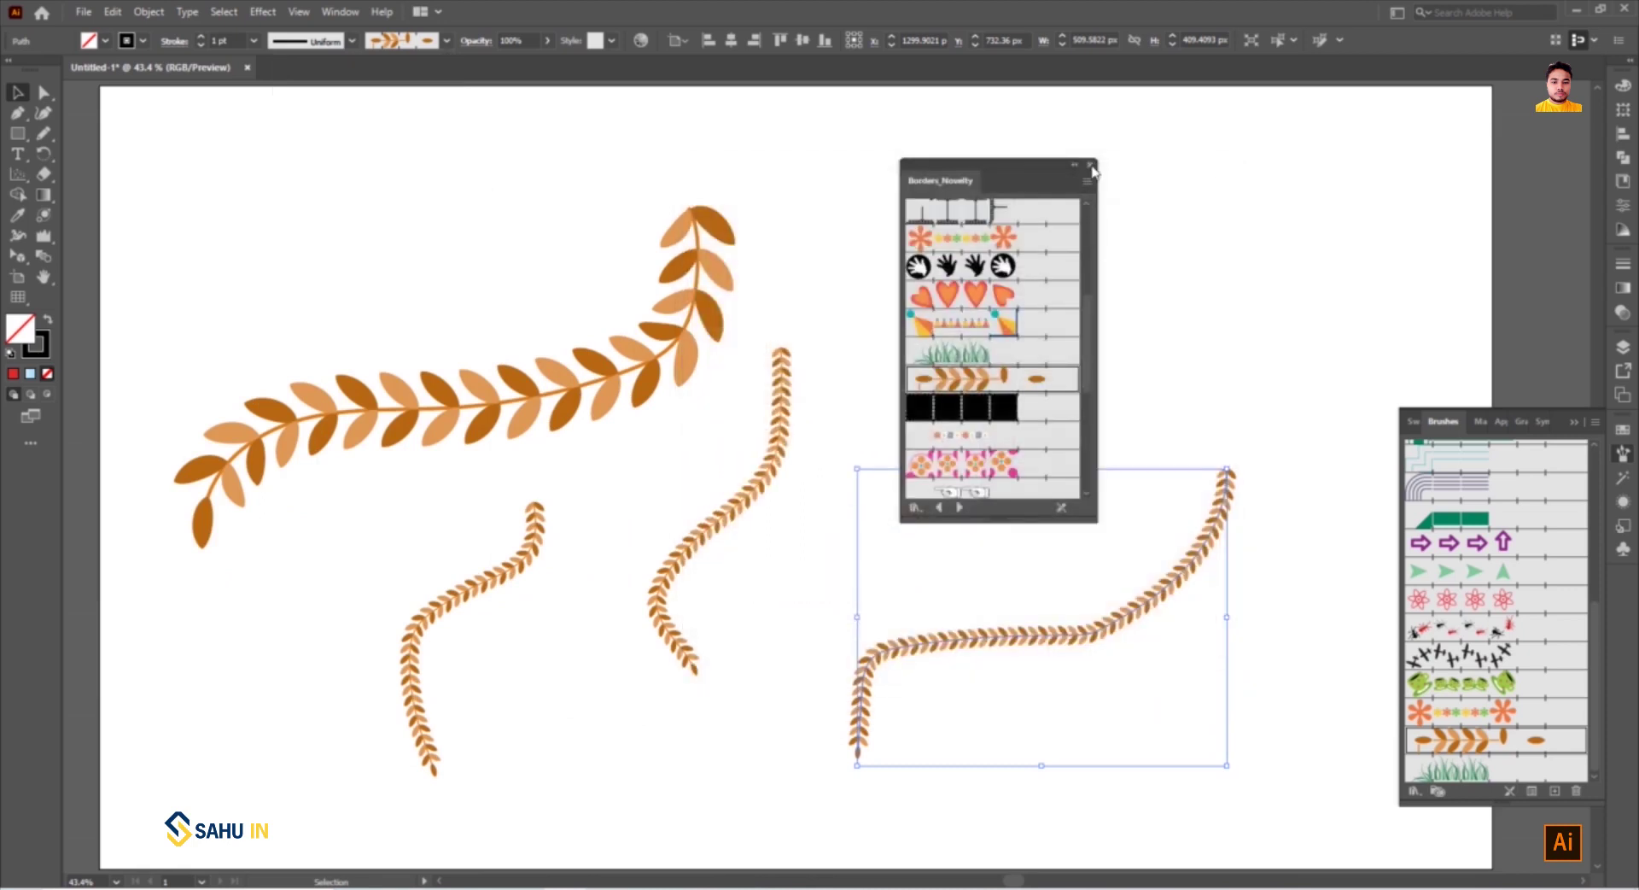
click(1090, 164)
Delete the old strokes and draw a large rectangle framed with the Laurel leaf brush
drag(366, 208, 1155, 757)
key(Delete)
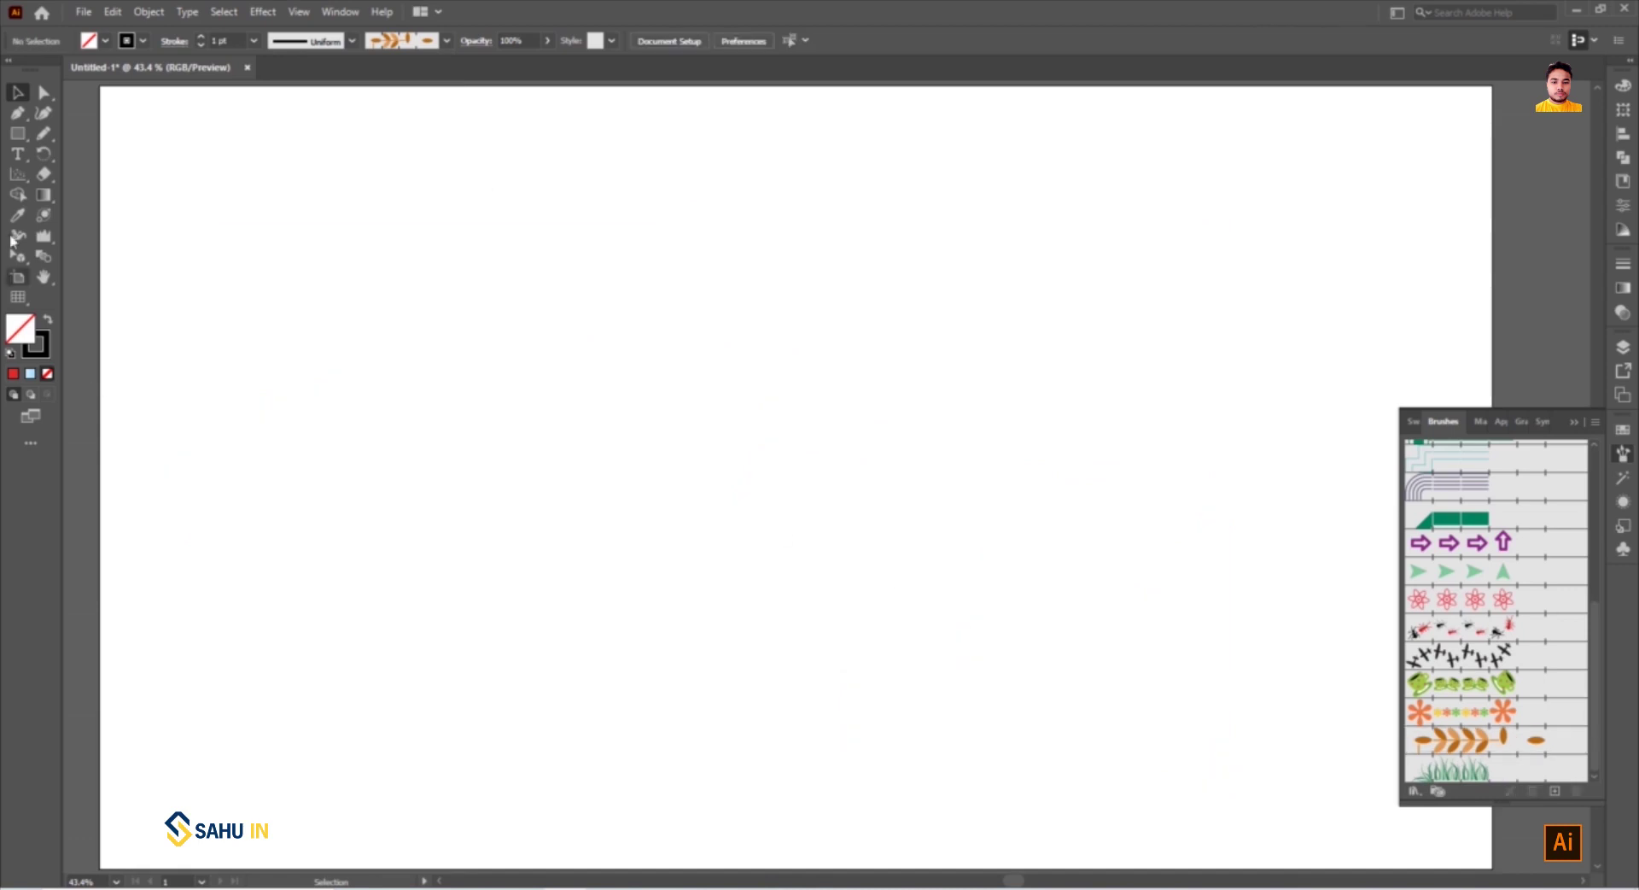
click(17, 134)
mouse_move(374, 242)
mouse_down()
mouse_move(981, 625)
mouse_move(1291, 745)
mouse_up()
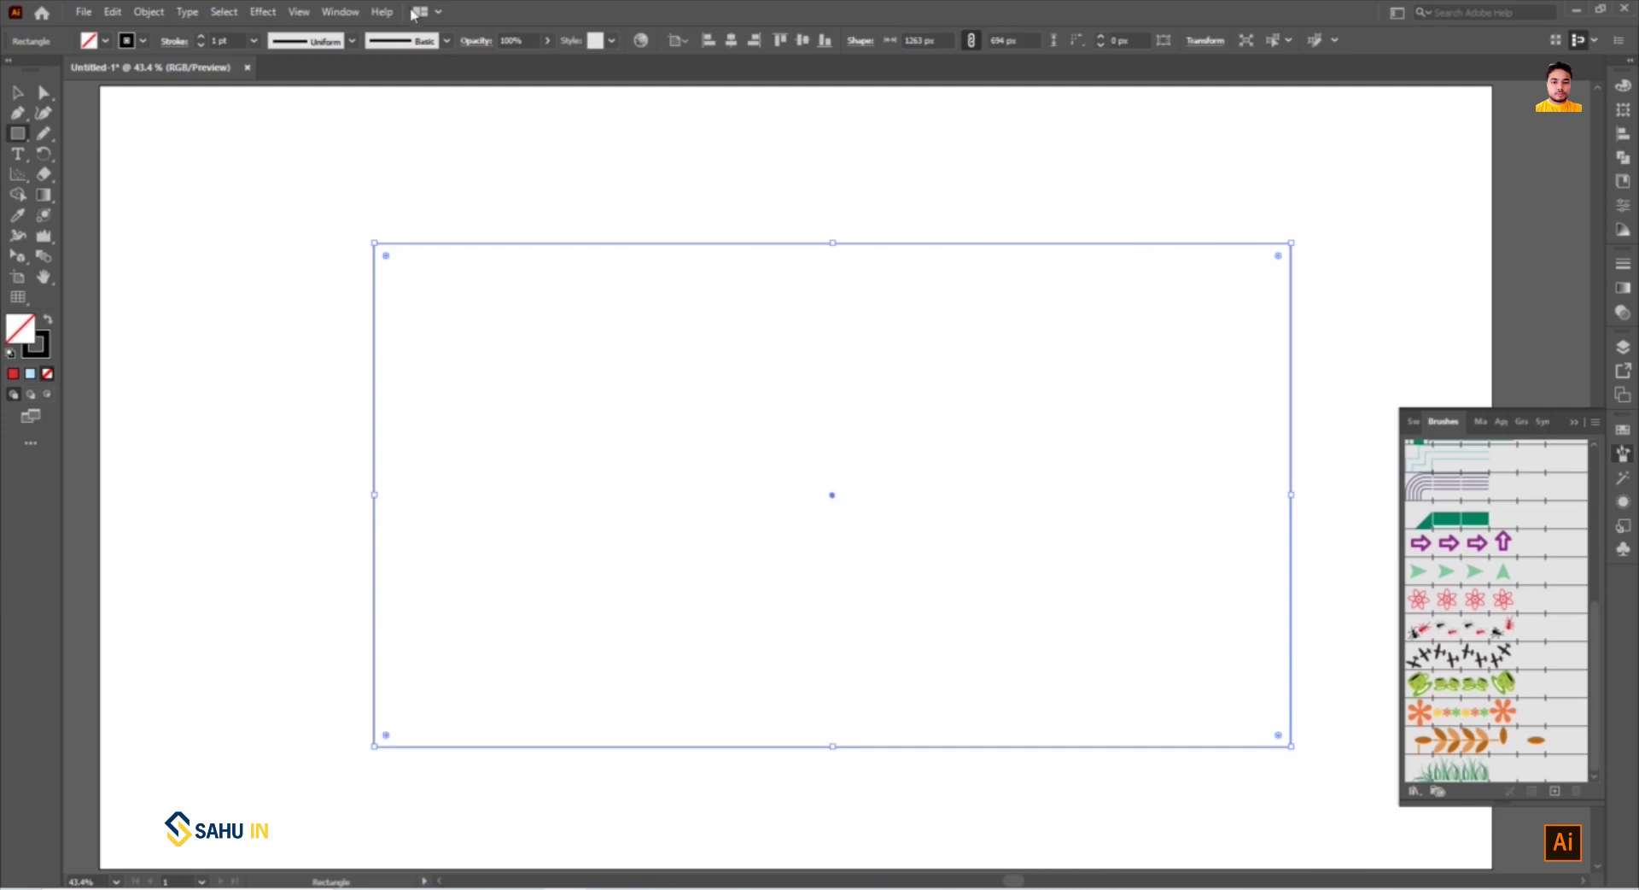
click(445, 41)
click(356, 117)
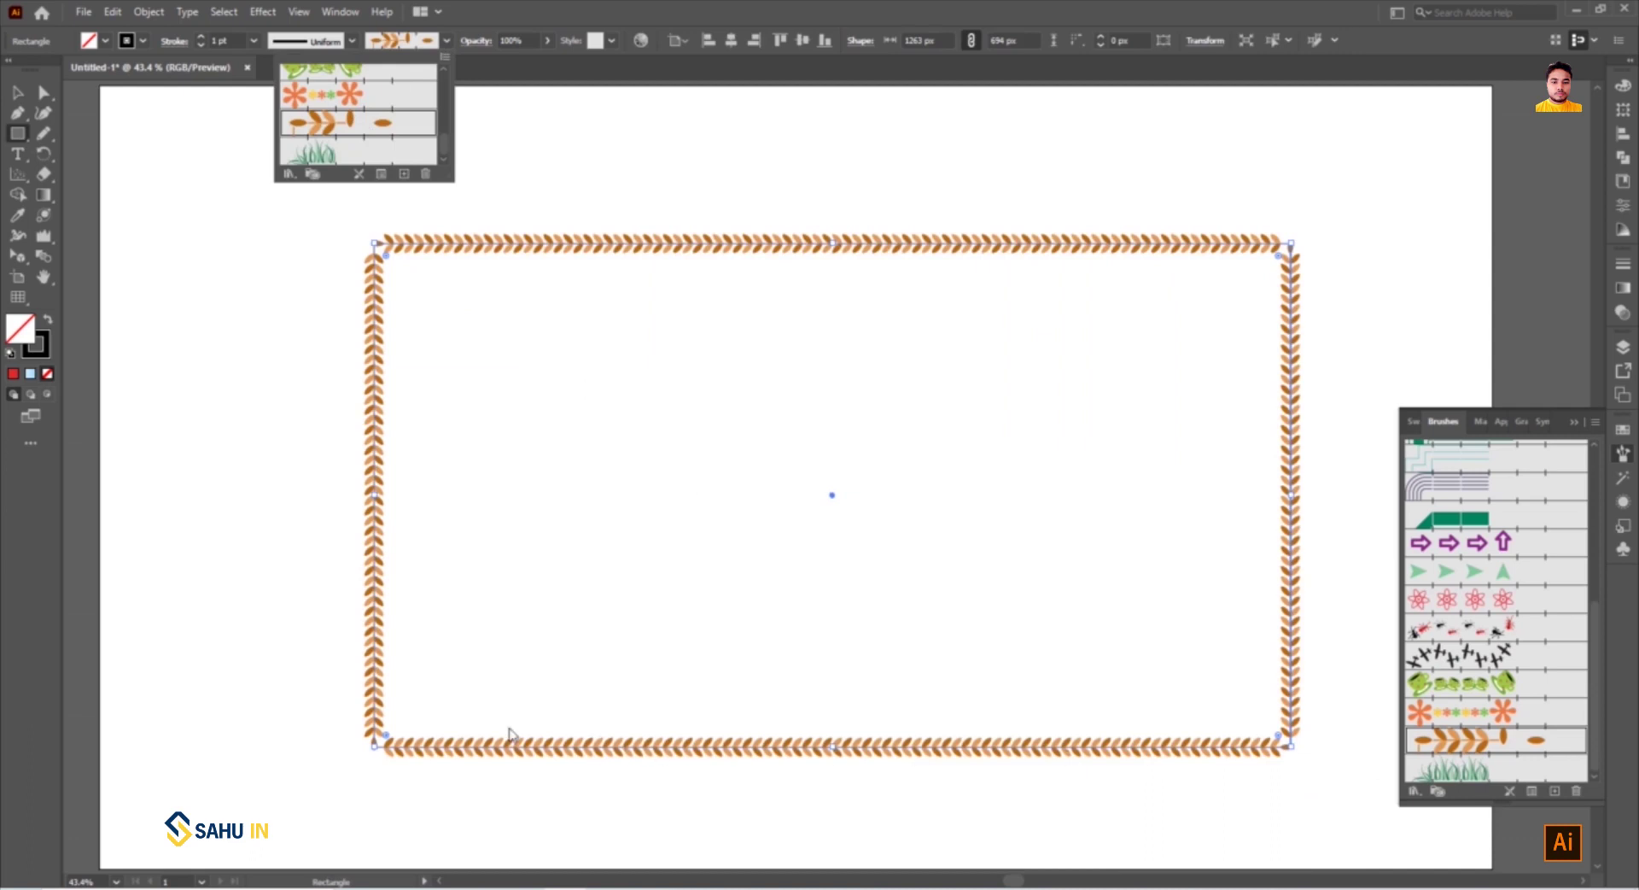
In Laurel's Pattern Brush Options, try Auto-Centered, blue flower and Original outer corner tiles
double_click(345, 129)
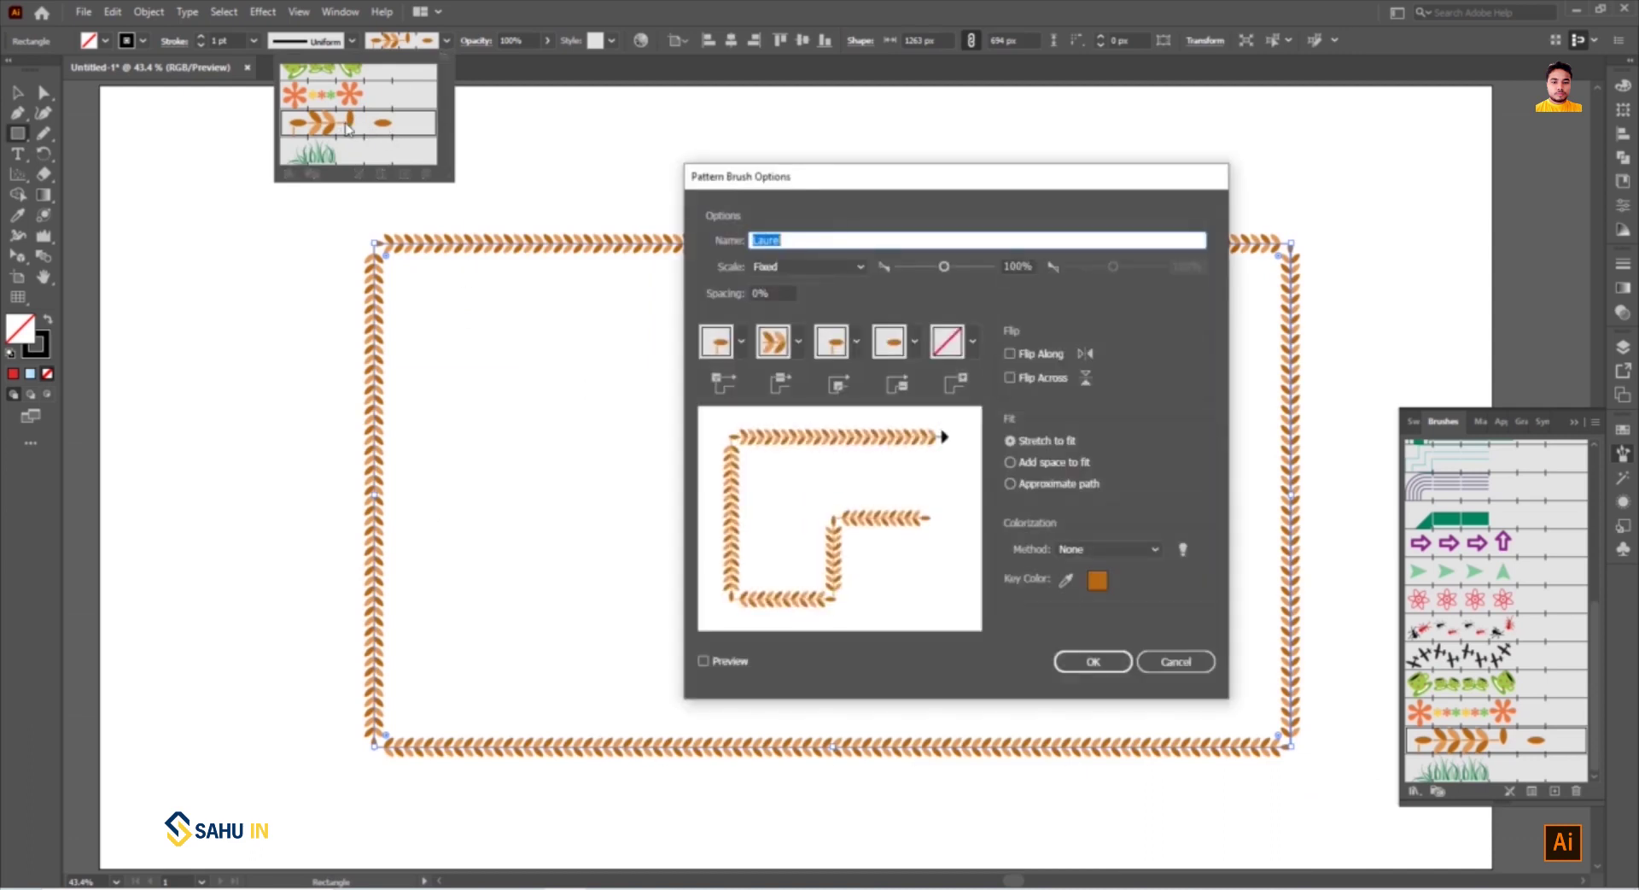
drag(840, 175, 979, 159)
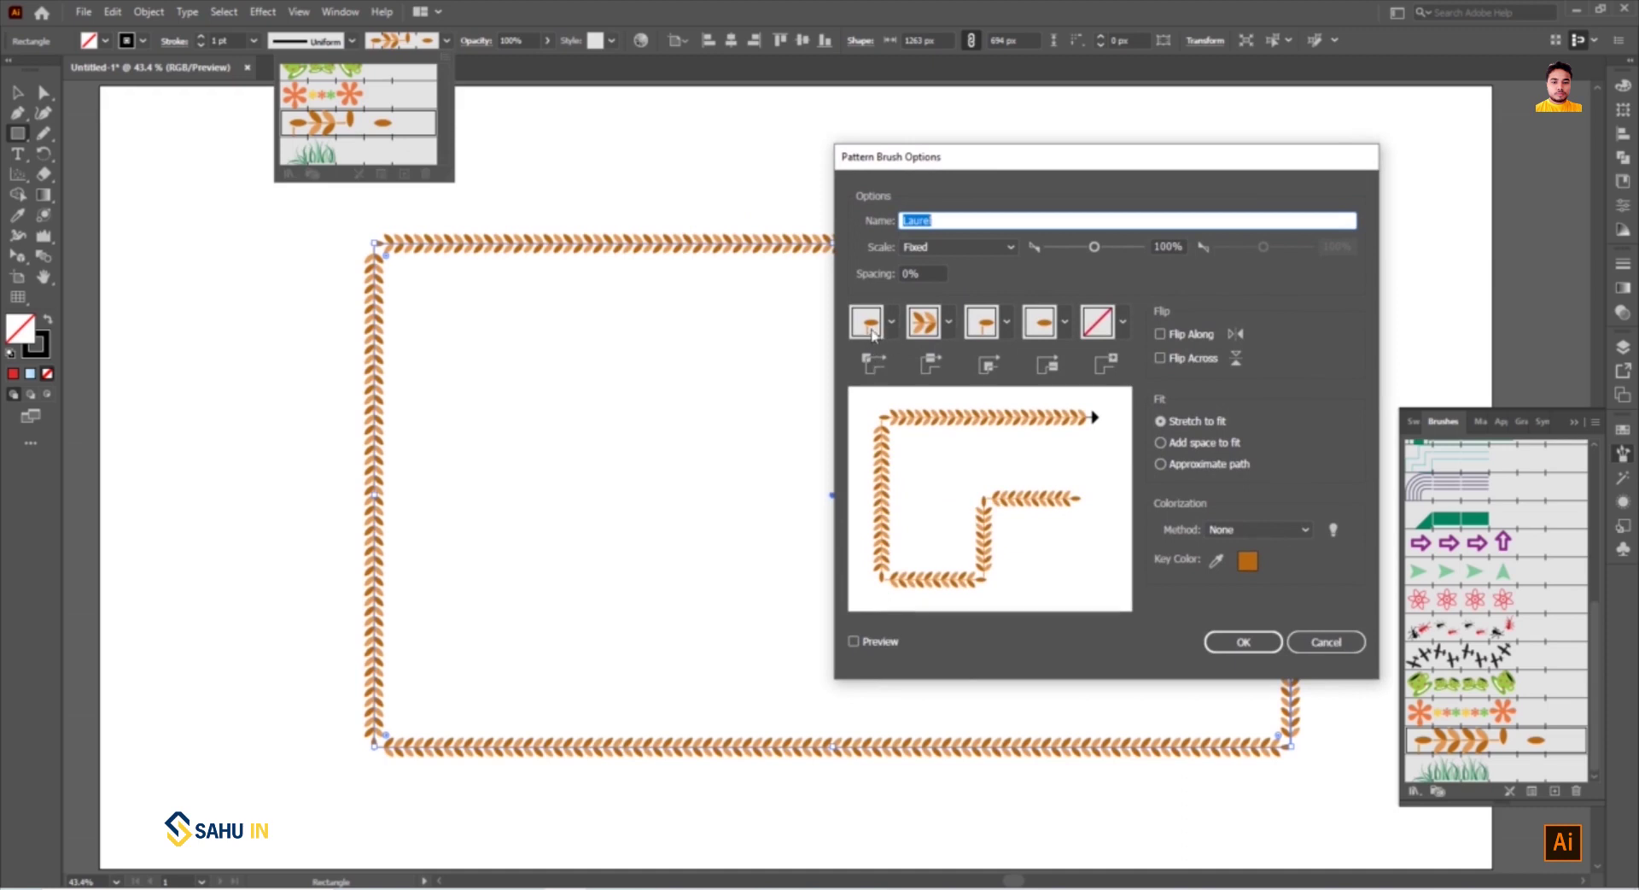
click(875, 335)
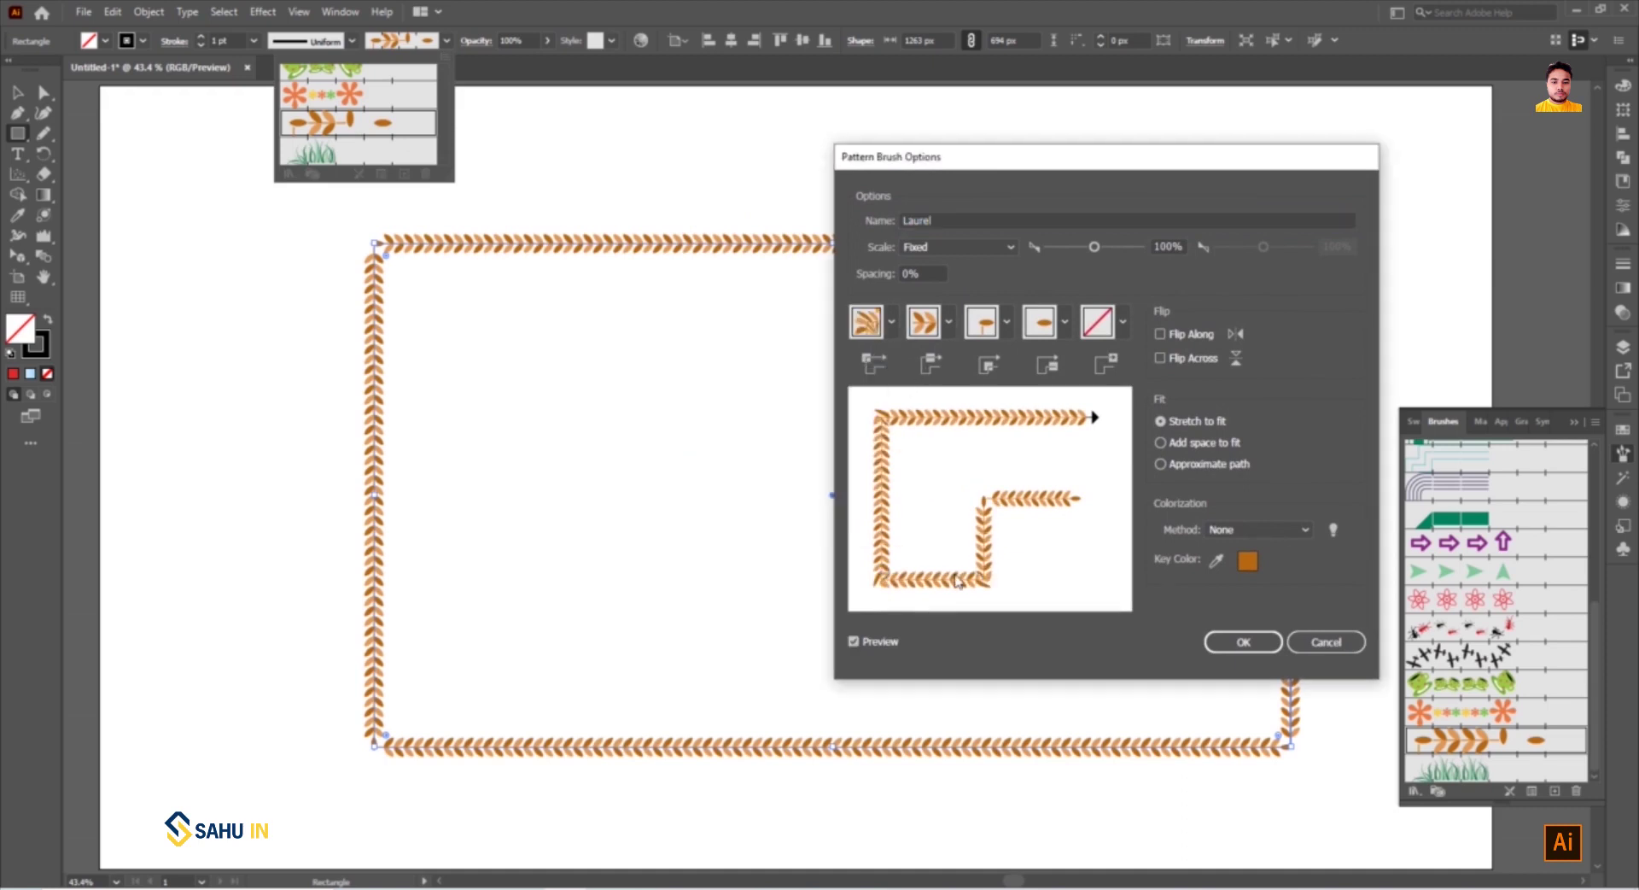
click(892, 321)
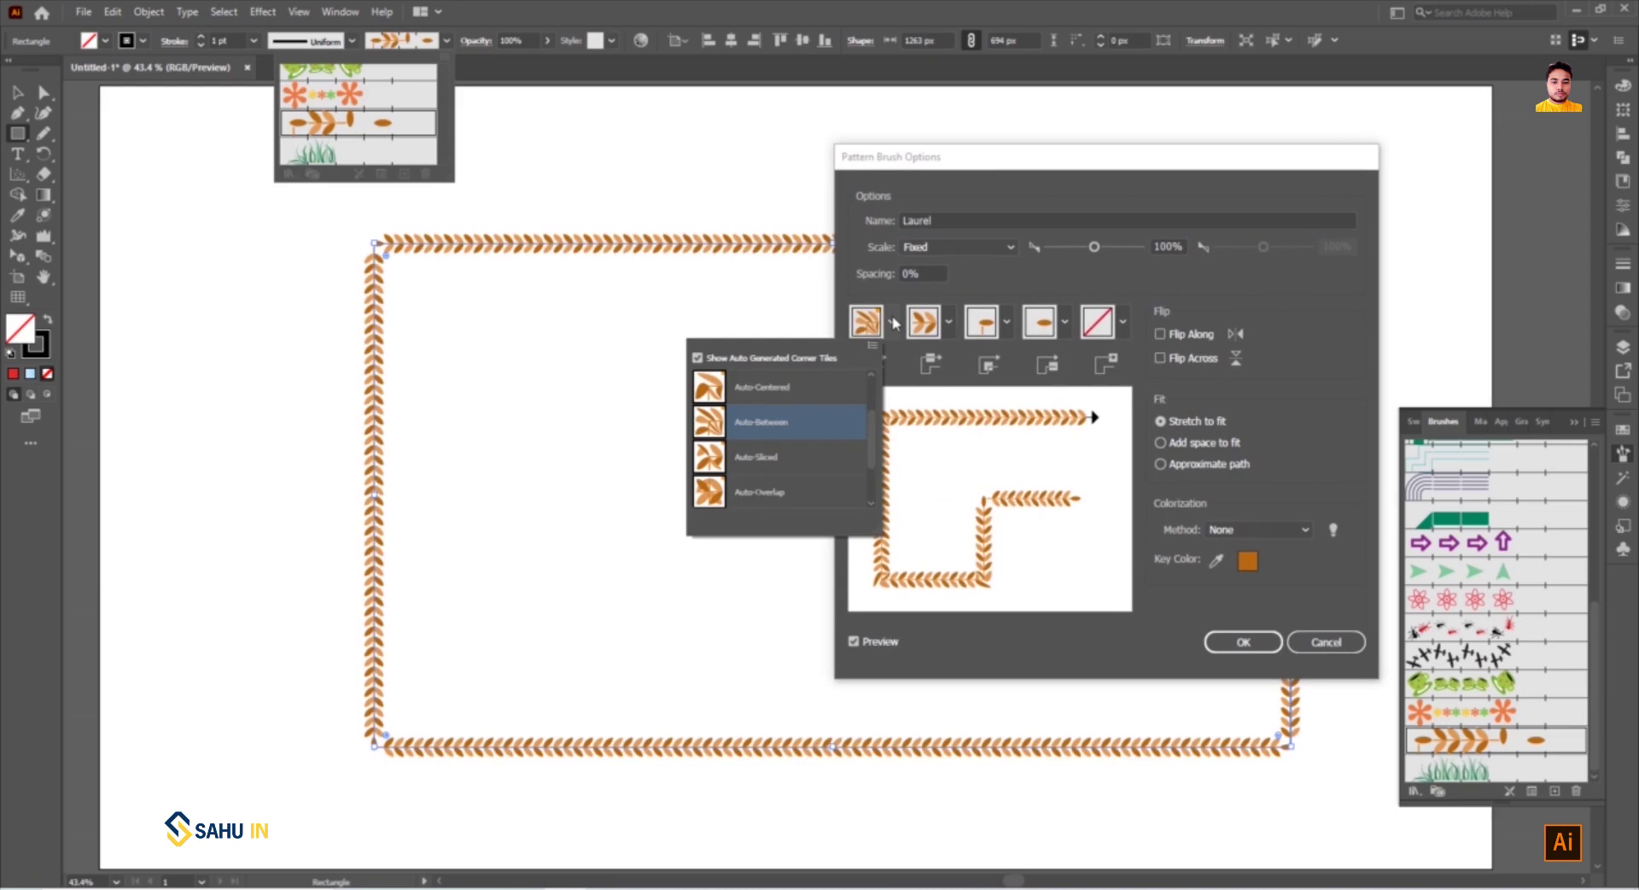
click(734, 383)
drag(893, 326, 893, 342)
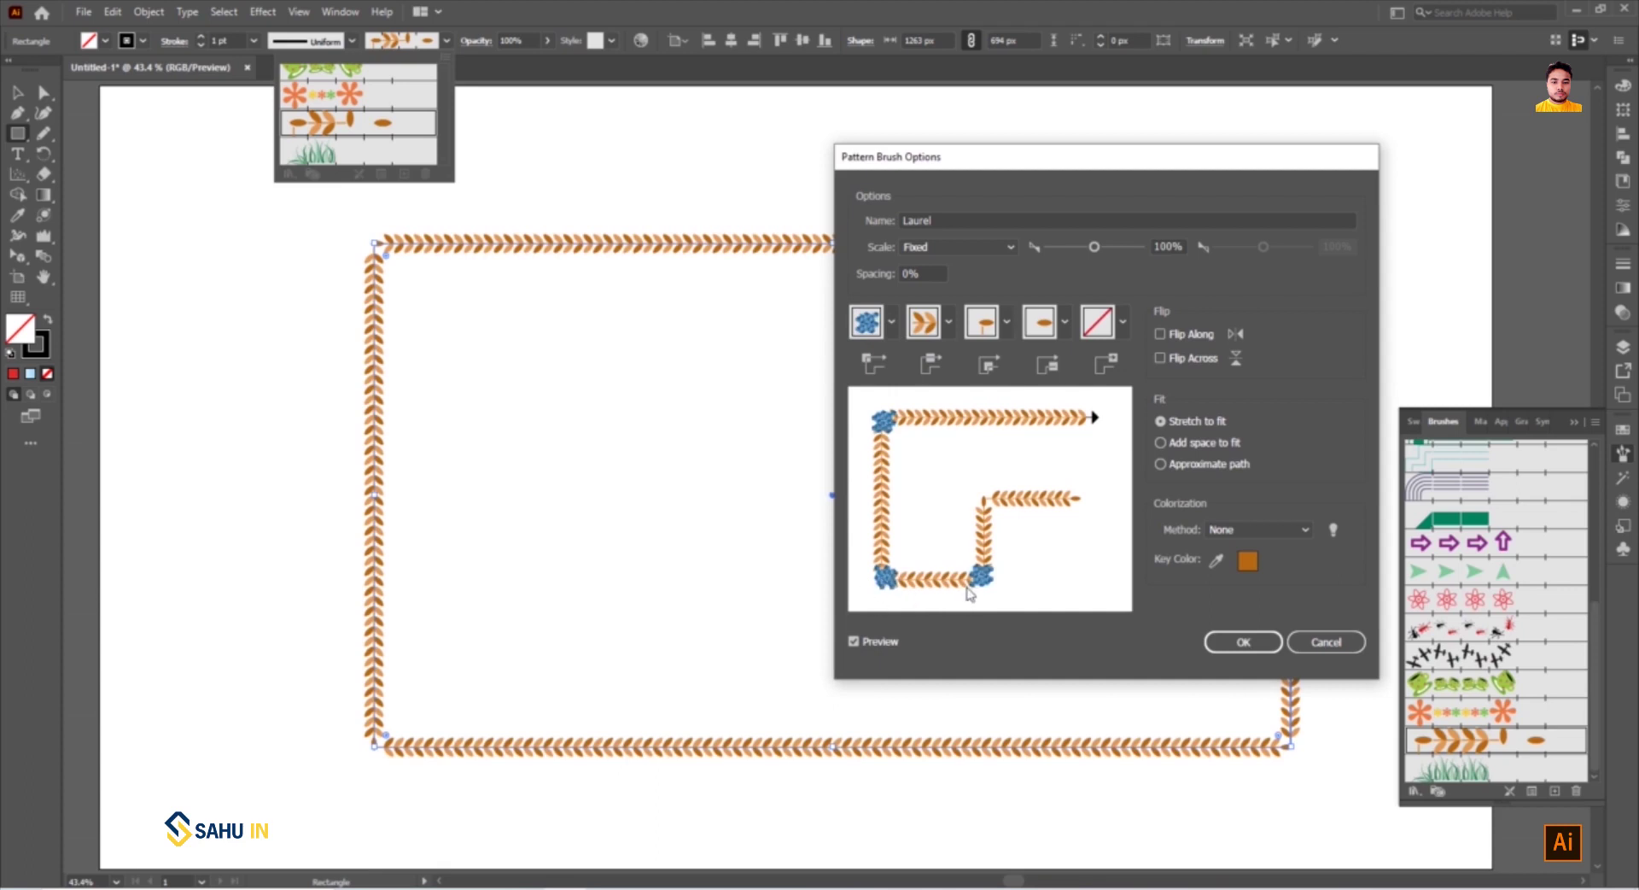
click(893, 328)
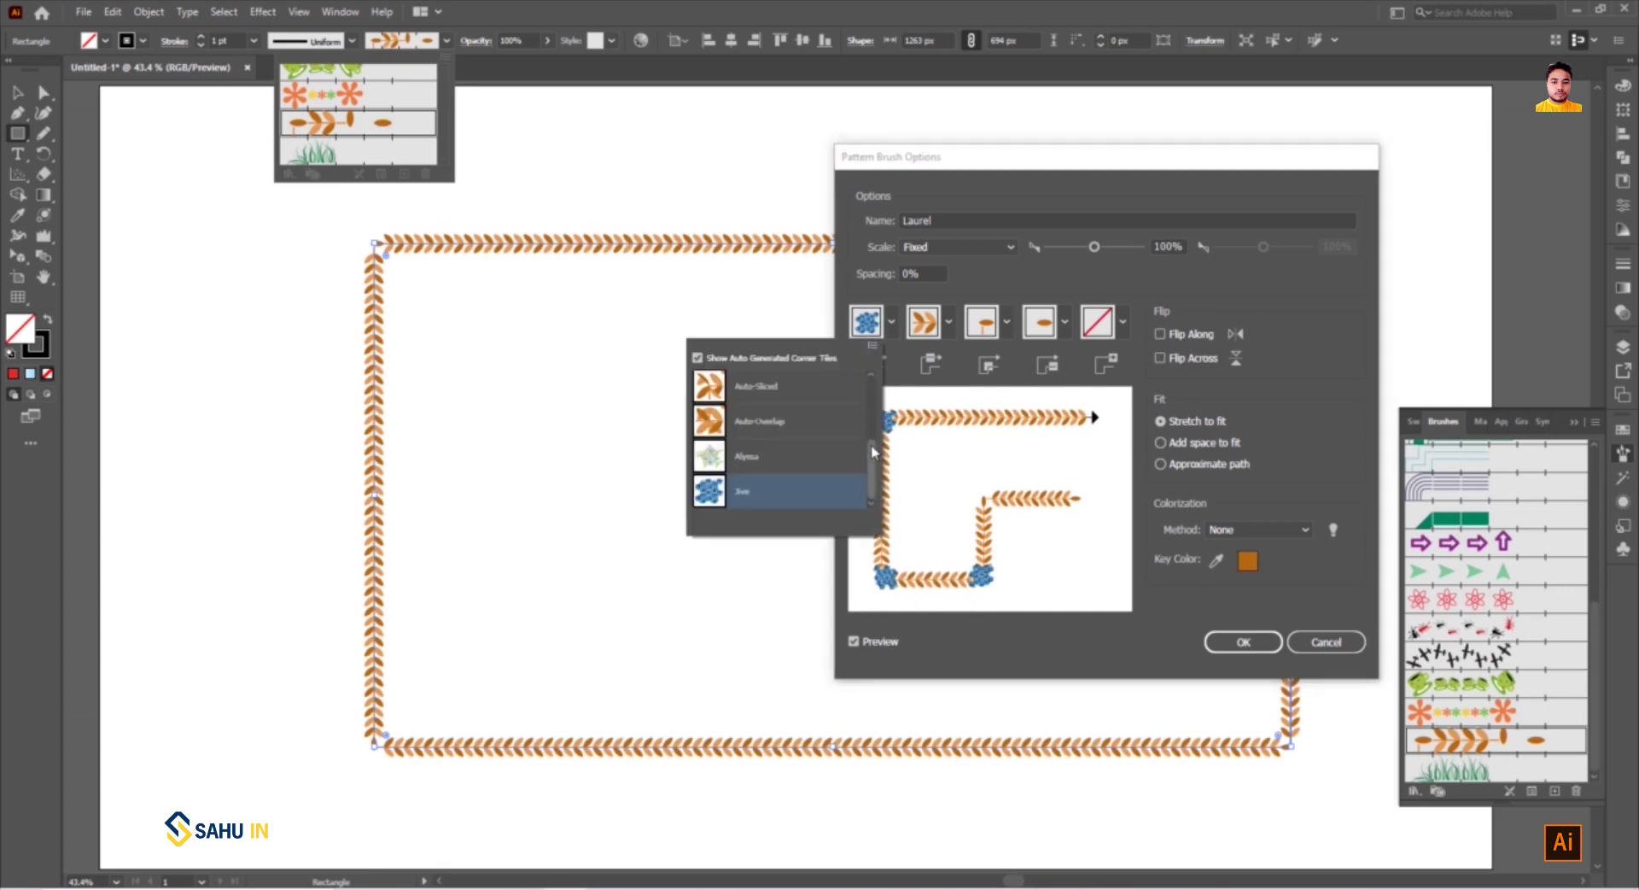
scroll(868, 407, up, 3)
scroll(878, 397, up, 1)
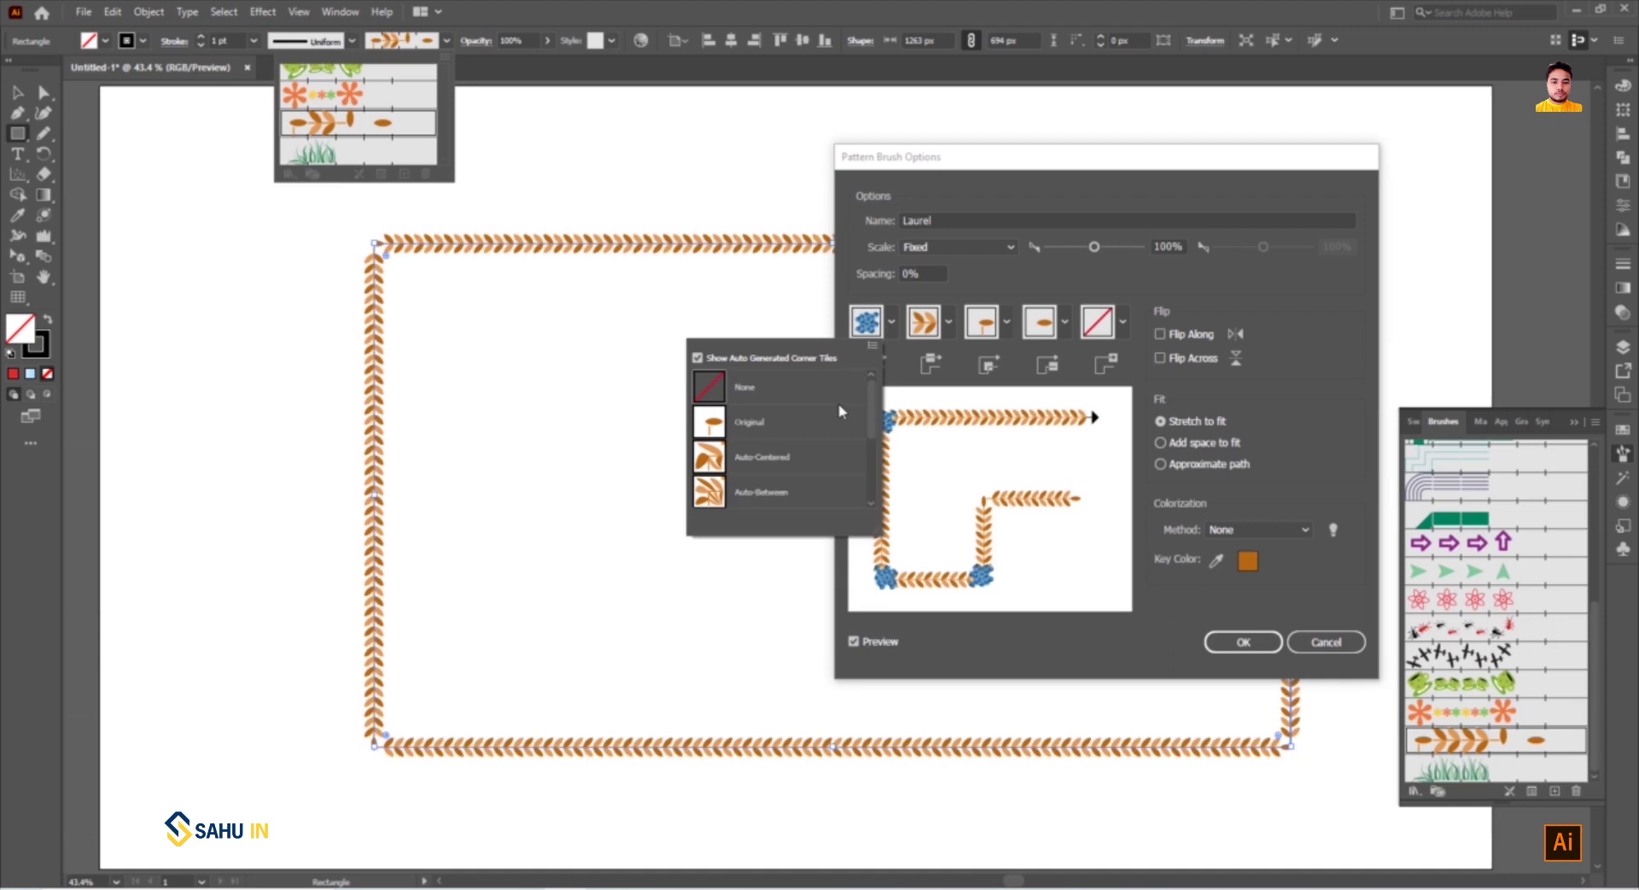
click(763, 423)
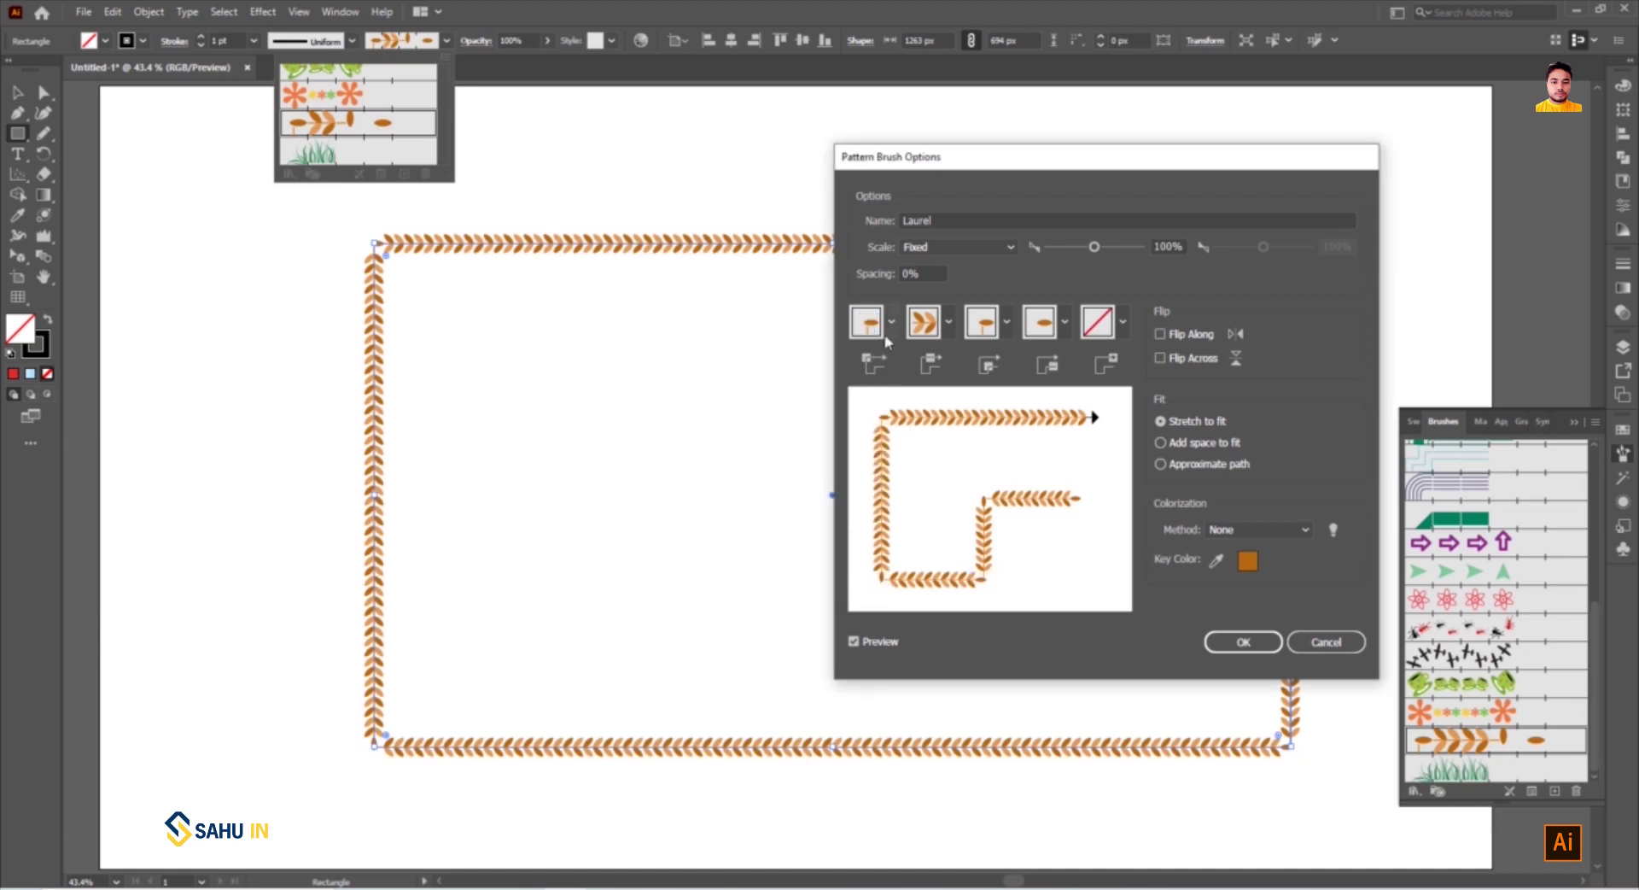
click(892, 324)
click(782, 427)
click(891, 325)
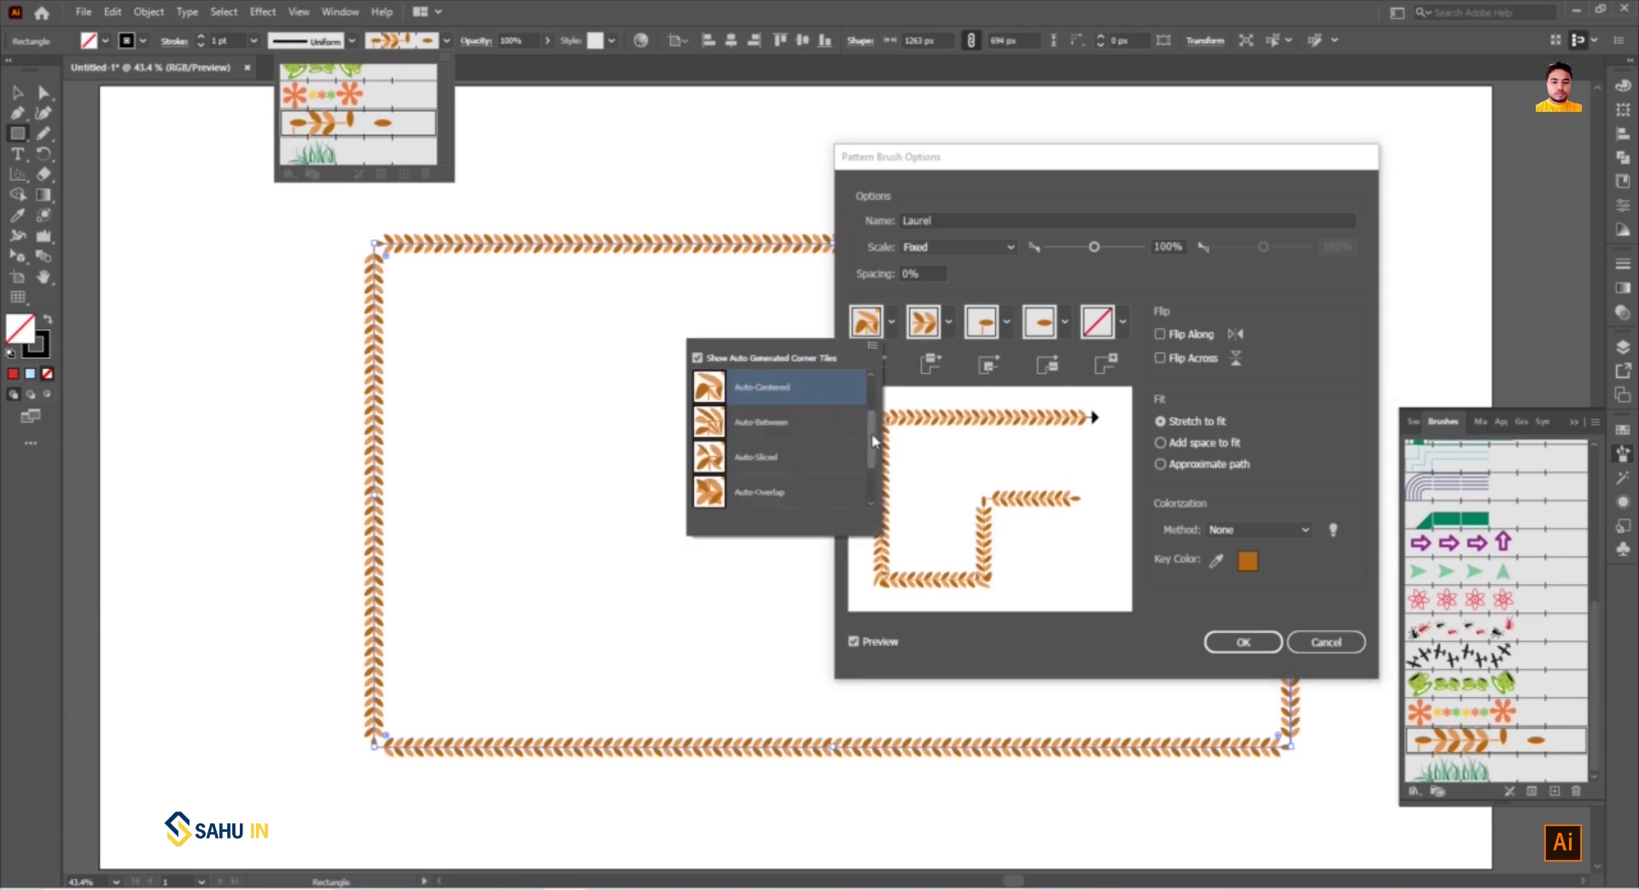
Set the outer corner, start and inner corner tiles to the green Alyssa flower
scroll(790, 460, down, 2)
click(708, 459)
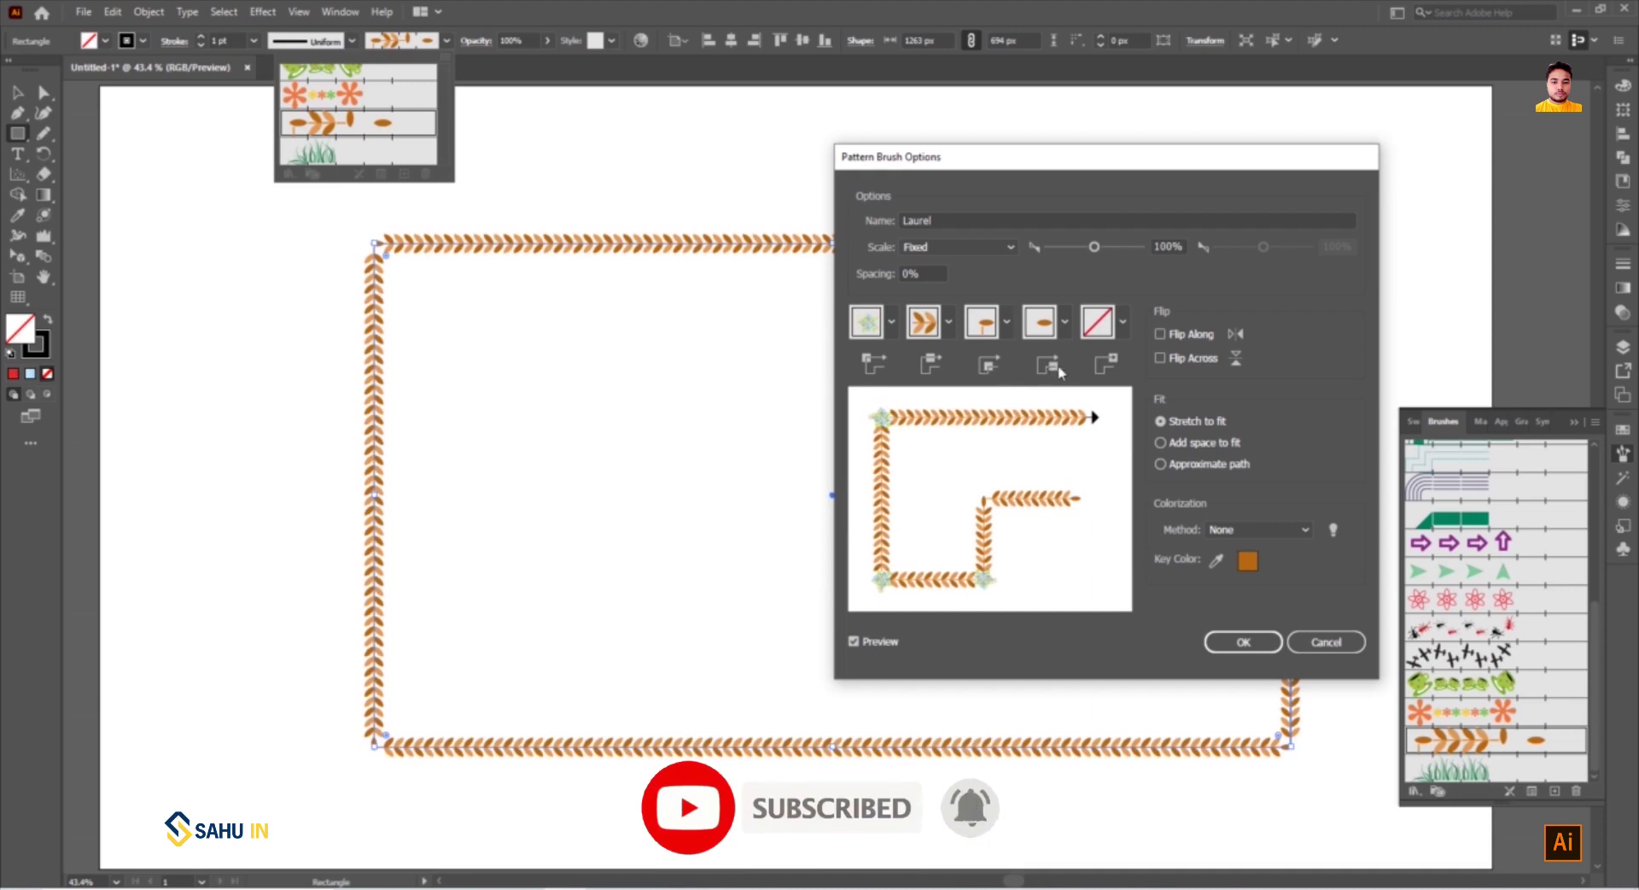
click(1064, 324)
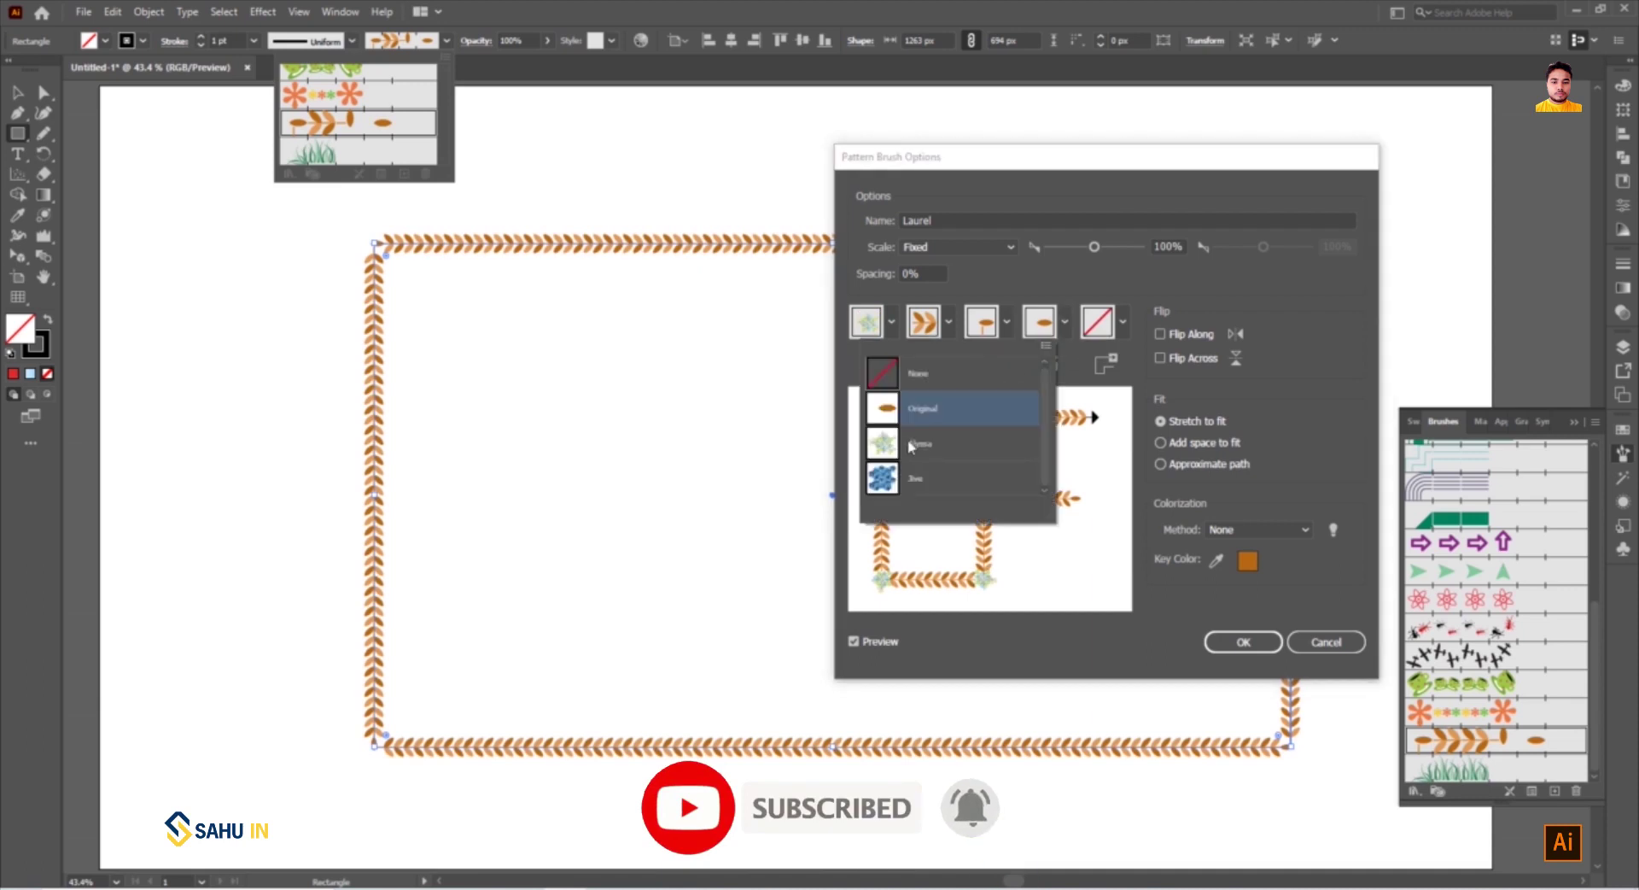
click(884, 450)
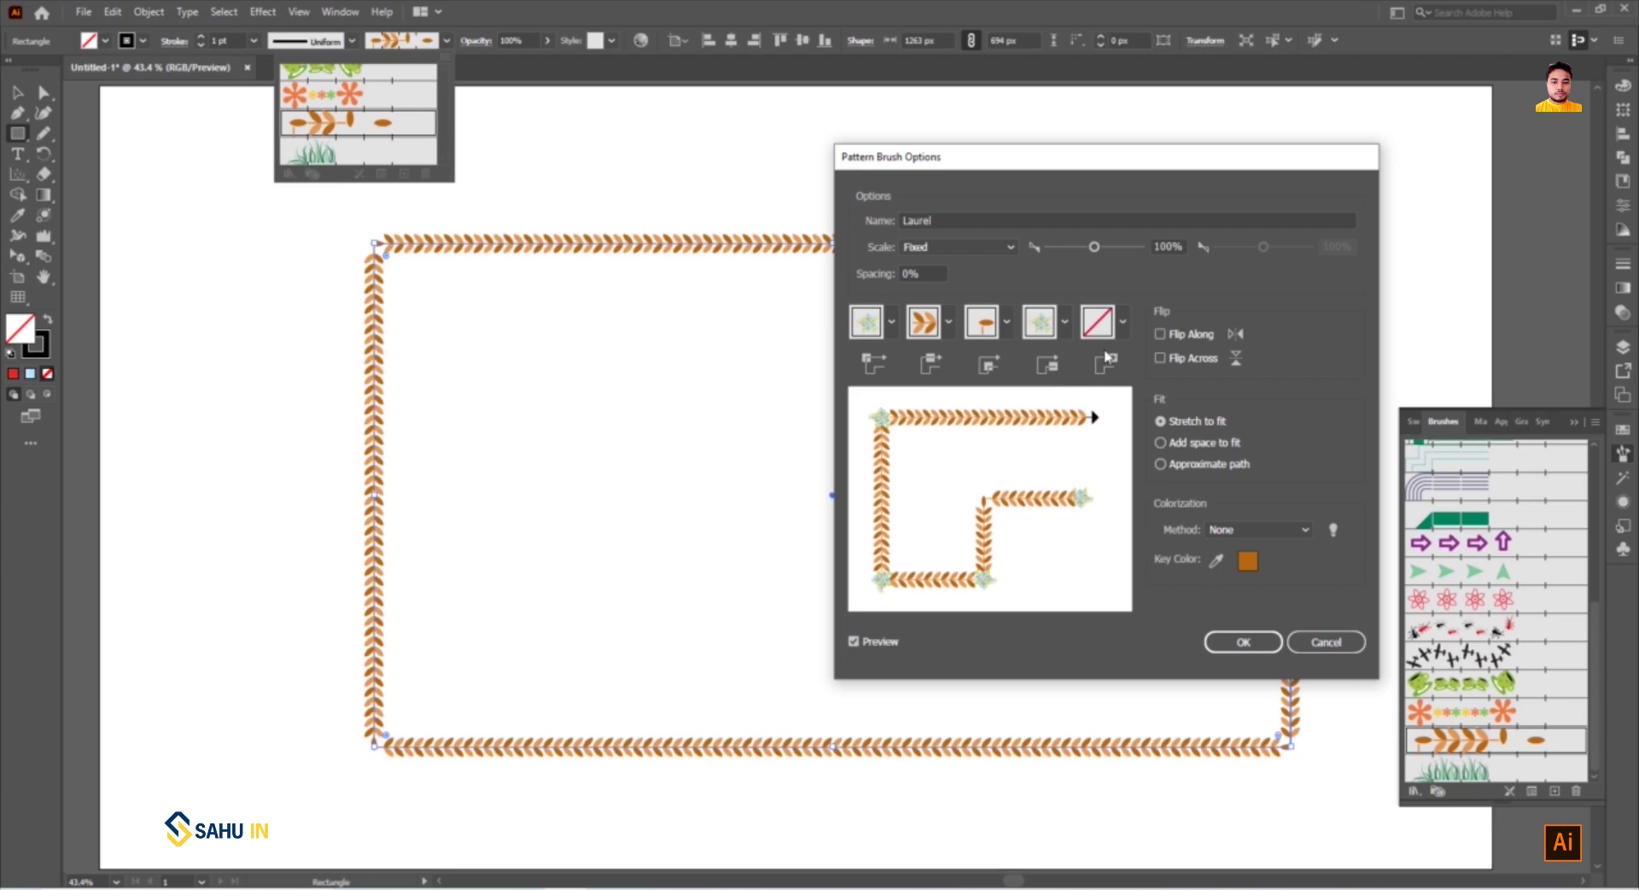
click(1007, 322)
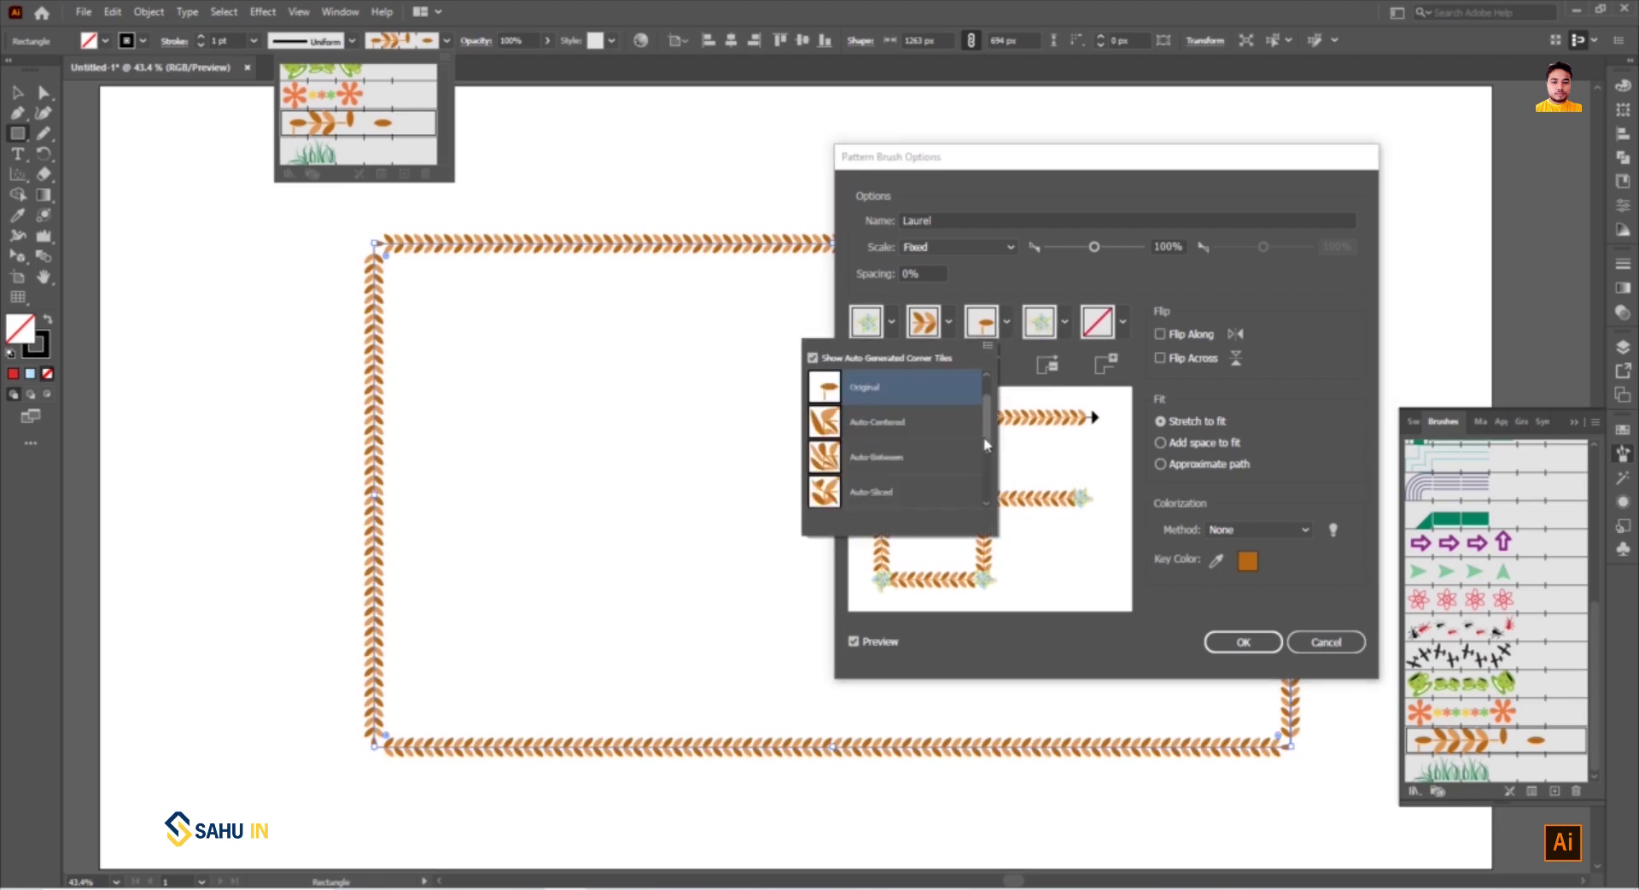
scroll(942, 475, down, 3)
click(864, 458)
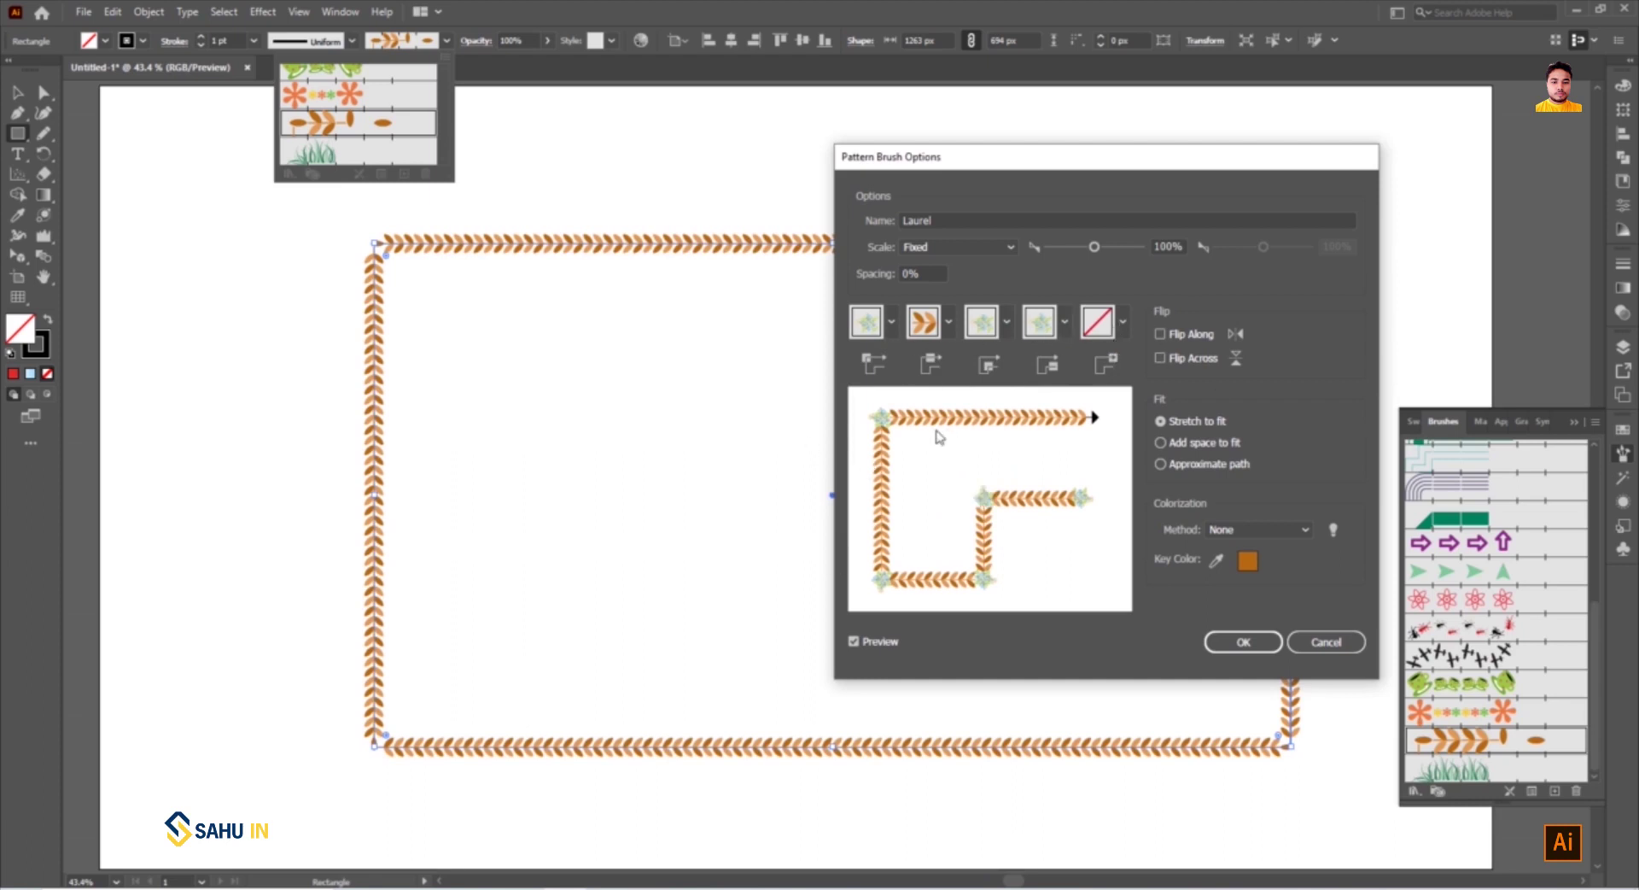
drag(1088, 167, 924, 176)
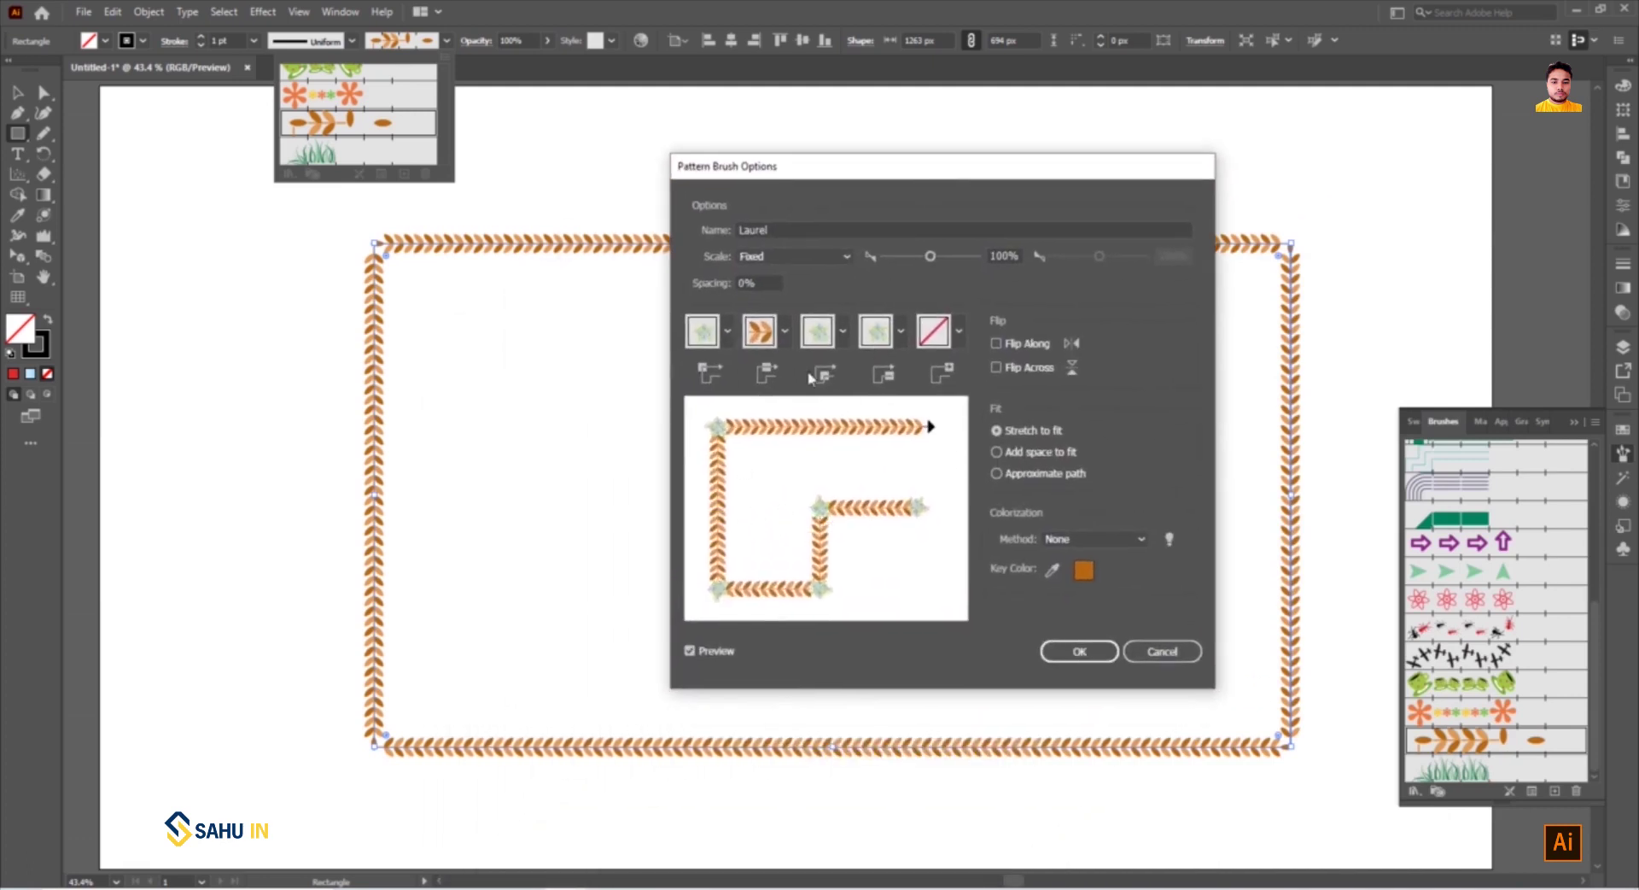
Set the side and end tiles to the green Alyssa flower and enable Flip Along
click(772, 338)
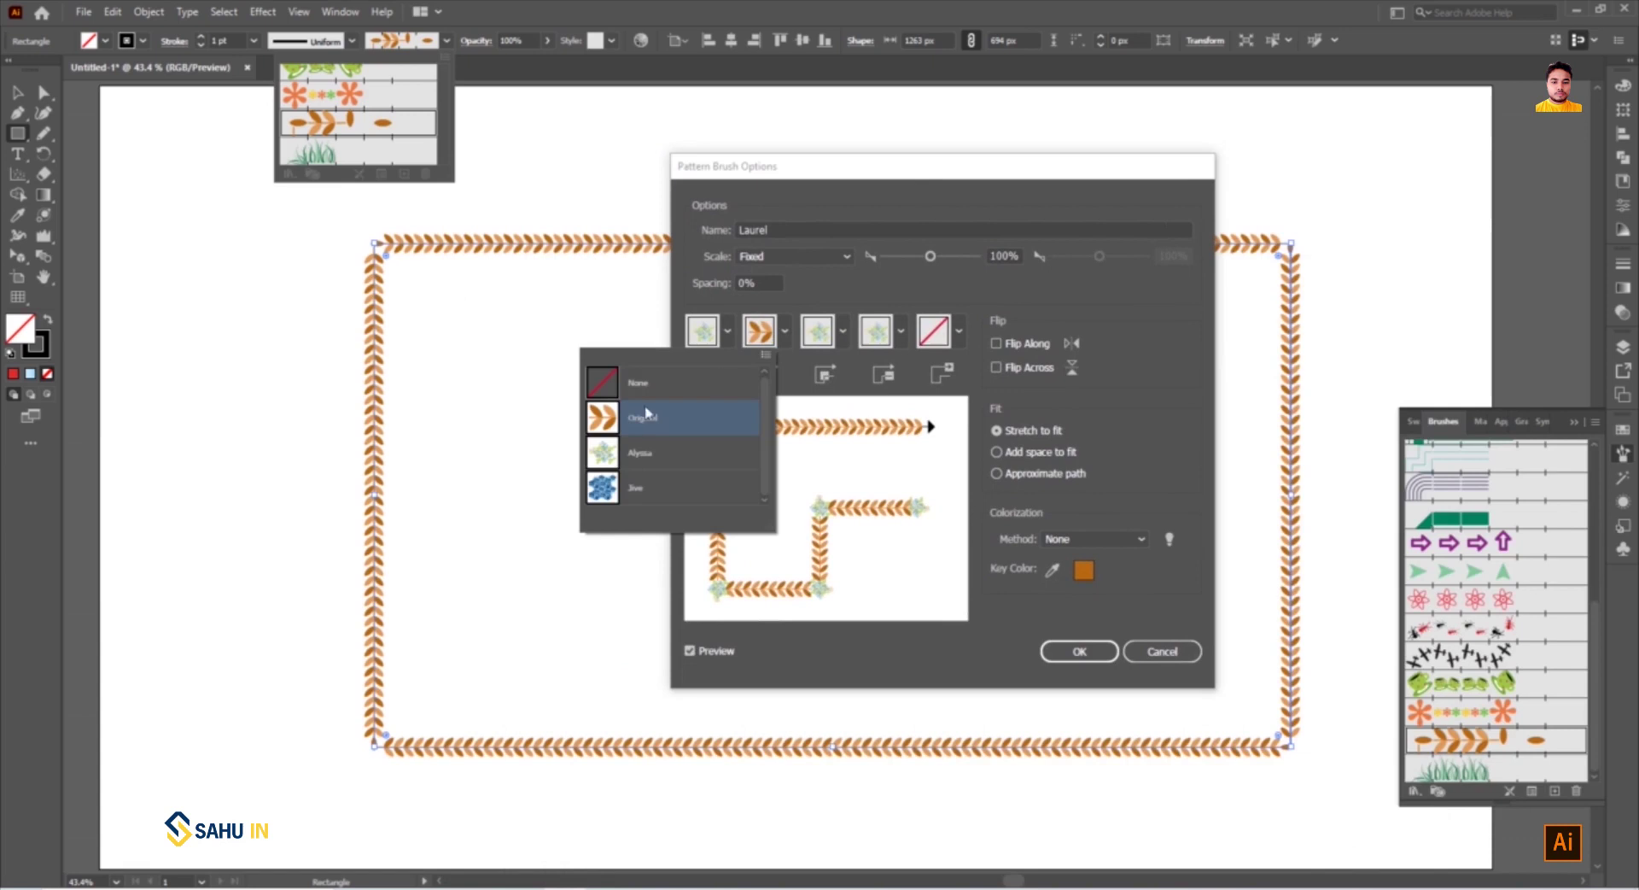
click(606, 459)
click(747, 369)
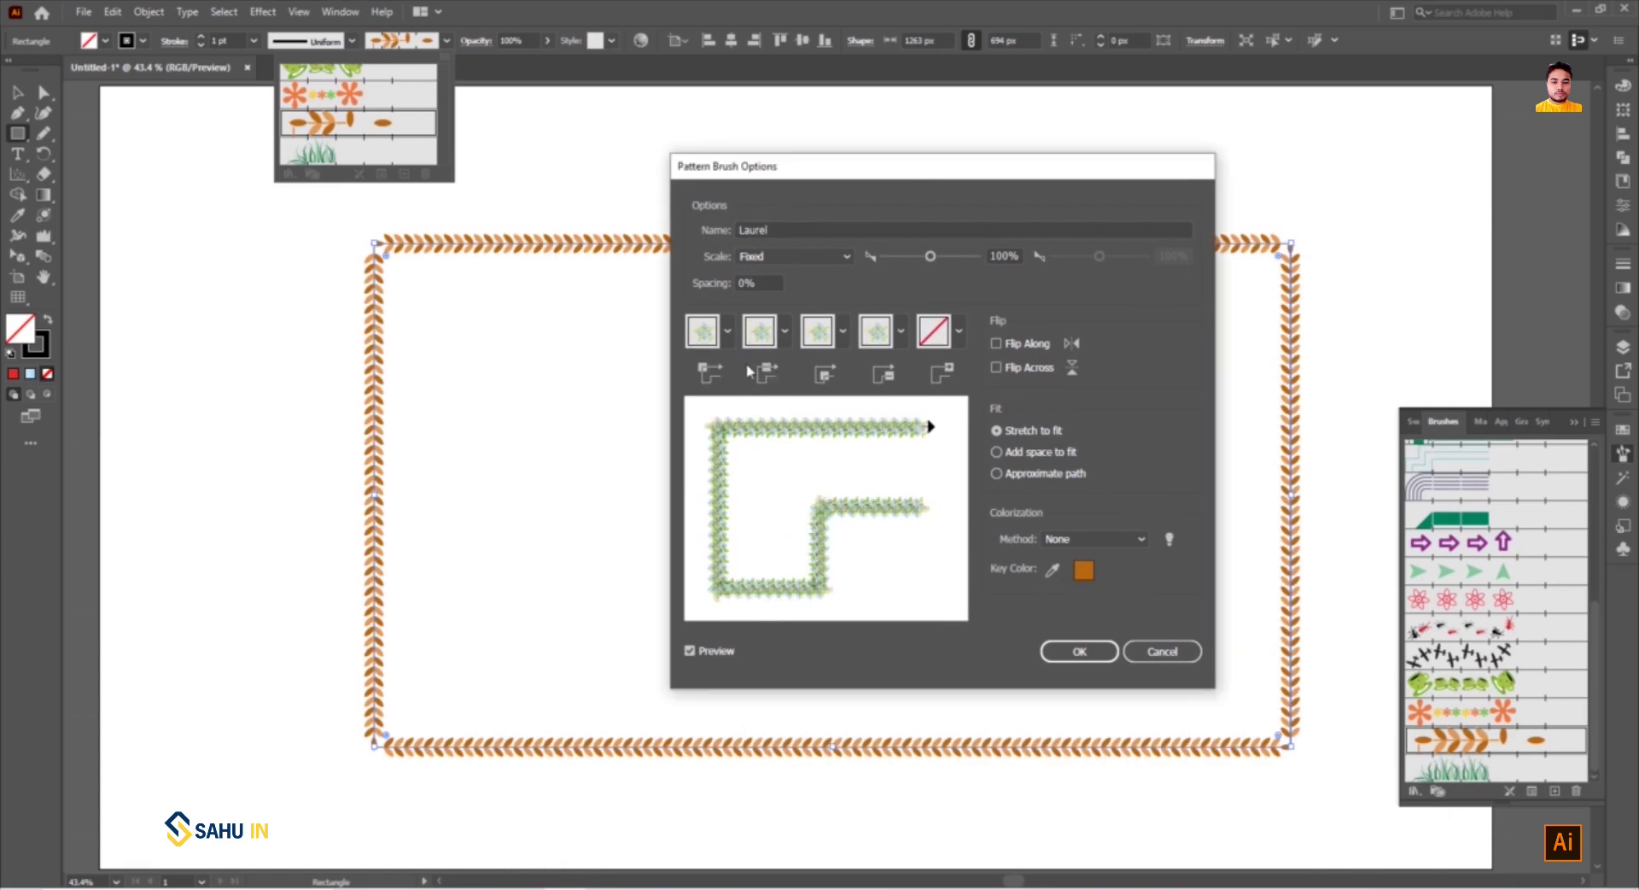
click(961, 328)
click(796, 470)
click(997, 344)
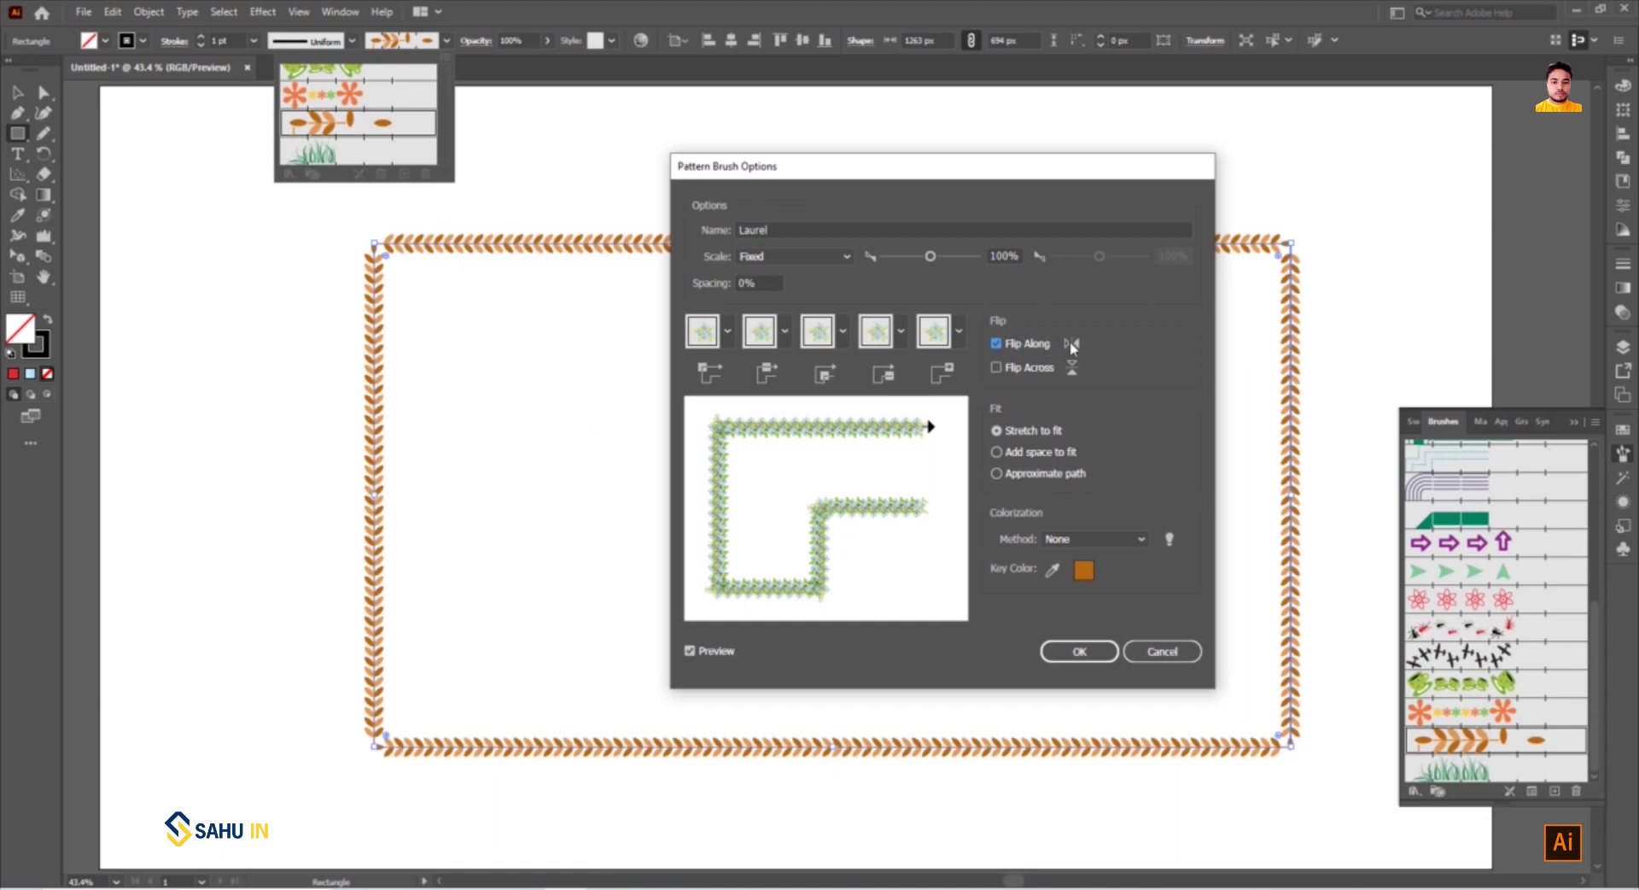
Turn on Flip Across, turn off Flip Along, and set the Laurel brush fit to Approximate Path
click(995, 368)
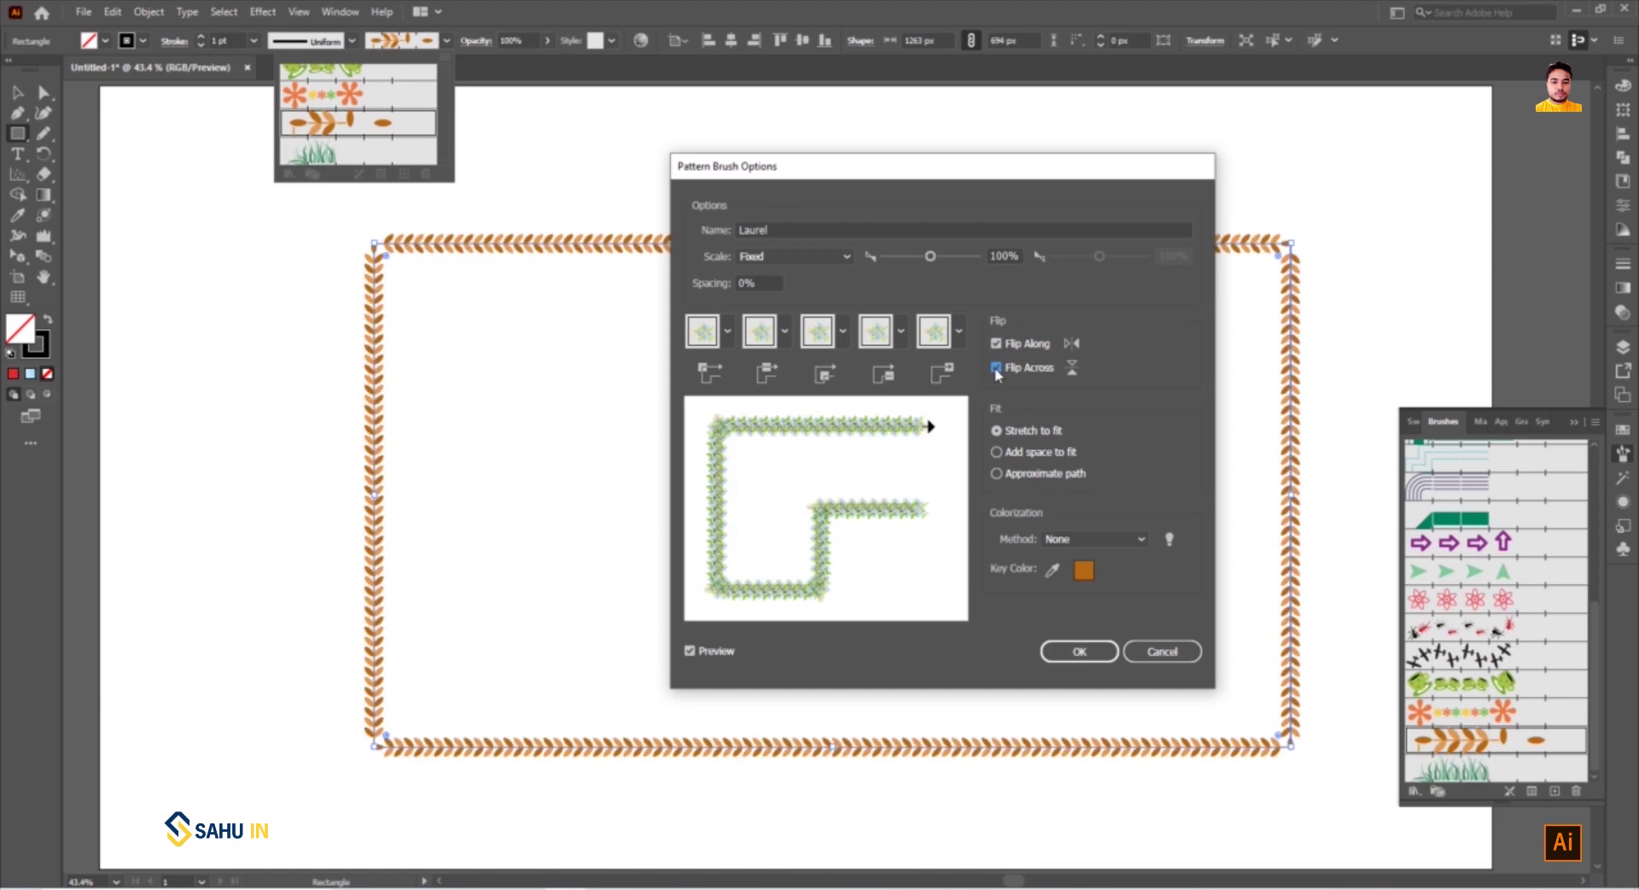
click(995, 368)
click(996, 368)
click(996, 368)
click(995, 368)
click(1004, 370)
click(997, 343)
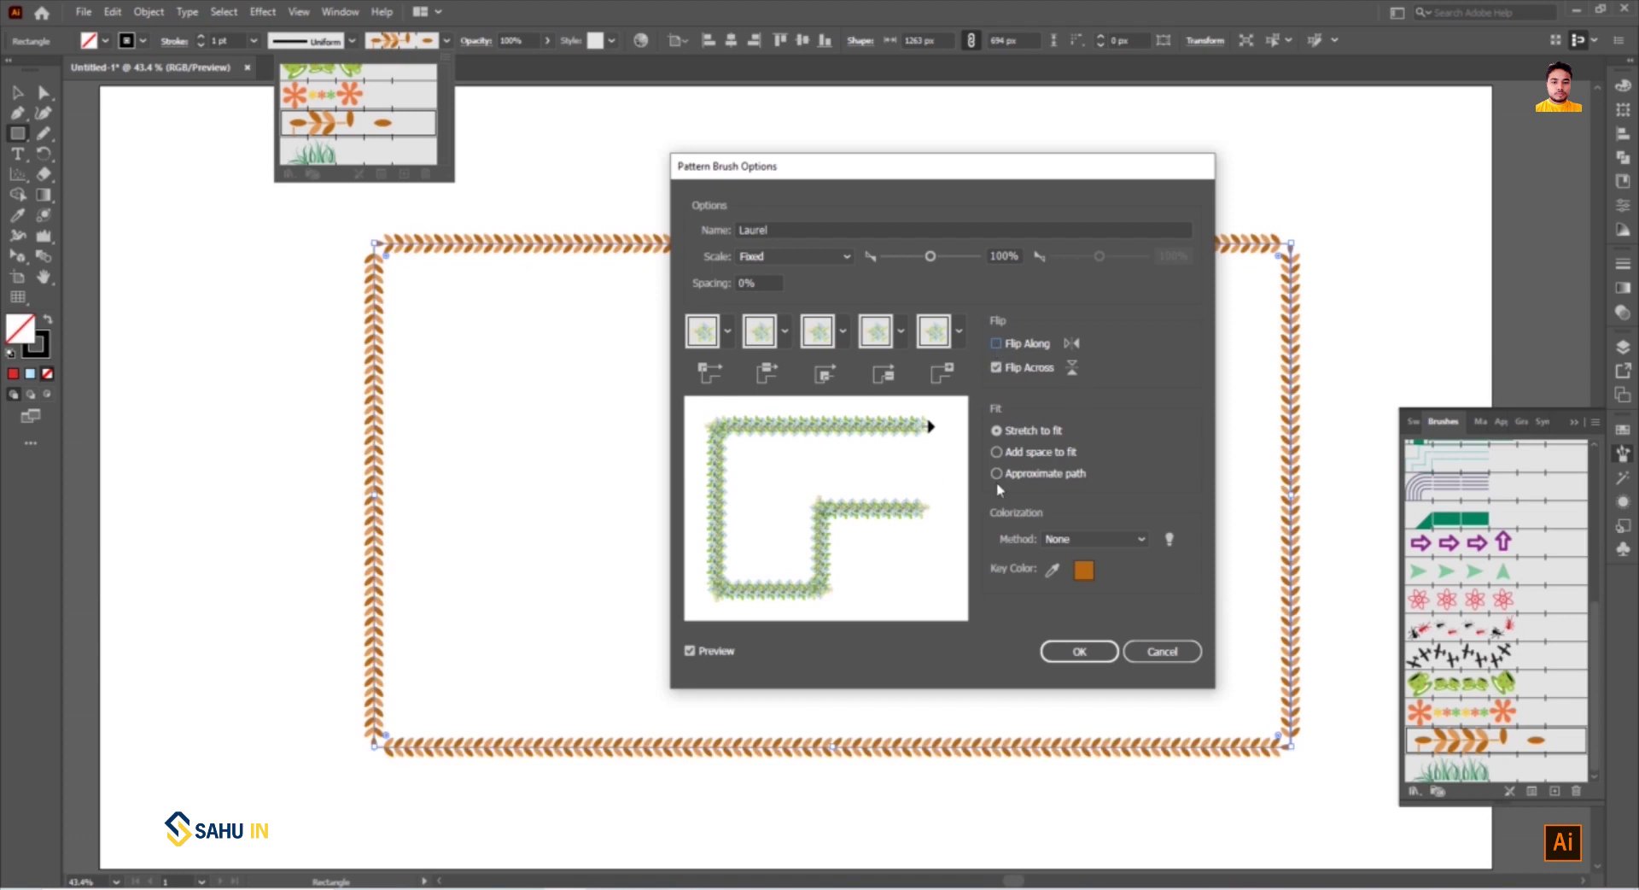
click(996, 452)
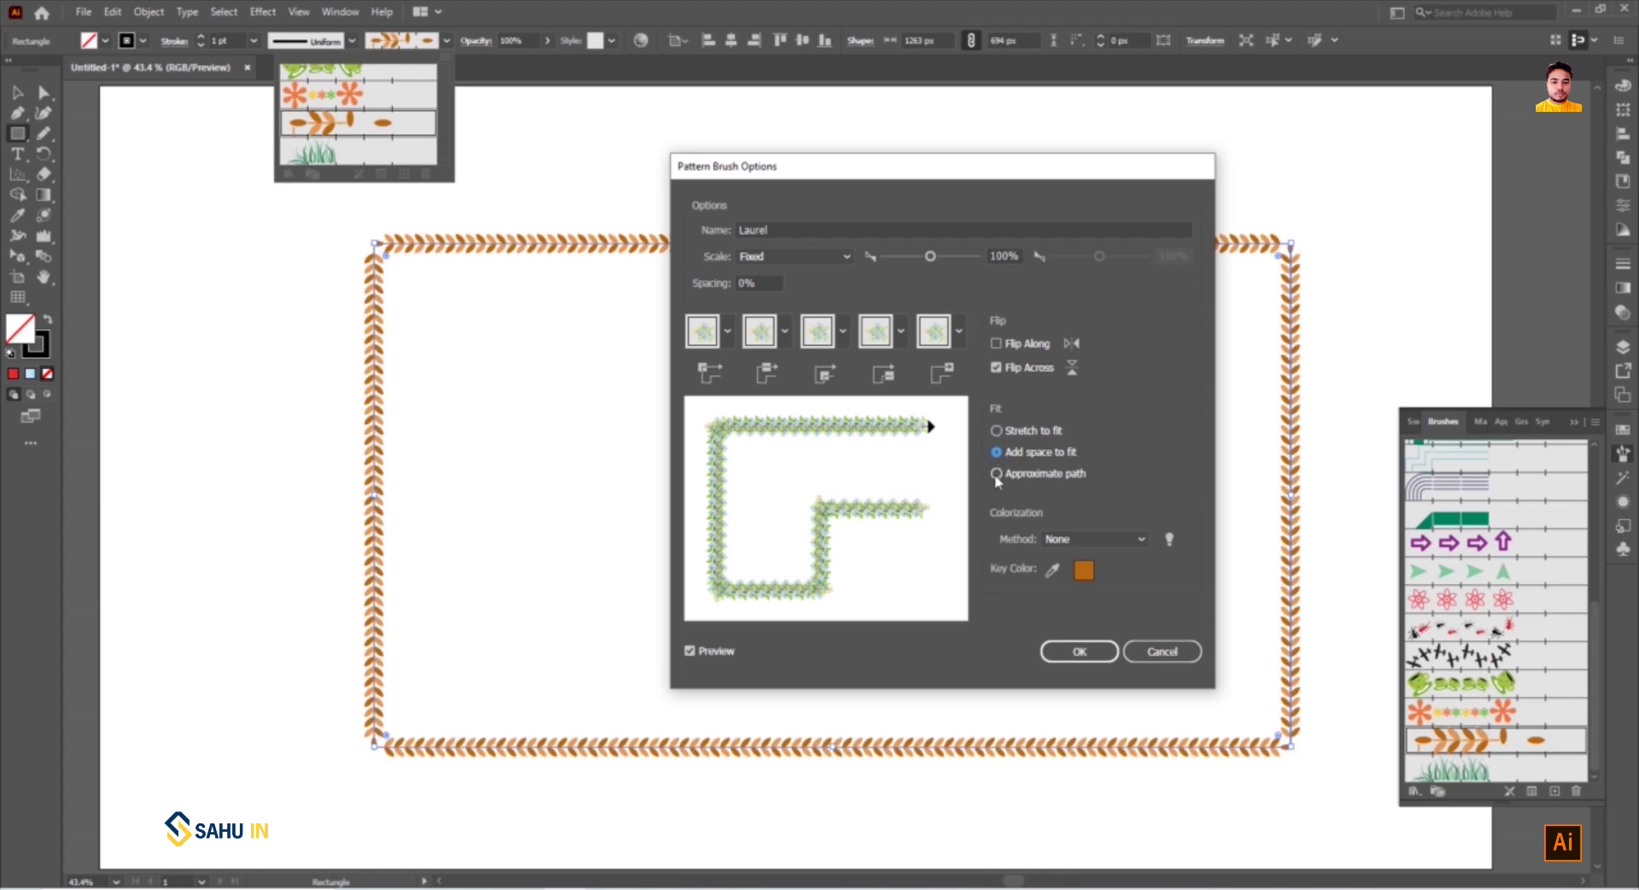
click(996, 474)
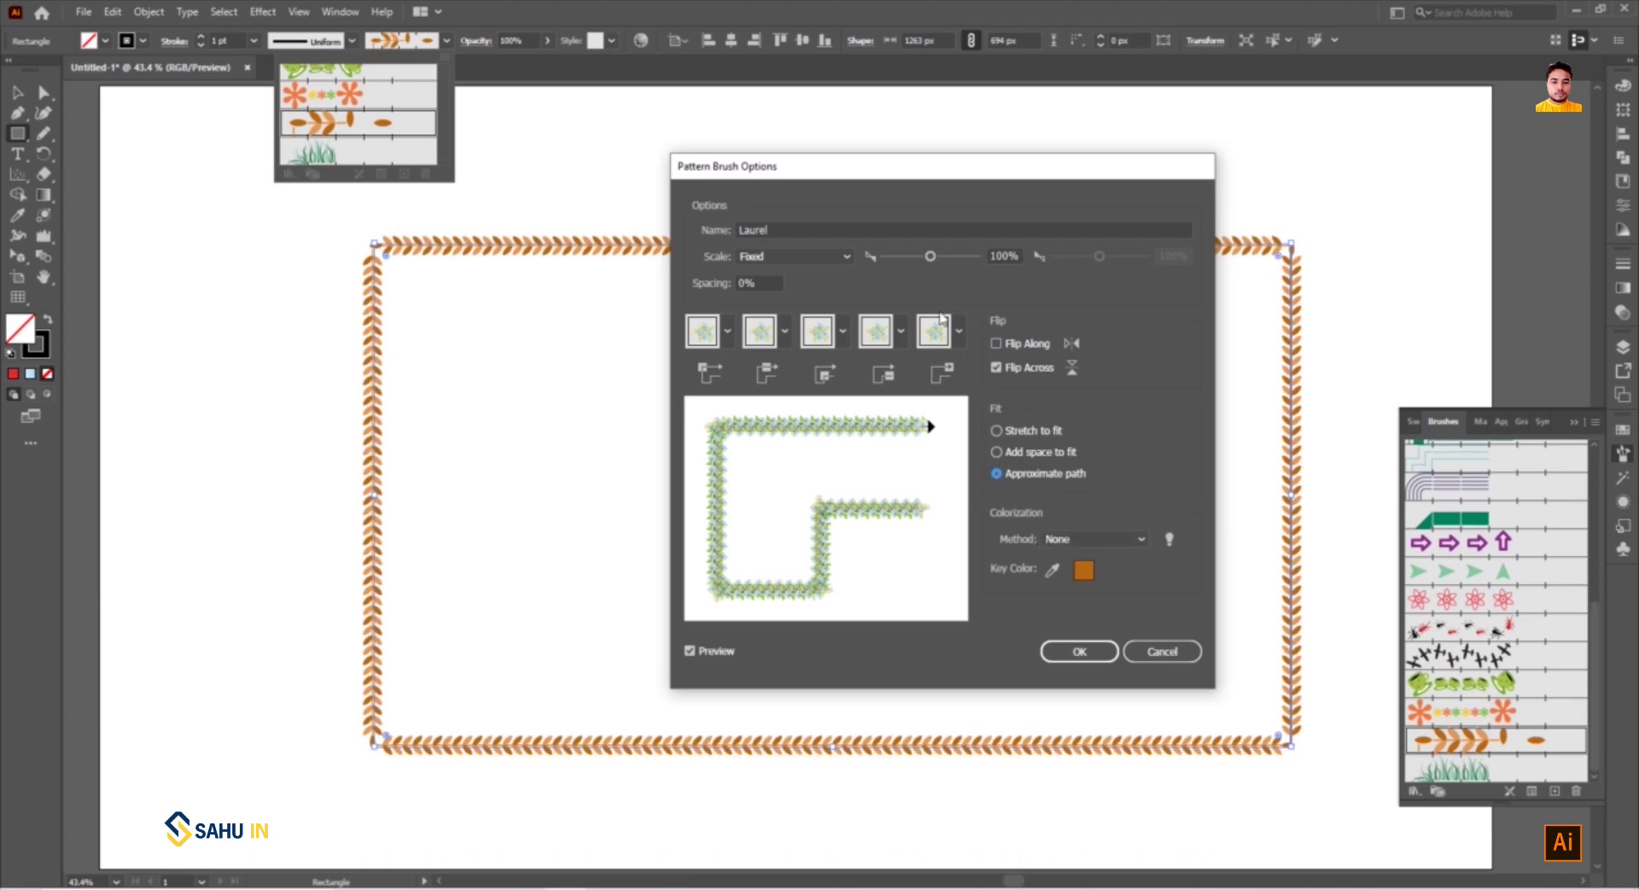
Set the Laurel brush to a Fixed 121% scale with 20% spacing and confirm
click(809, 259)
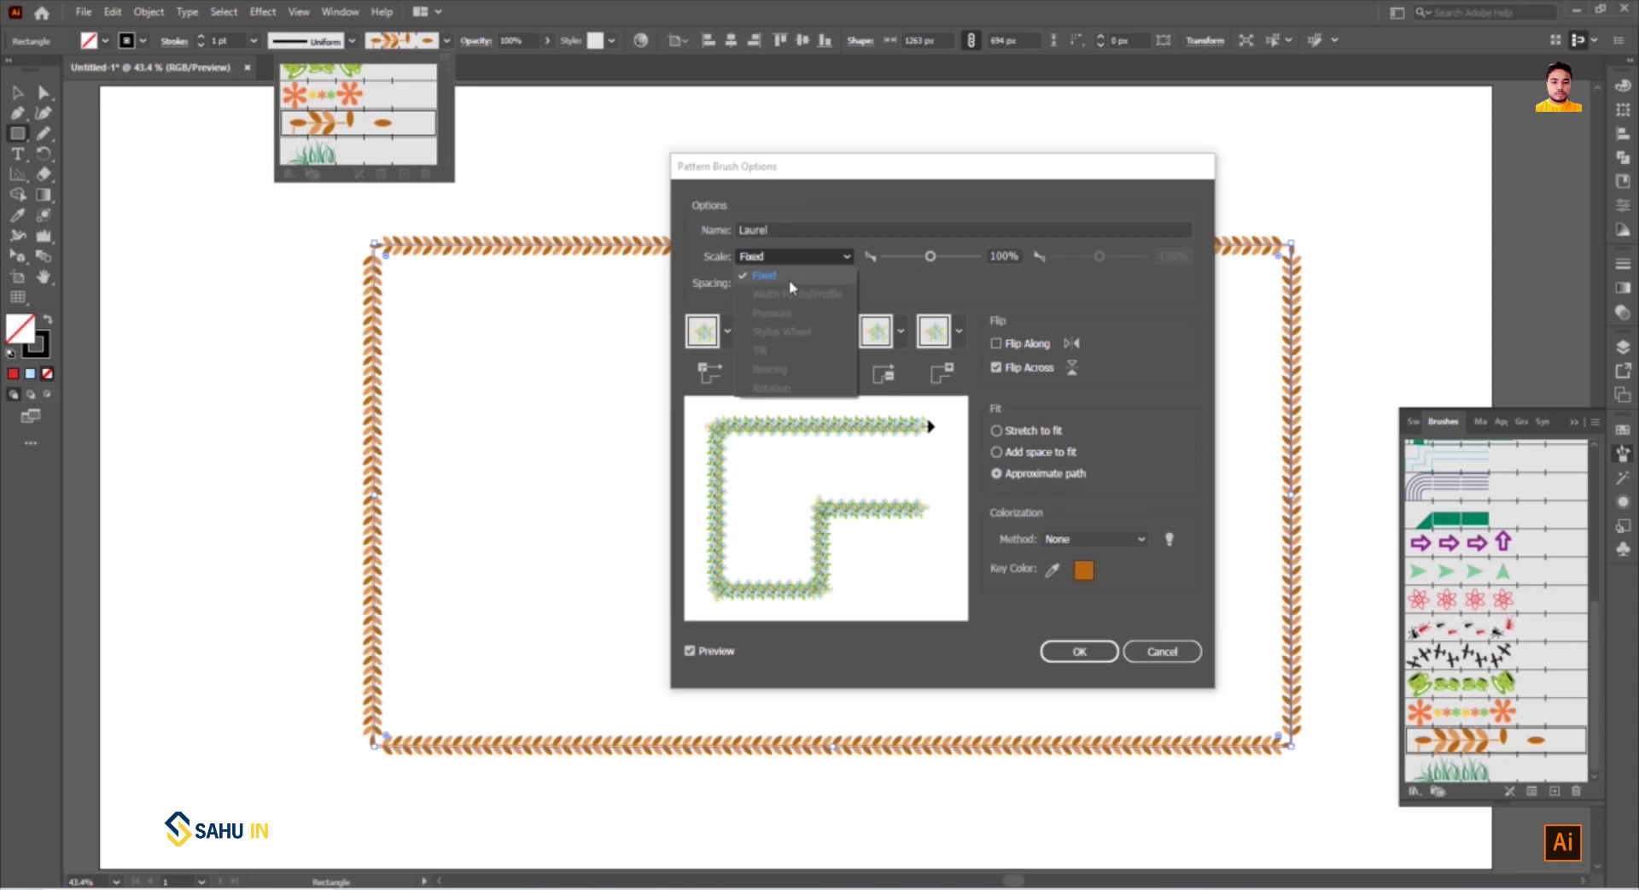
click(777, 278)
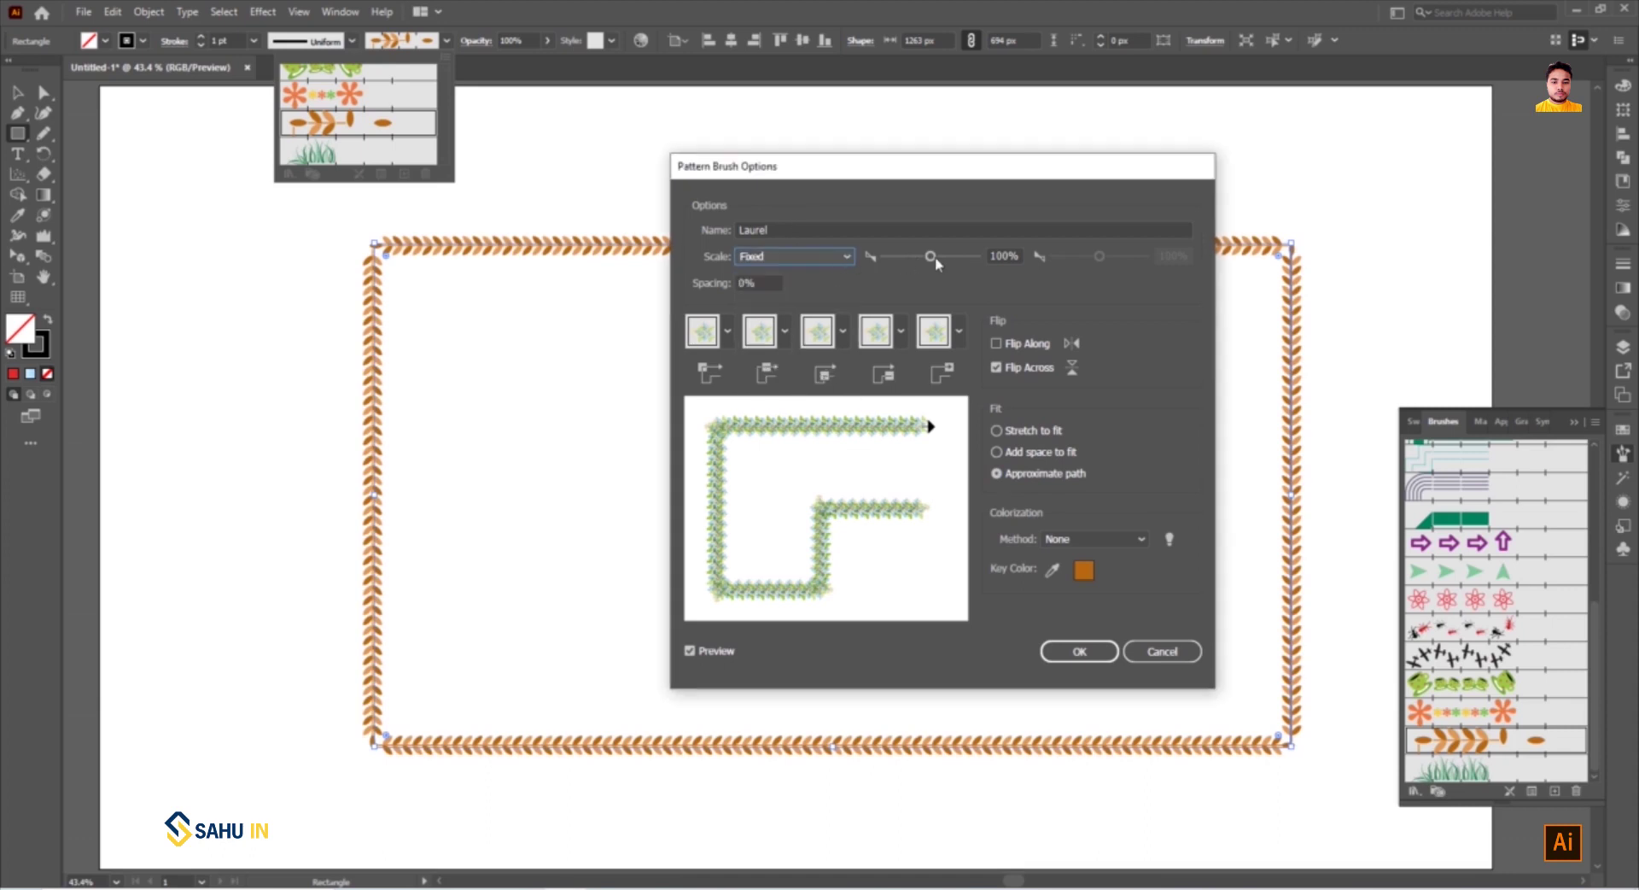
mouse_move(937, 256)
mouse_down()
mouse_move(961, 257)
mouse_move(935, 264)
mouse_up()
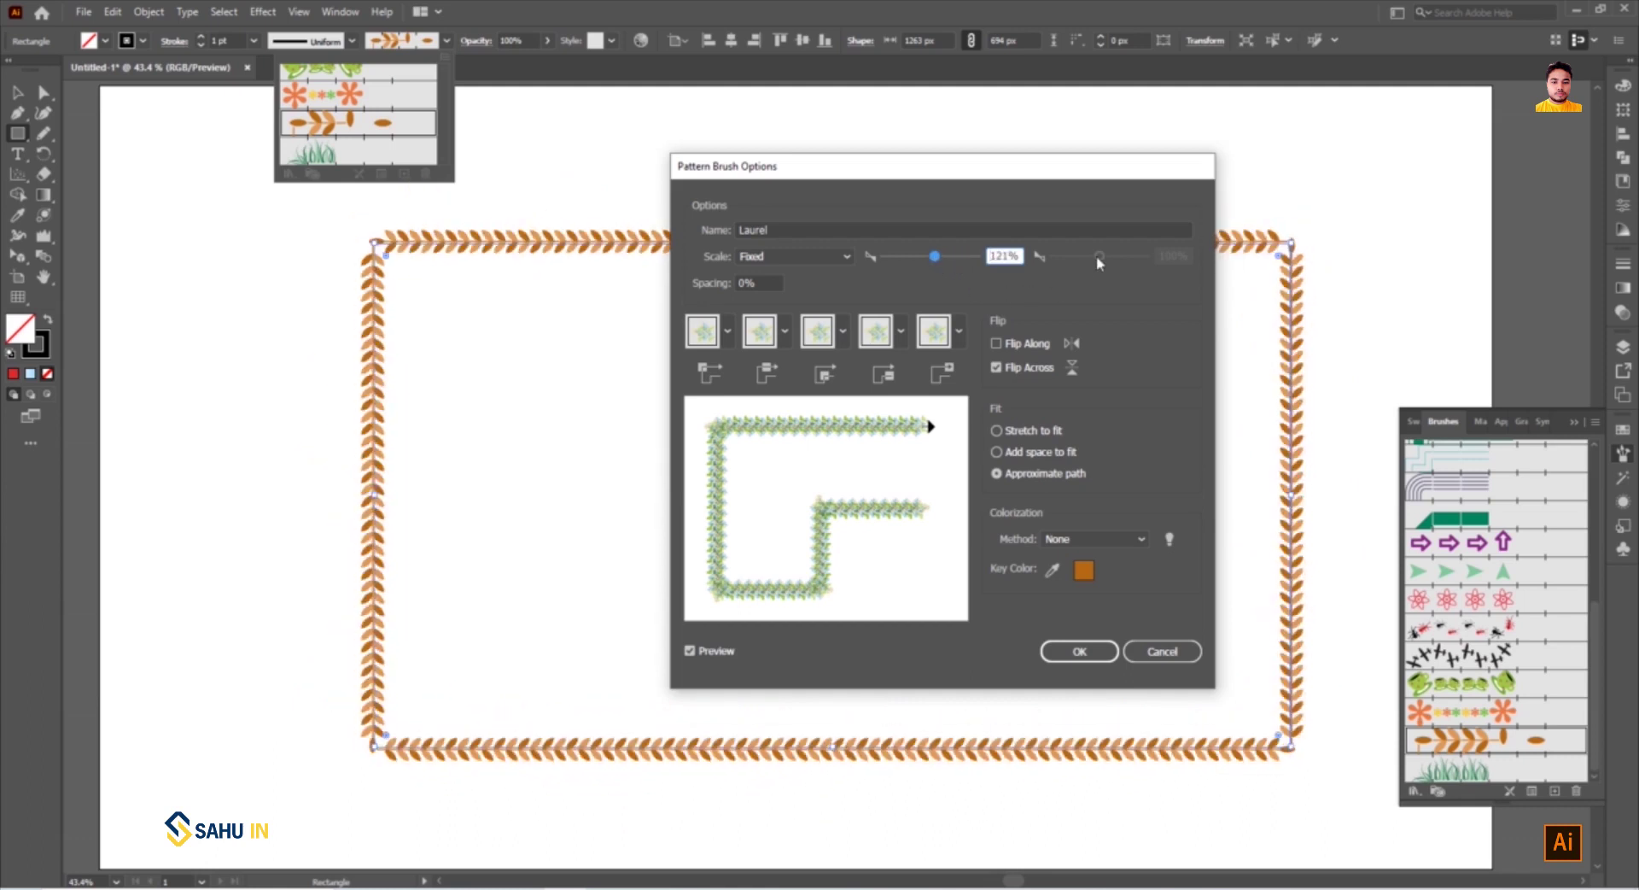
click(753, 284)
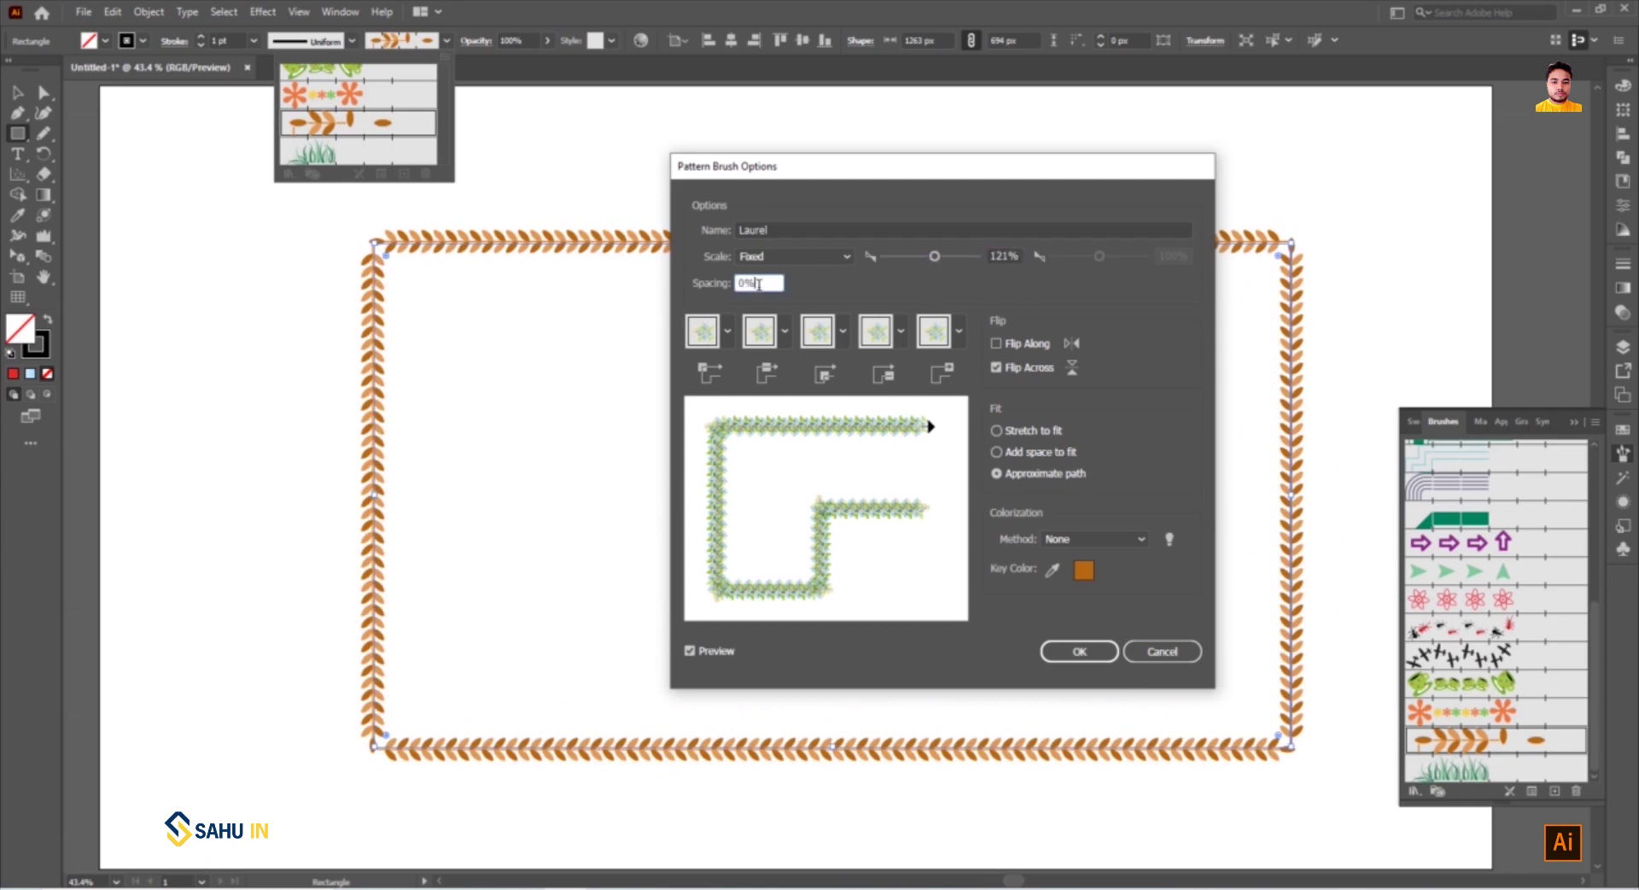
drag(757, 285, 700, 290)
text(10)
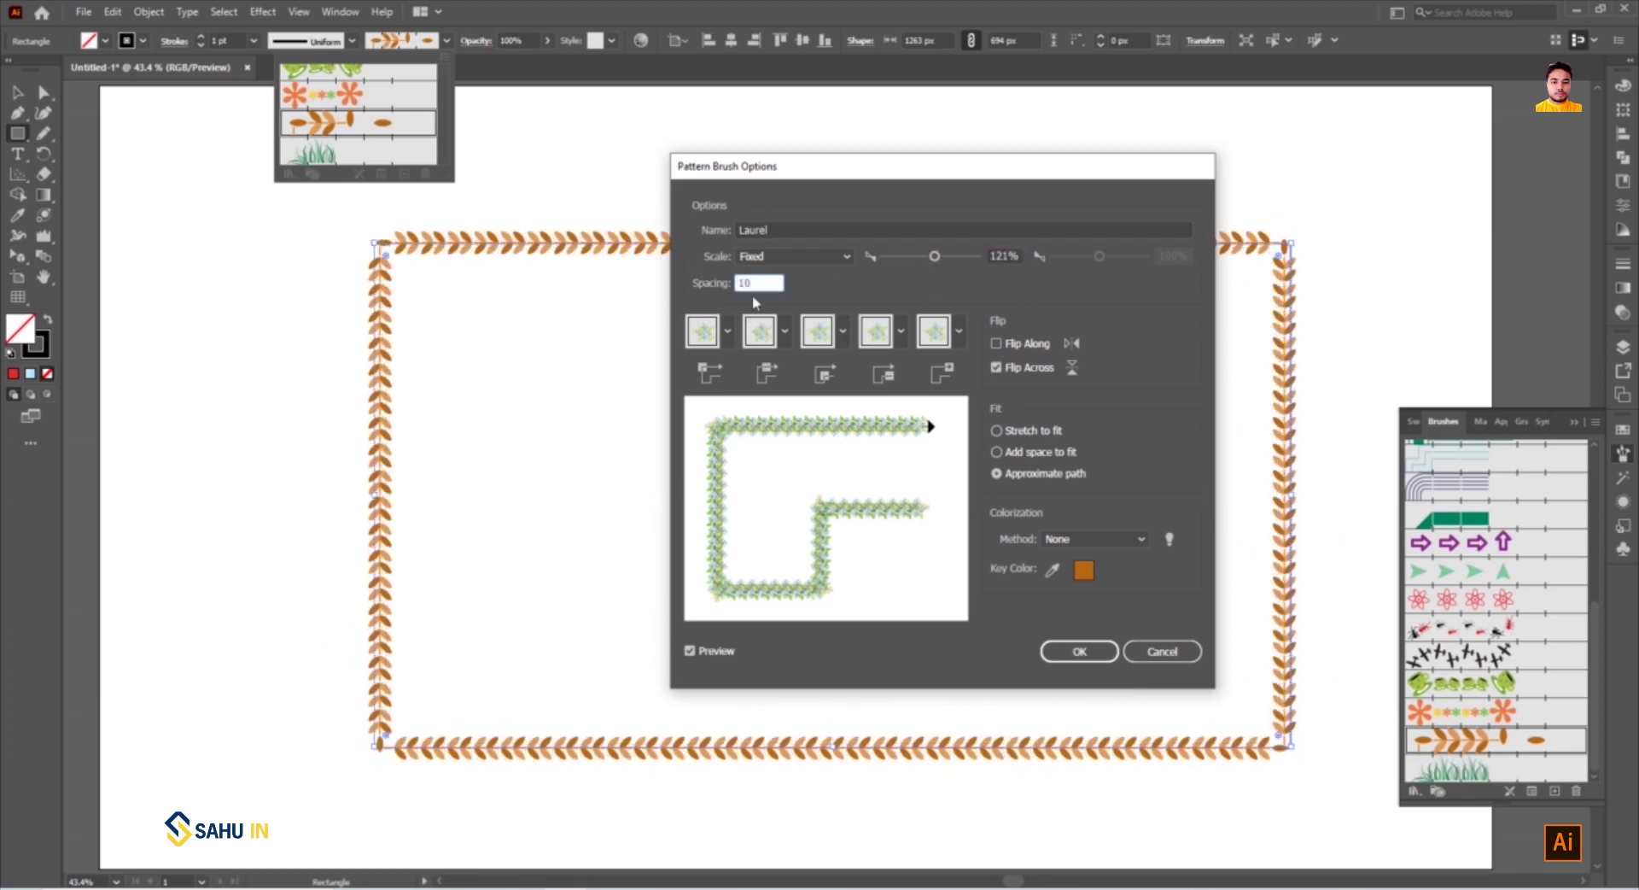
key(Up)
key(Up)
key(Up)
key(Up)
key(Up)
key(Up)
key(Up)
key(Up)
key(Up)
key(Up)
key(Up)
key(Up)
key(Up)
key(Up)
key(Up)
key(Up)
key(Up)
key(Up)
key(Up)
key(Up)
key(Return)
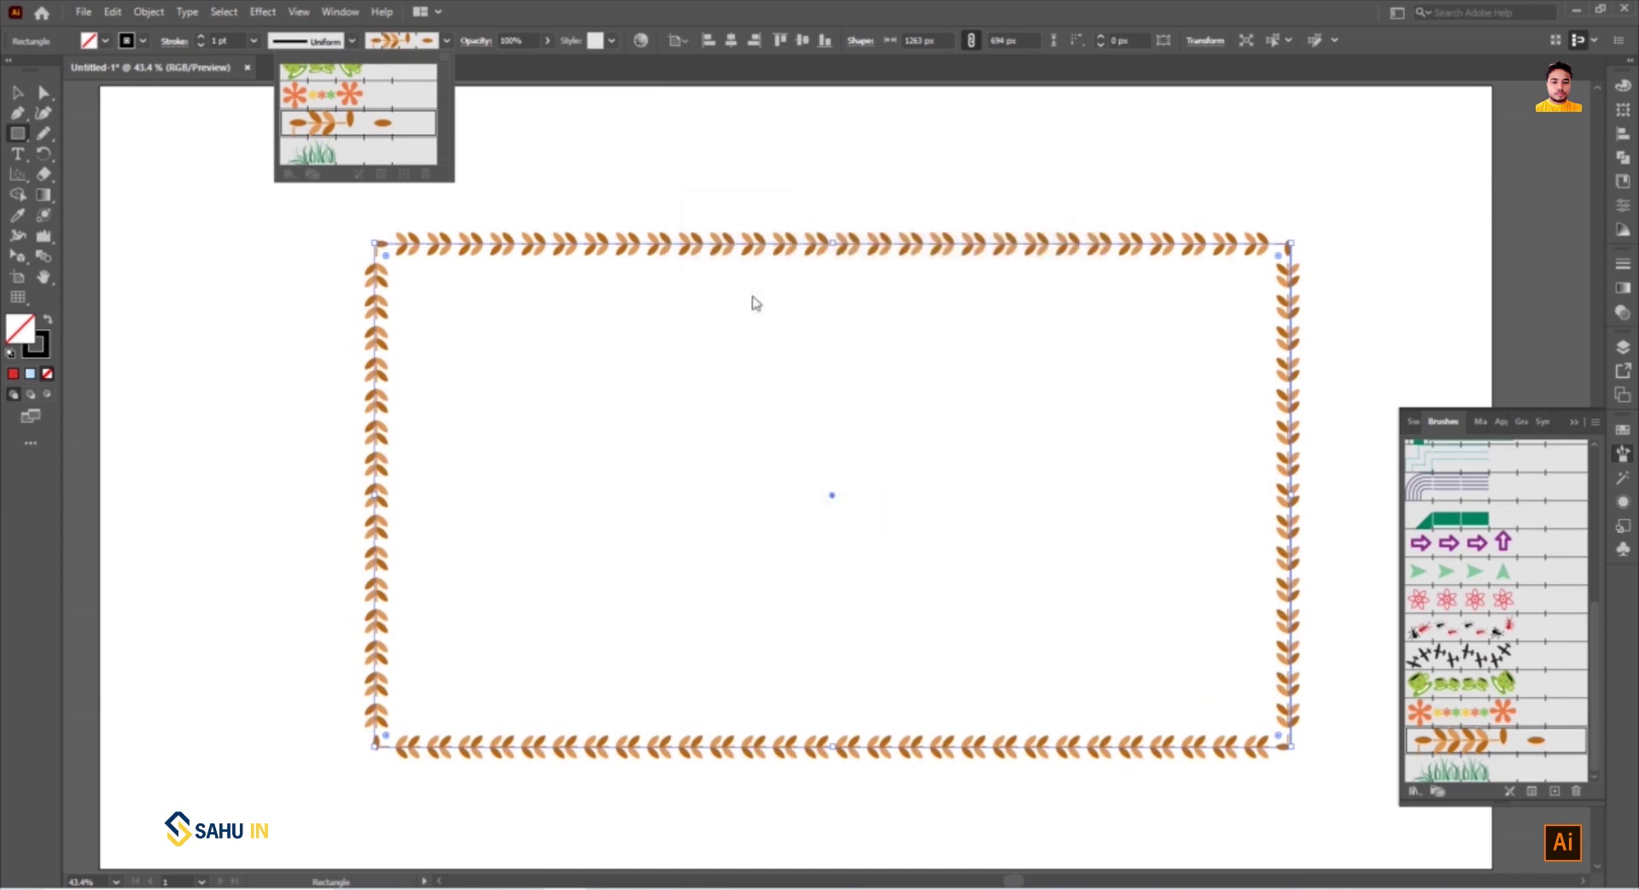
Apply the brush changes to existing strokes, then restyle the rectangle with the pink flower (Atom) brush
click(816, 481)
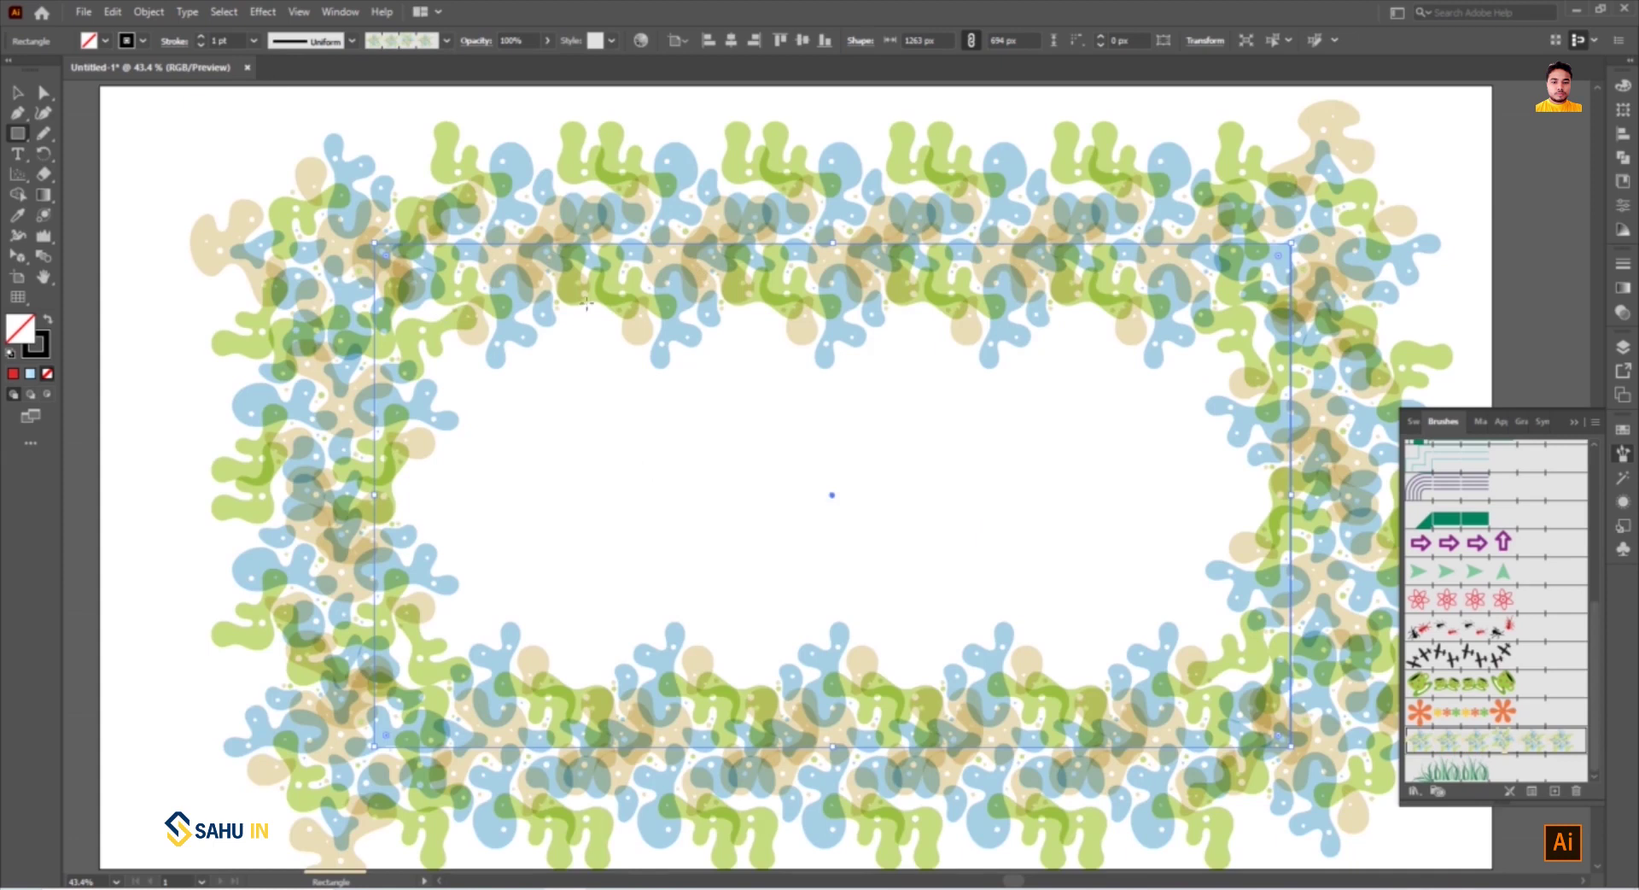
click(1496, 597)
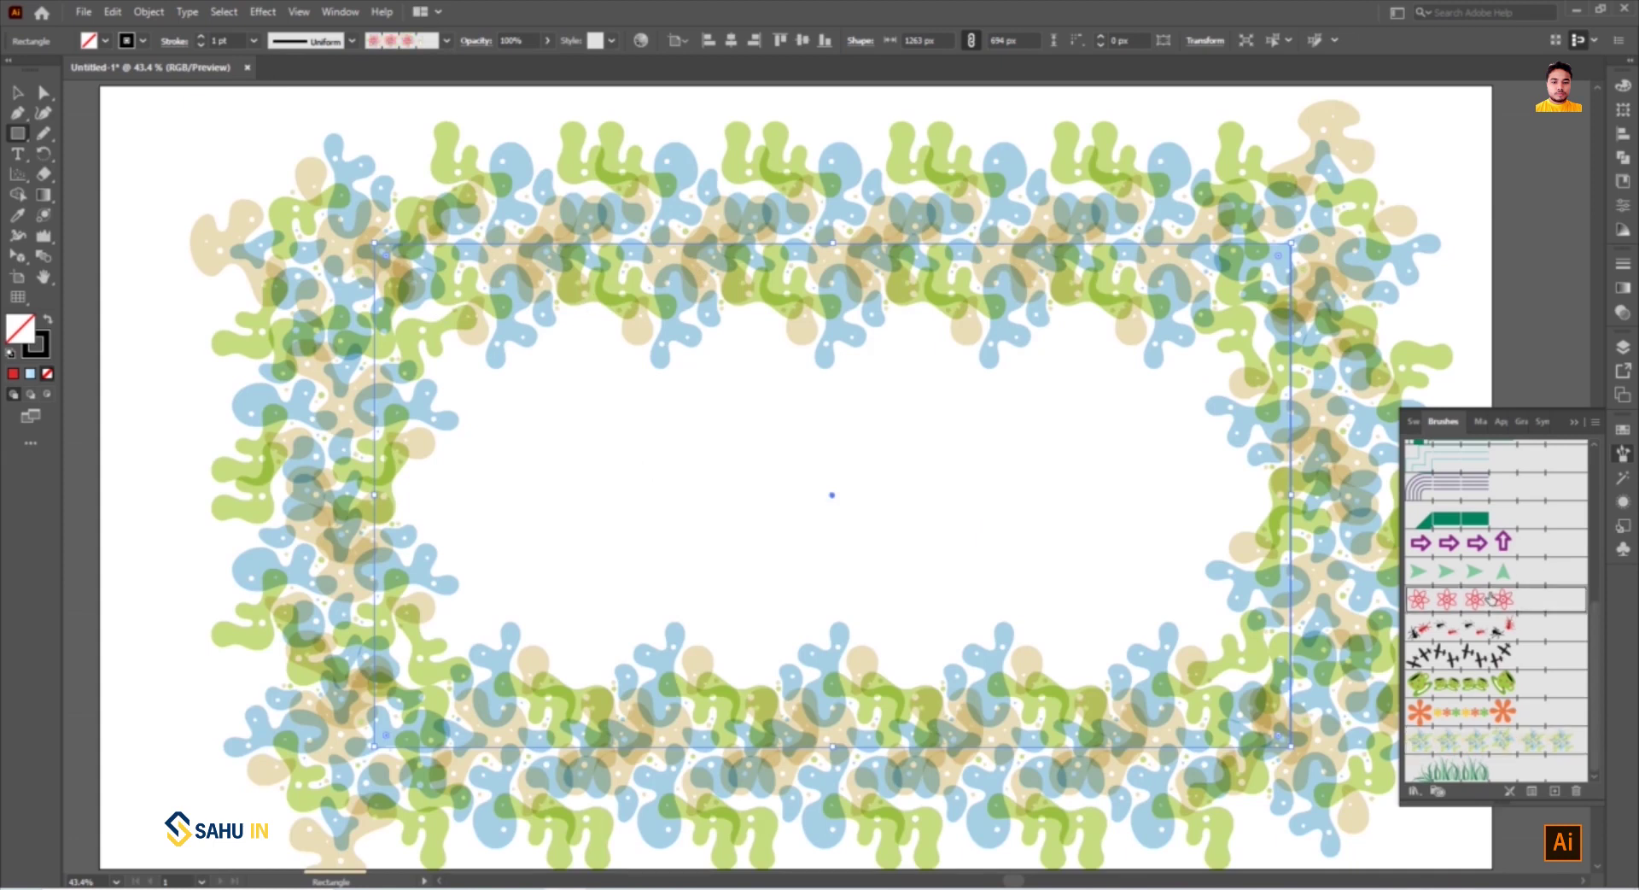
click(1465, 524)
click(1459, 598)
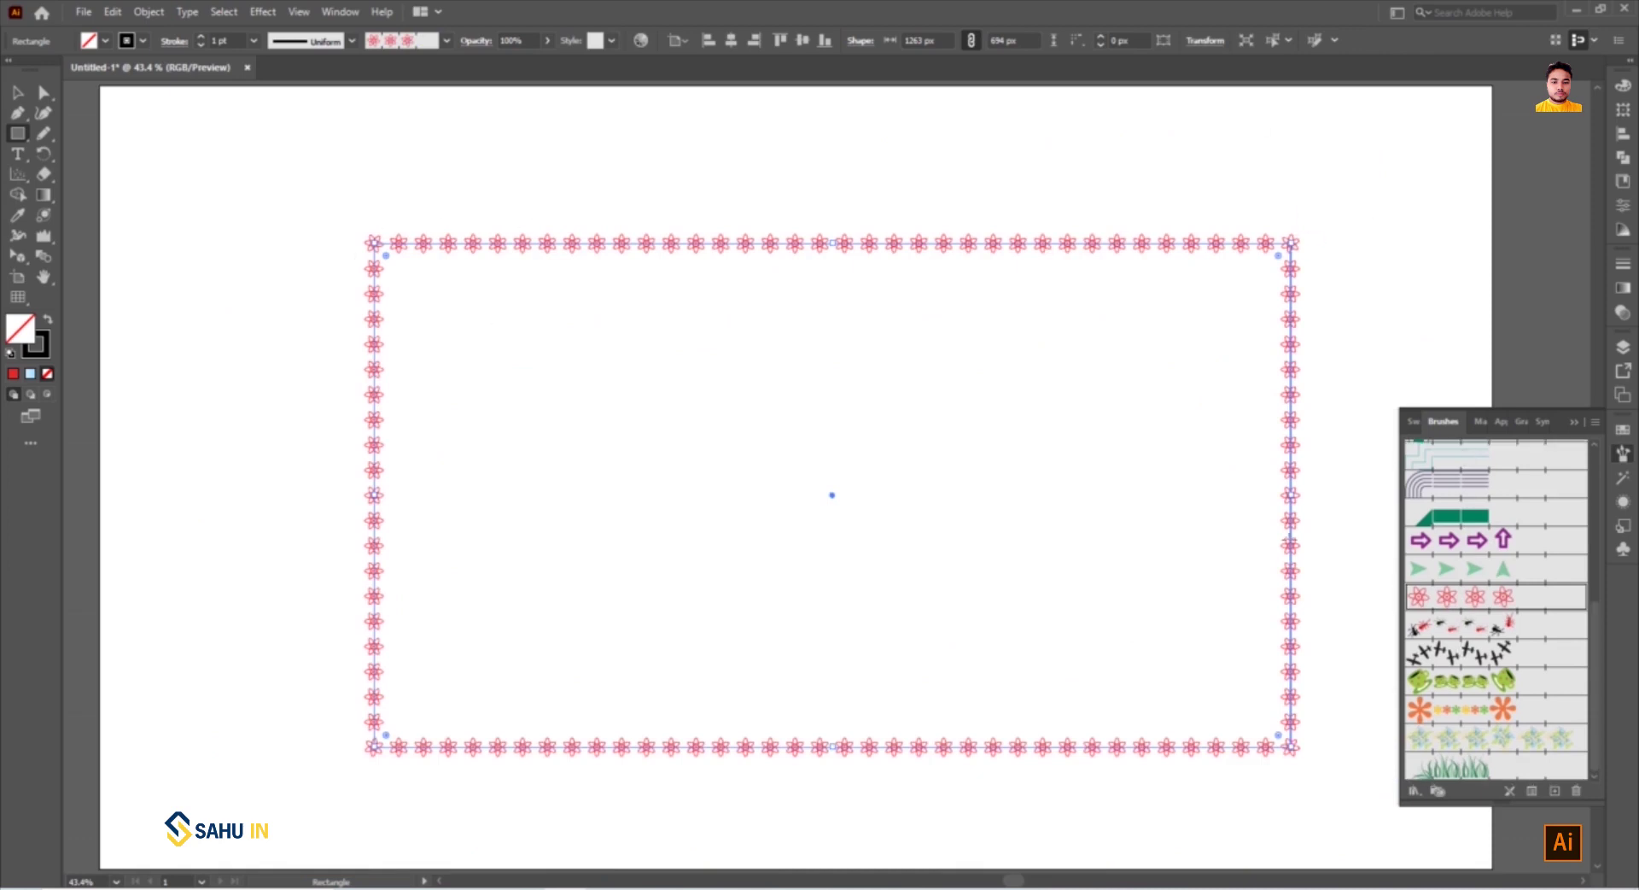
Give the Atom brush an auto-generated outer corner tile and try Hue Shift colorization
double_click(1460, 598)
click(727, 333)
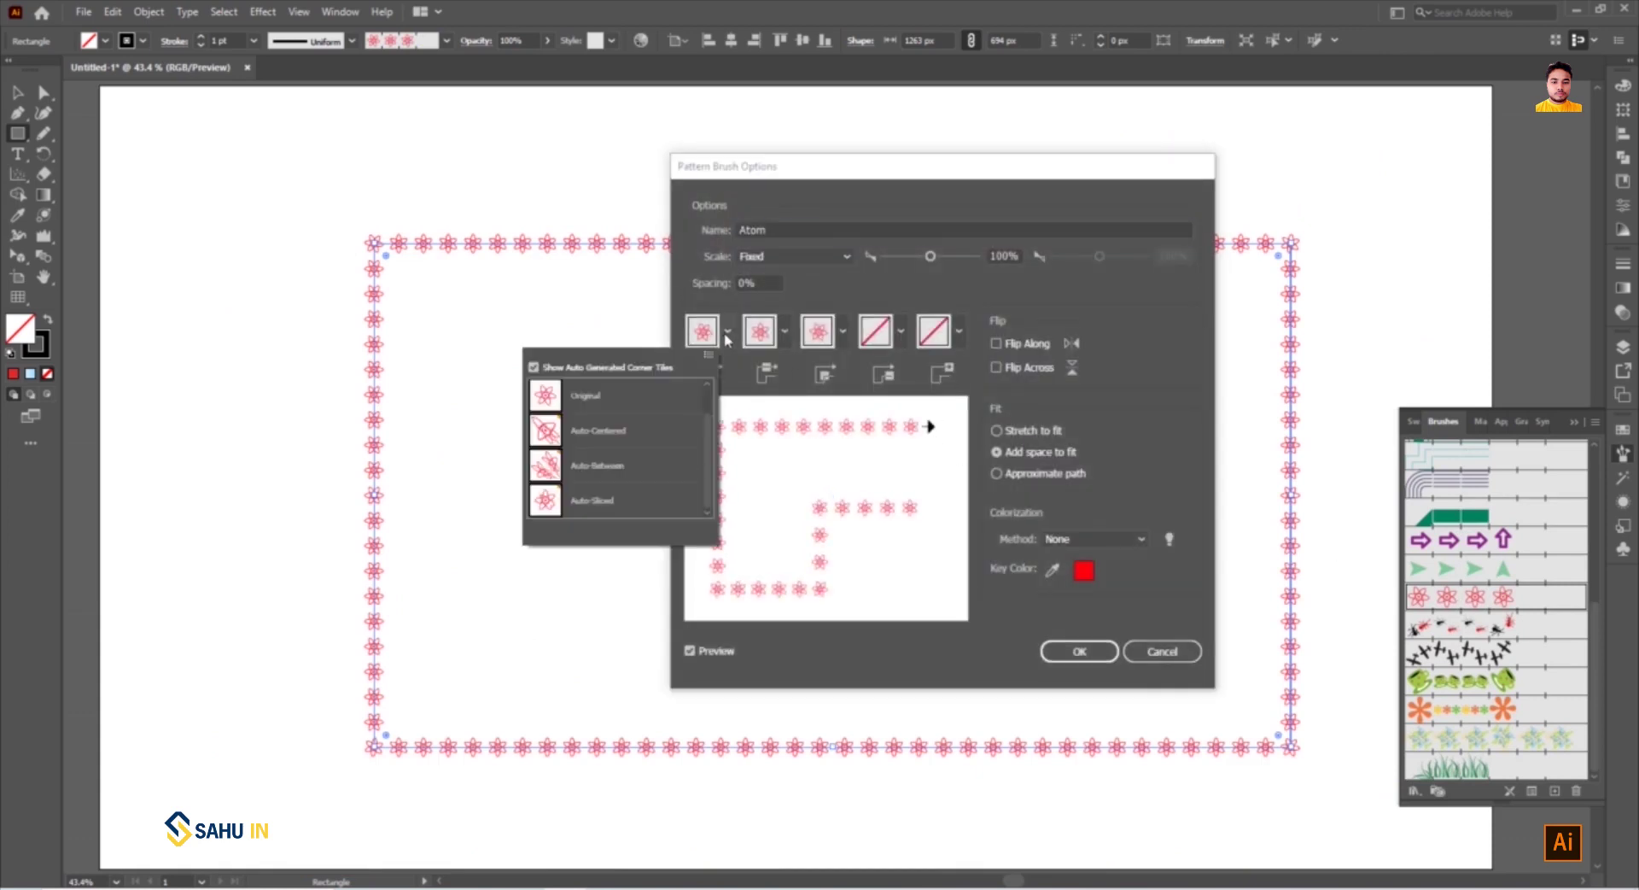
click(549, 442)
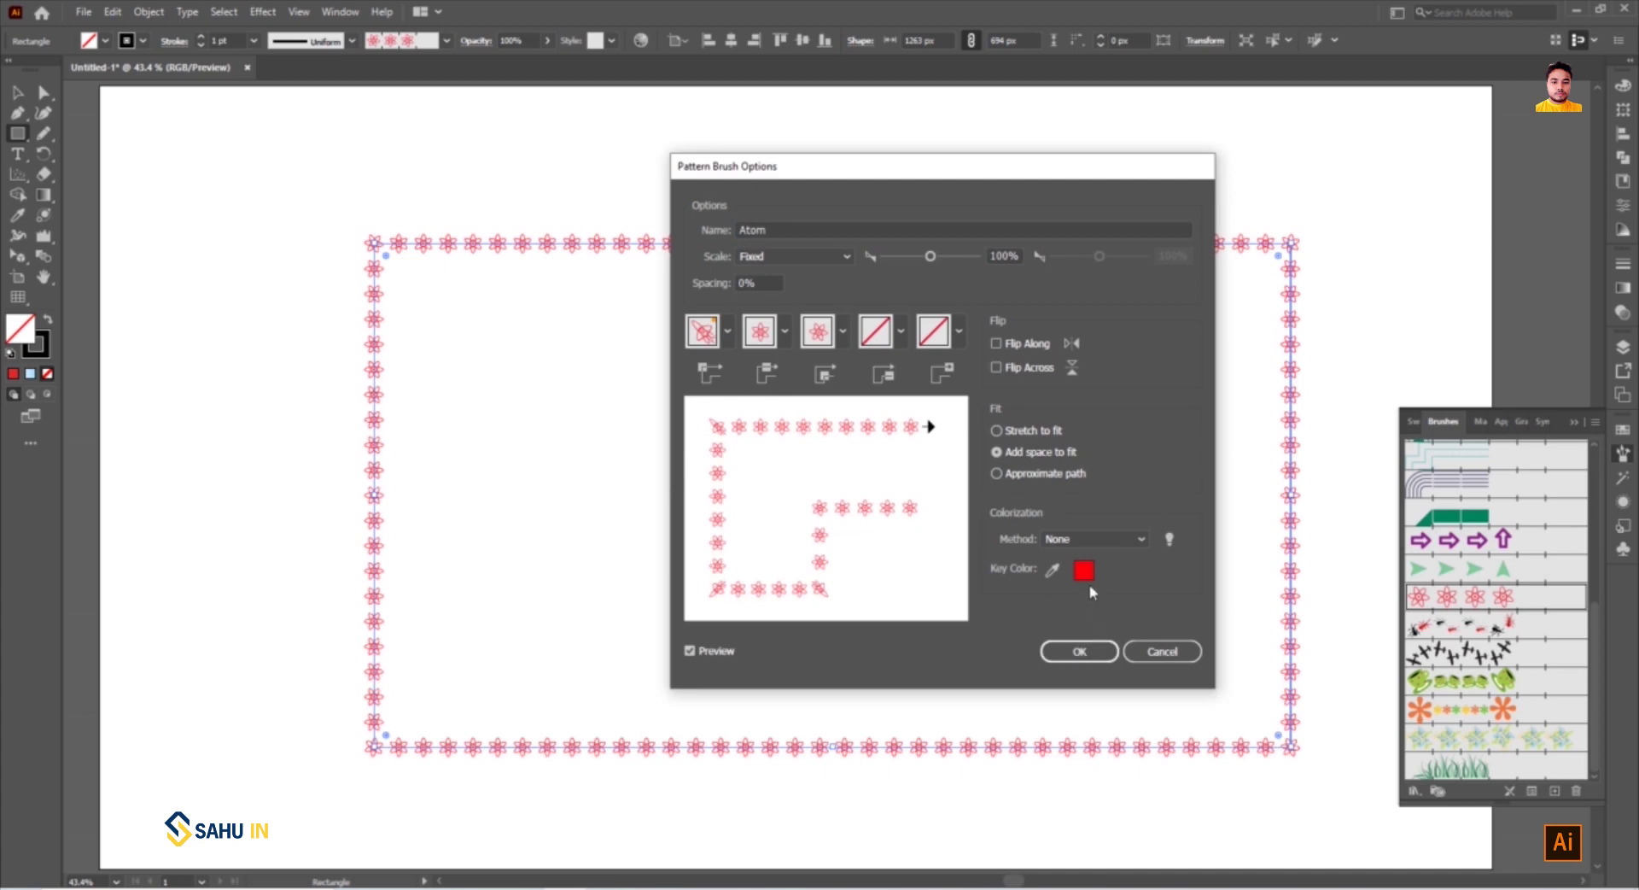
click(1107, 538)
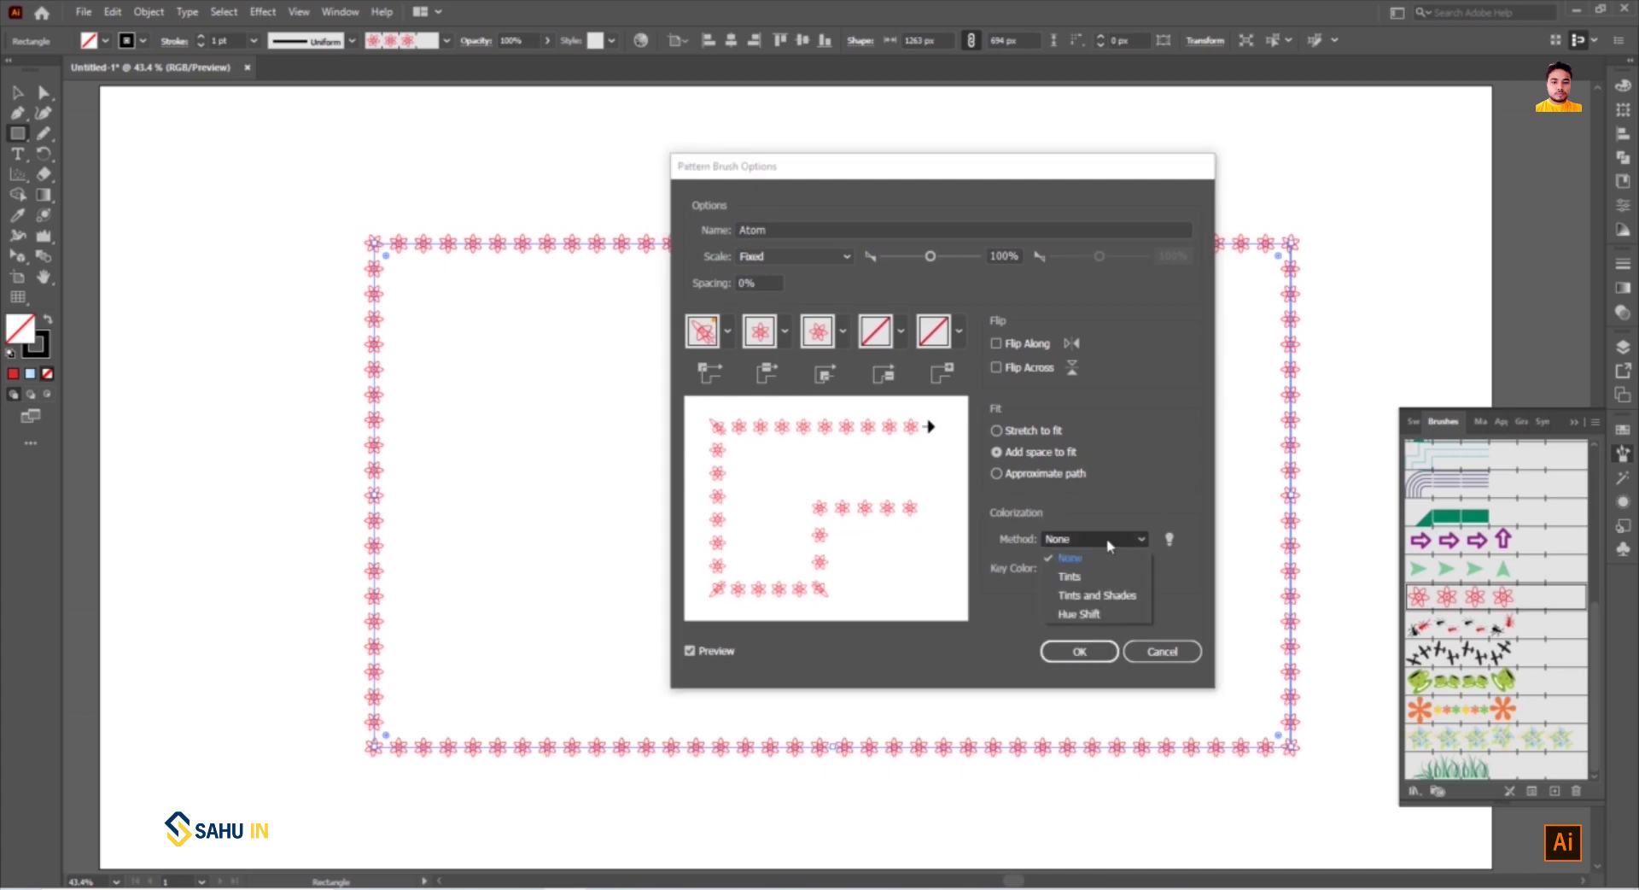
click(1080, 614)
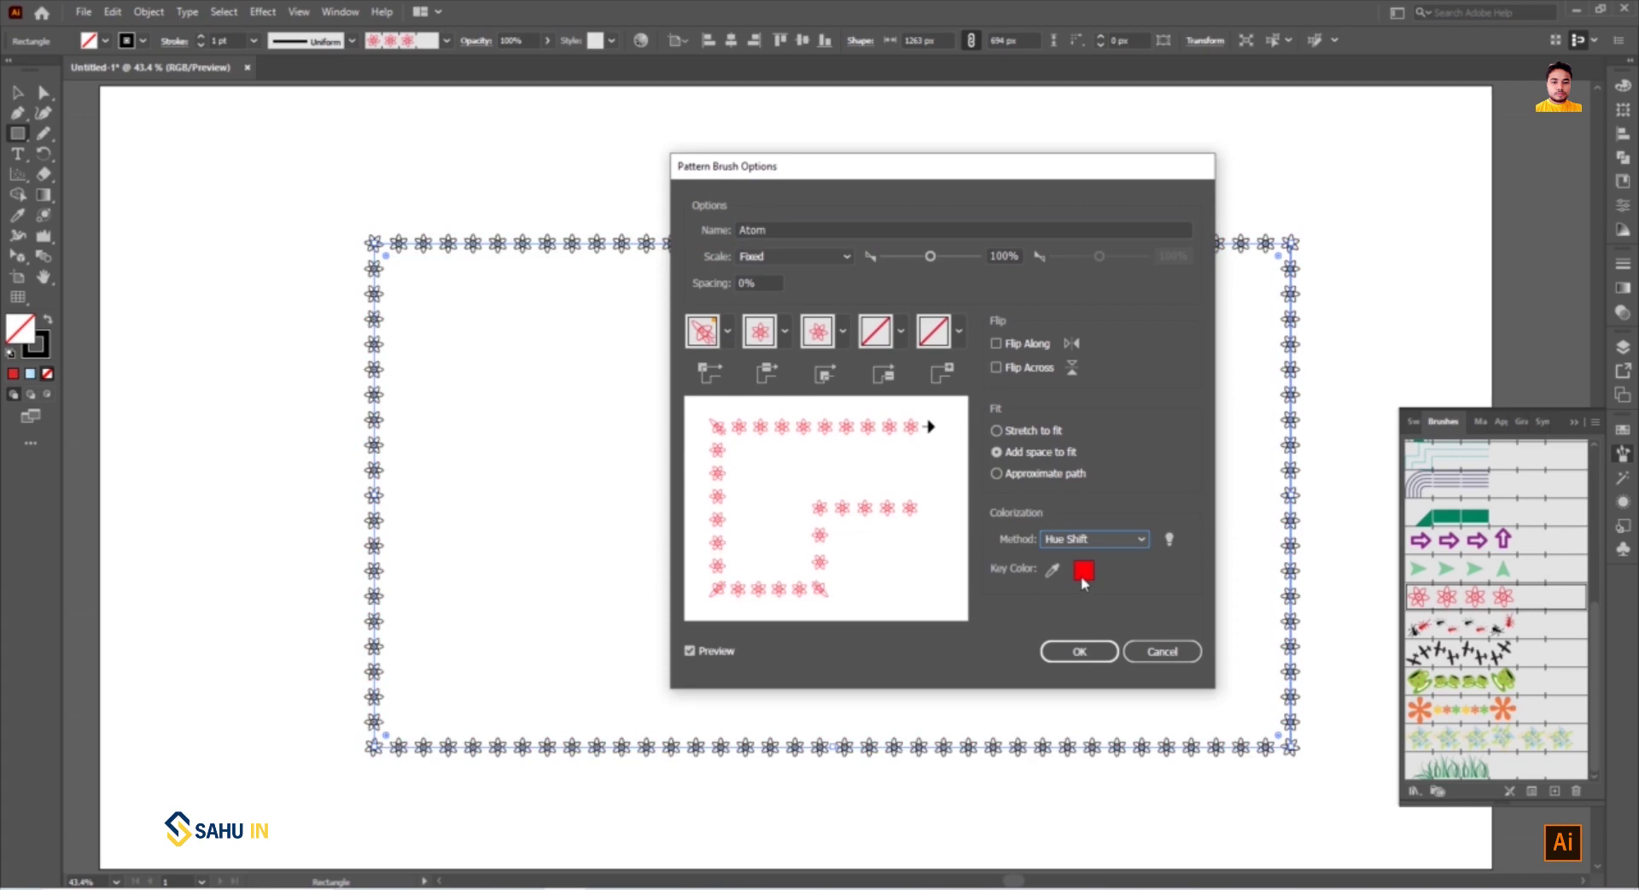
Switch the Atom brush colorization to Tints and save it, leaving existing strokes unchanged
click(1170, 539)
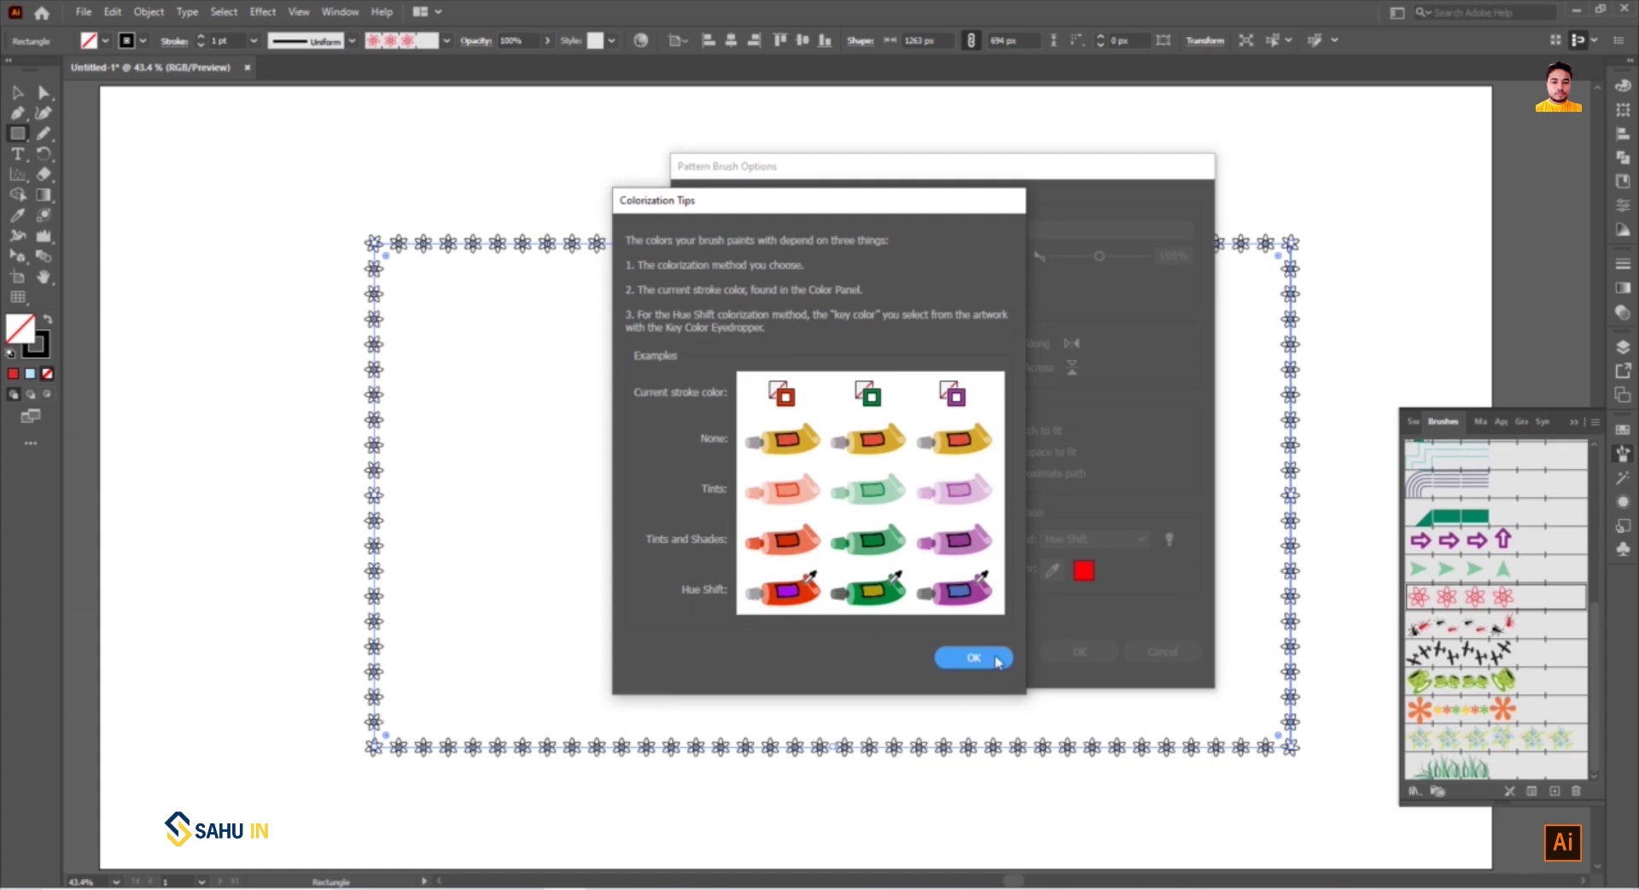
click(965, 657)
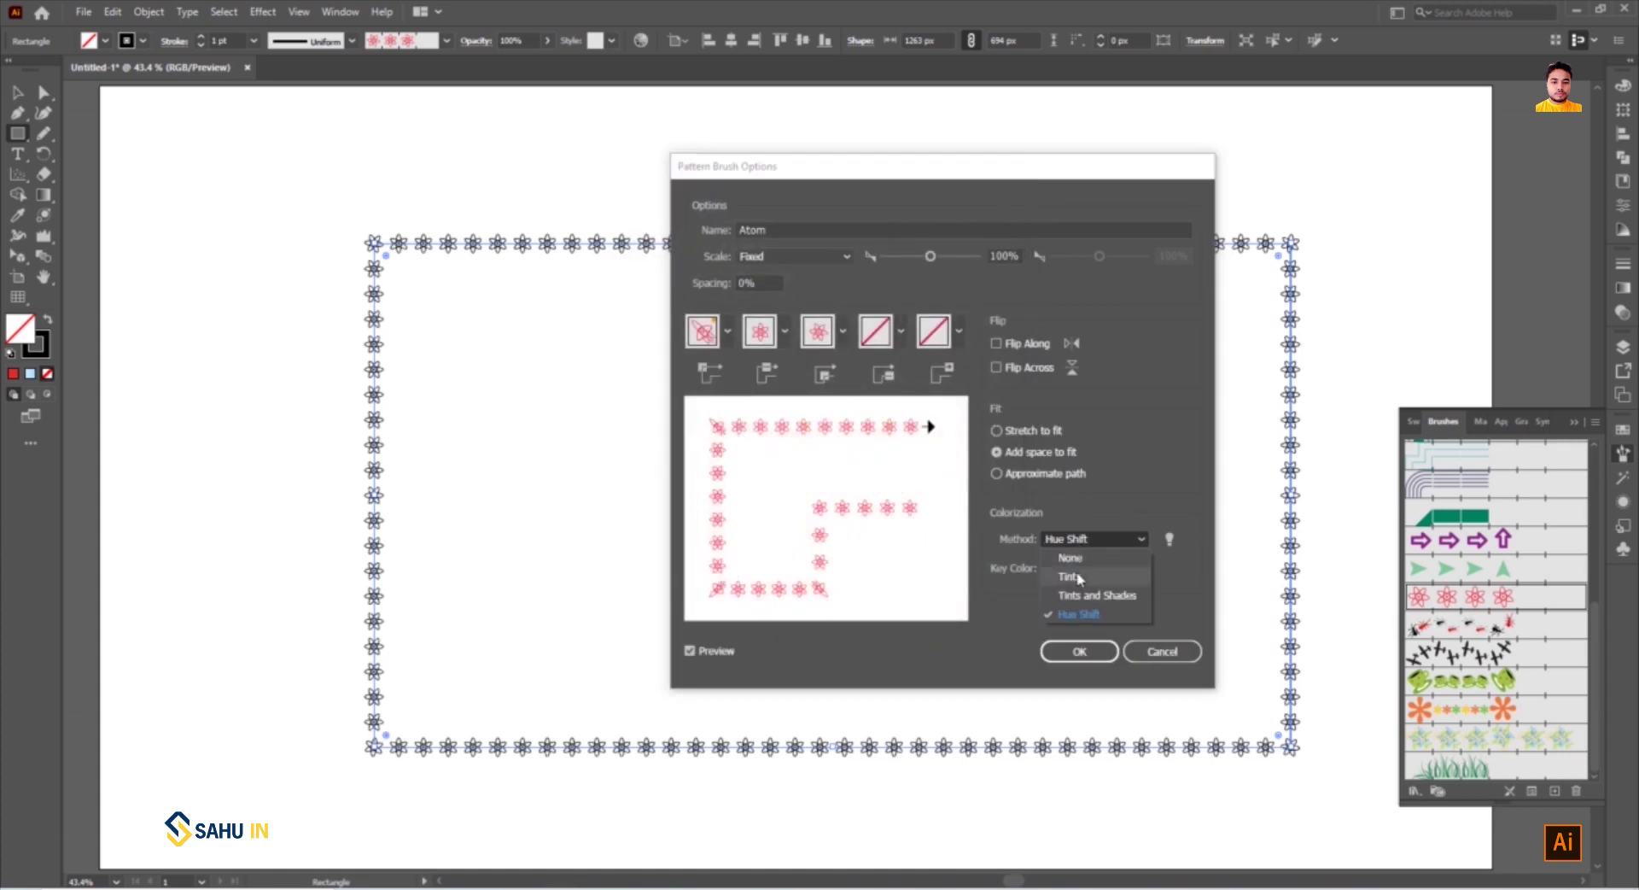
click(1070, 576)
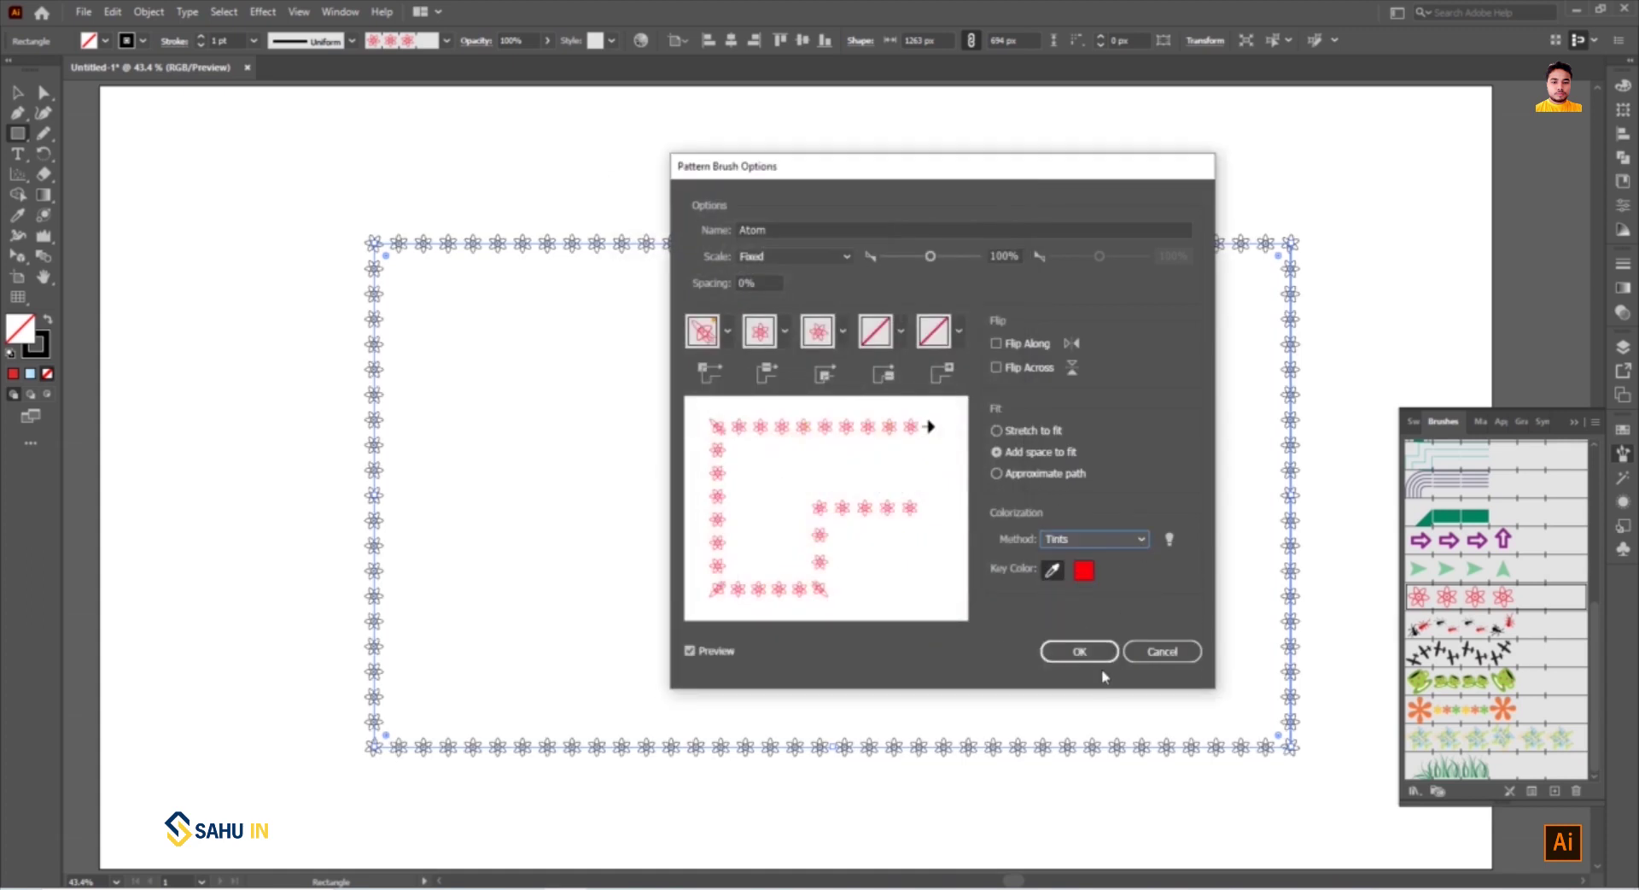
click(690, 651)
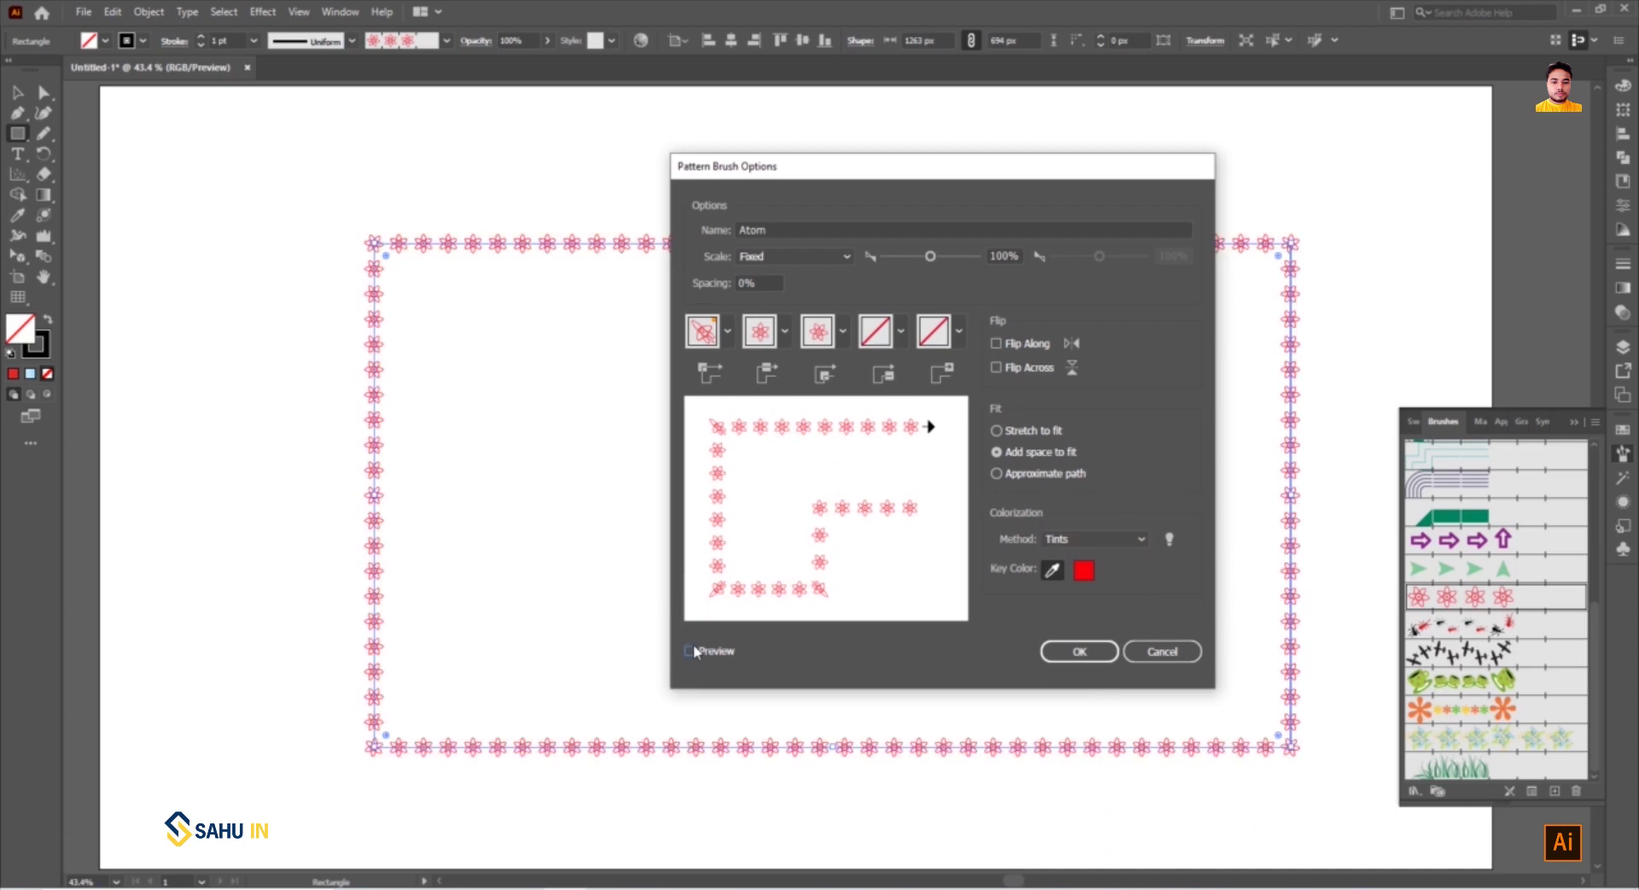
click(1079, 651)
click(865, 485)
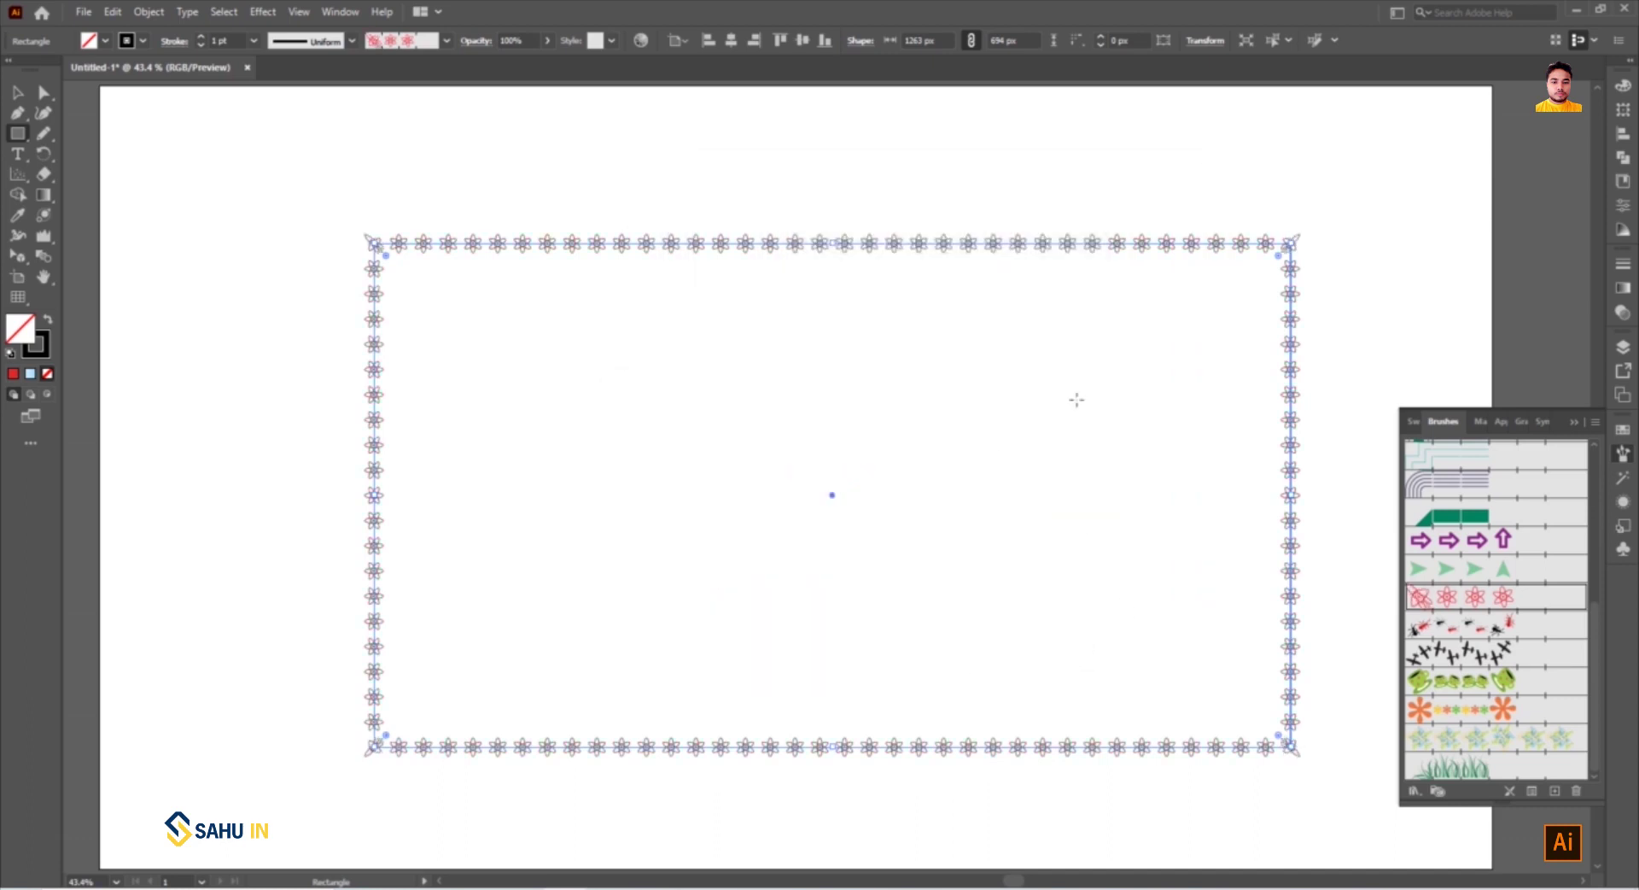
Draw three Pencil curves, including an A-shaped path, and give them the flower brush
click(41, 134)
drag(464, 537, 957, 349)
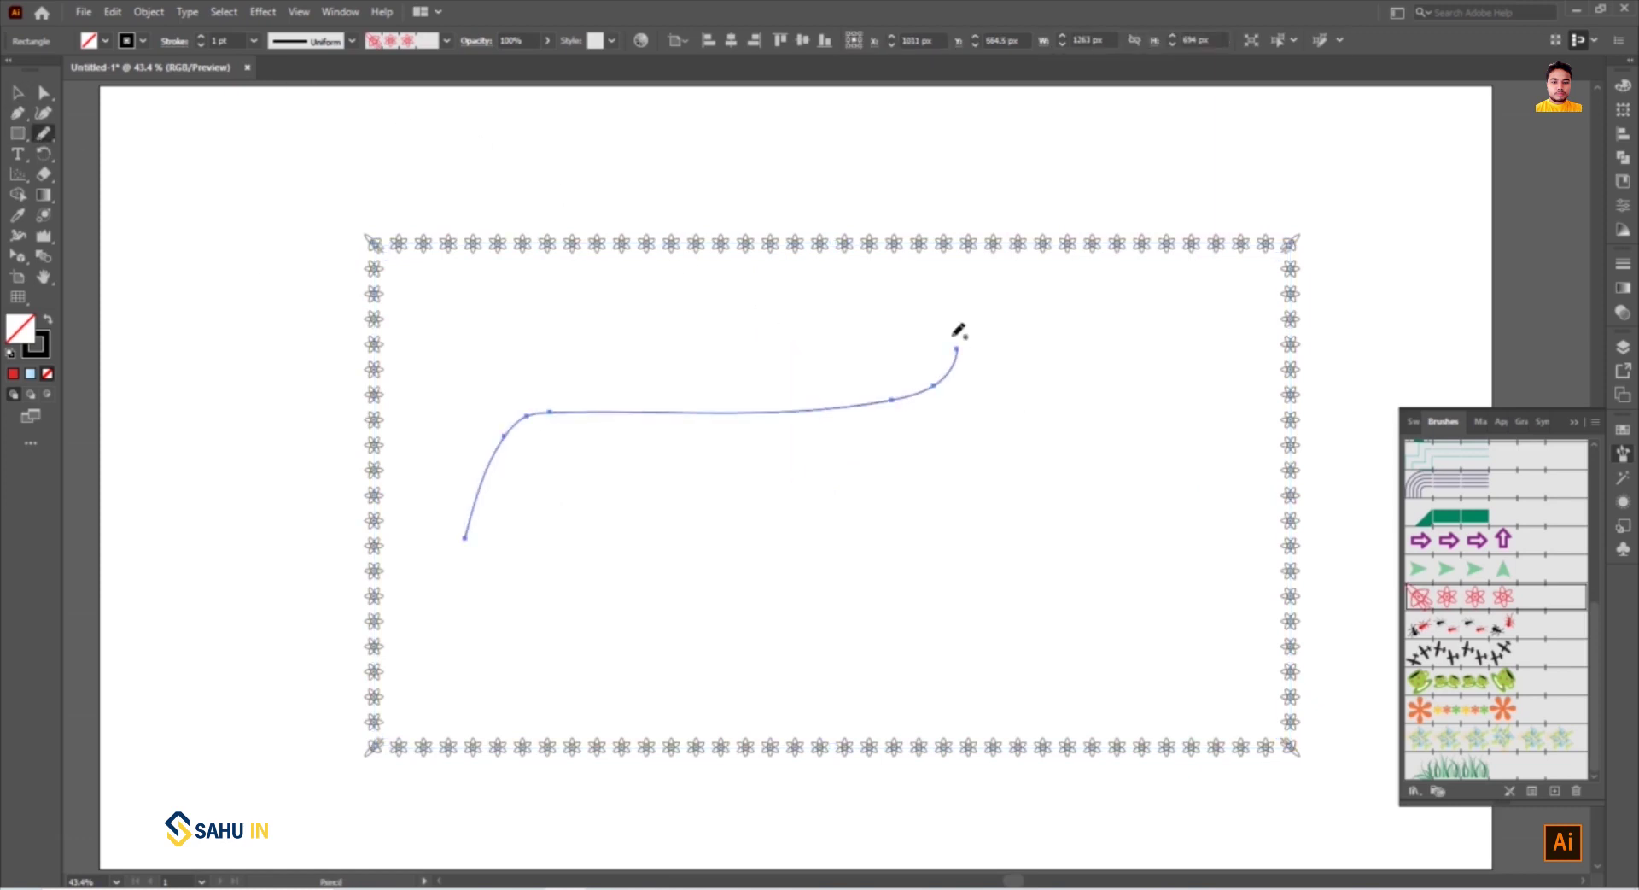
click(1445, 598)
mouse_move(523, 647)
mouse_down()
mouse_move(696, 560)
mouse_move(1044, 311)
mouse_move(1016, 297)
mouse_up()
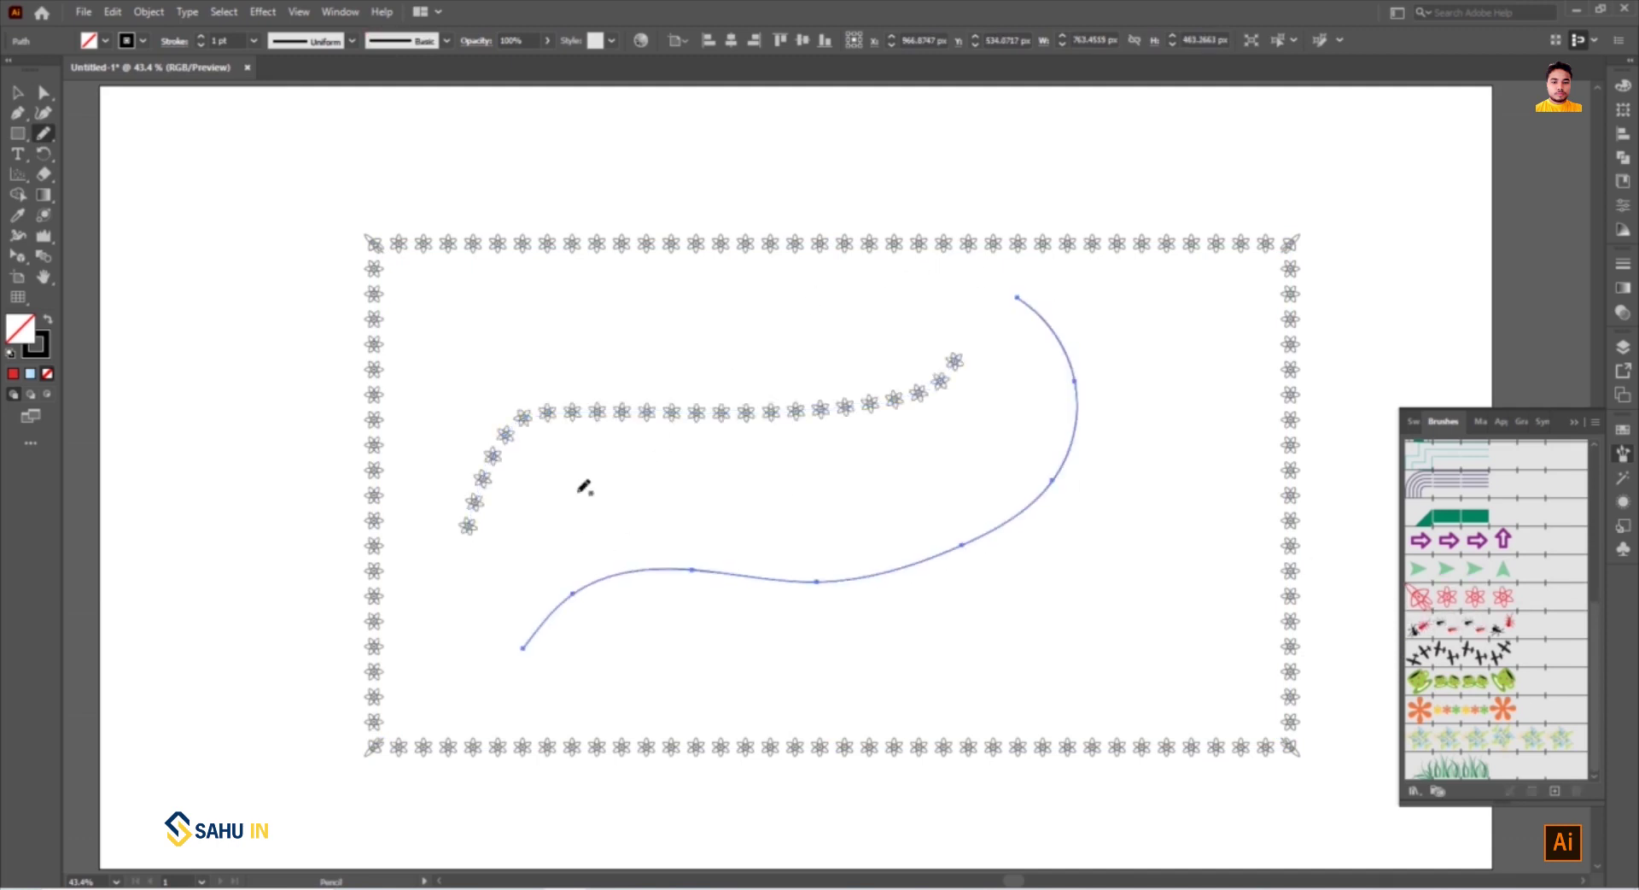
mouse_move(496, 588)
mouse_down()
mouse_move(632, 281)
mouse_move(953, 538)
mouse_up()
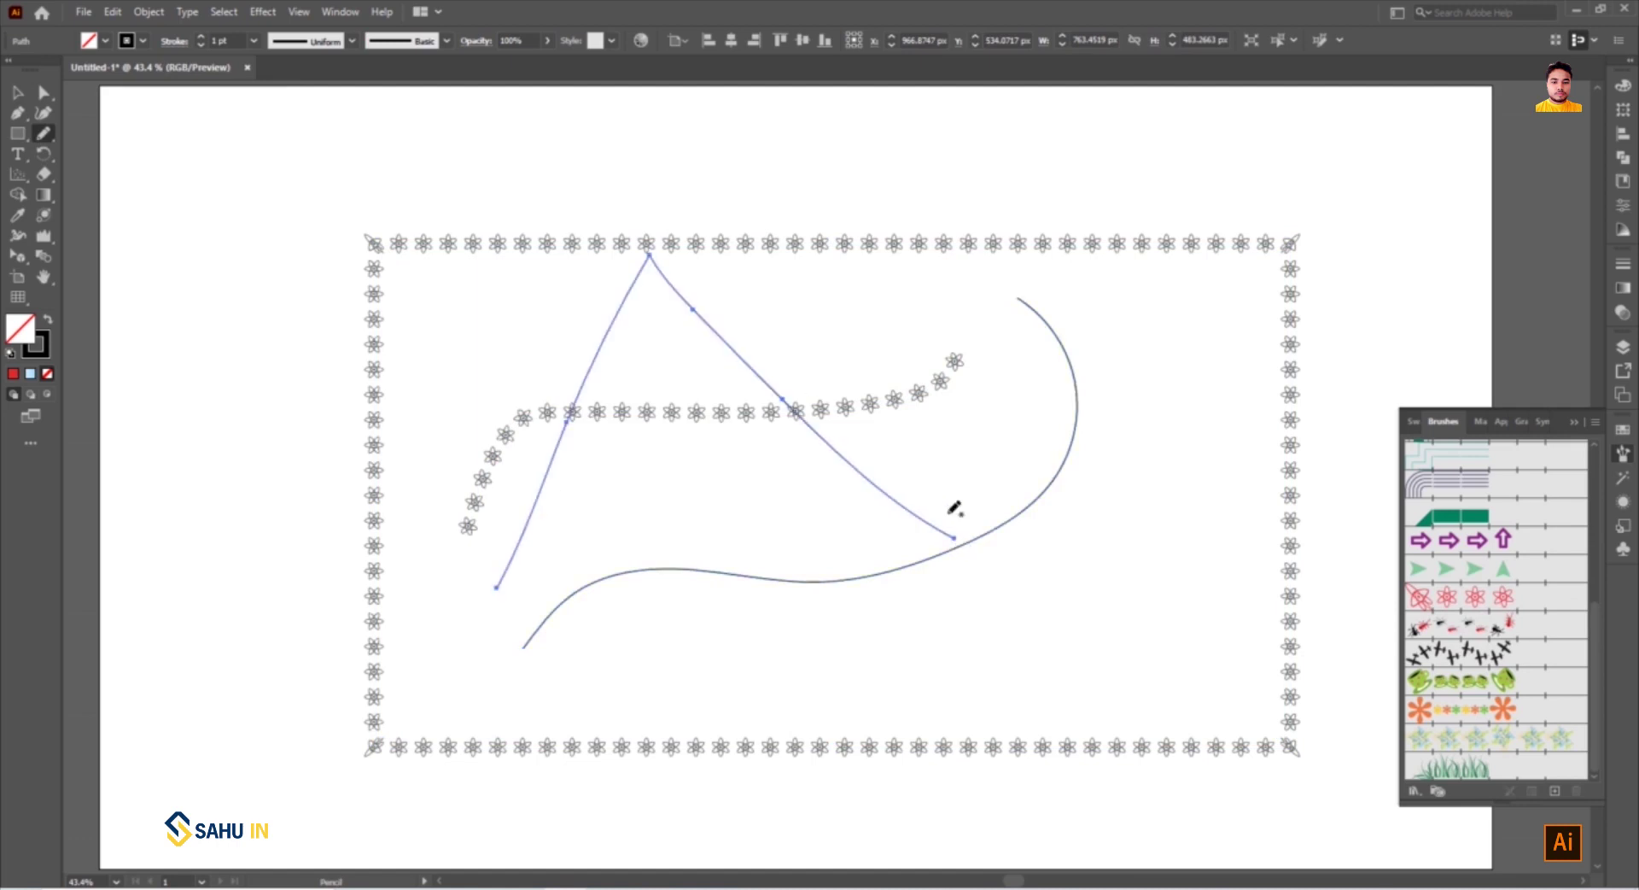
click(1466, 604)
Move the A path up-left and round off its apex with the Smooth tool
click(20, 92)
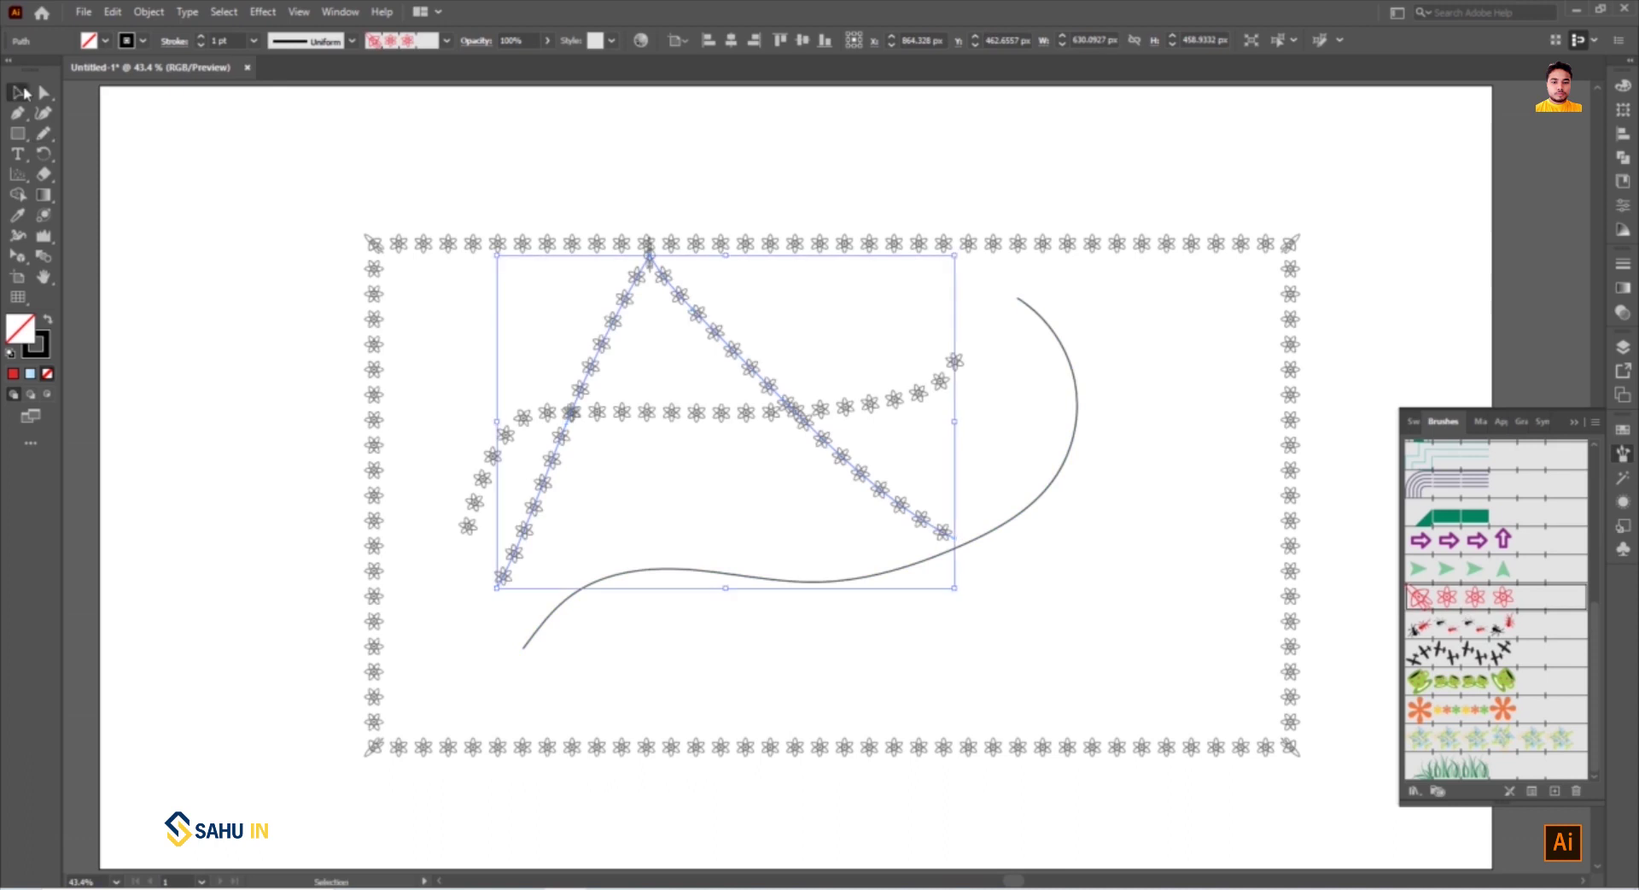
drag(721, 341, 313, 186)
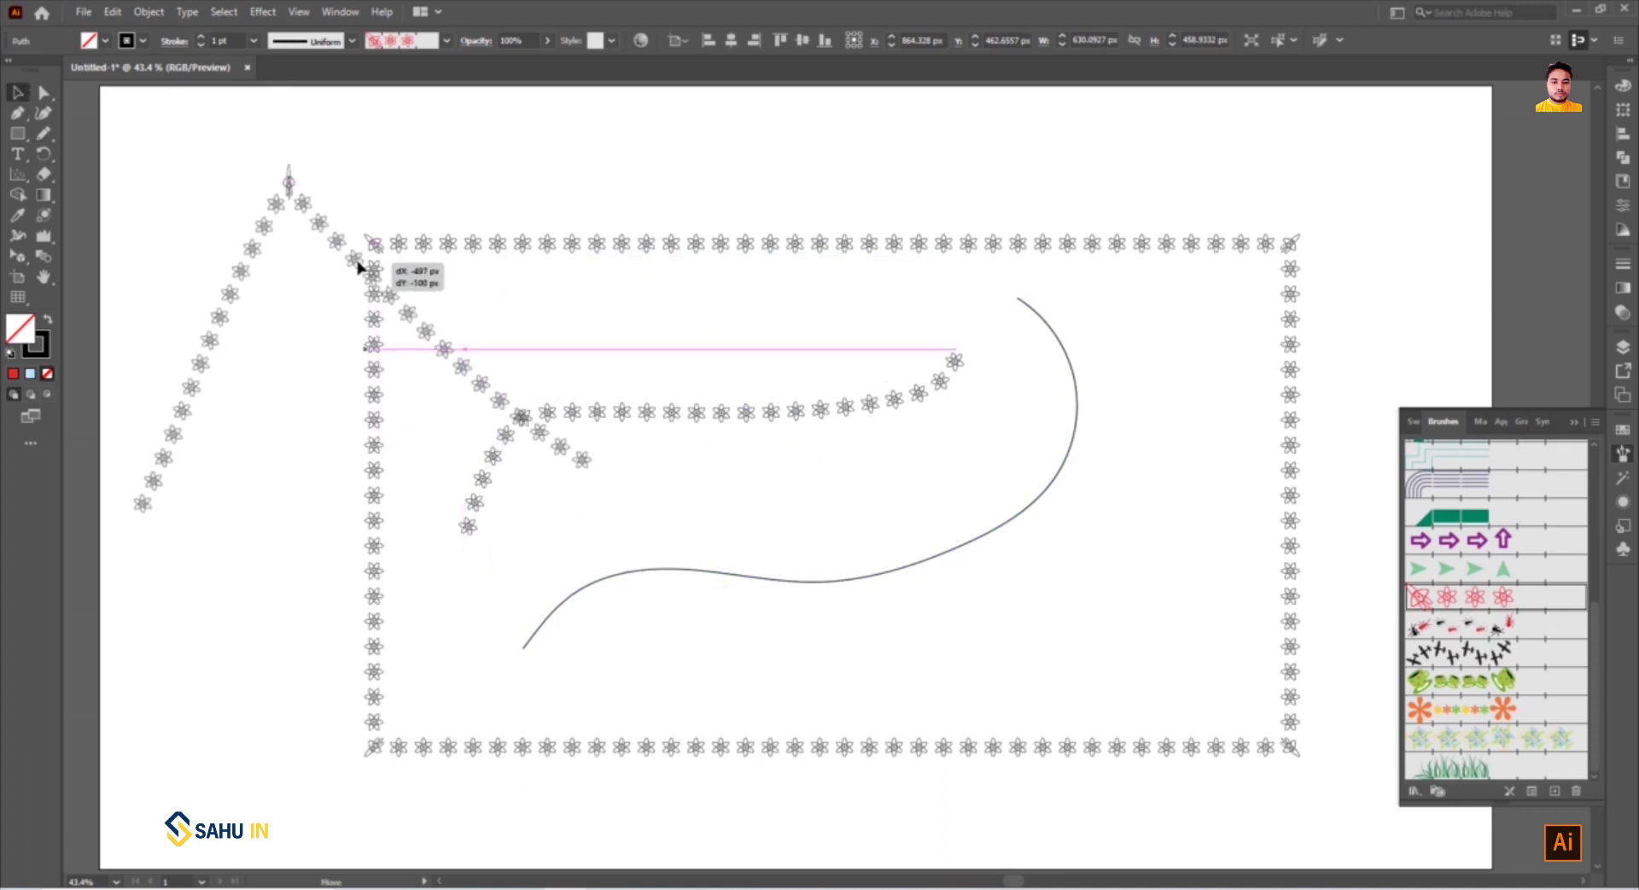
click(45, 133)
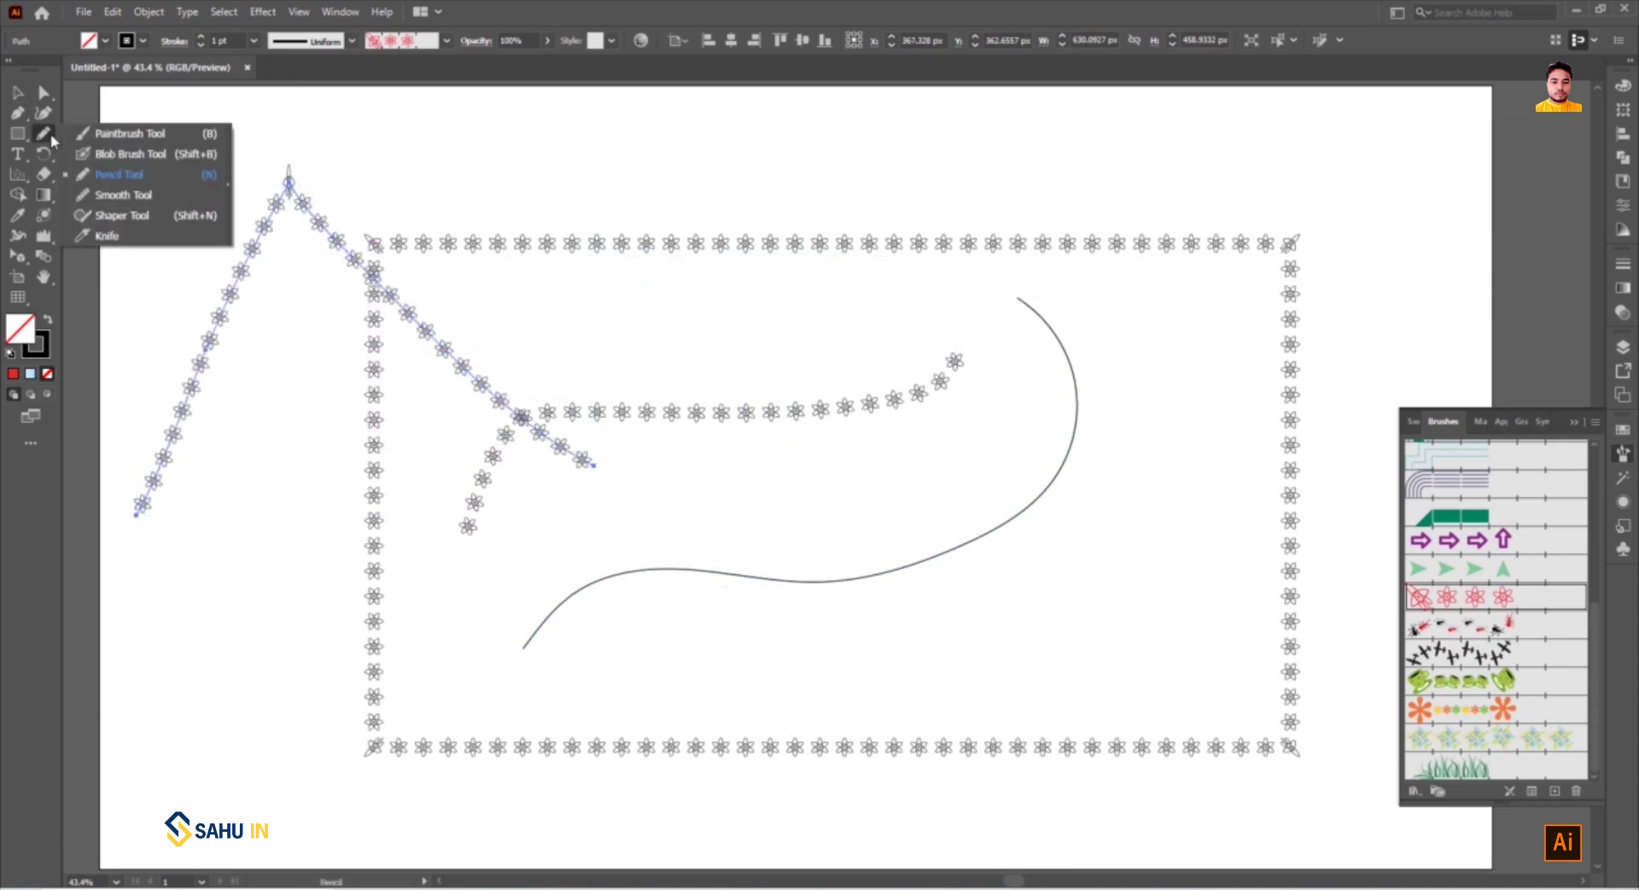
click(119, 194)
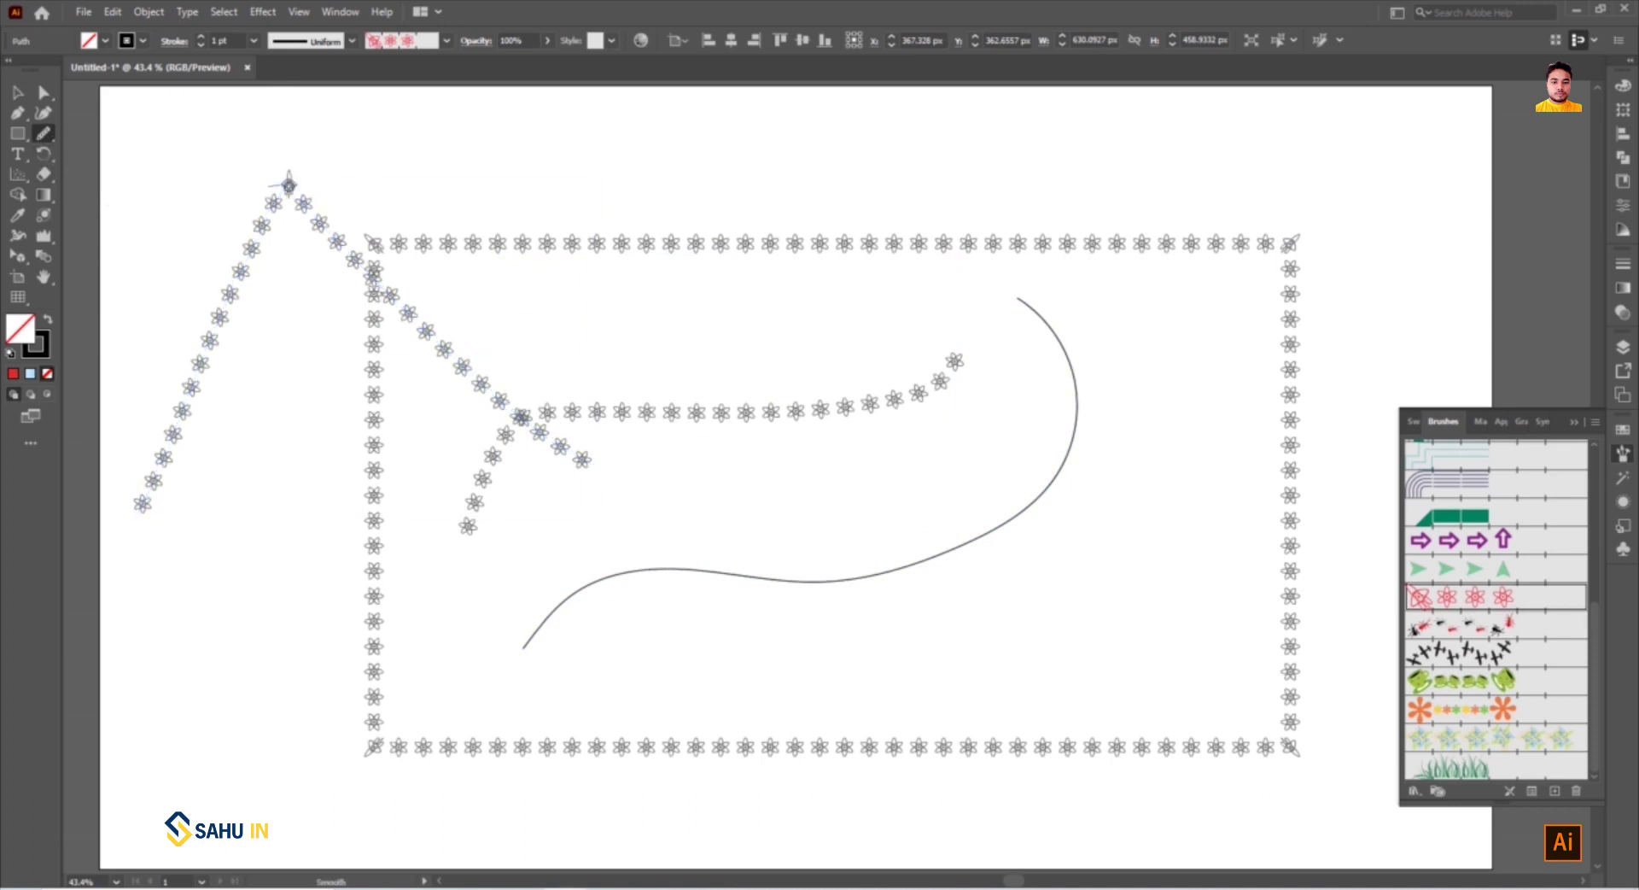
mouse_move(284, 182)
mouse_down()
mouse_move(301, 205)
mouse_move(277, 179)
mouse_up()
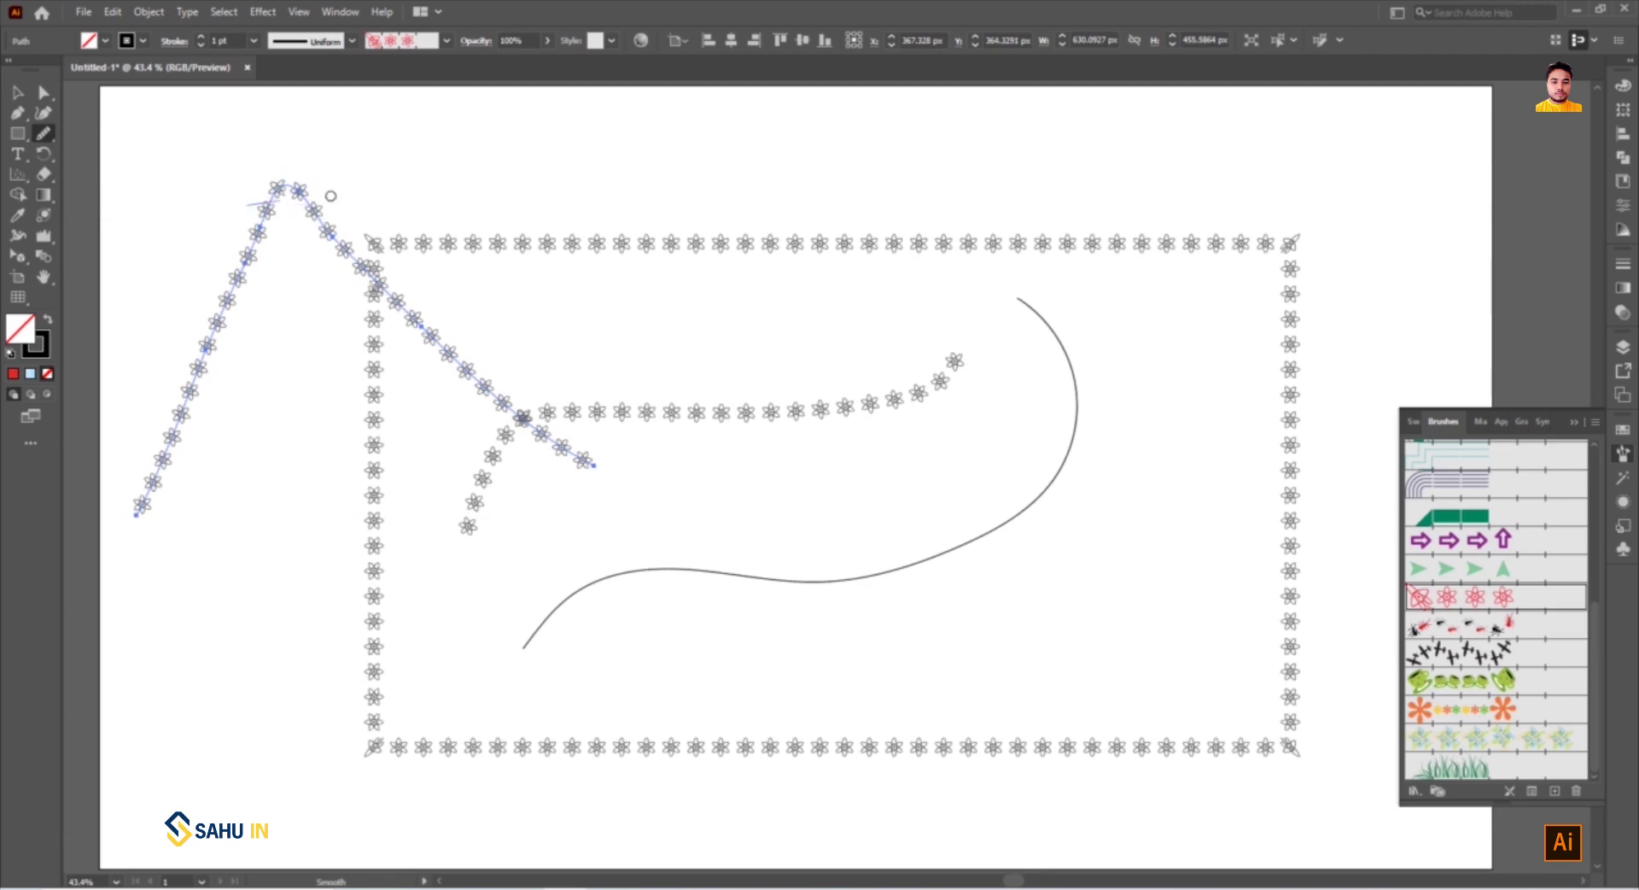
mouse_move(330, 195)
mouse_down()
mouse_move(304, 195)
mouse_move(356, 187)
mouse_up()
Move the A path back into the frame, then marquee-select all the artwork and delete it
click(17, 92)
click(304, 150)
drag(227, 154, 351, 245)
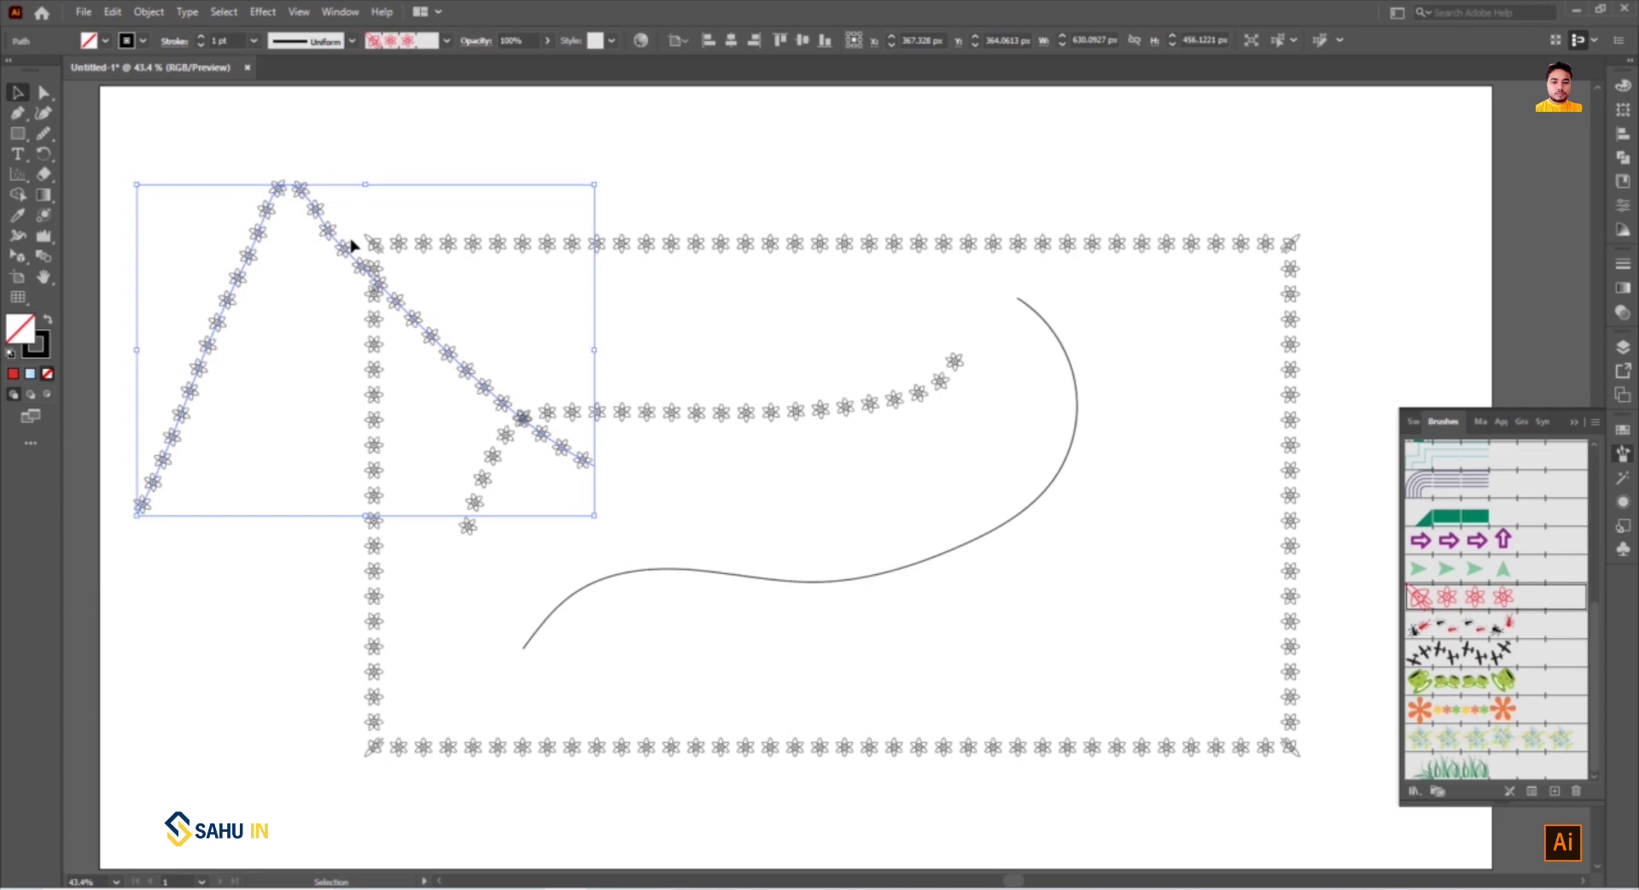
drag(330, 239, 848, 406)
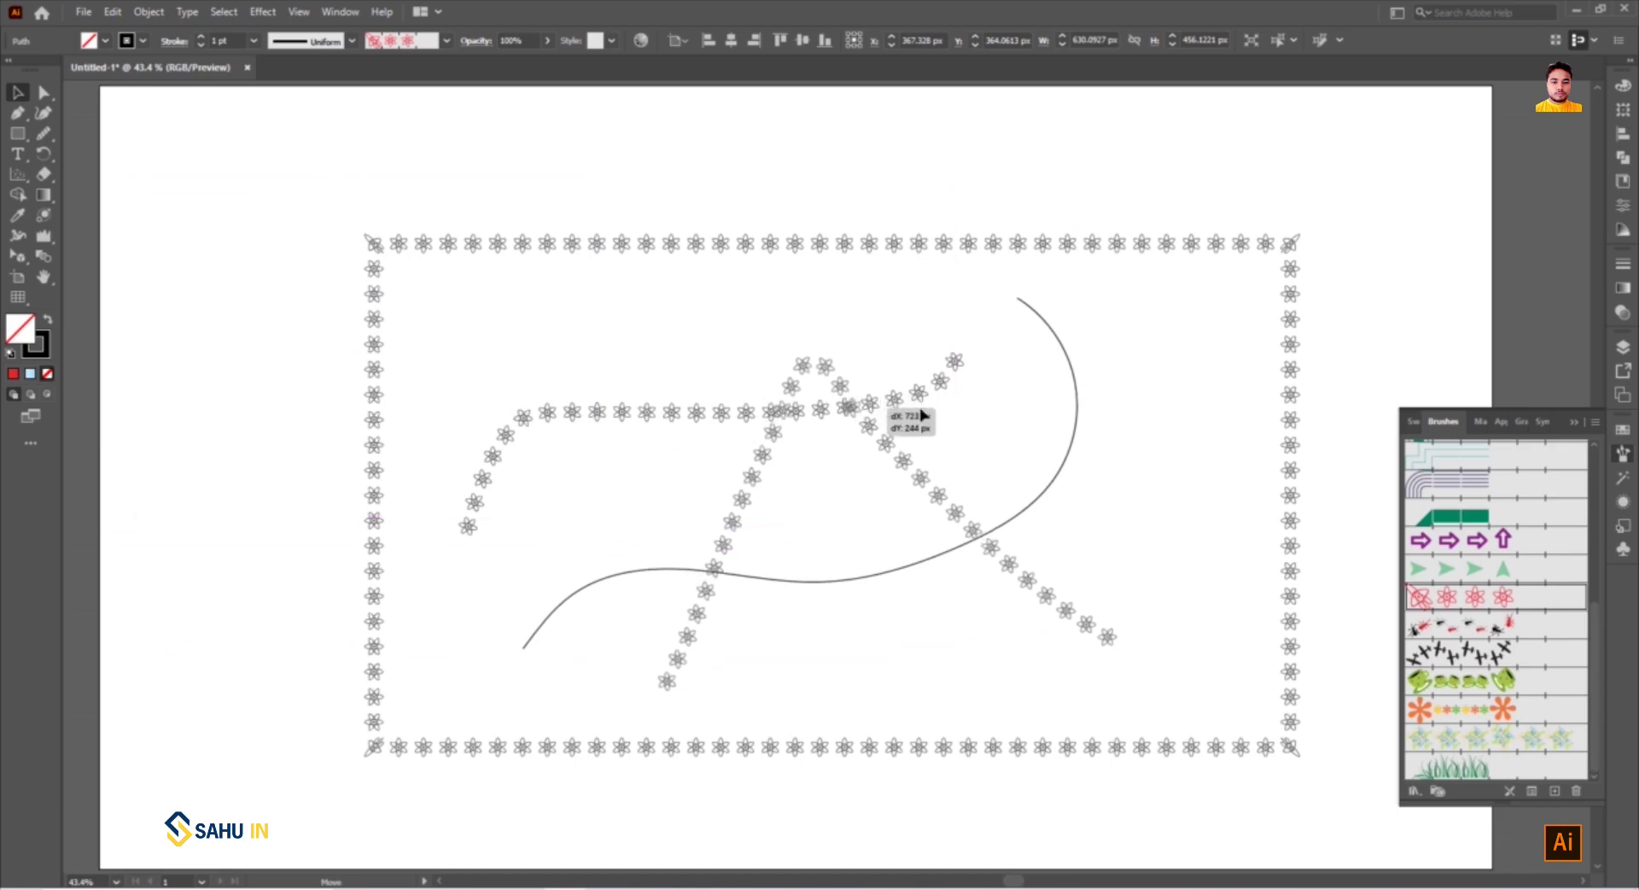
drag(848, 406, 842, 413)
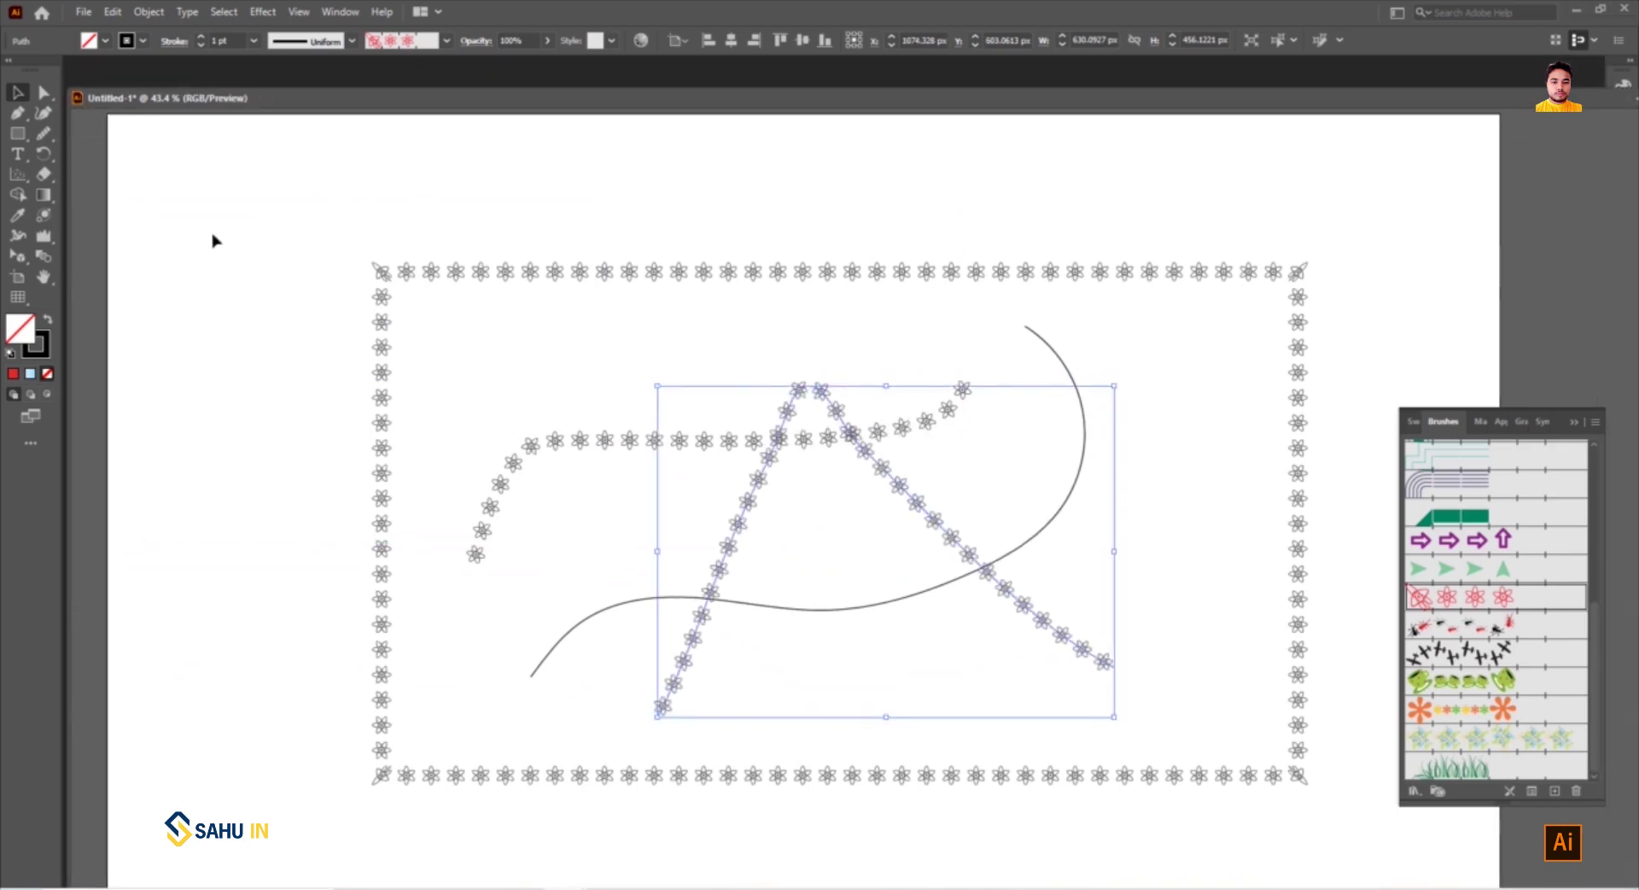
drag(347, 146, 1312, 781)
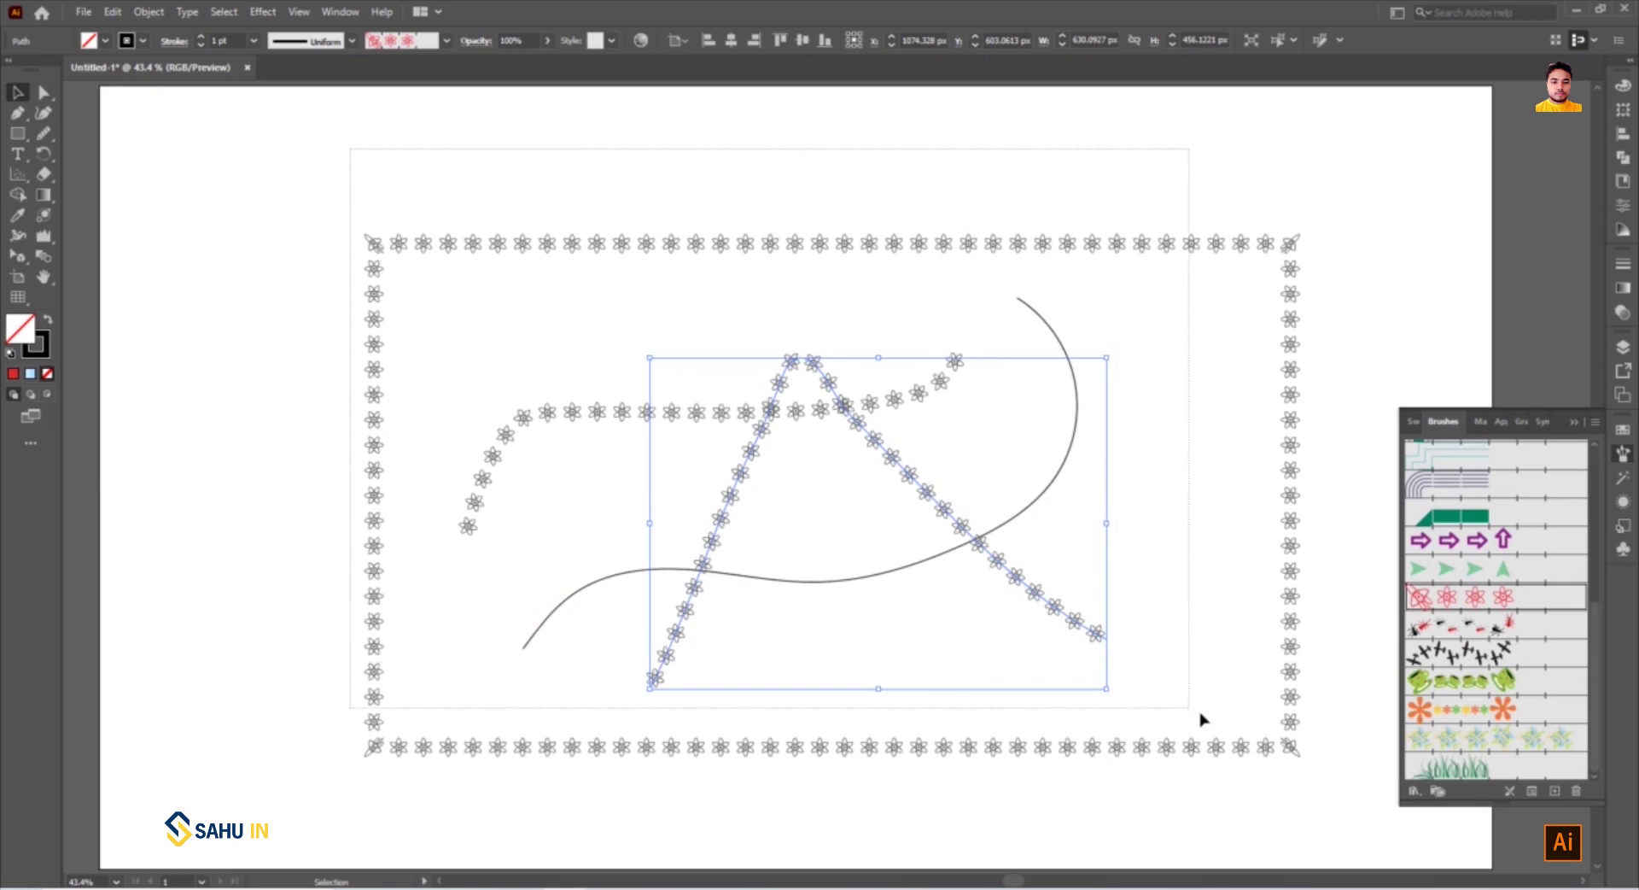
key(Delete)
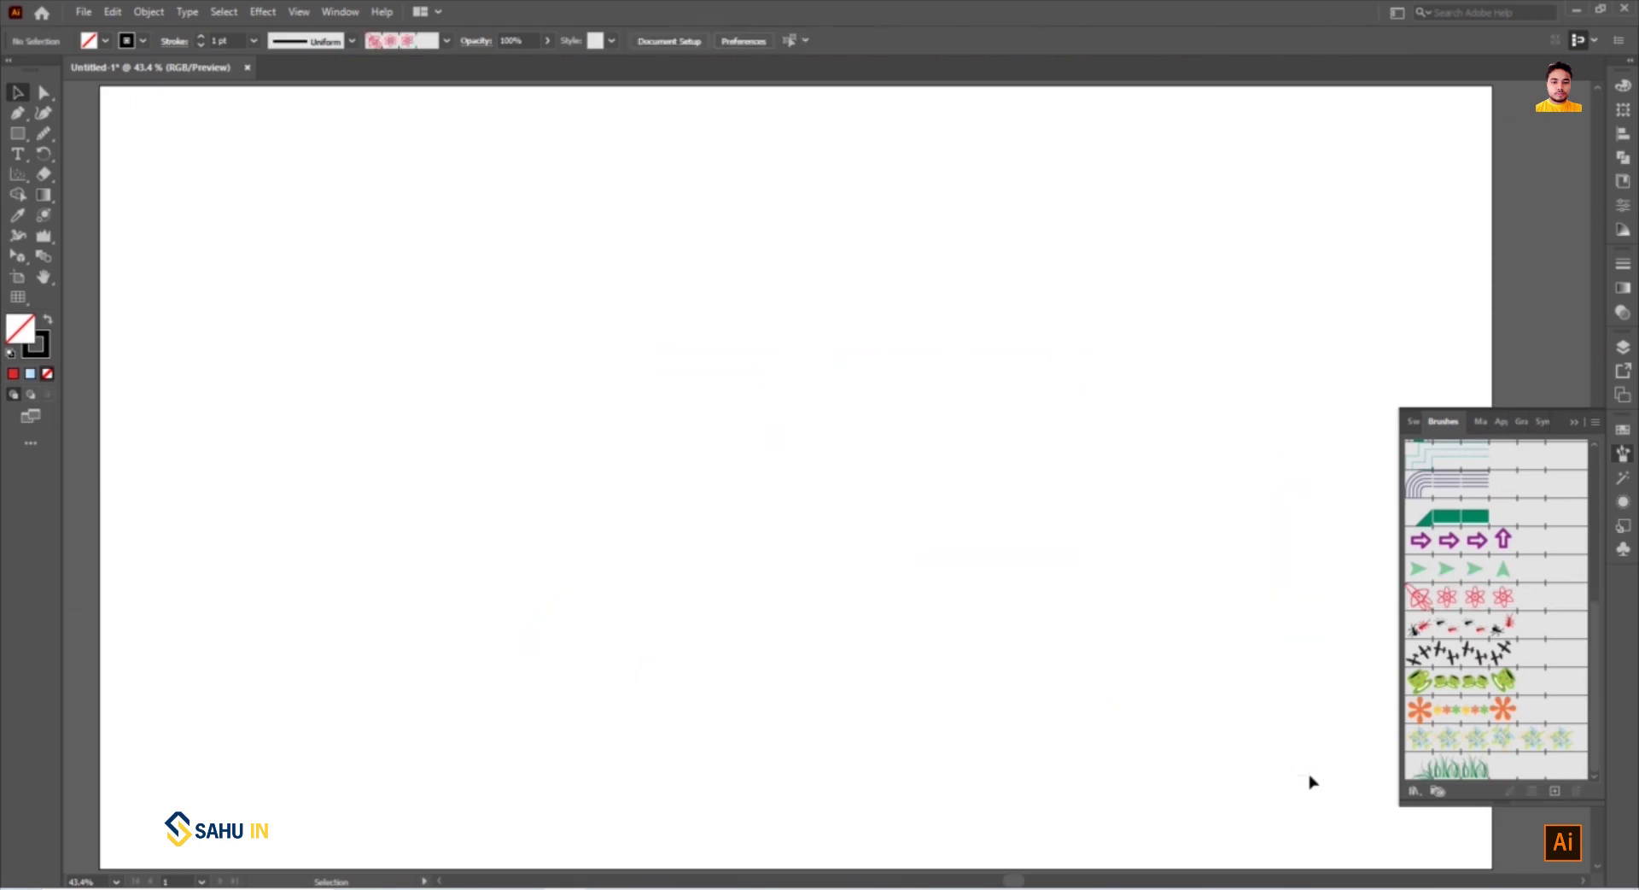
Draw a tall narrow rectangle and a smaller overlapping one
click(17, 133)
drag(436, 367, 513, 493)
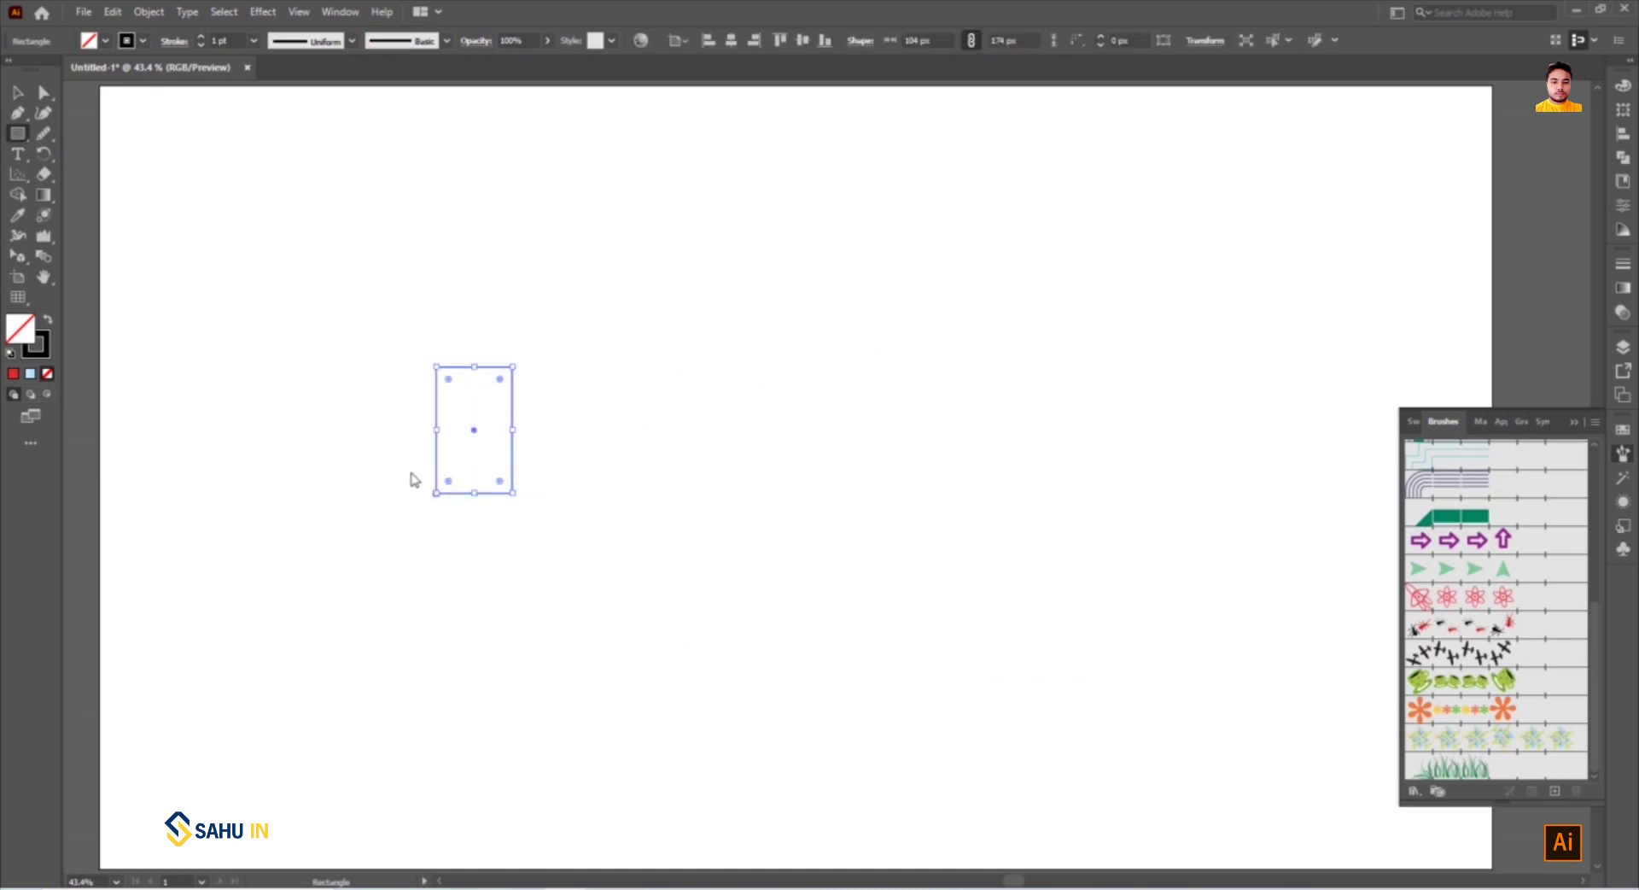
drag(471, 390, 544, 469)
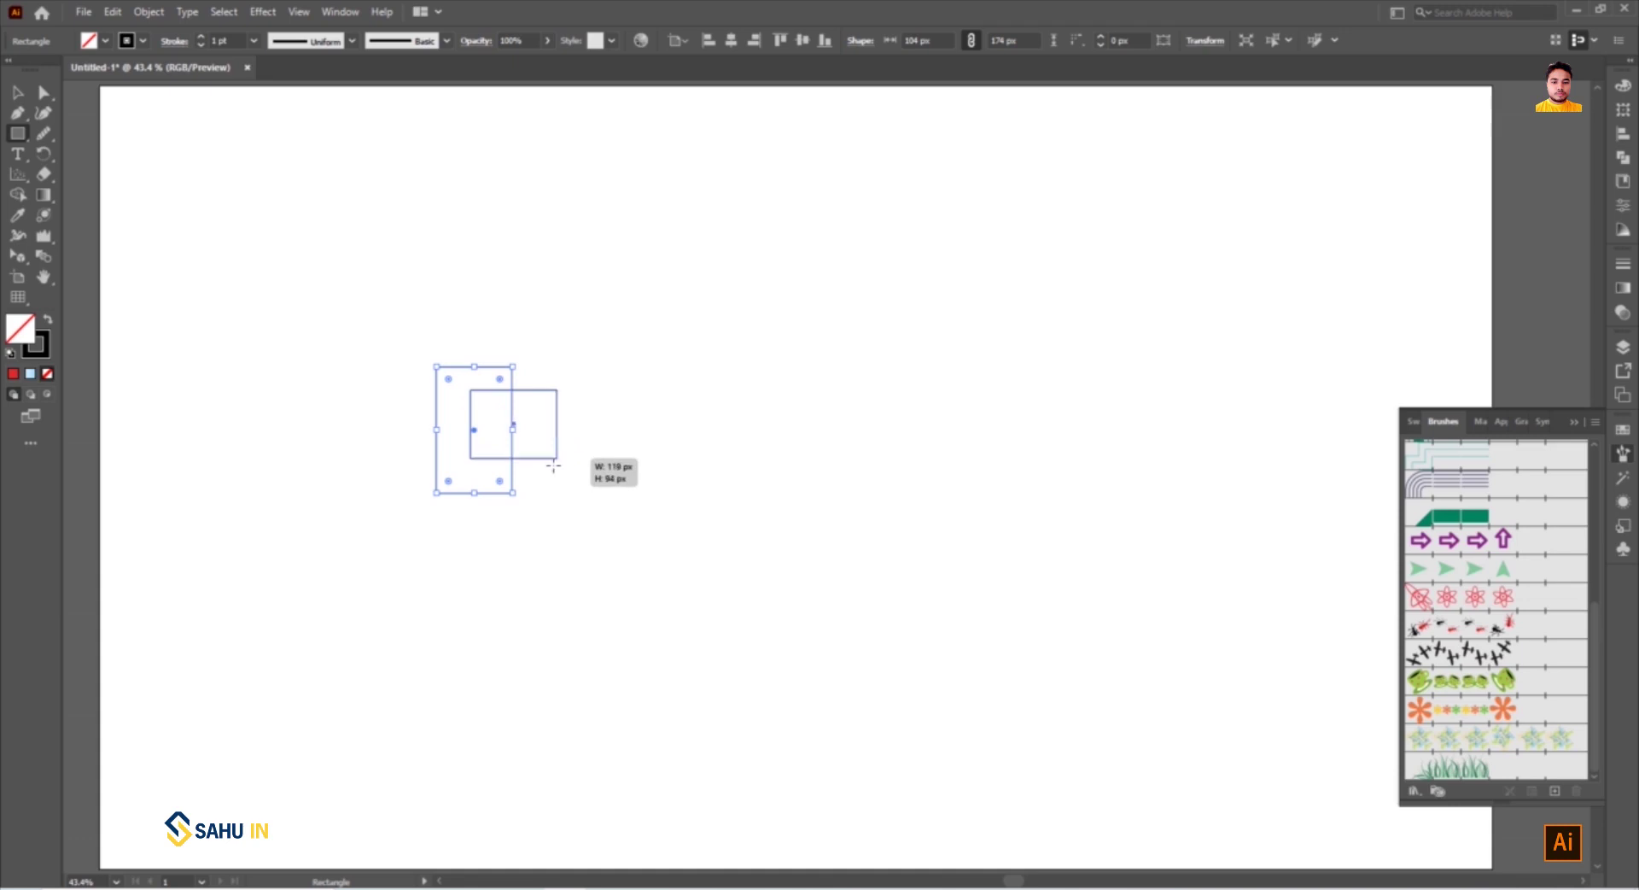
click(18, 93)
click(128, 181)
mouse_move(327, 313)
mouse_down()
mouse_move(553, 521)
mouse_move(509, 452)
mouse_up()
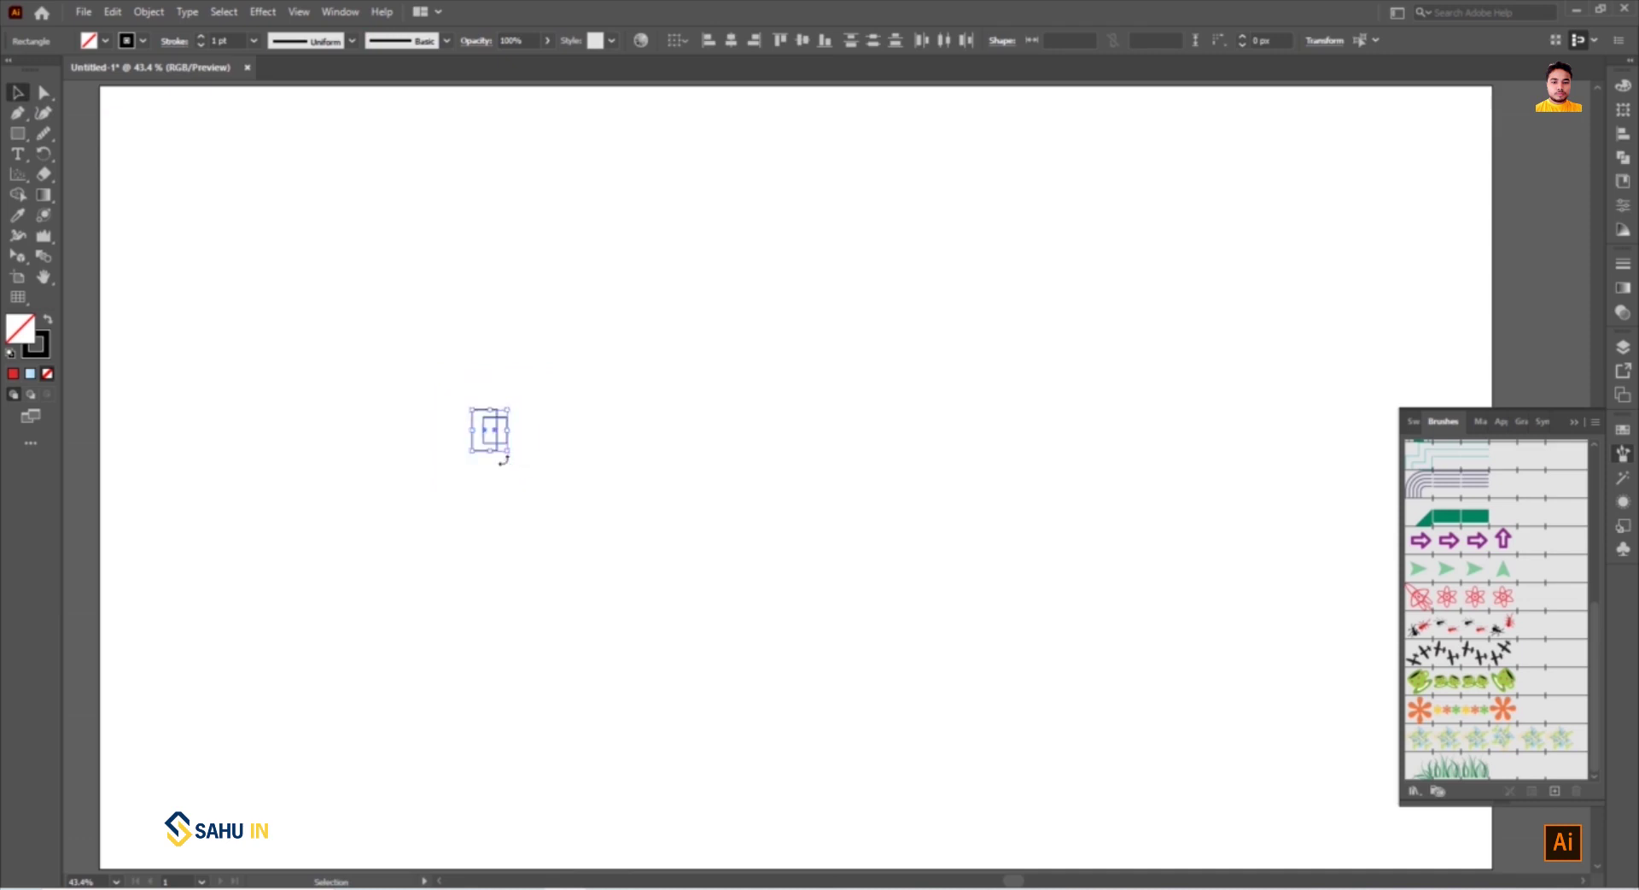
click(507, 467)
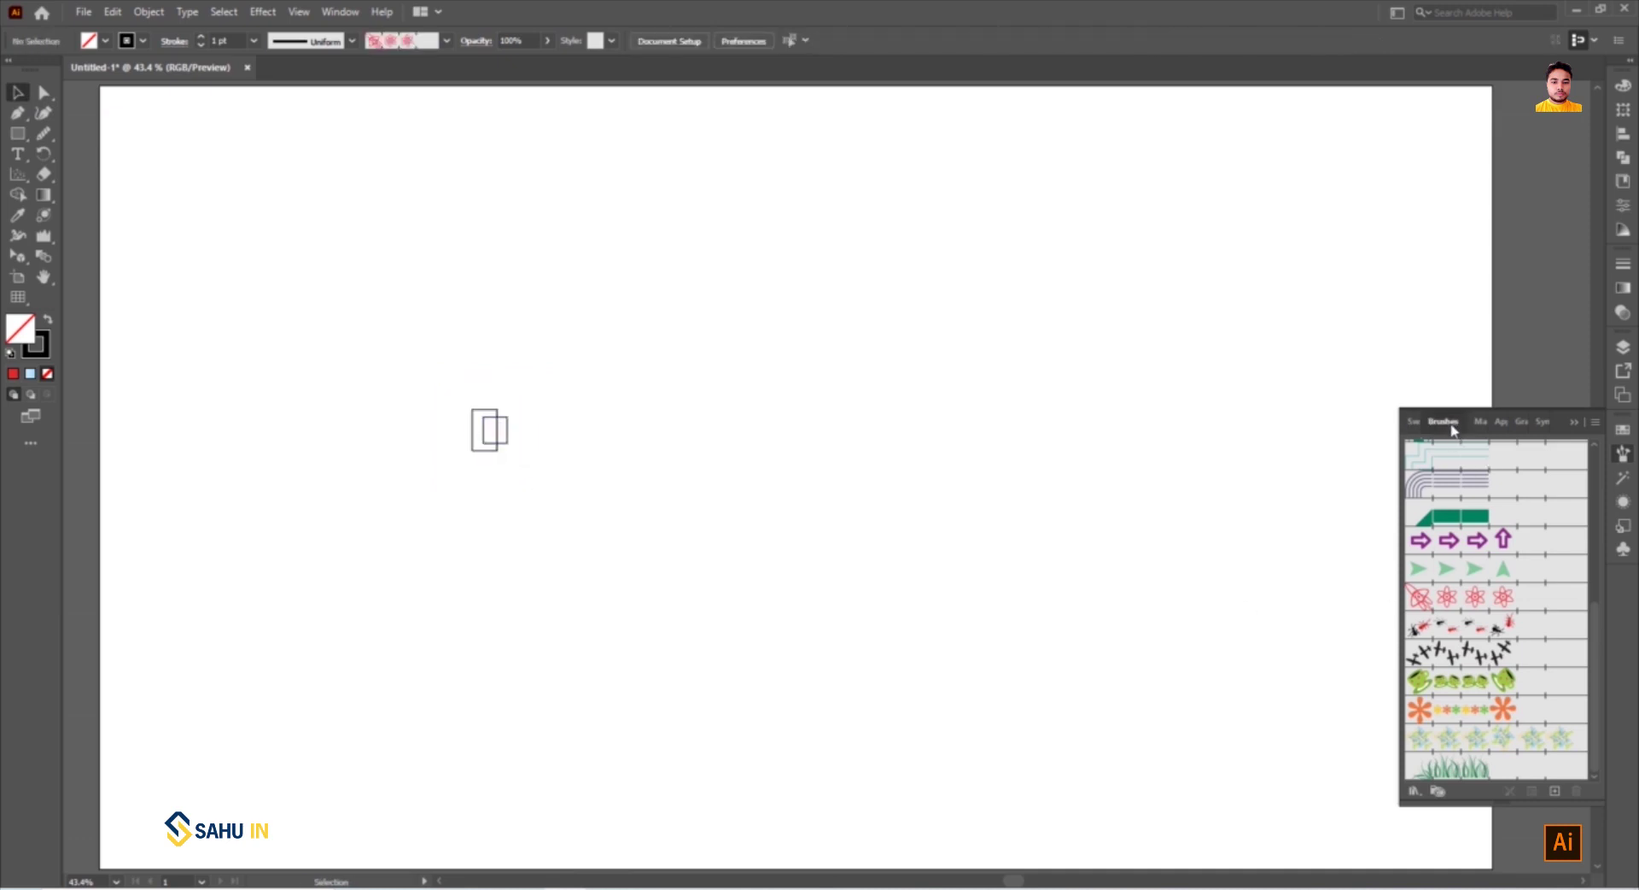
Stroke the rectangle group red and move it right of the artboard centre
click(1623, 454)
click(1624, 456)
scroll(1539, 679, up, 10)
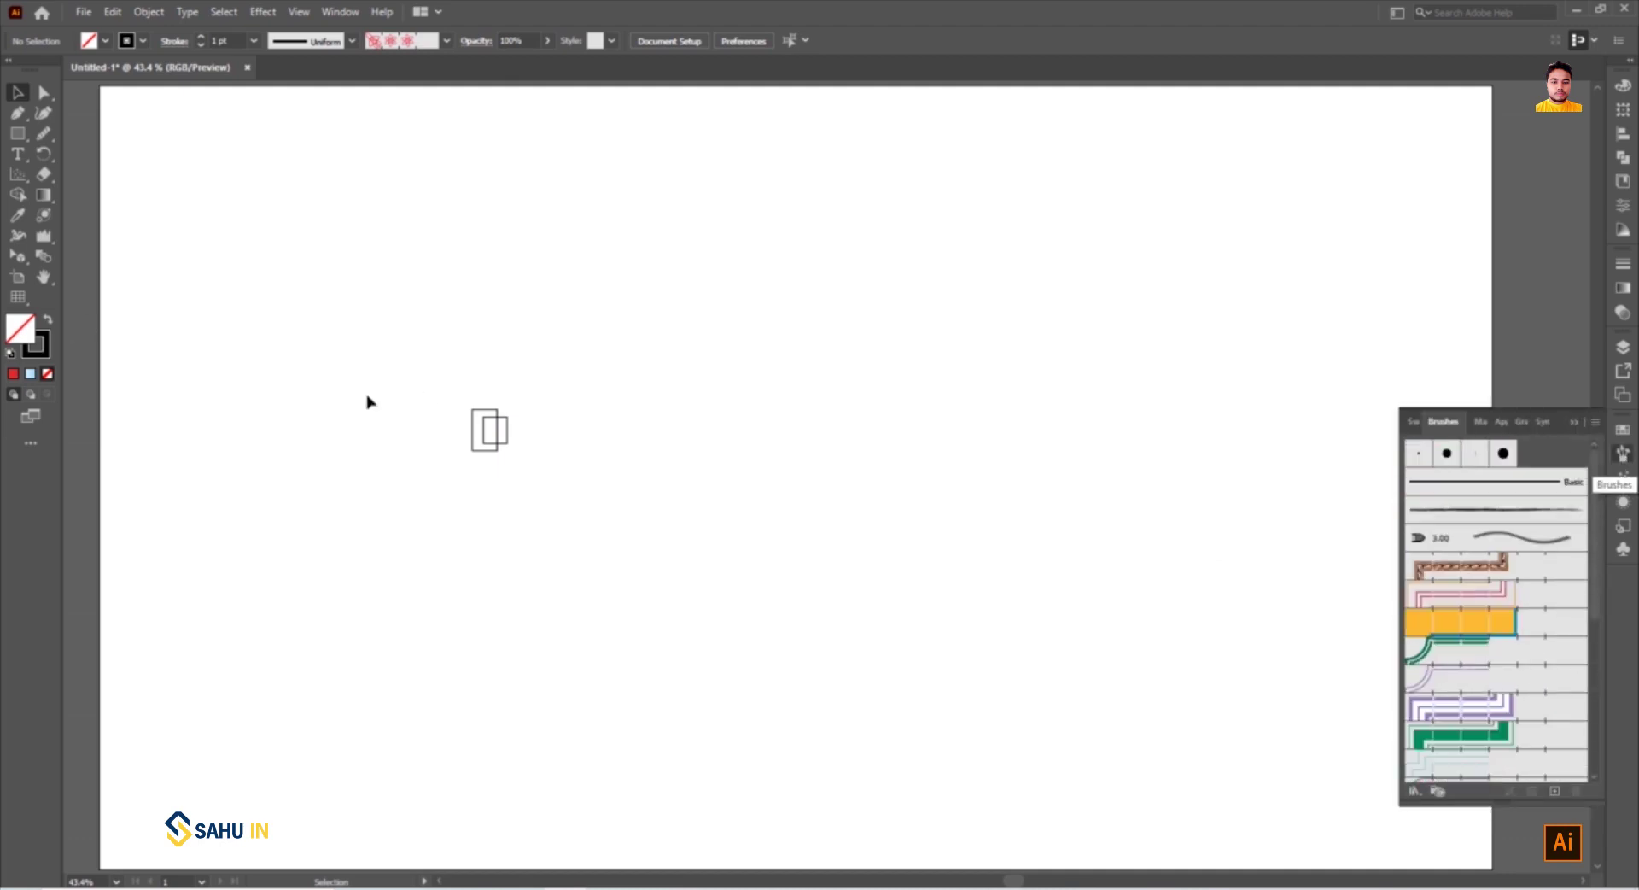
click(487, 429)
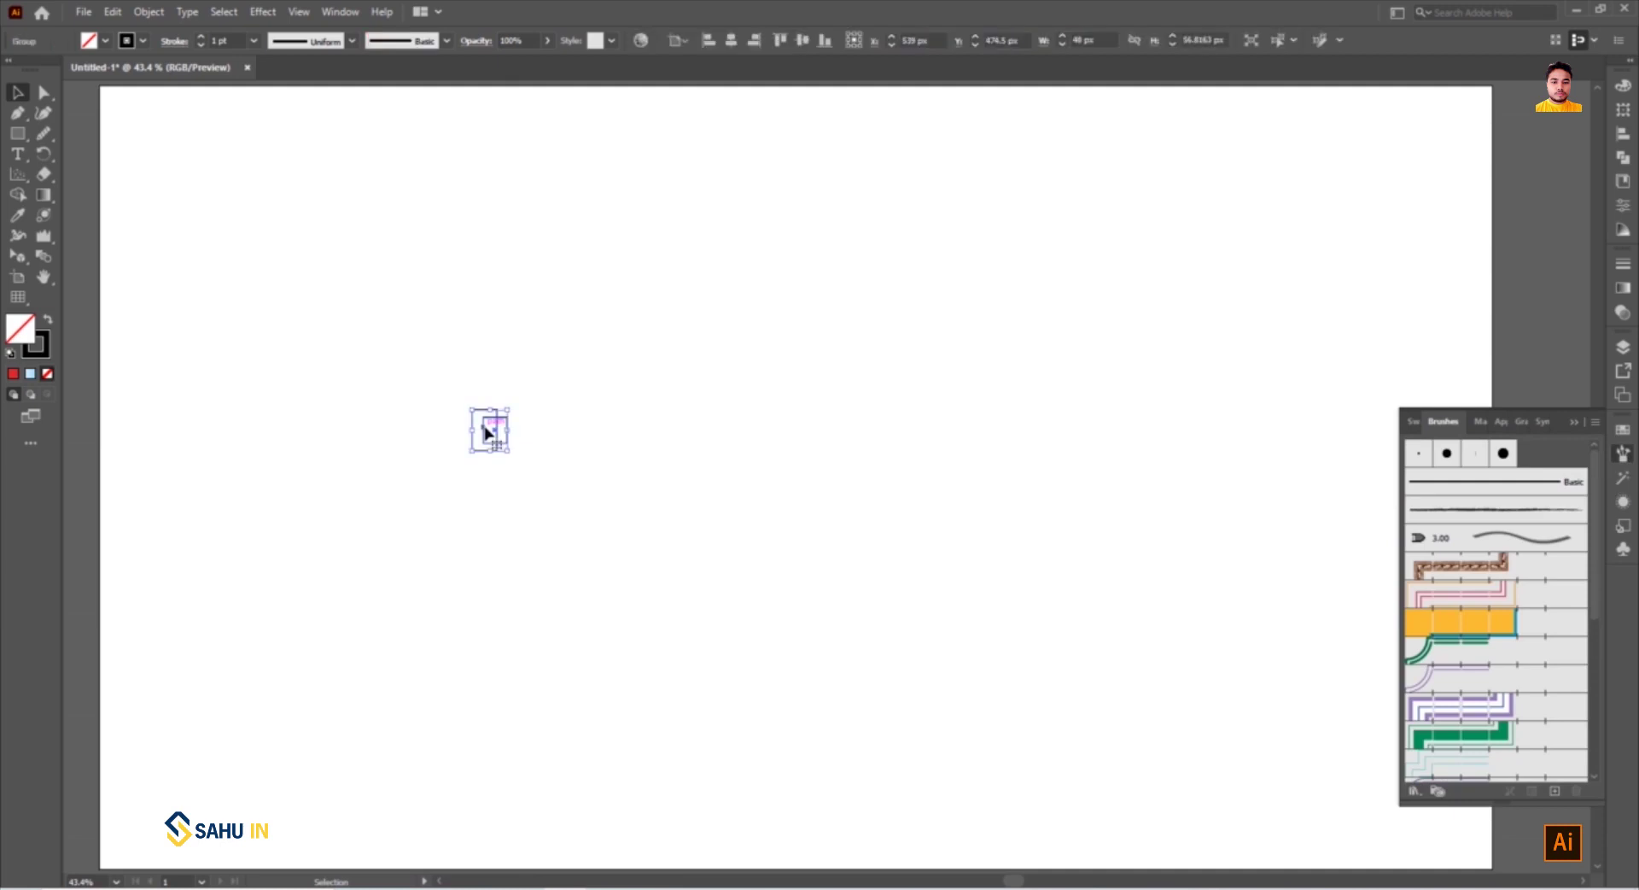
double_click(36, 345)
click(801, 341)
click(999, 343)
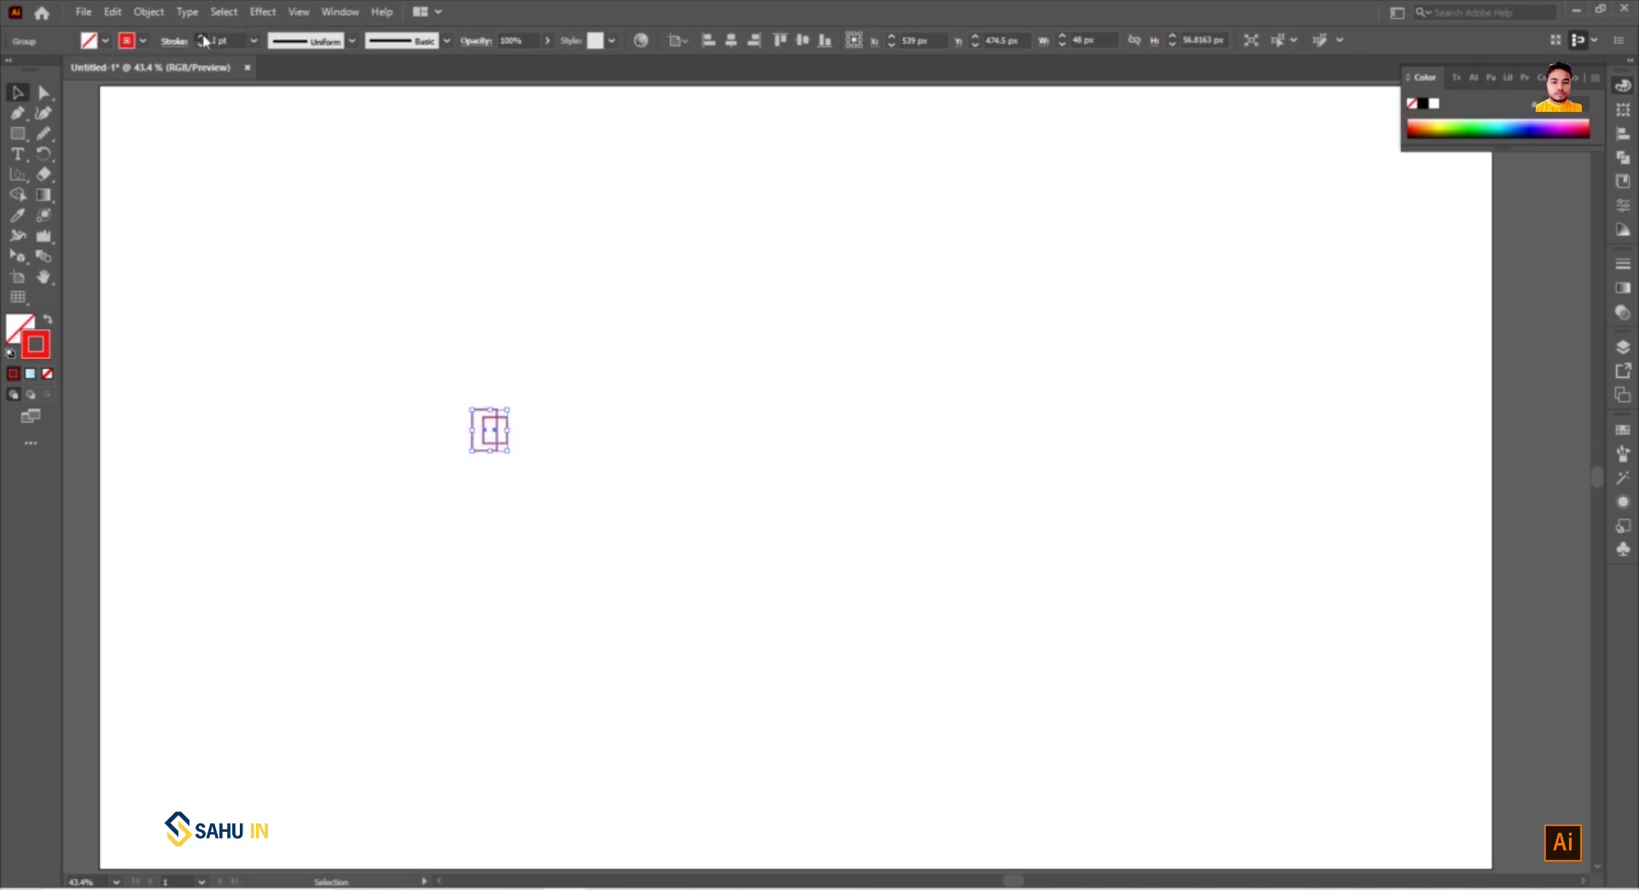
drag(507, 439, 1069, 532)
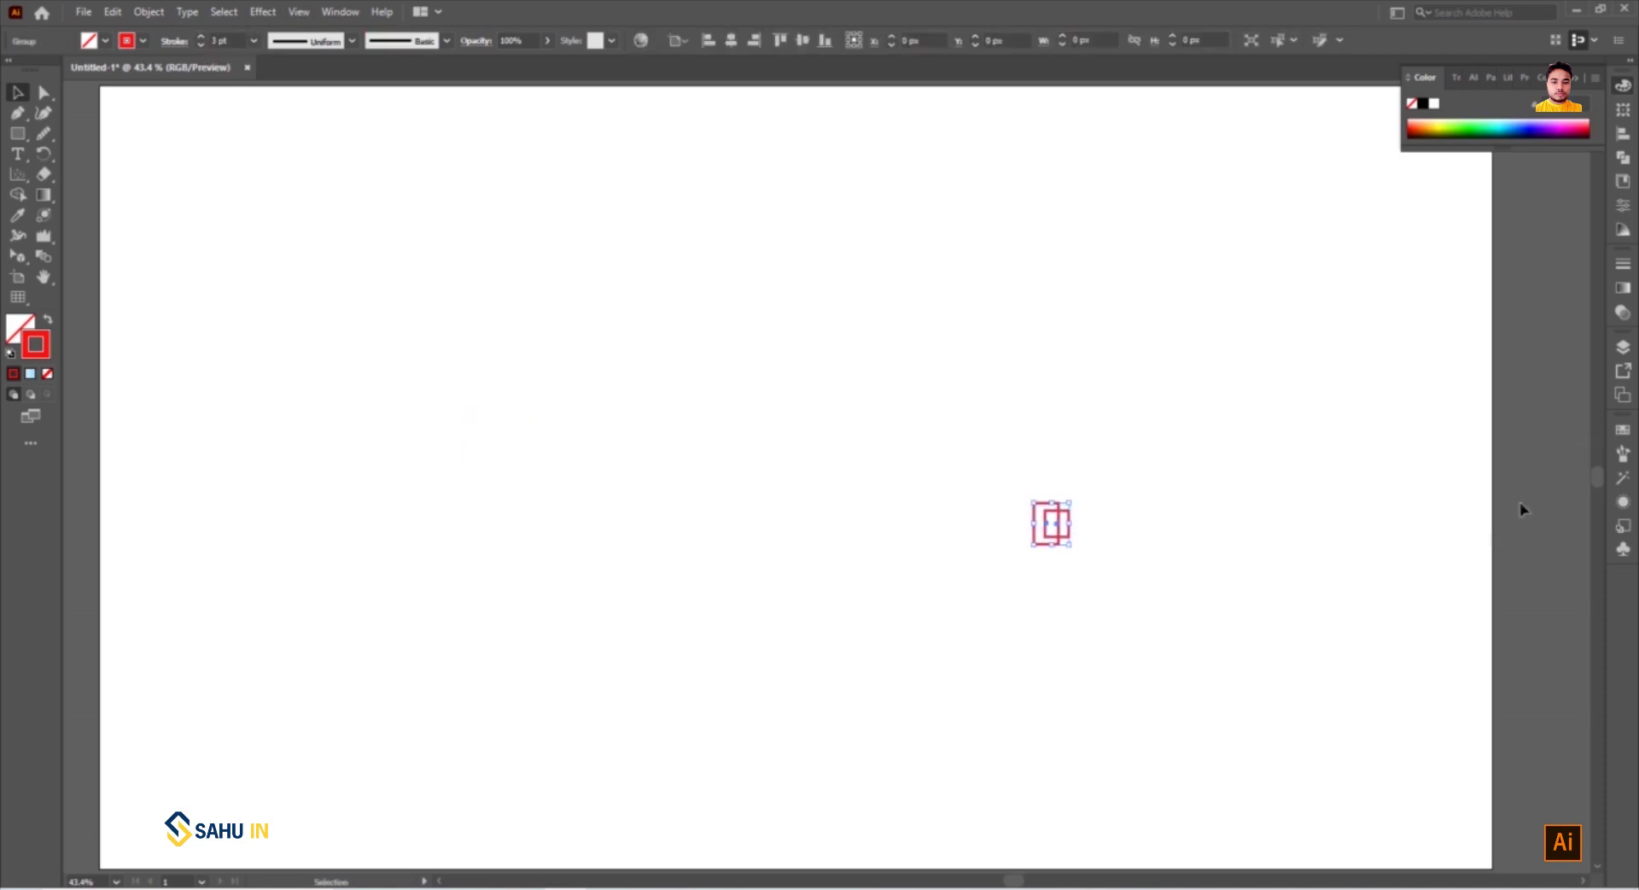
click(1623, 453)
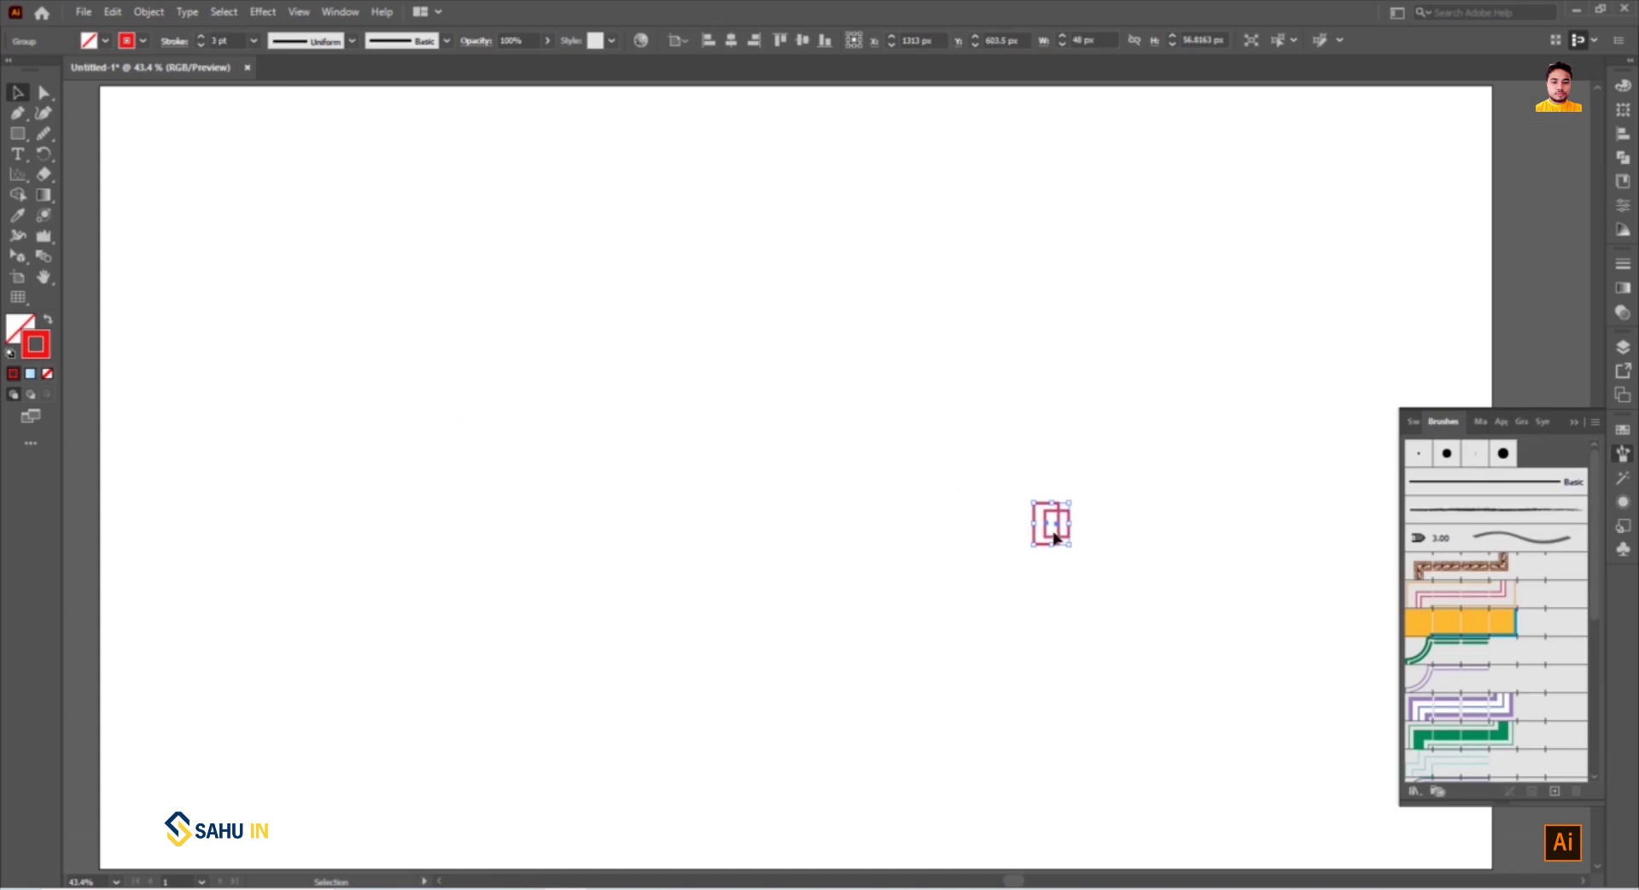
Make the red rectangle group a scatter brush with Random size up to 117%
mouse_move(1058, 533)
mouse_down()
mouse_move(1457, 466)
mouse_move(1528, 471)
mouse_up()
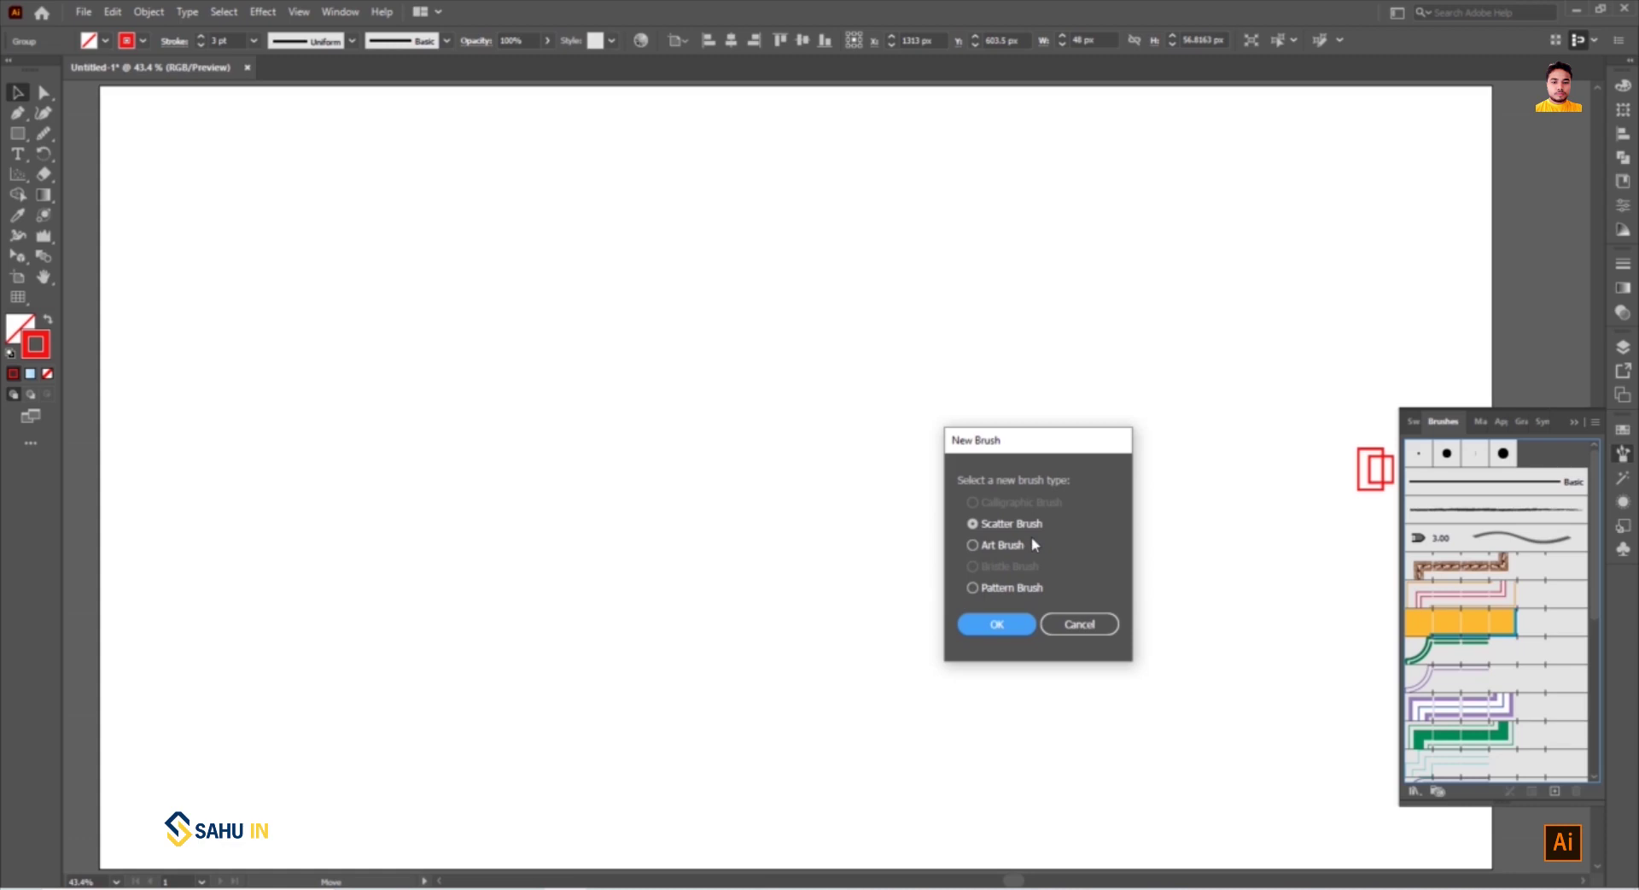
click(997, 625)
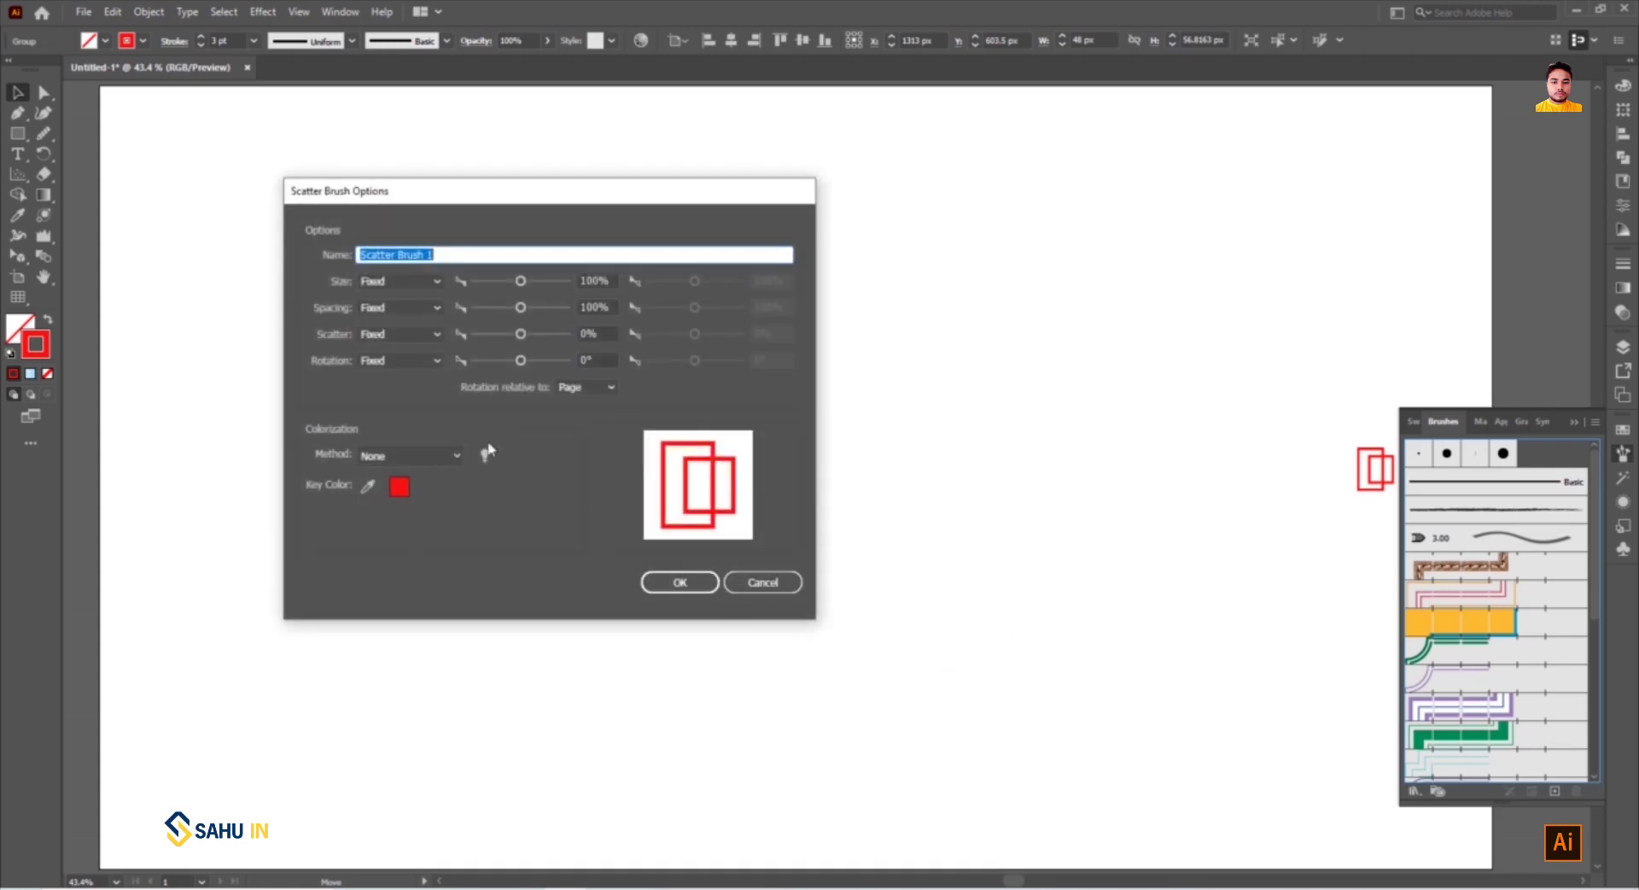
click(417, 454)
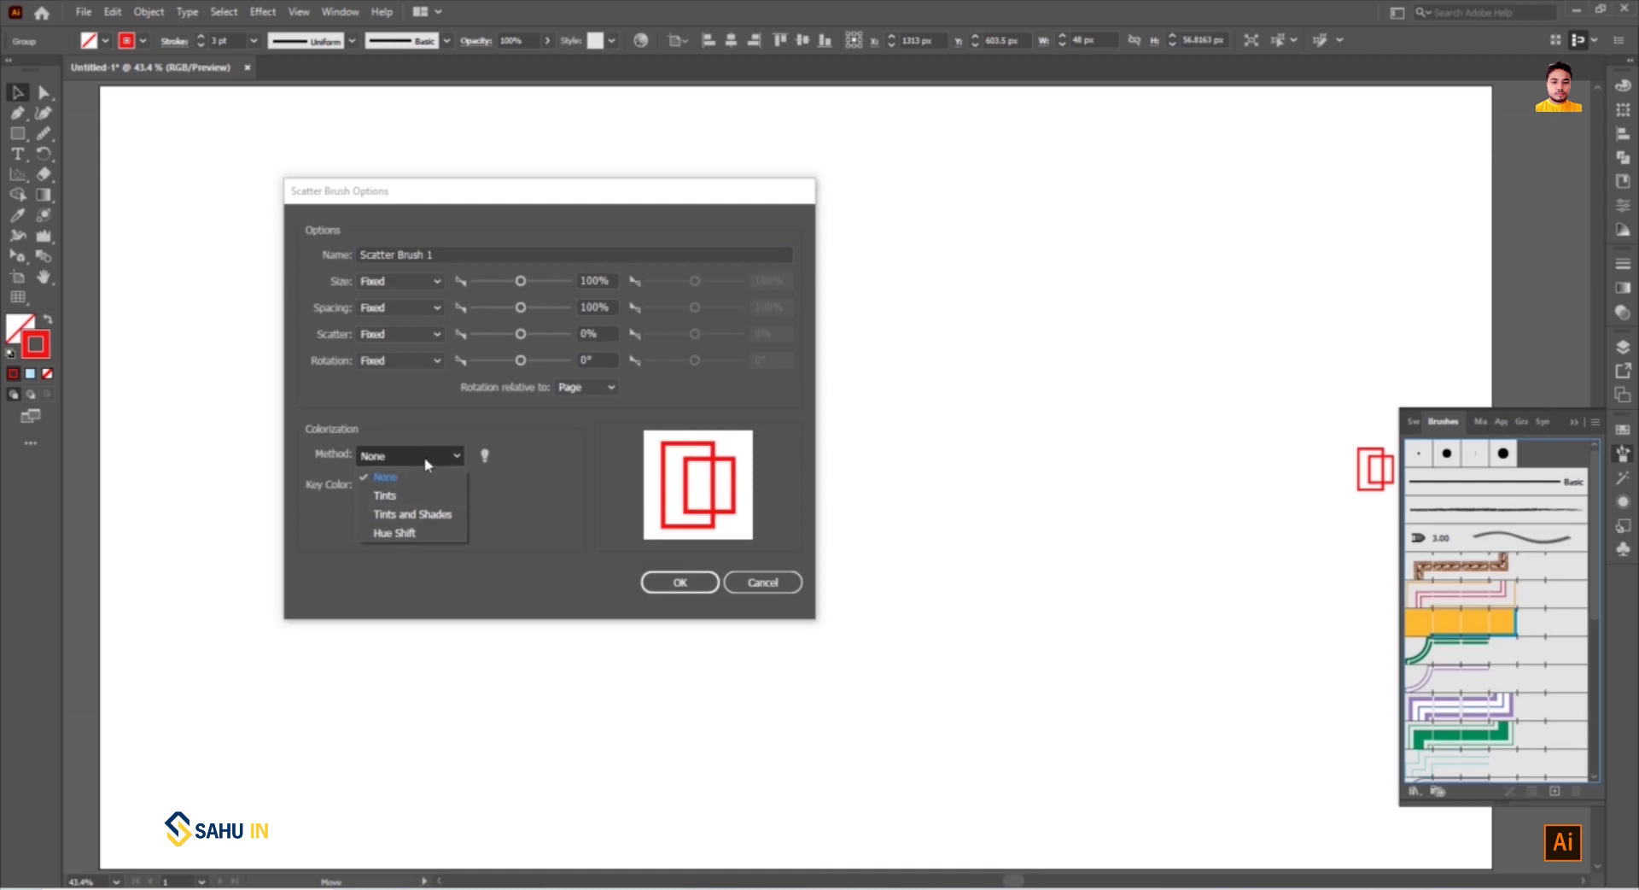
click(425, 459)
click(401, 281)
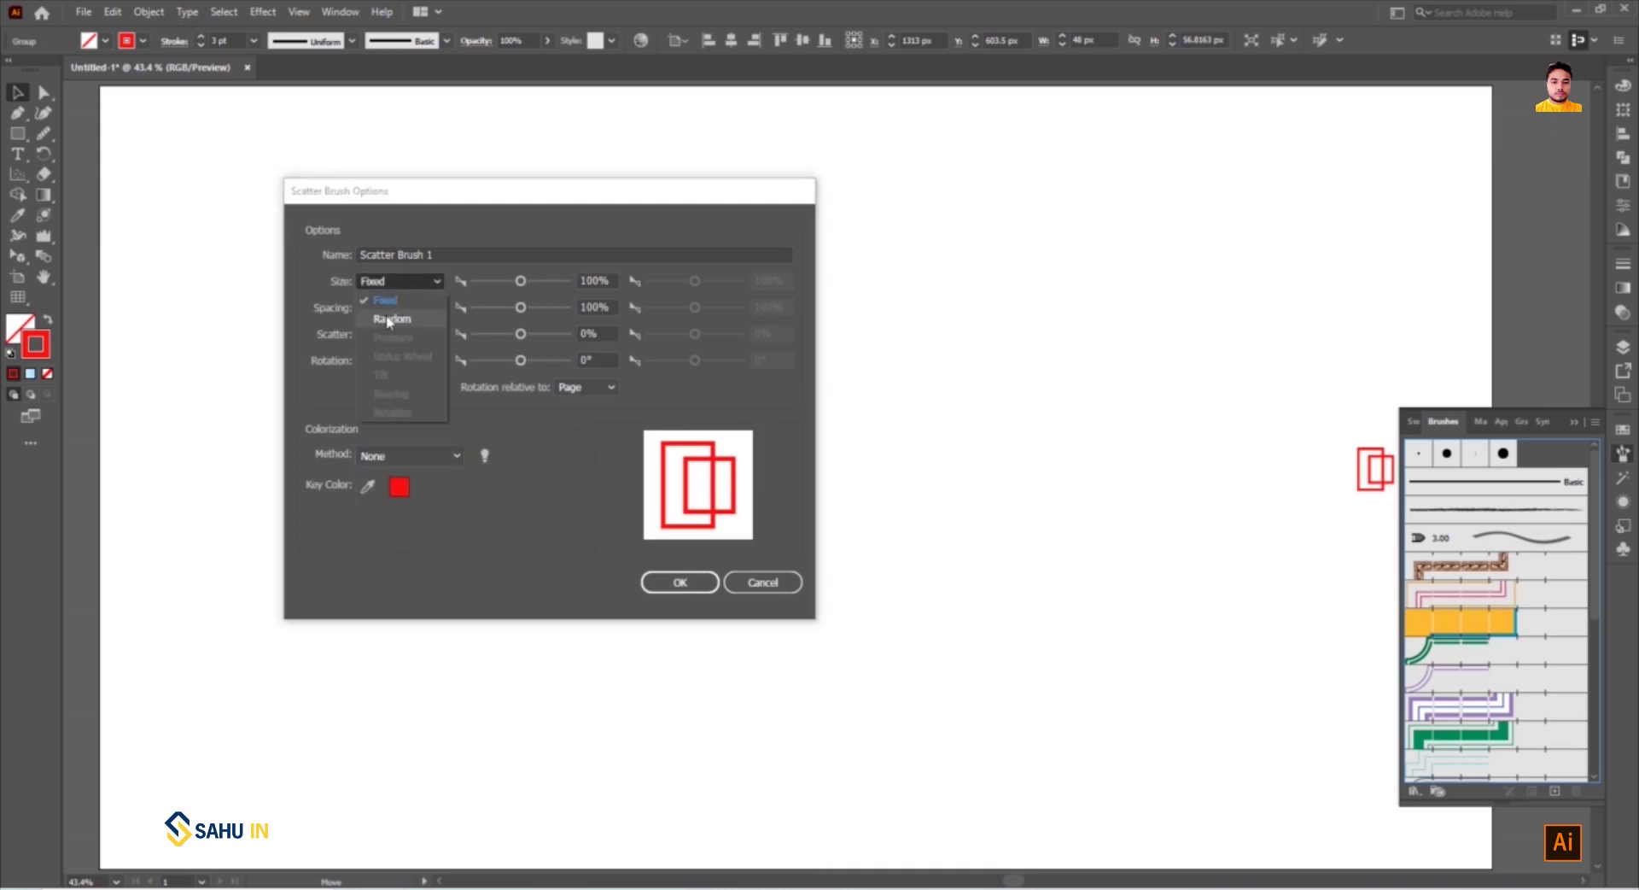
click(388, 318)
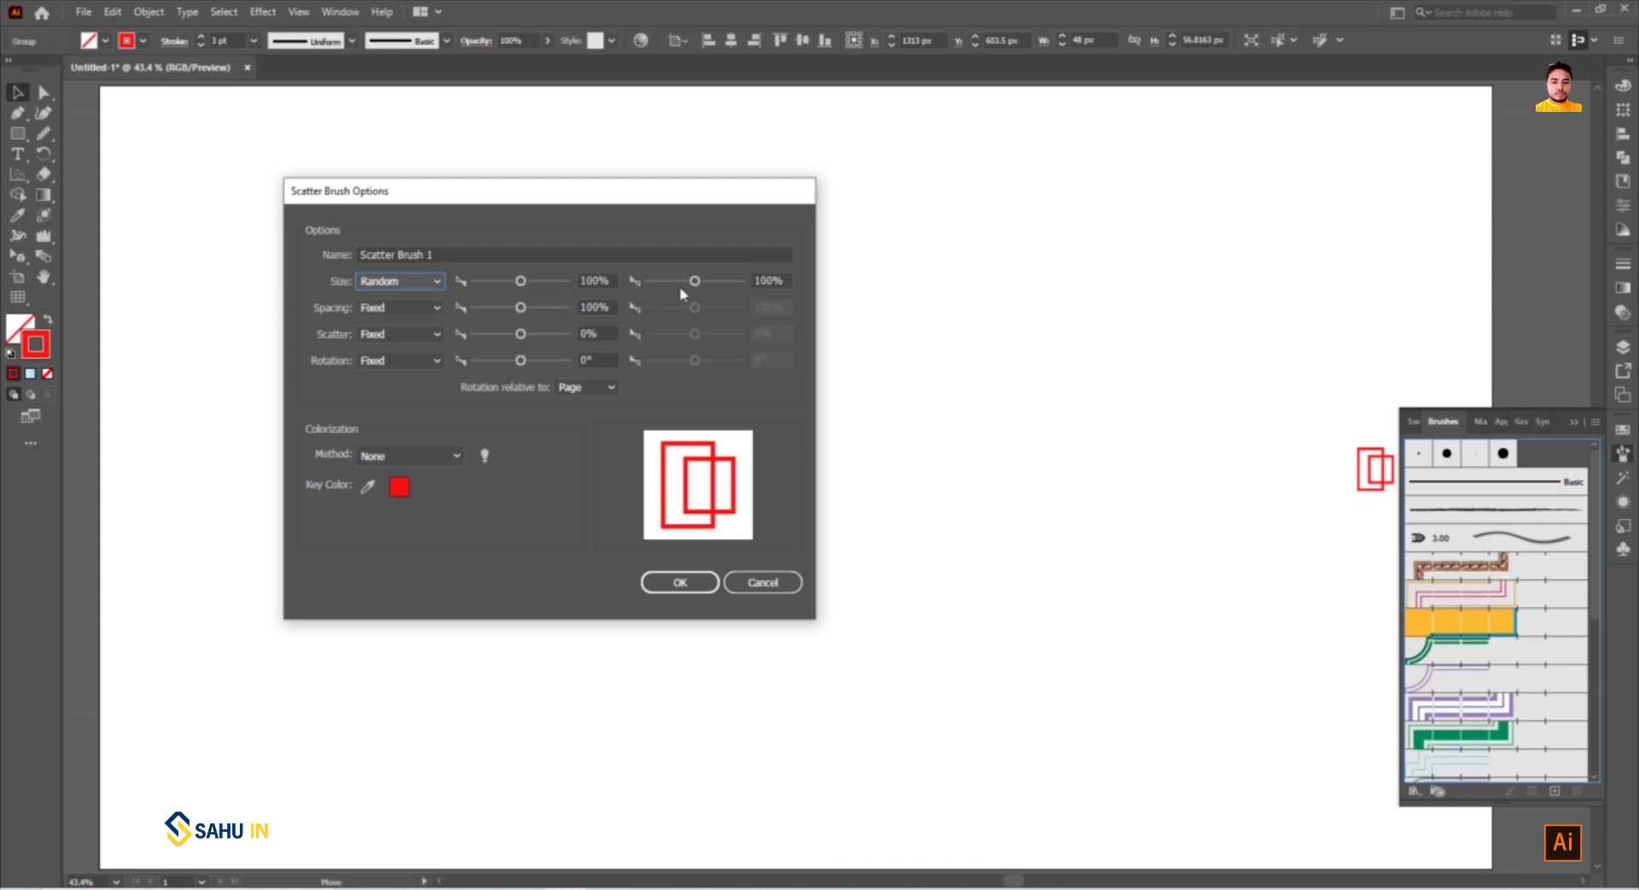
mouse_move(696, 284)
mouse_down()
mouse_move(726, 284)
mouse_move(708, 291)
mouse_up()
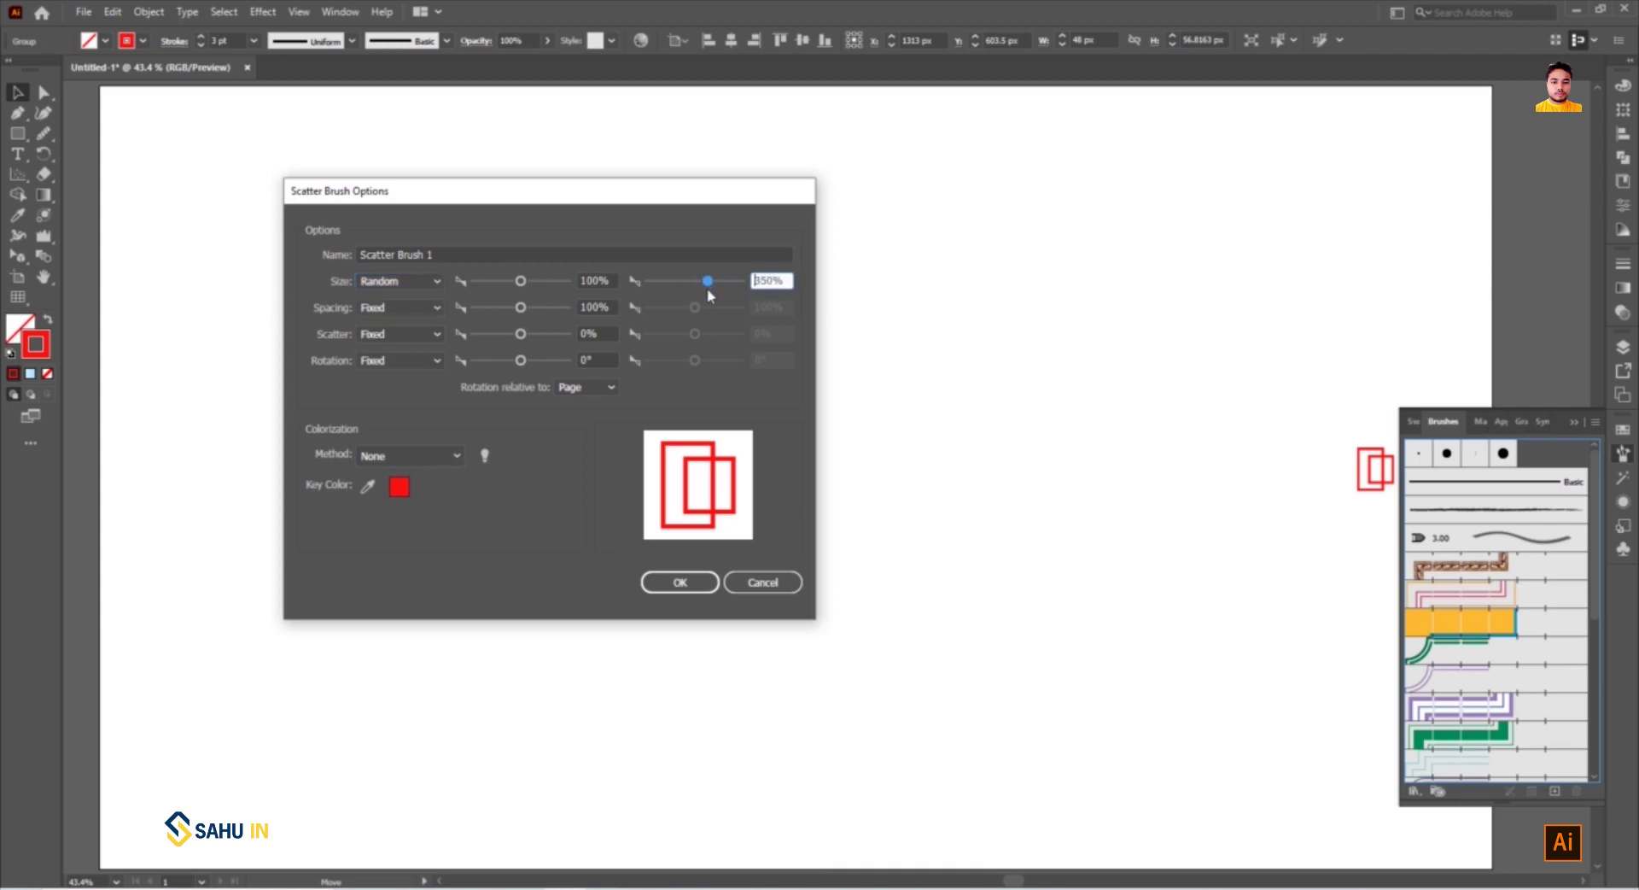
click(680, 581)
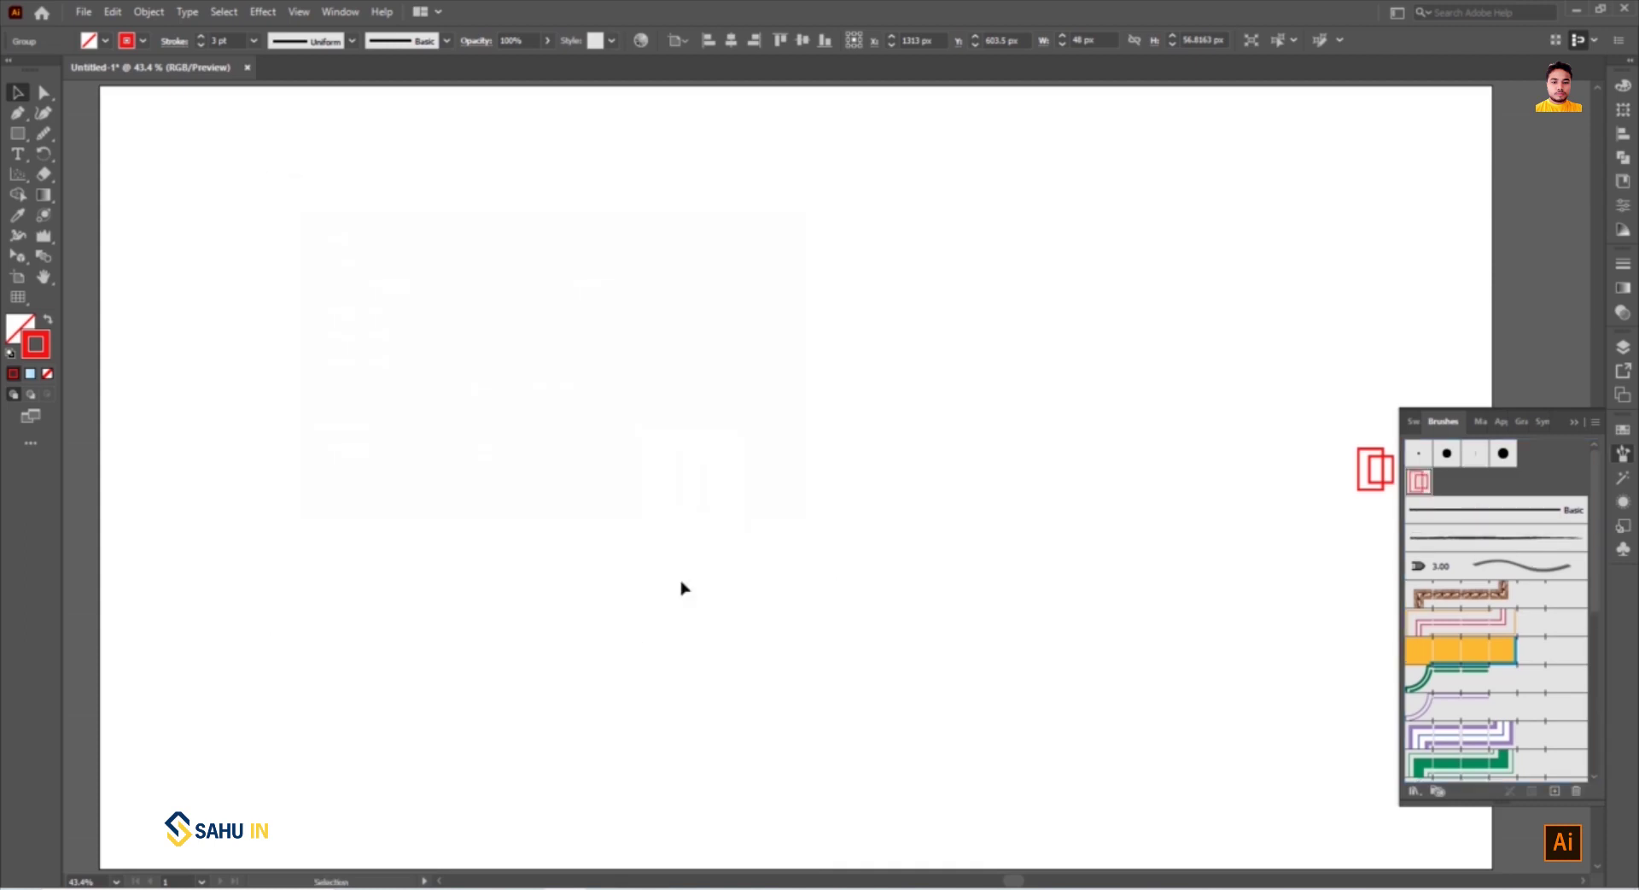
Delete the red rectangle artwork and pick the Pencil tool
key(Delete)
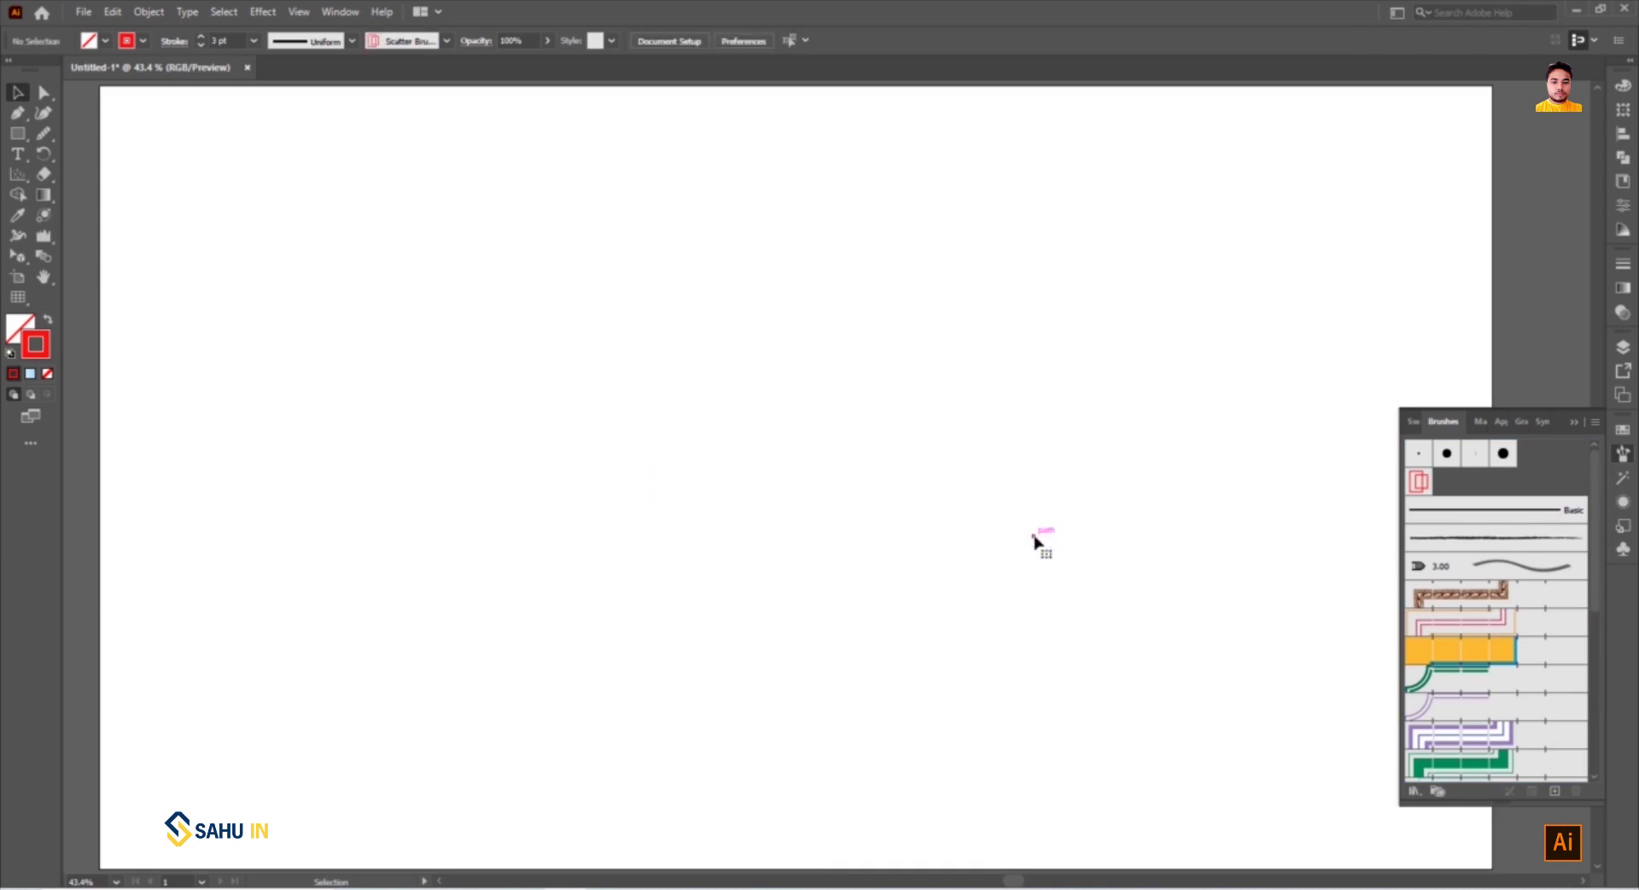
click(43, 133)
click(120, 175)
Draw a wavy curve, stroke it with the red-rectangle scatter brush at 0.2 pt
mouse_move(379, 574)
mouse_down()
mouse_move(651, 364)
mouse_move(1231, 173)
mouse_up()
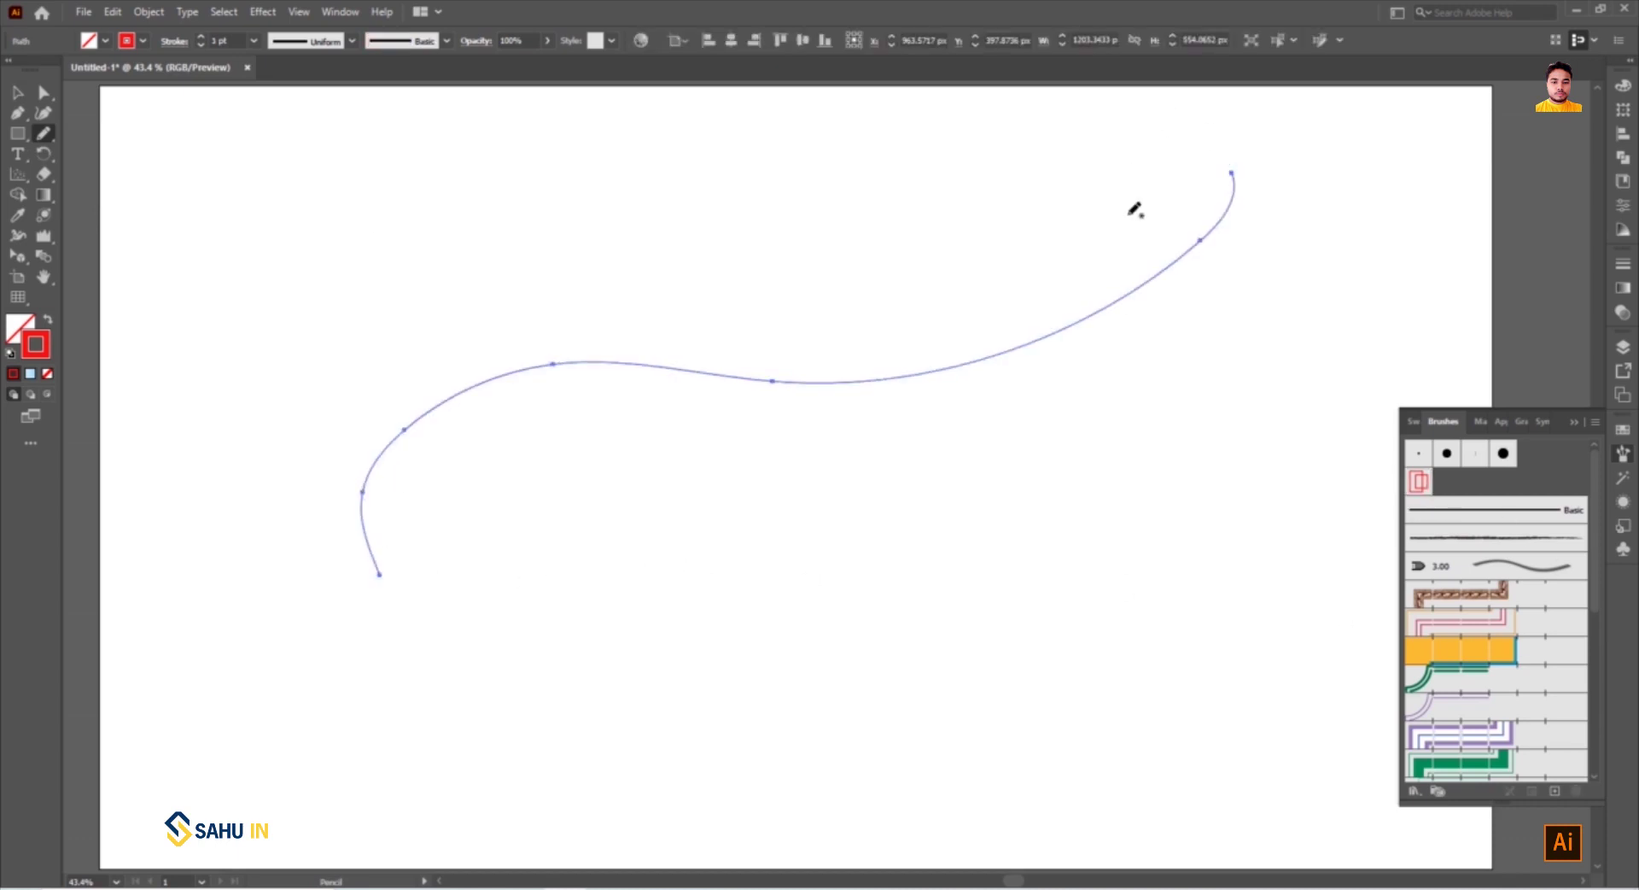
click(200, 36)
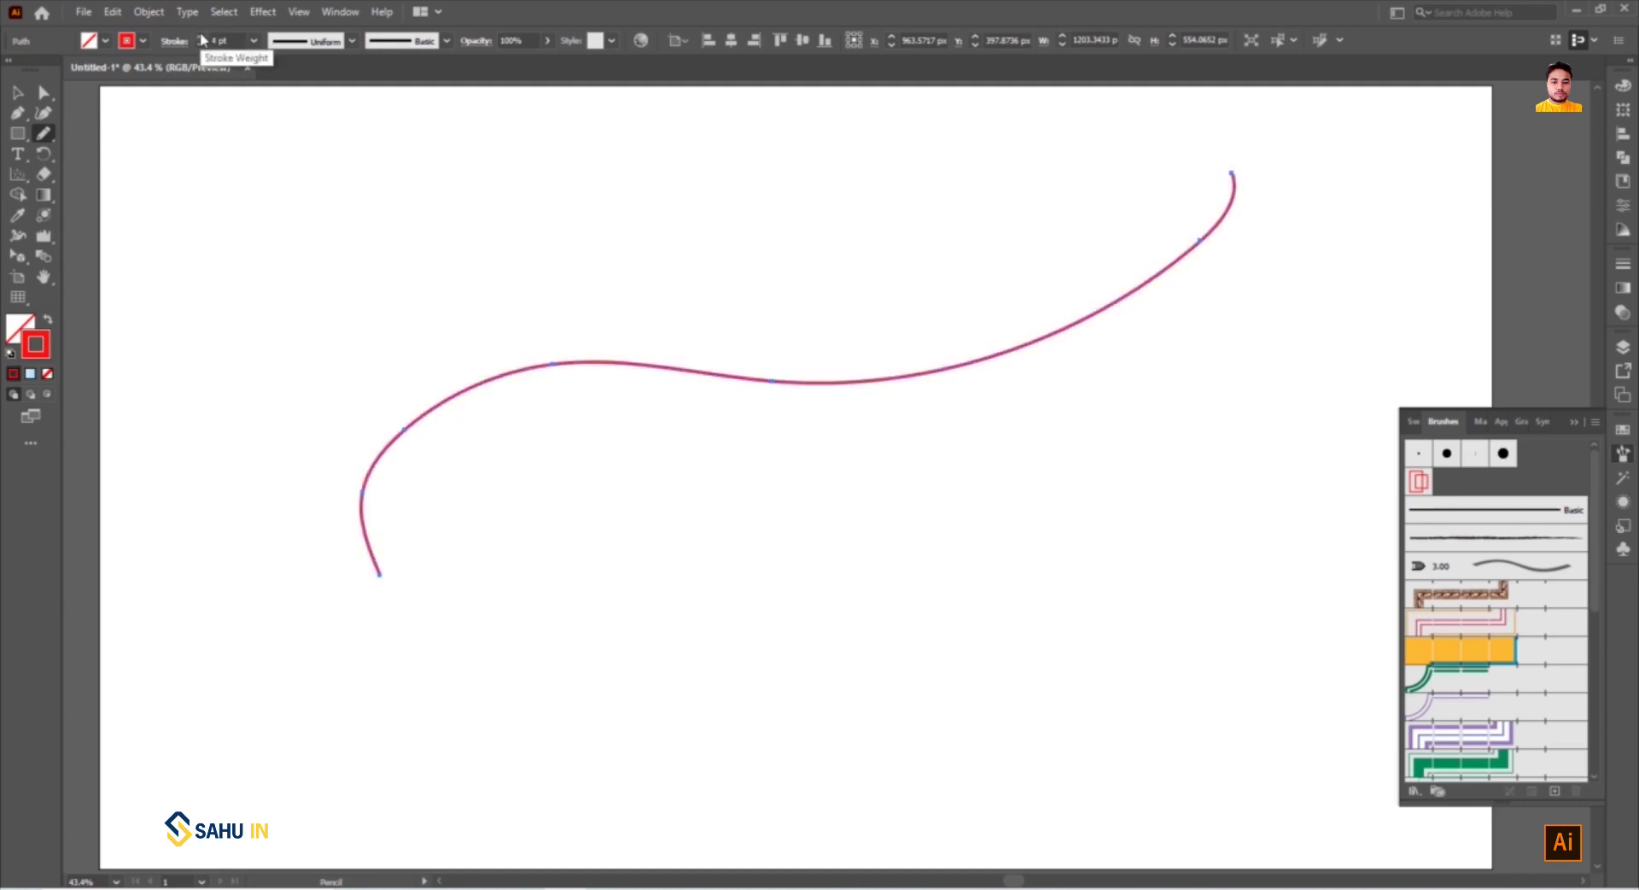
click(200, 36)
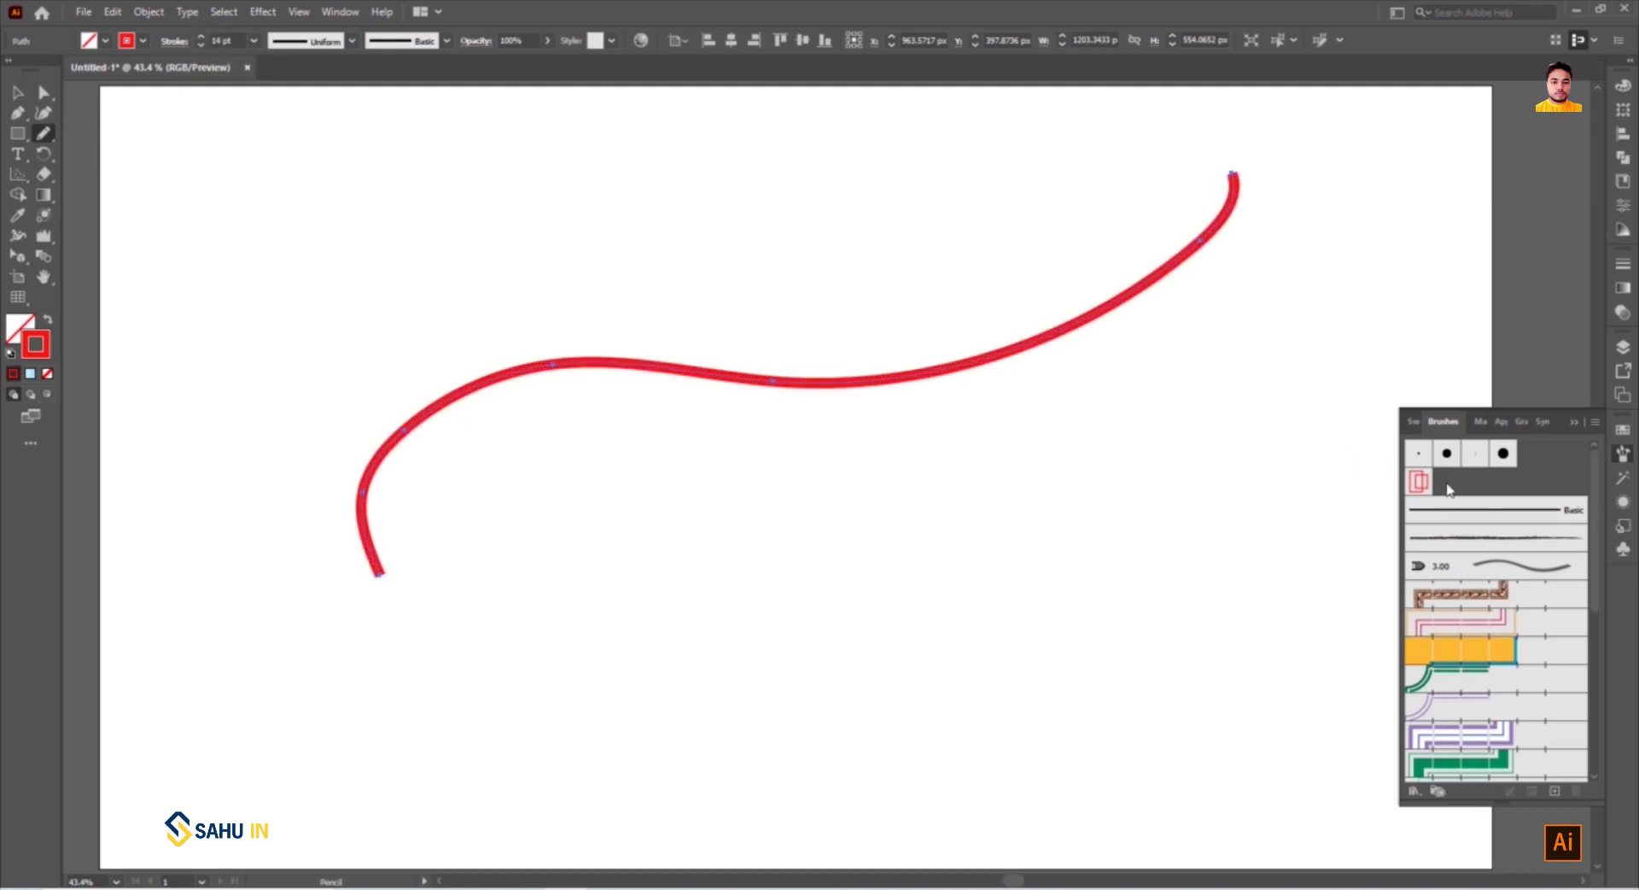
click(1418, 482)
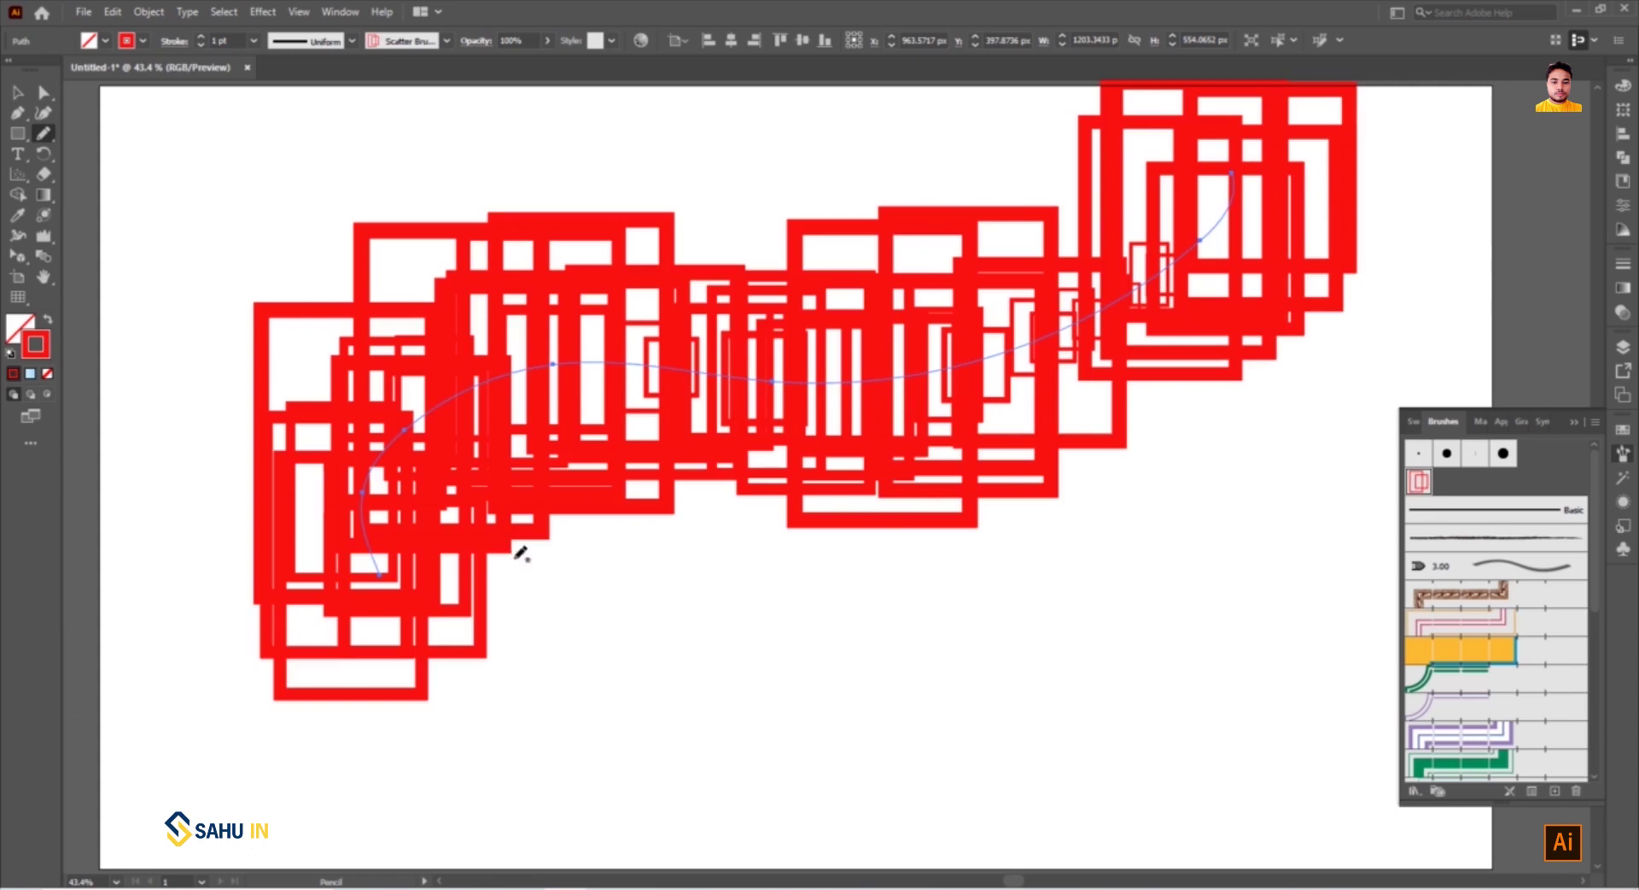
click(200, 45)
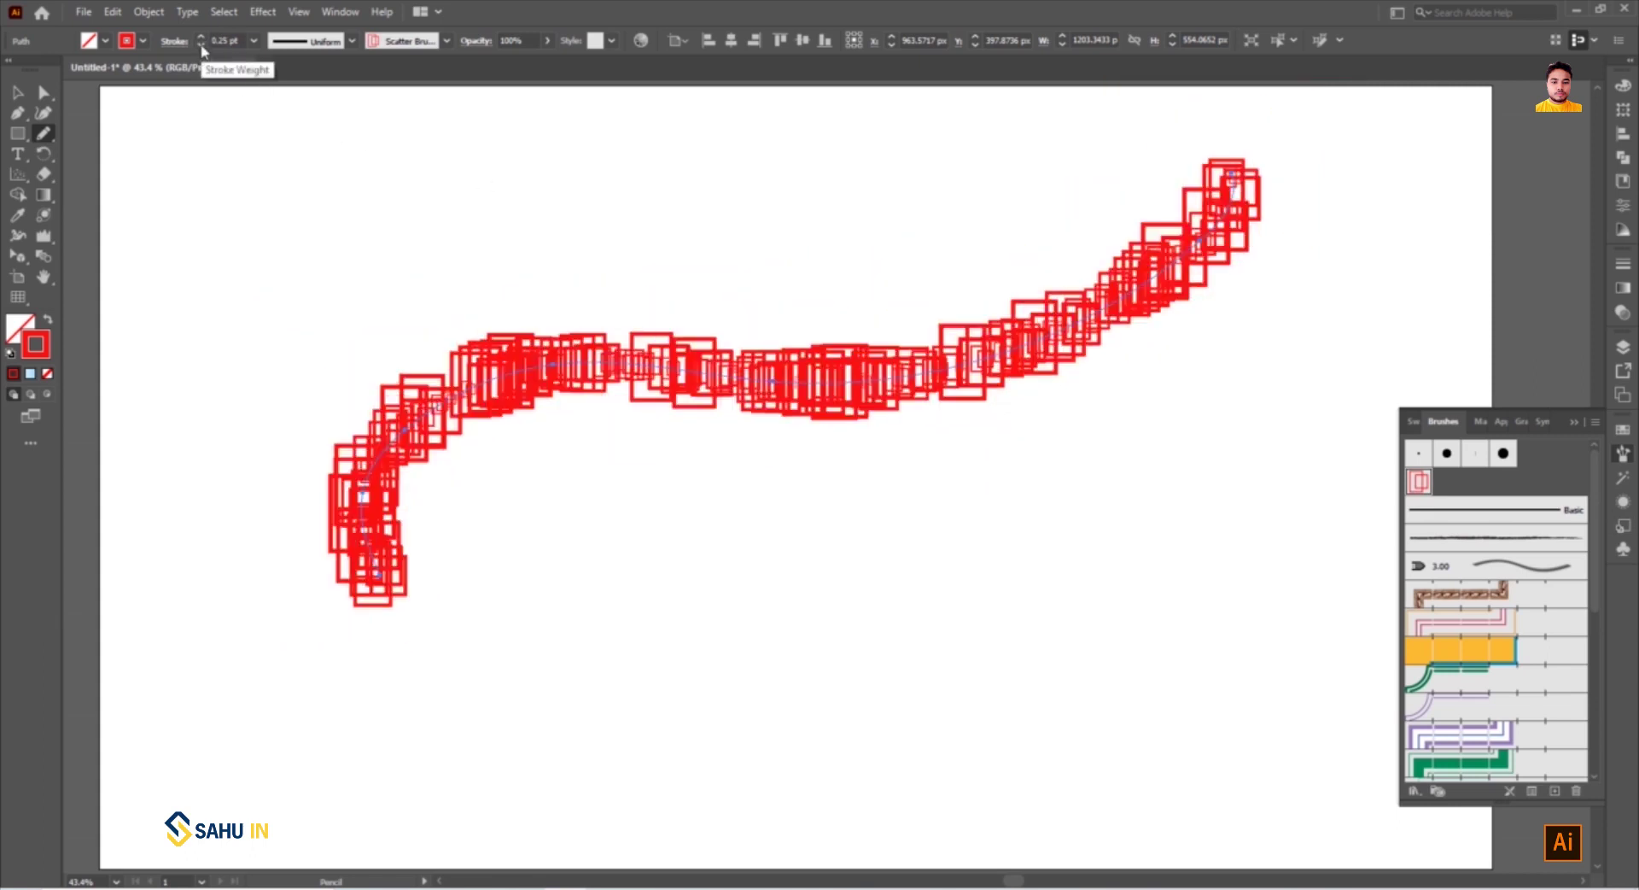
click(200, 45)
click(202, 35)
click(223, 41)
text(0.2)
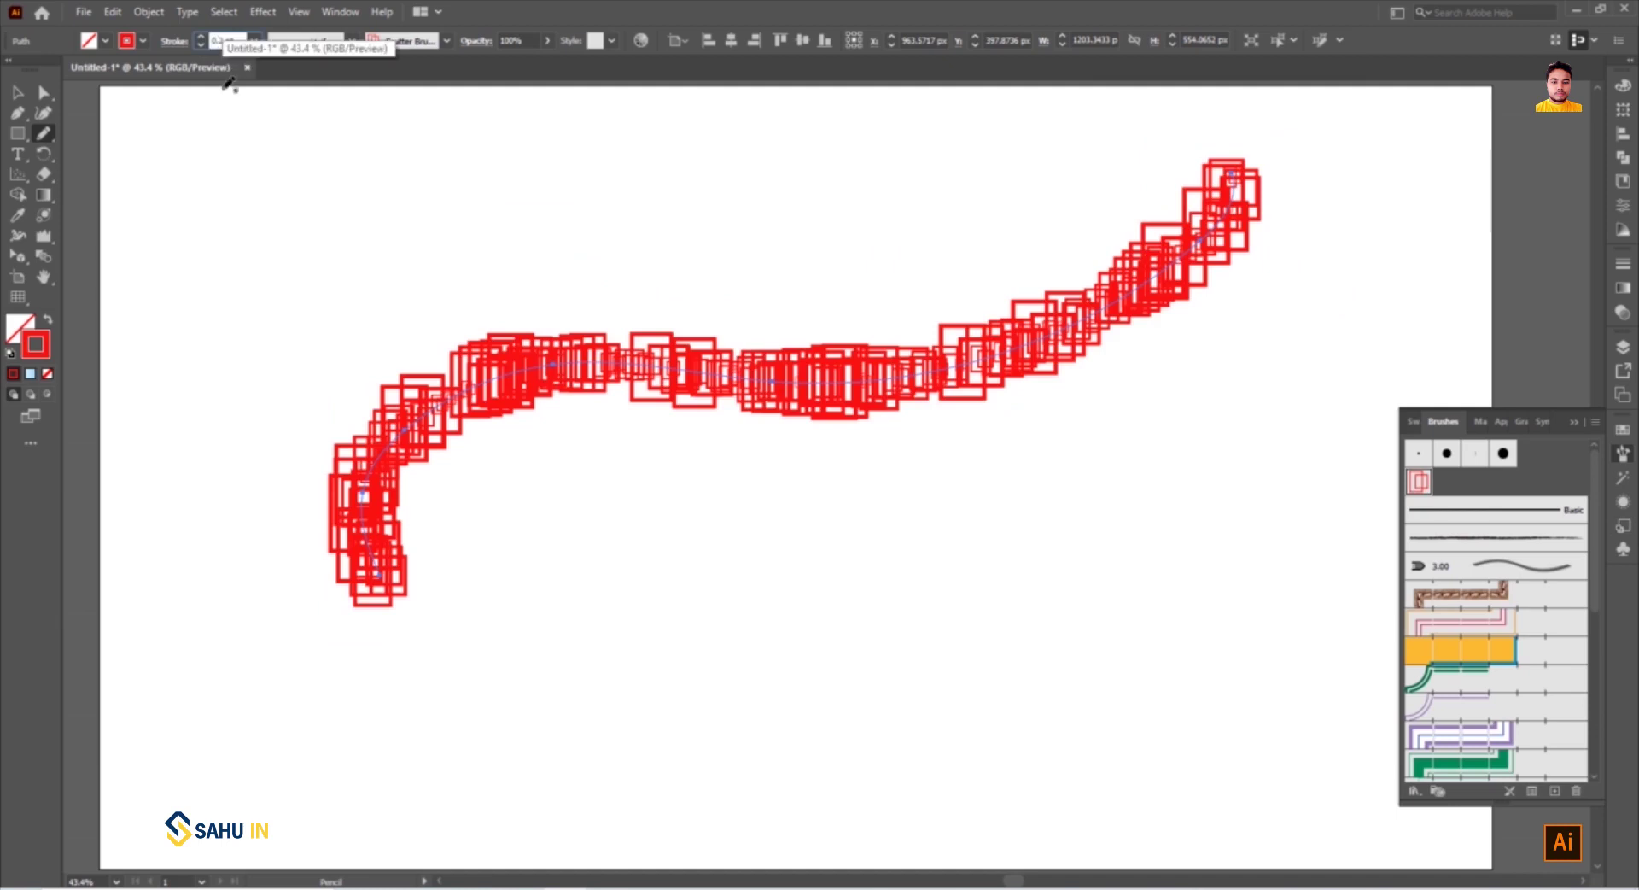
Move the scattered curve lower, resize it, then delete it
click(14, 96)
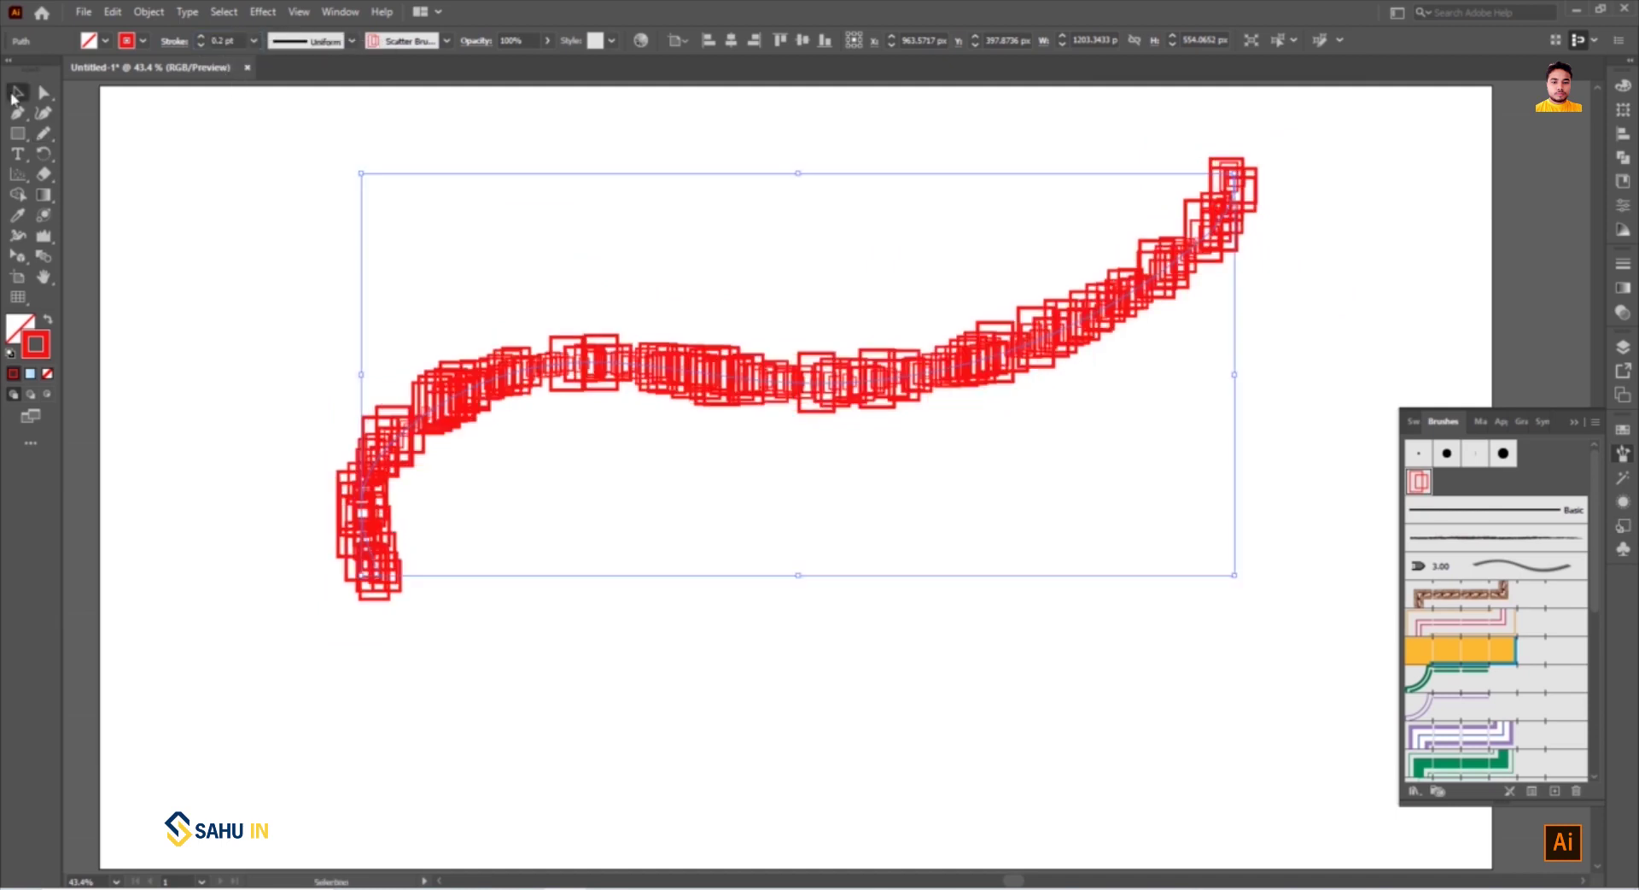
click(323, 270)
drag(989, 352, 986, 525)
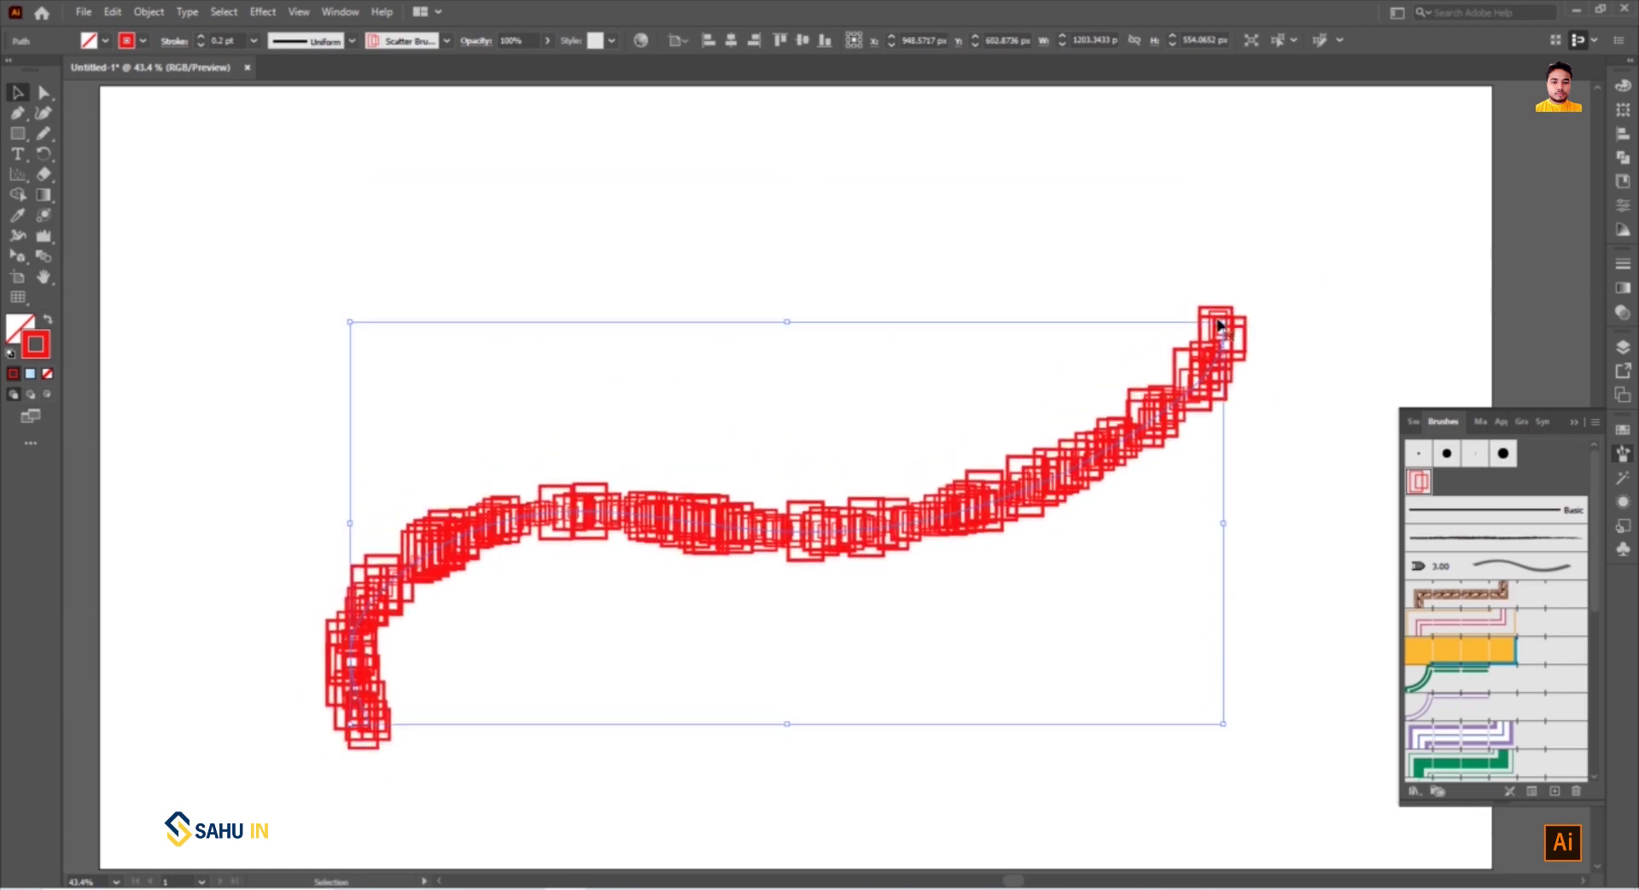
mouse_move(1222, 324)
mouse_down()
mouse_move(878, 521)
mouse_move(1354, 282)
mouse_move(1449, 171)
mouse_up()
key(Delete)
Draw a small five-point star and place a smaller copy inside it
key(m)
drag(521, 341, 547, 378)
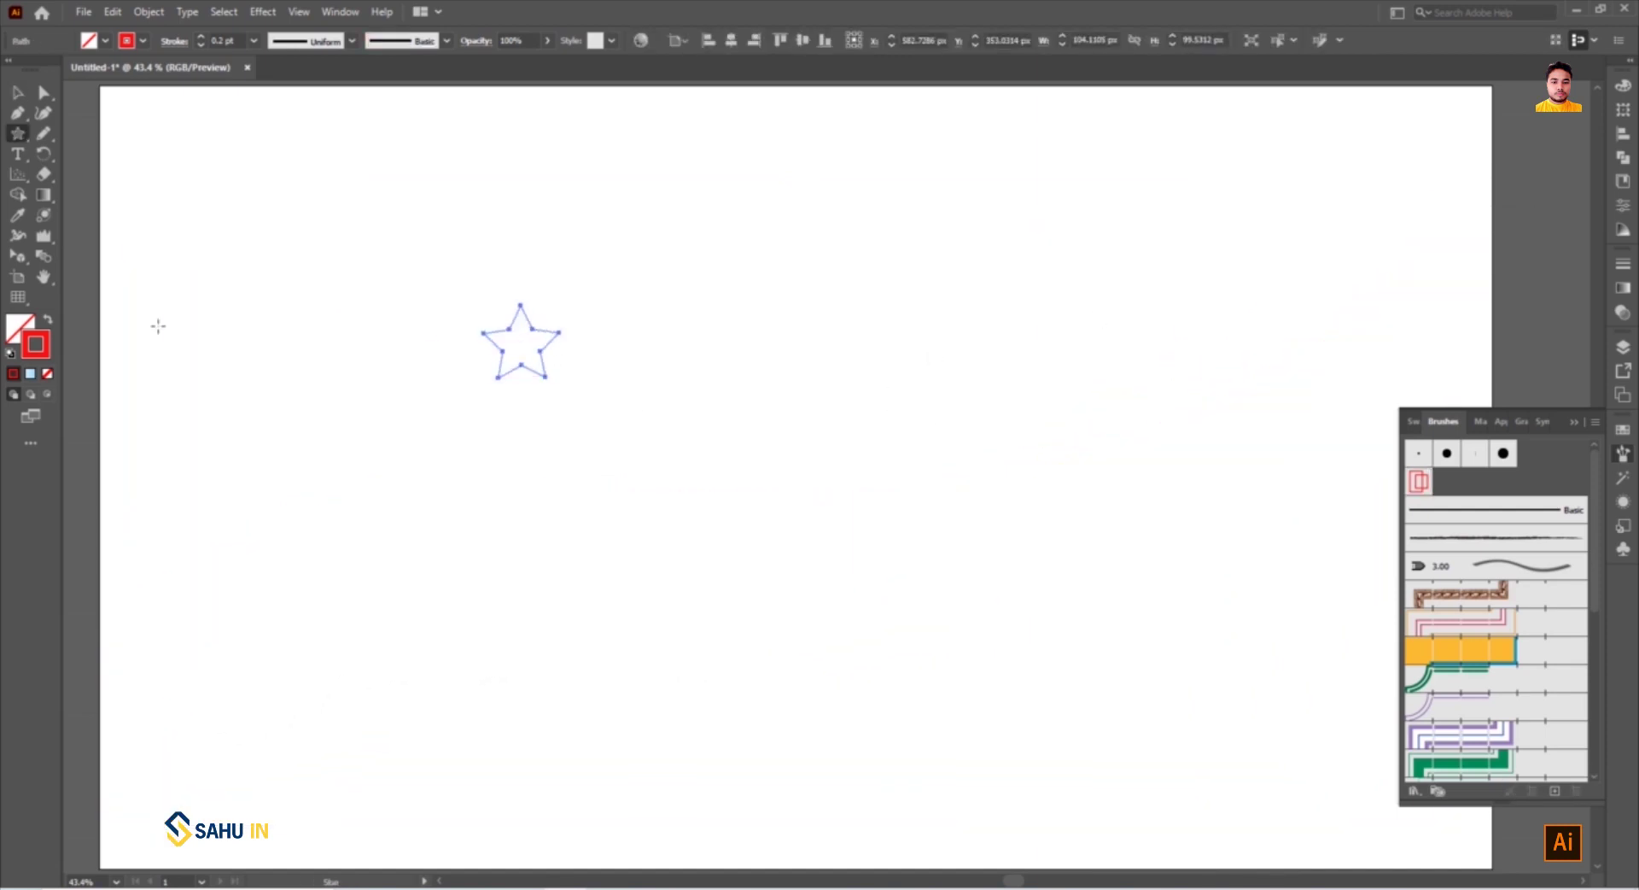
click(48, 321)
click(17, 93)
key(a)
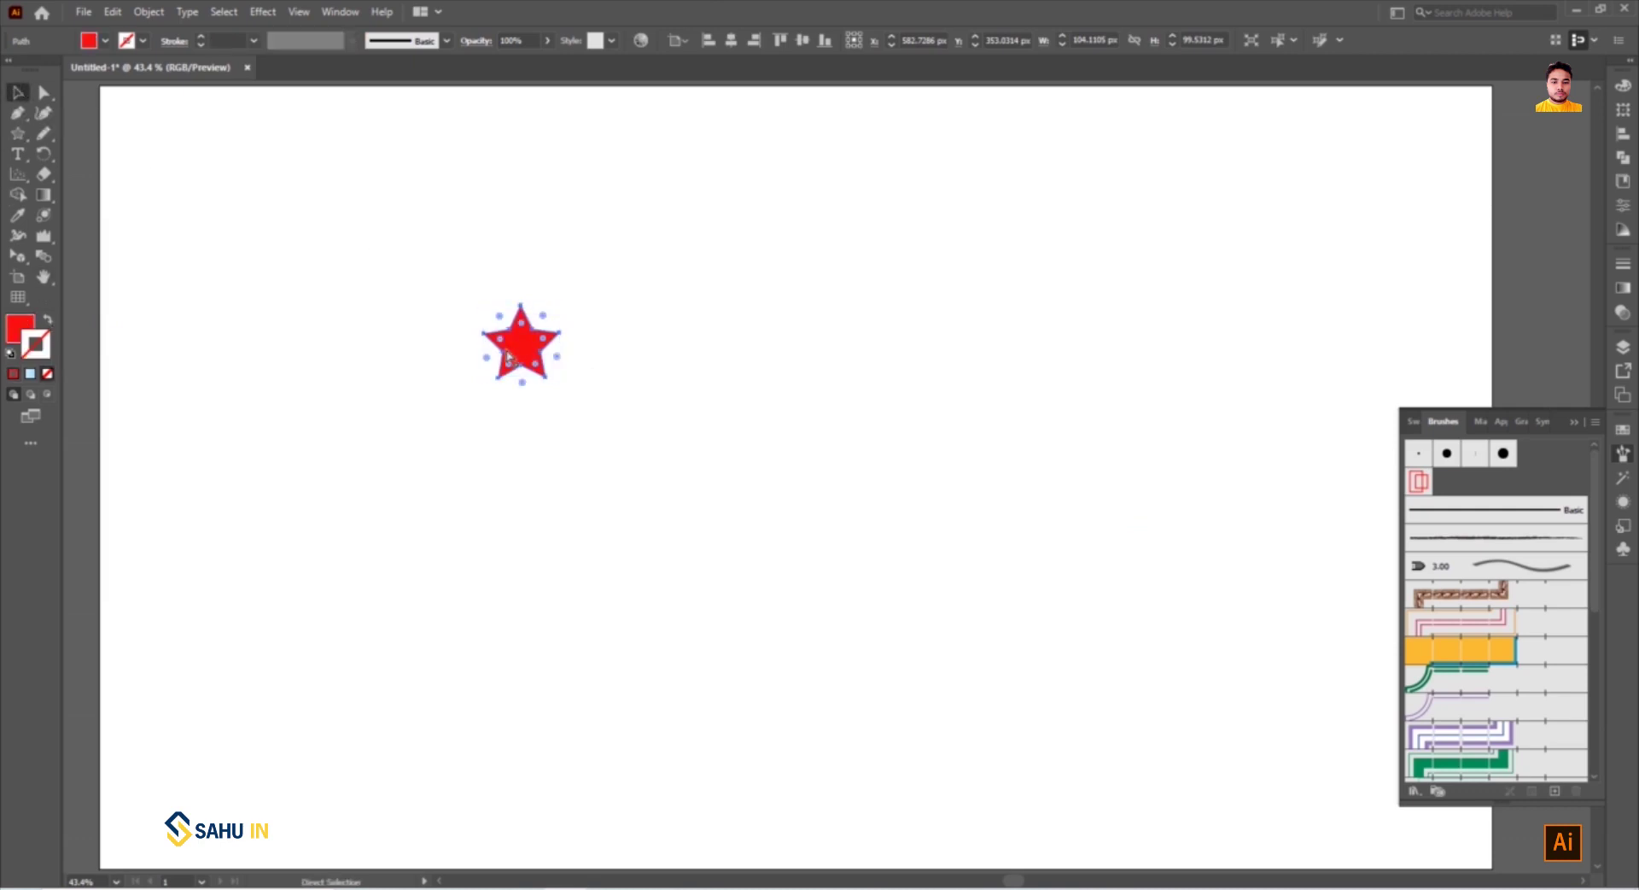
key(v)
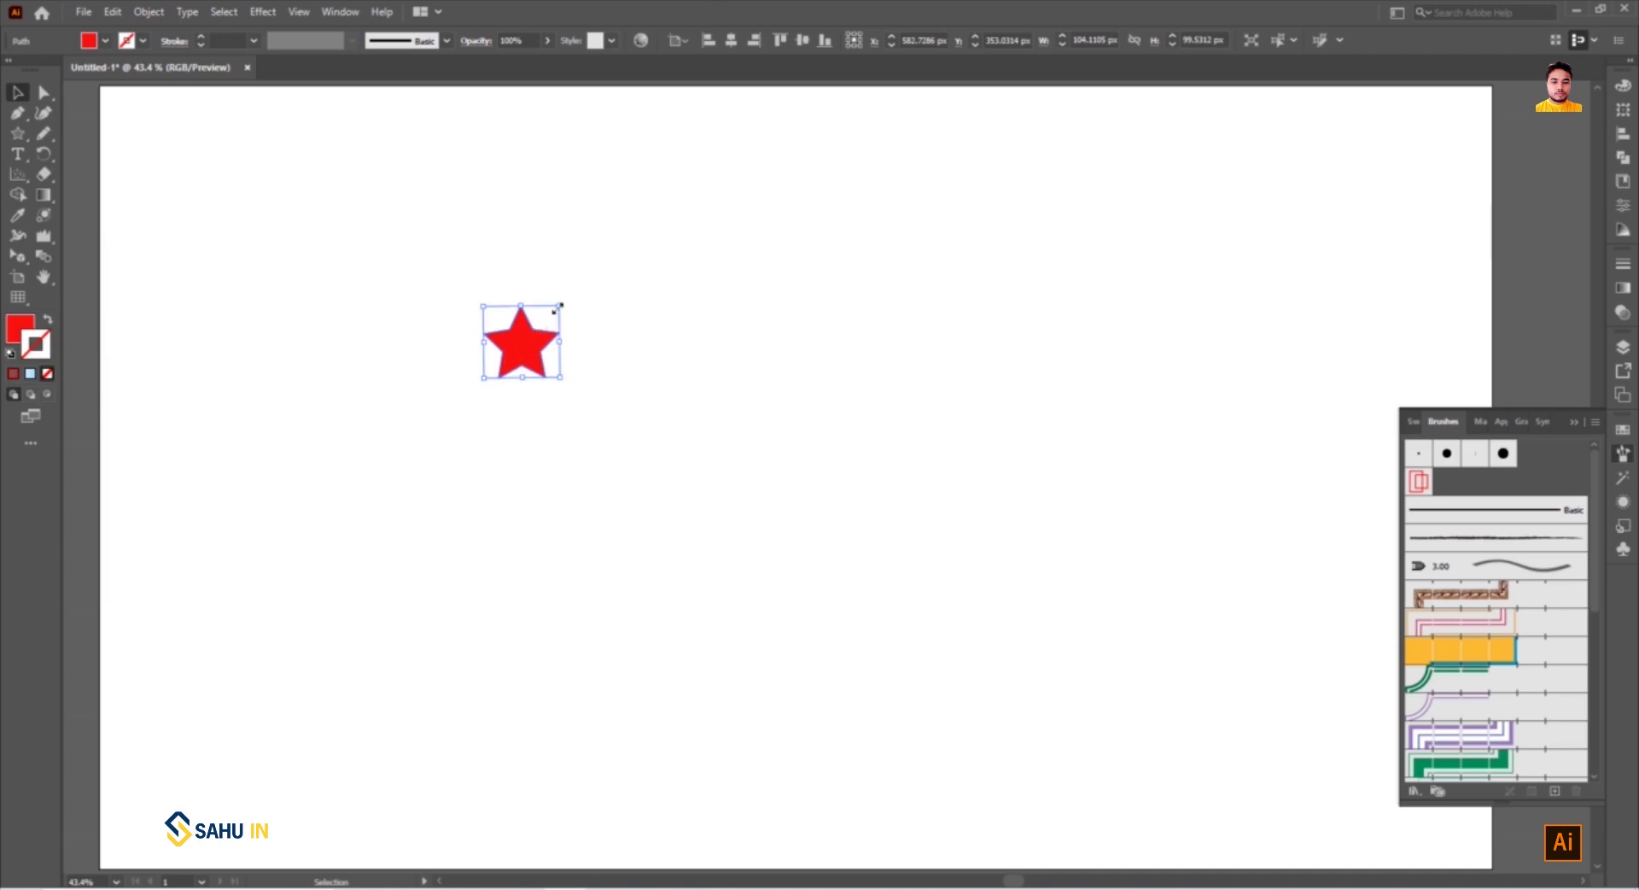
drag(559, 304, 459, 394)
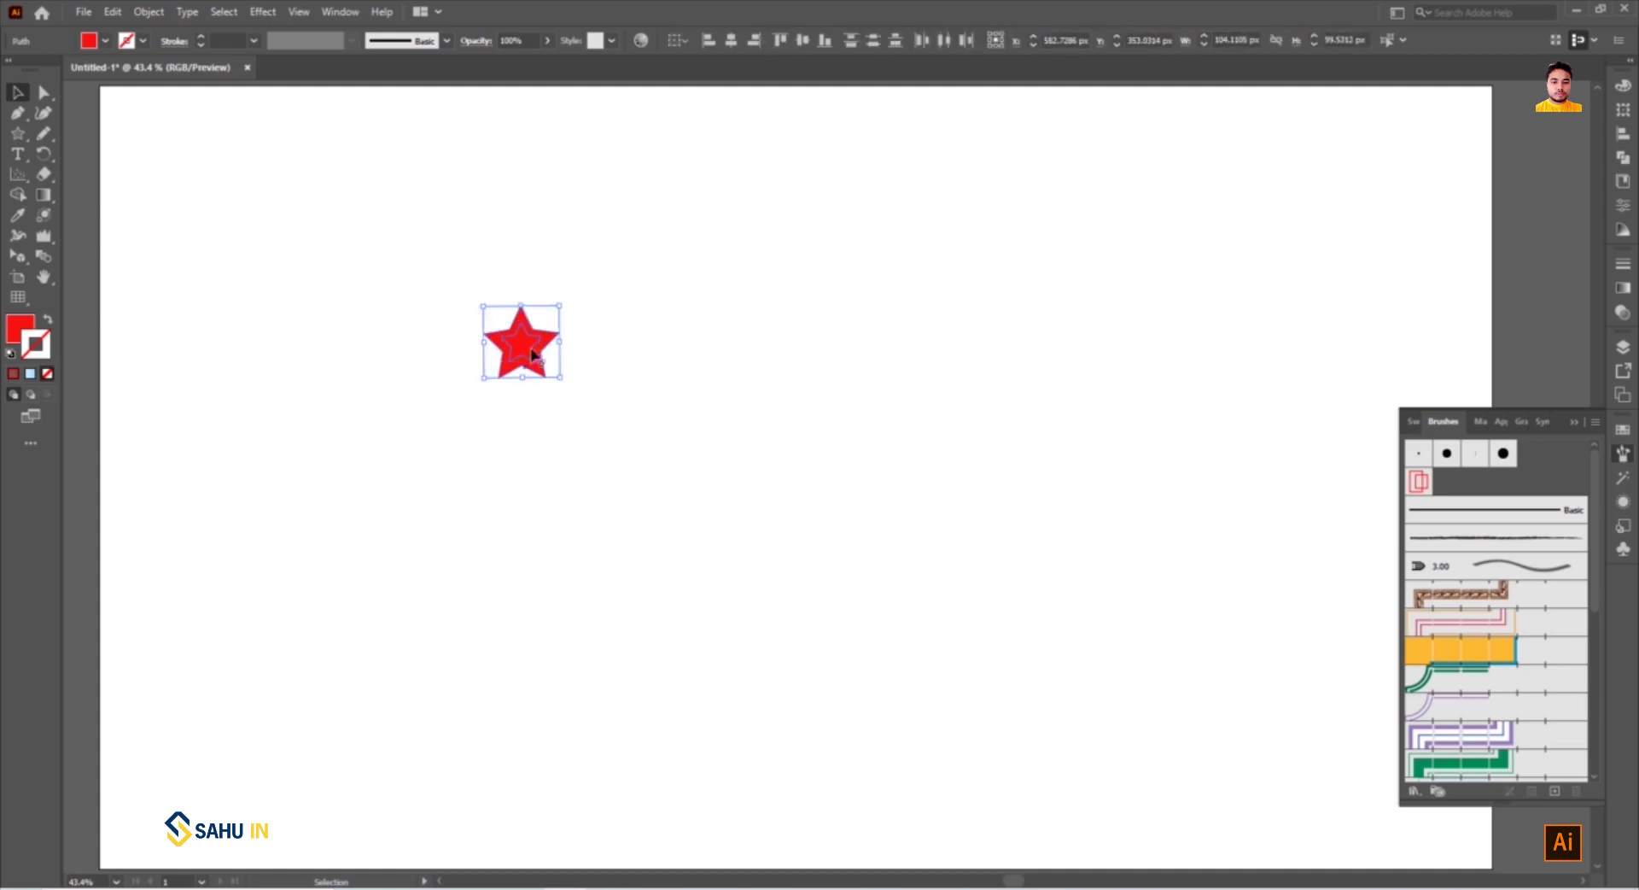
Fill the inner star with deep blue
click(644, 394)
click(526, 346)
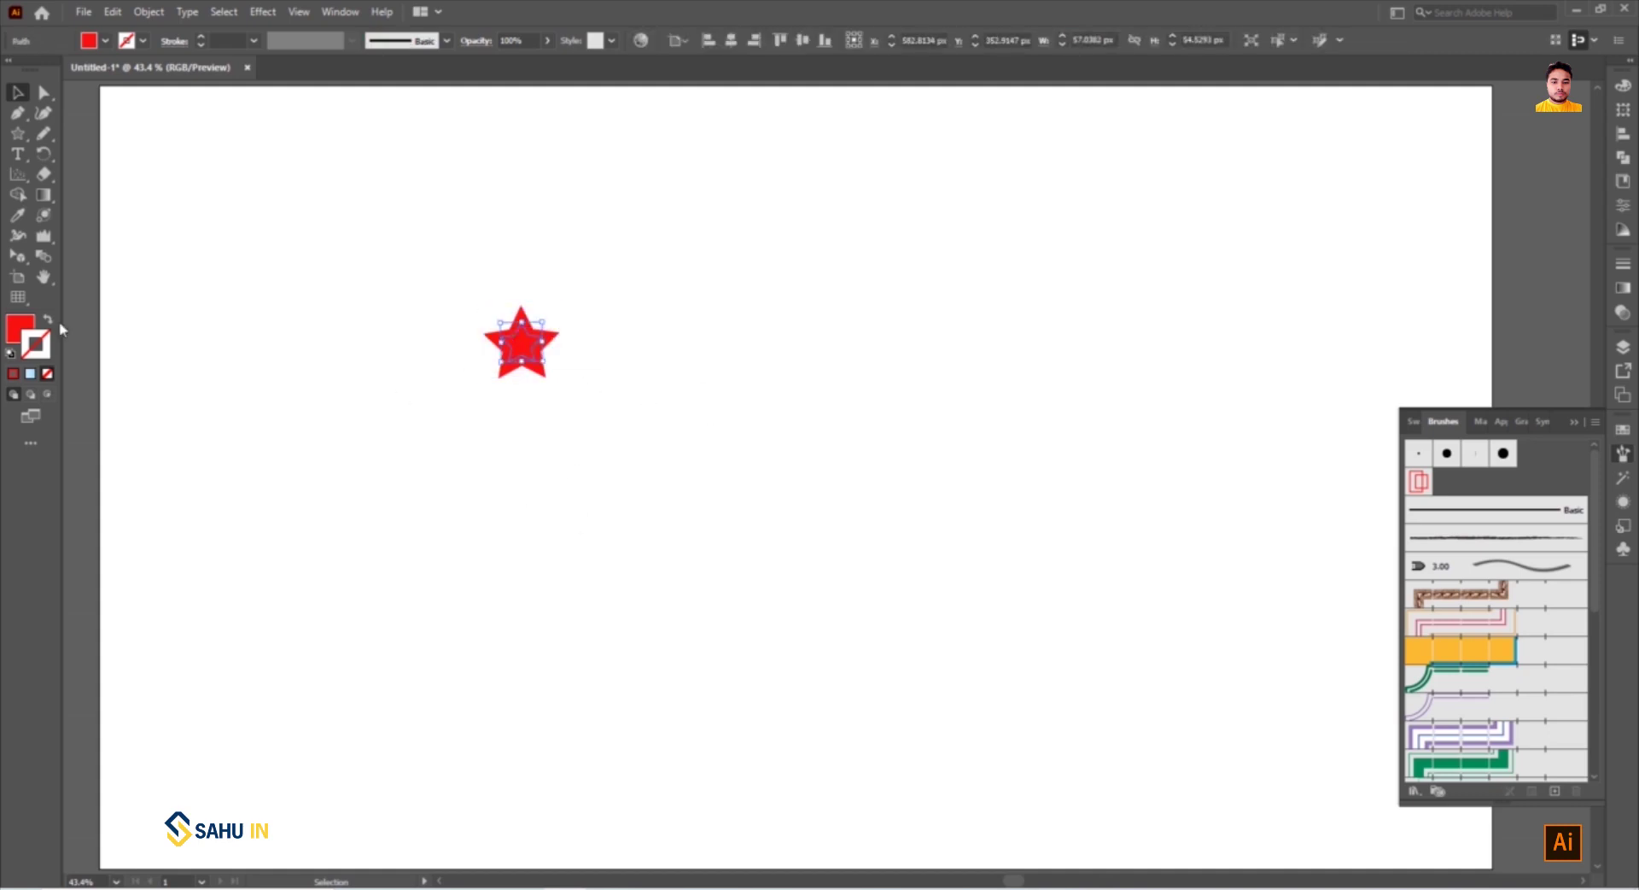
double_click(19, 328)
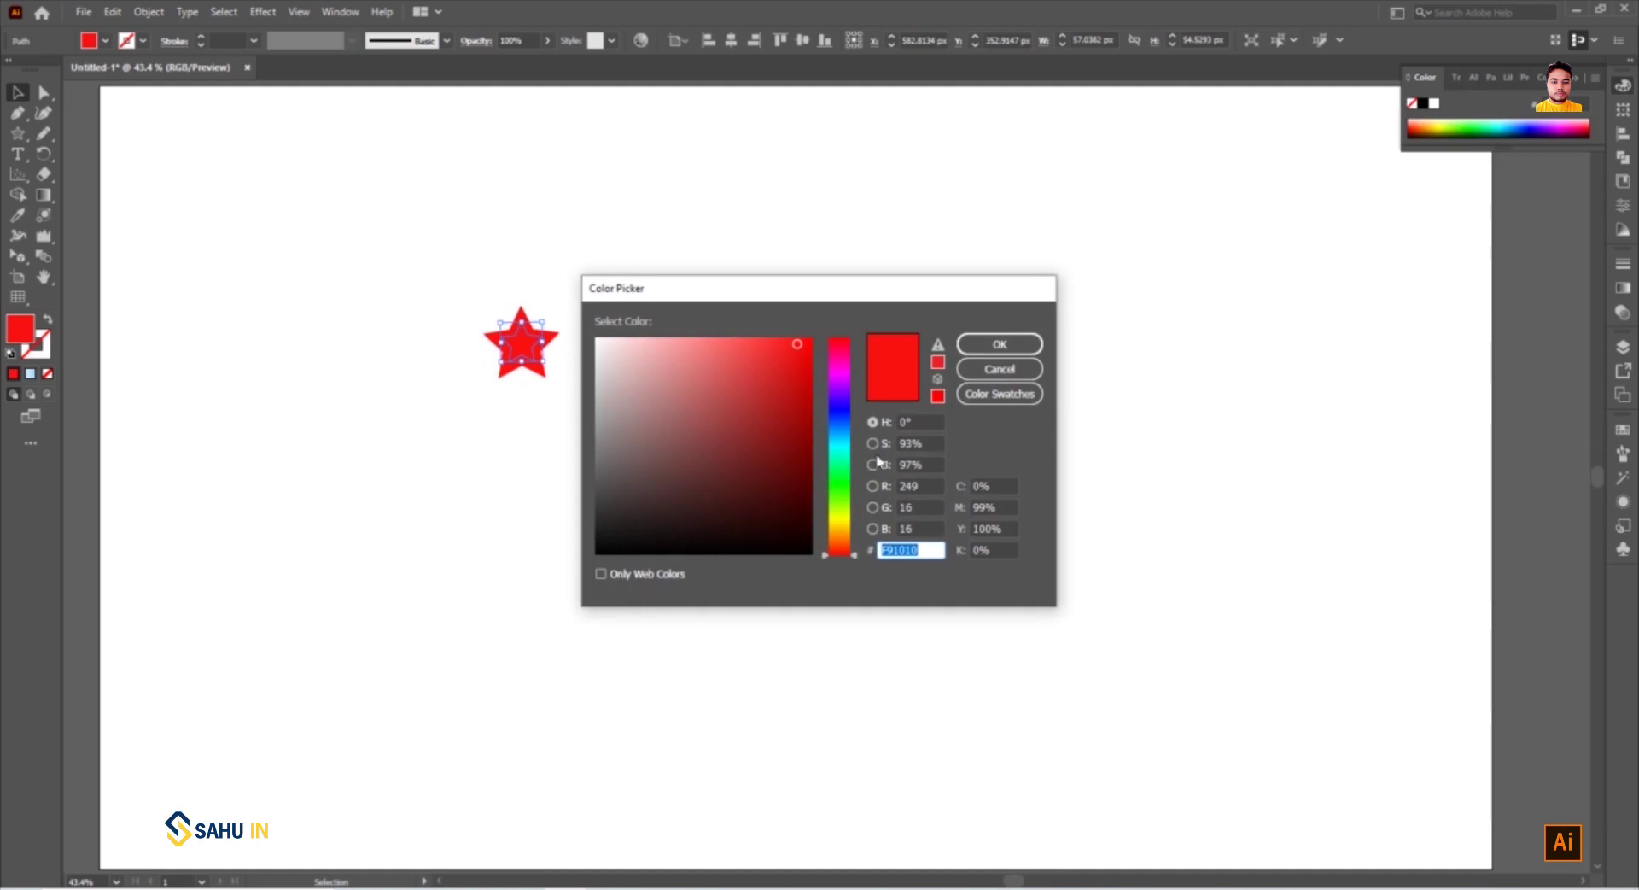
click(845, 444)
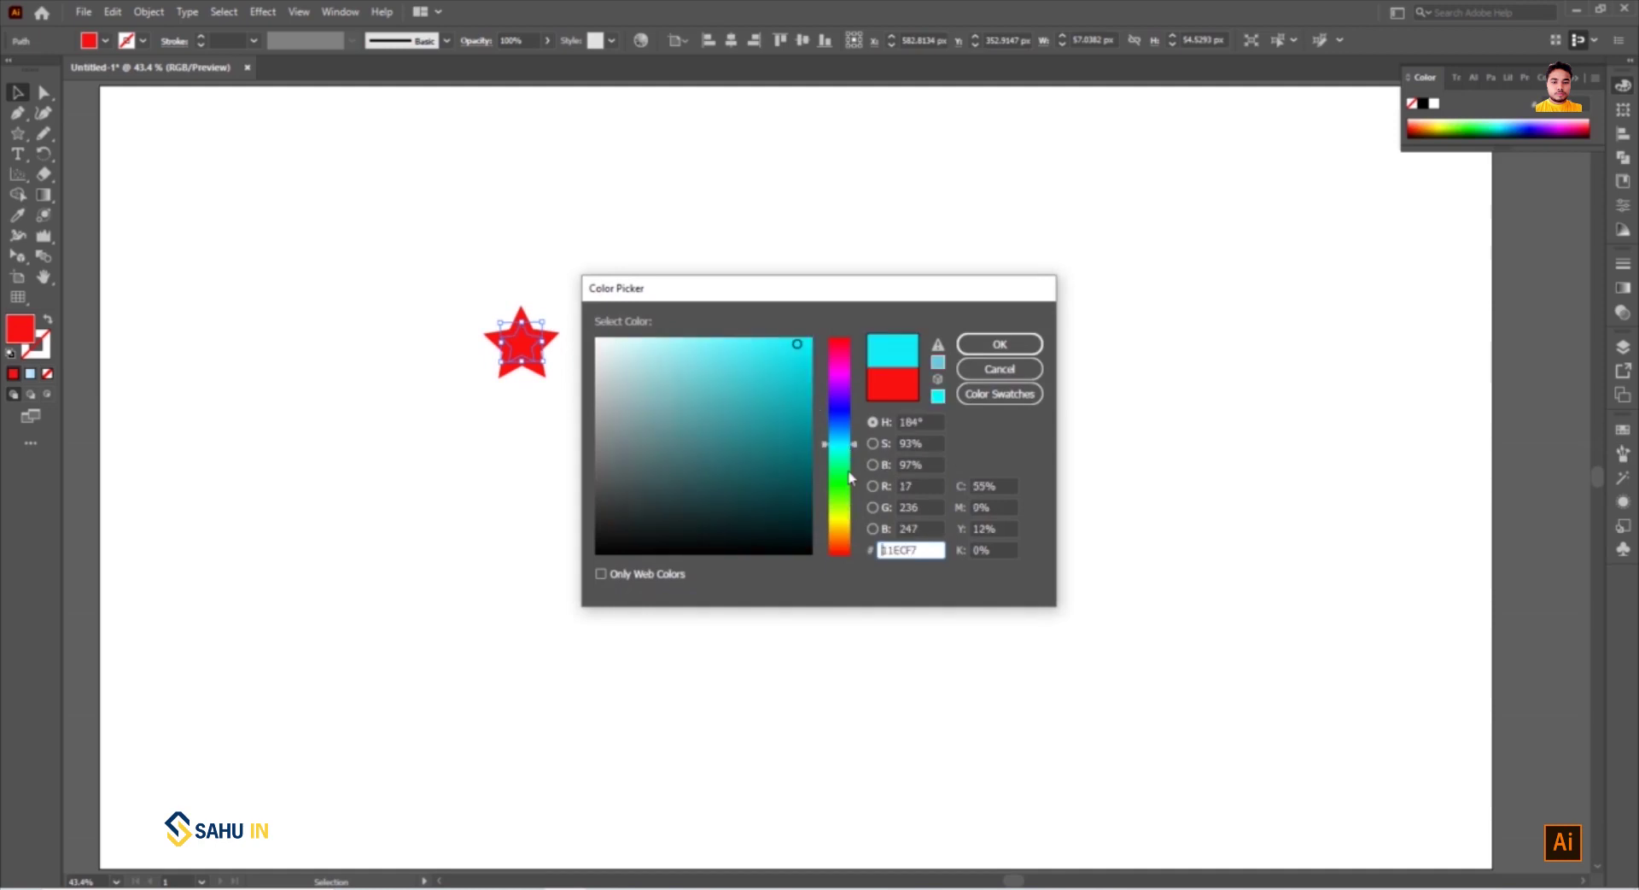
click(845, 406)
click(802, 415)
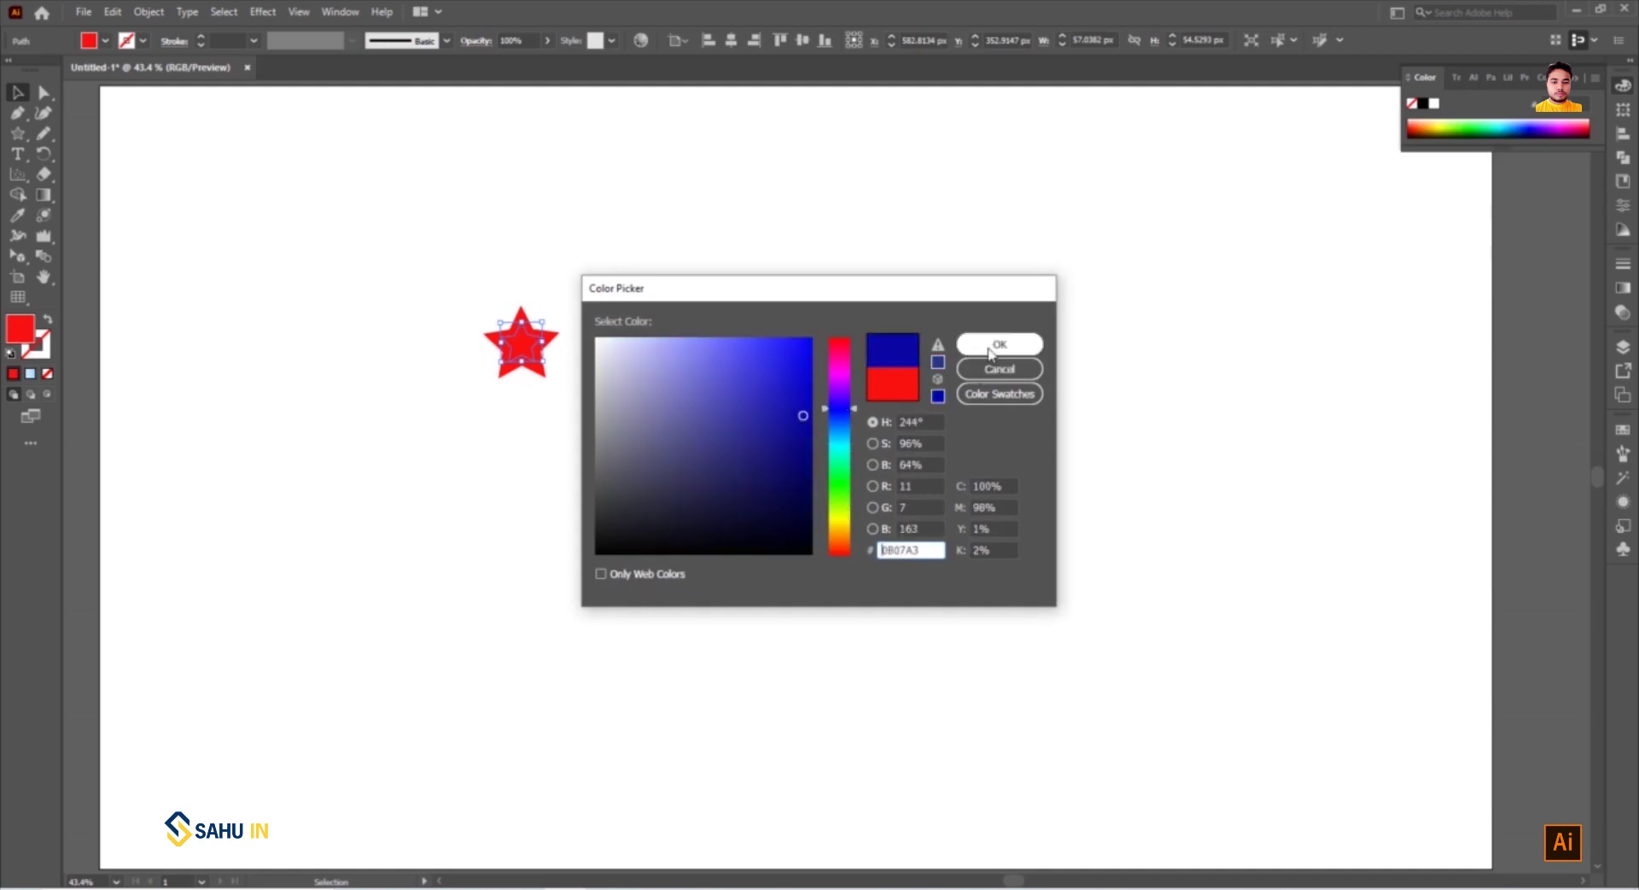
click(990, 346)
Fill the outer star with golden yellow
click(438, 333)
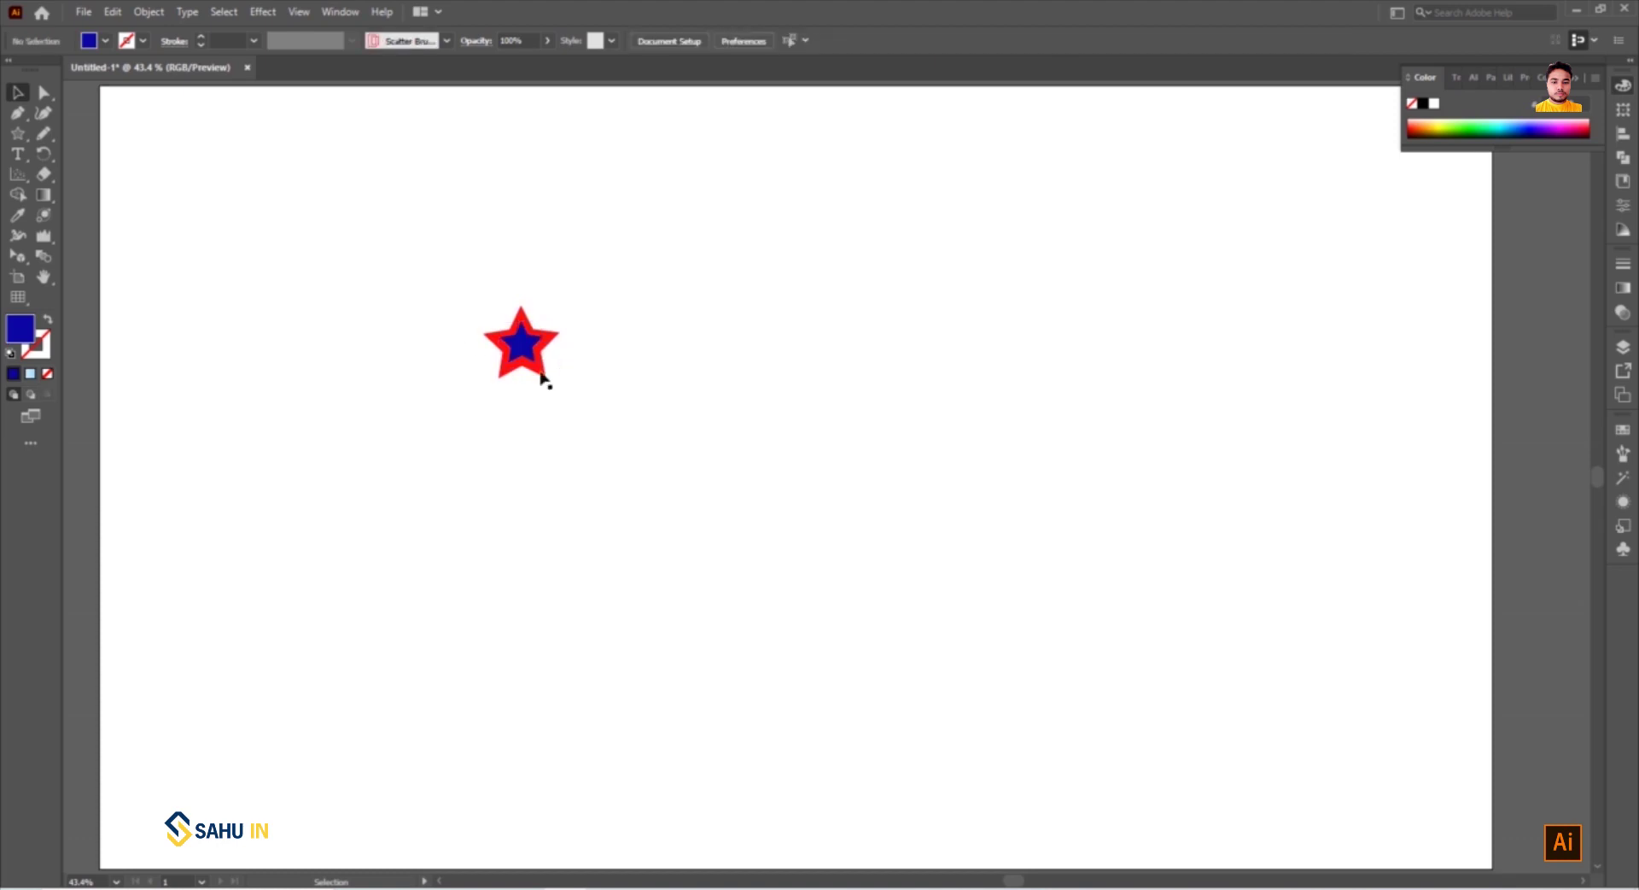
click(541, 374)
double_click(32, 333)
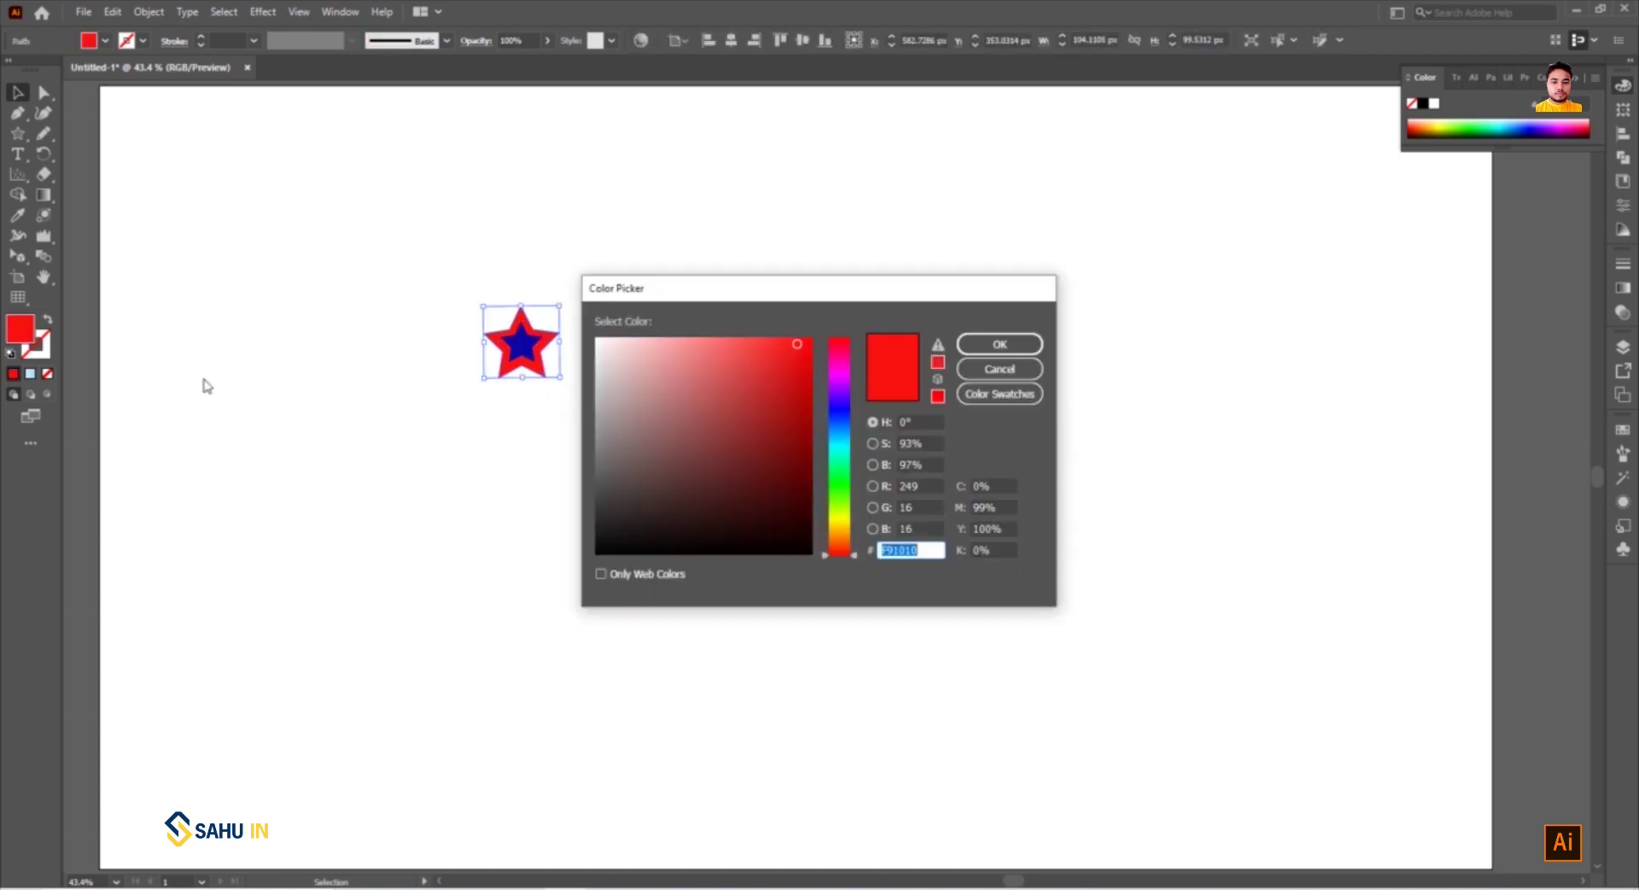
click(844, 517)
drag(844, 523, 845, 531)
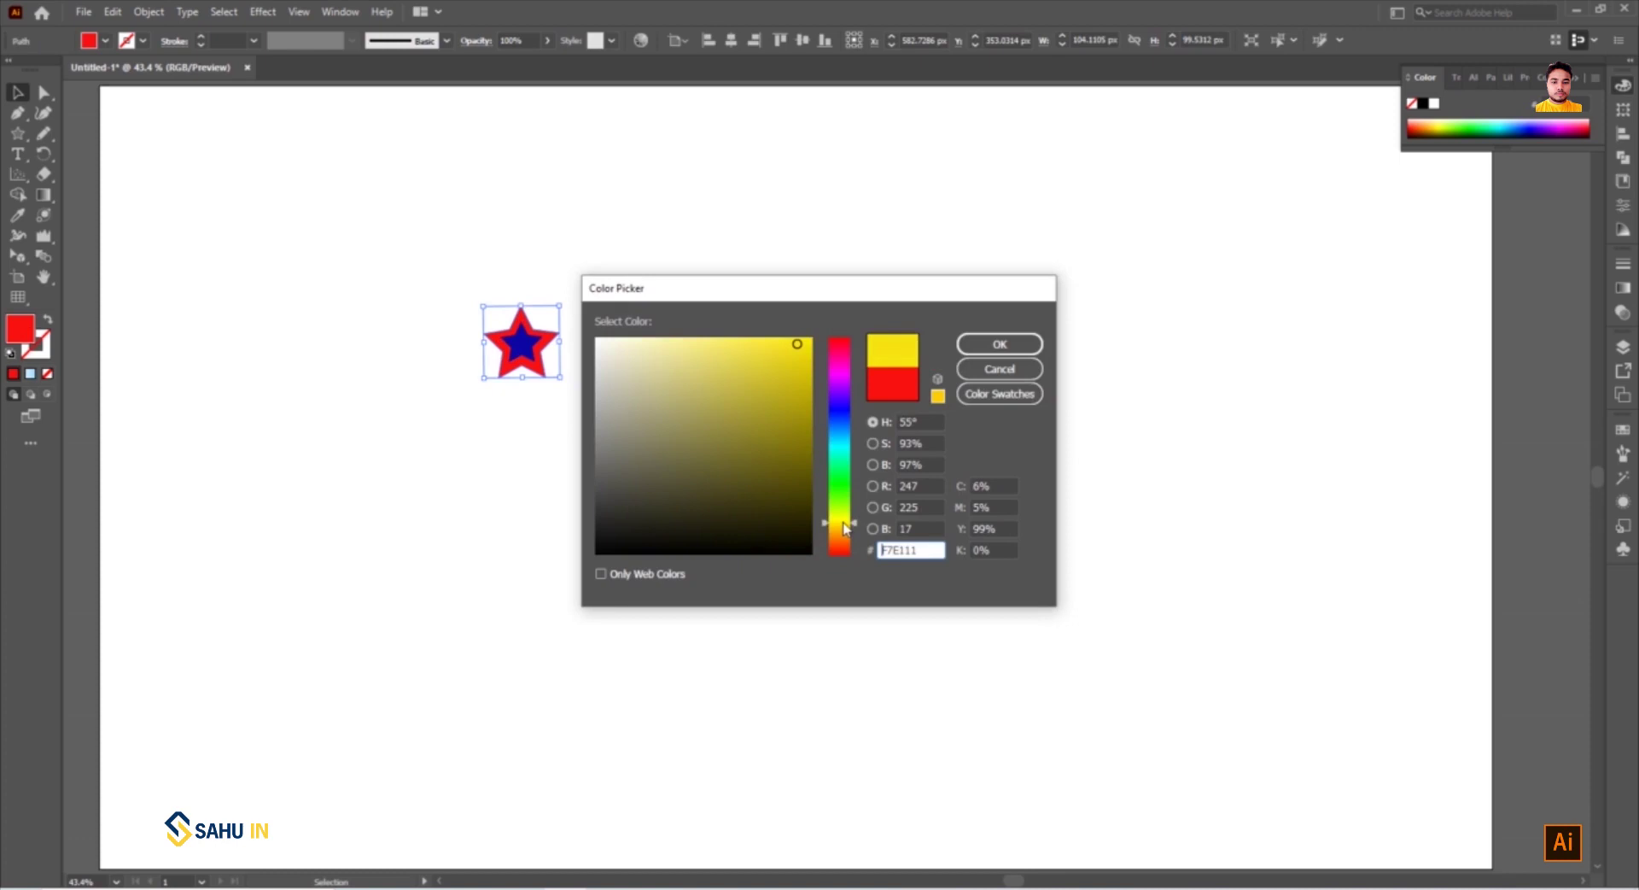
click(999, 344)
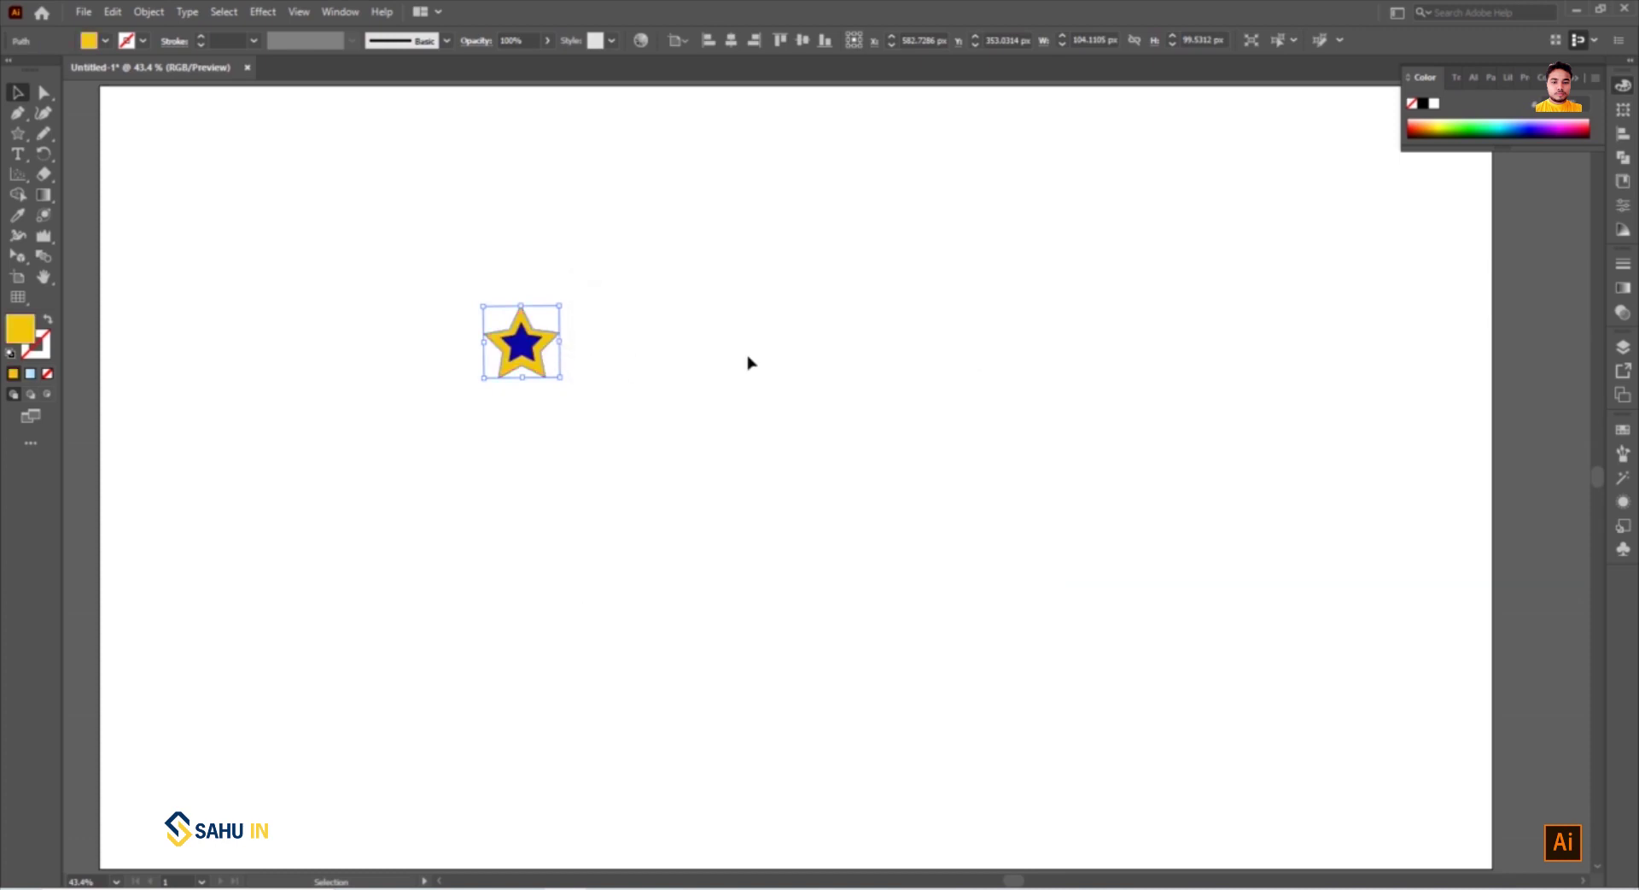
Select both stars together as one star group
click(742, 364)
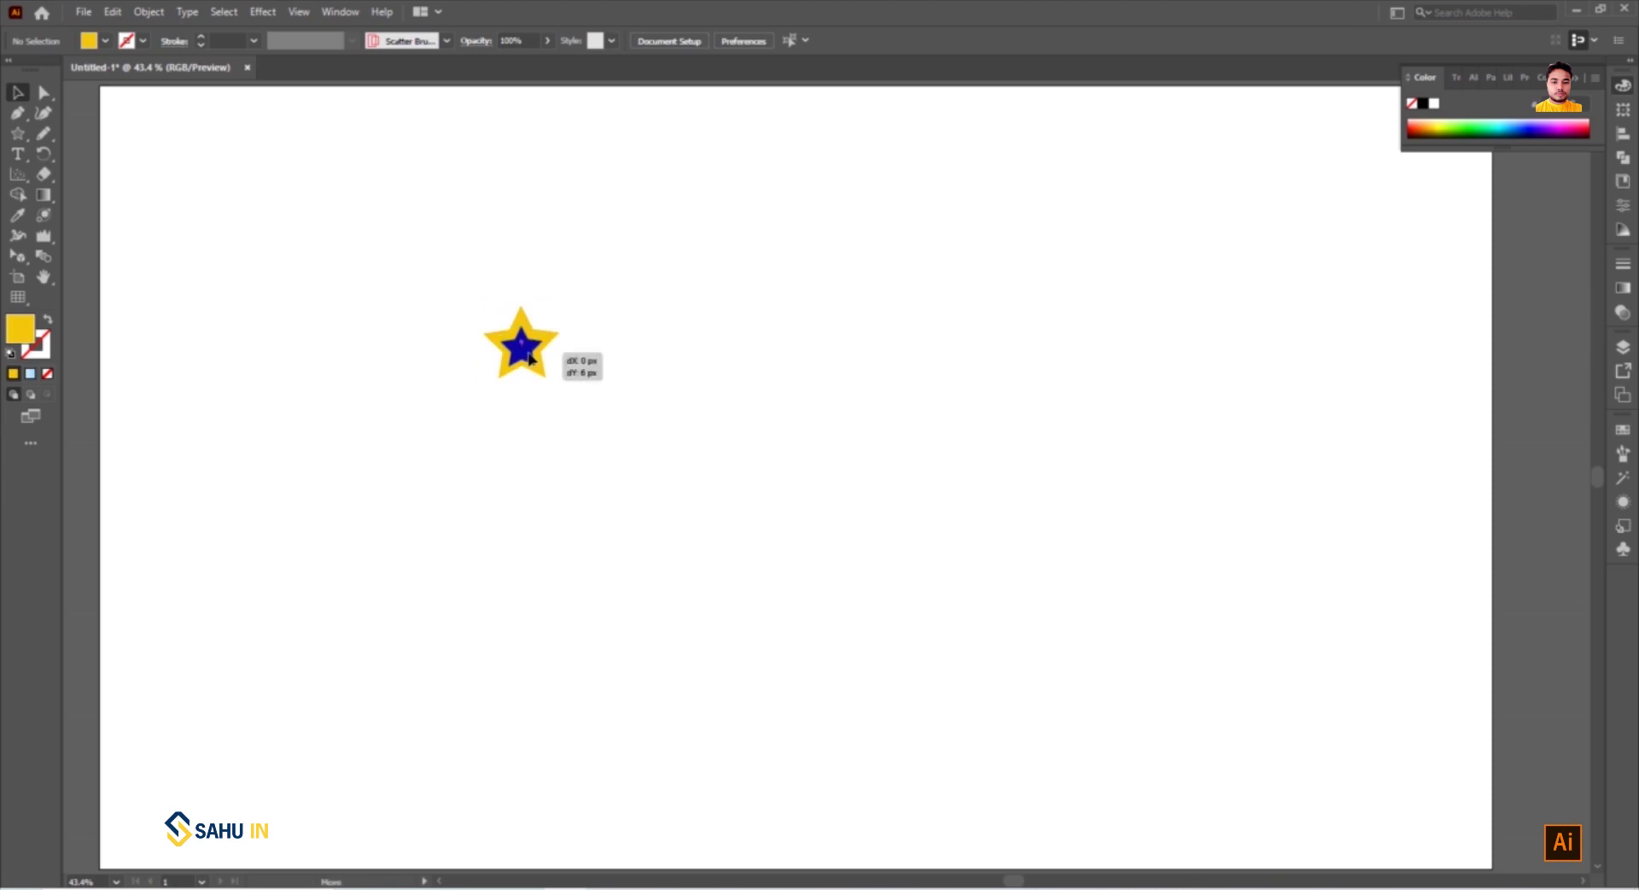
click(530, 355)
click(679, 358)
drag(436, 265, 578, 465)
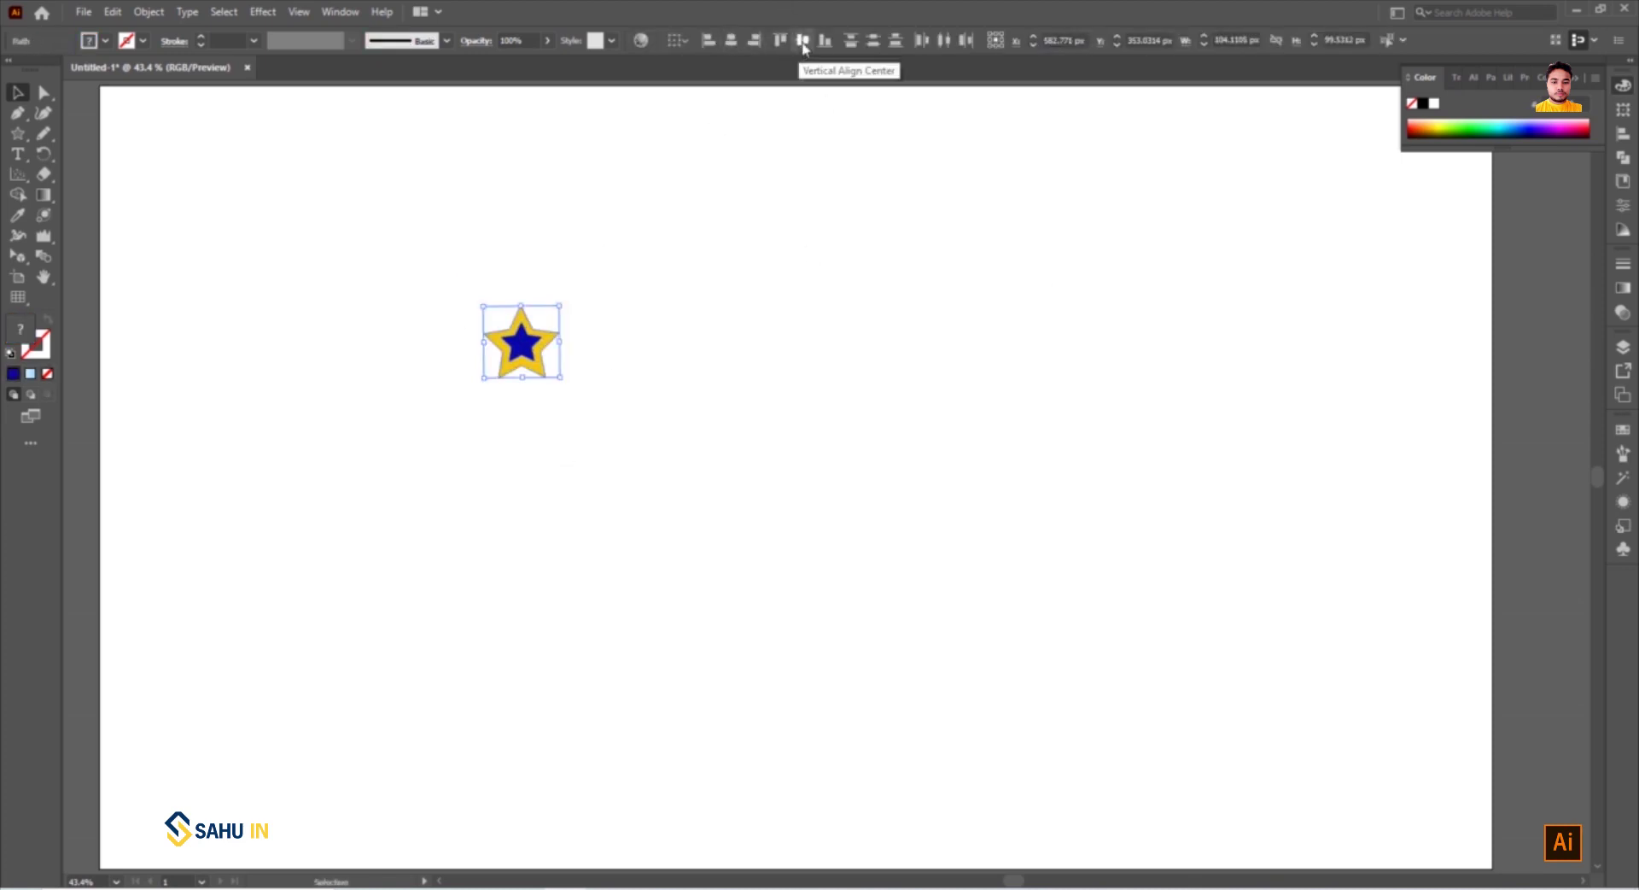
key(a)
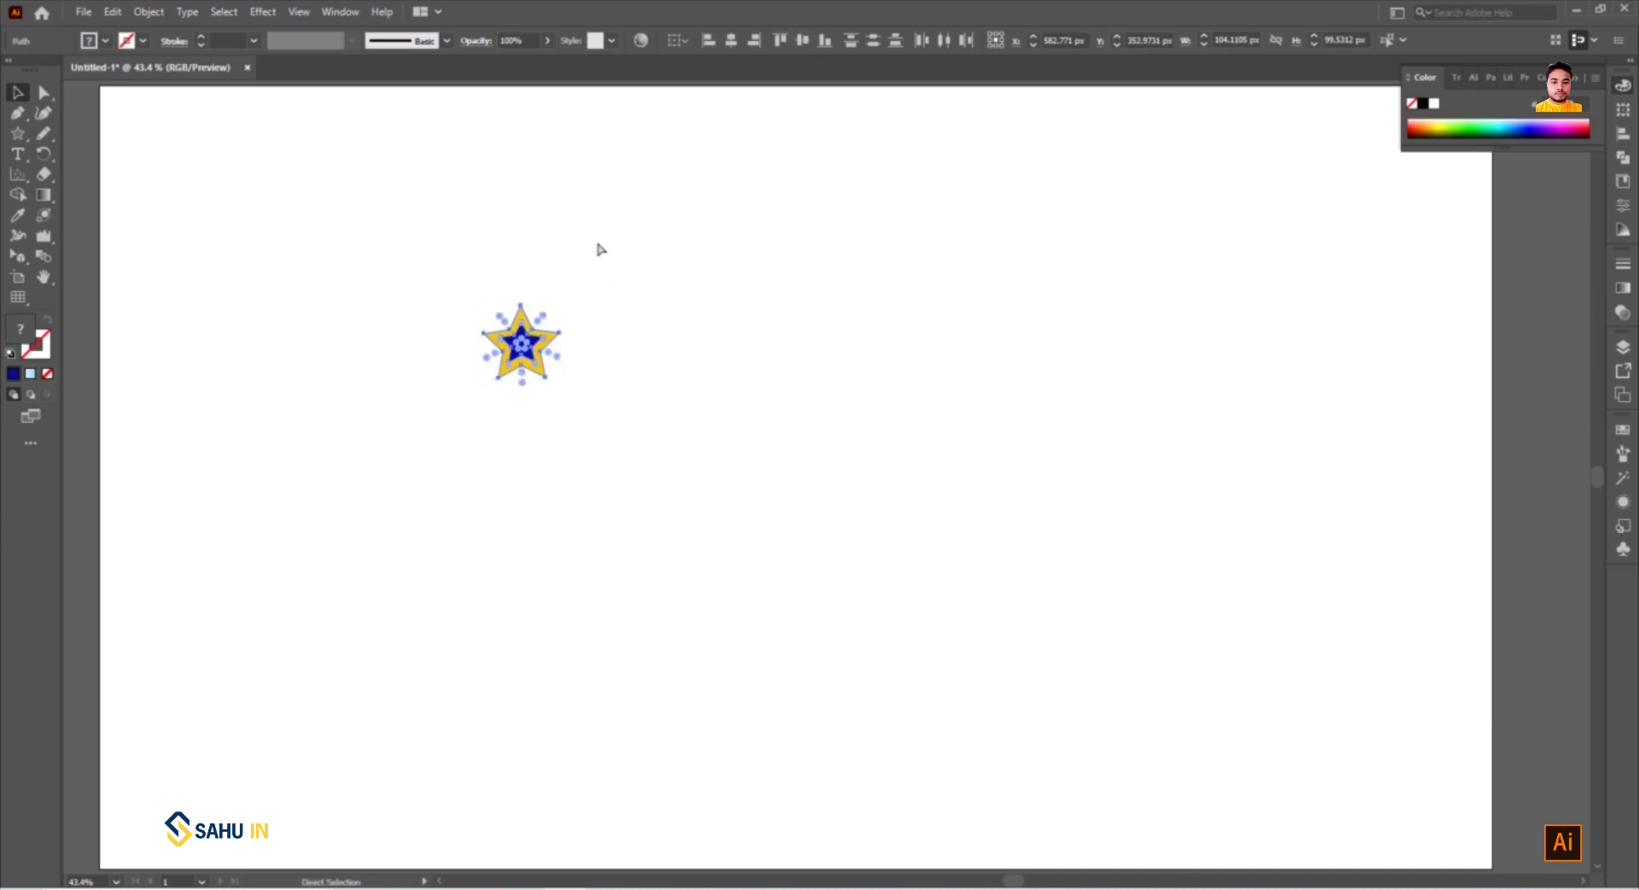
key(v)
click(853, 397)
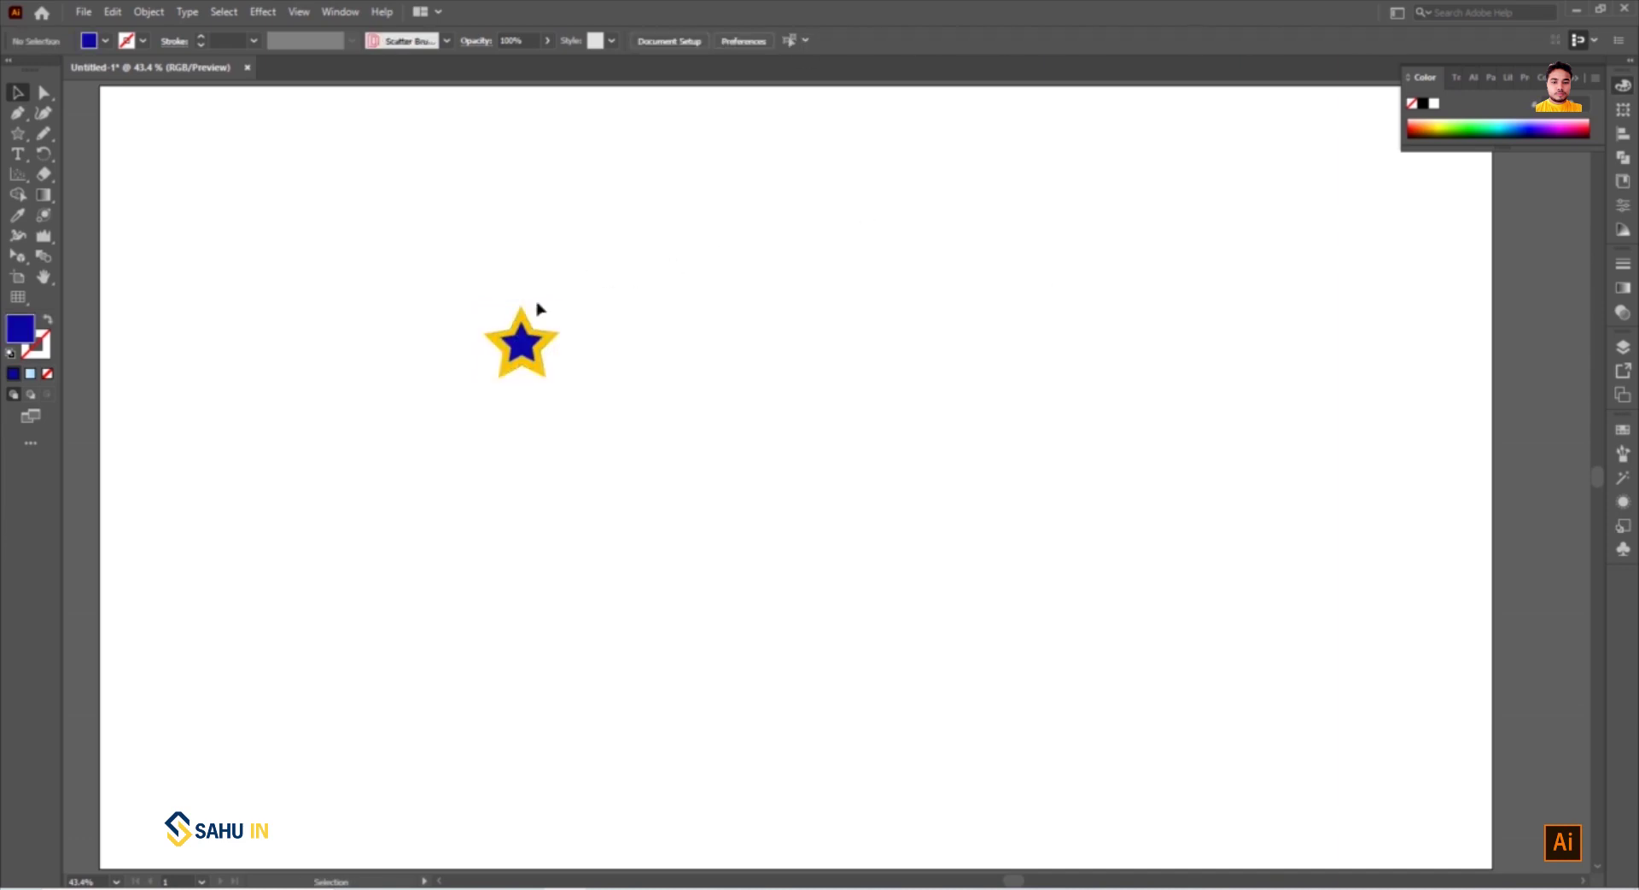
click(514, 345)
Save the yellow-and-blue star as Scatter Brush 2 and delete the original star
click(1624, 465)
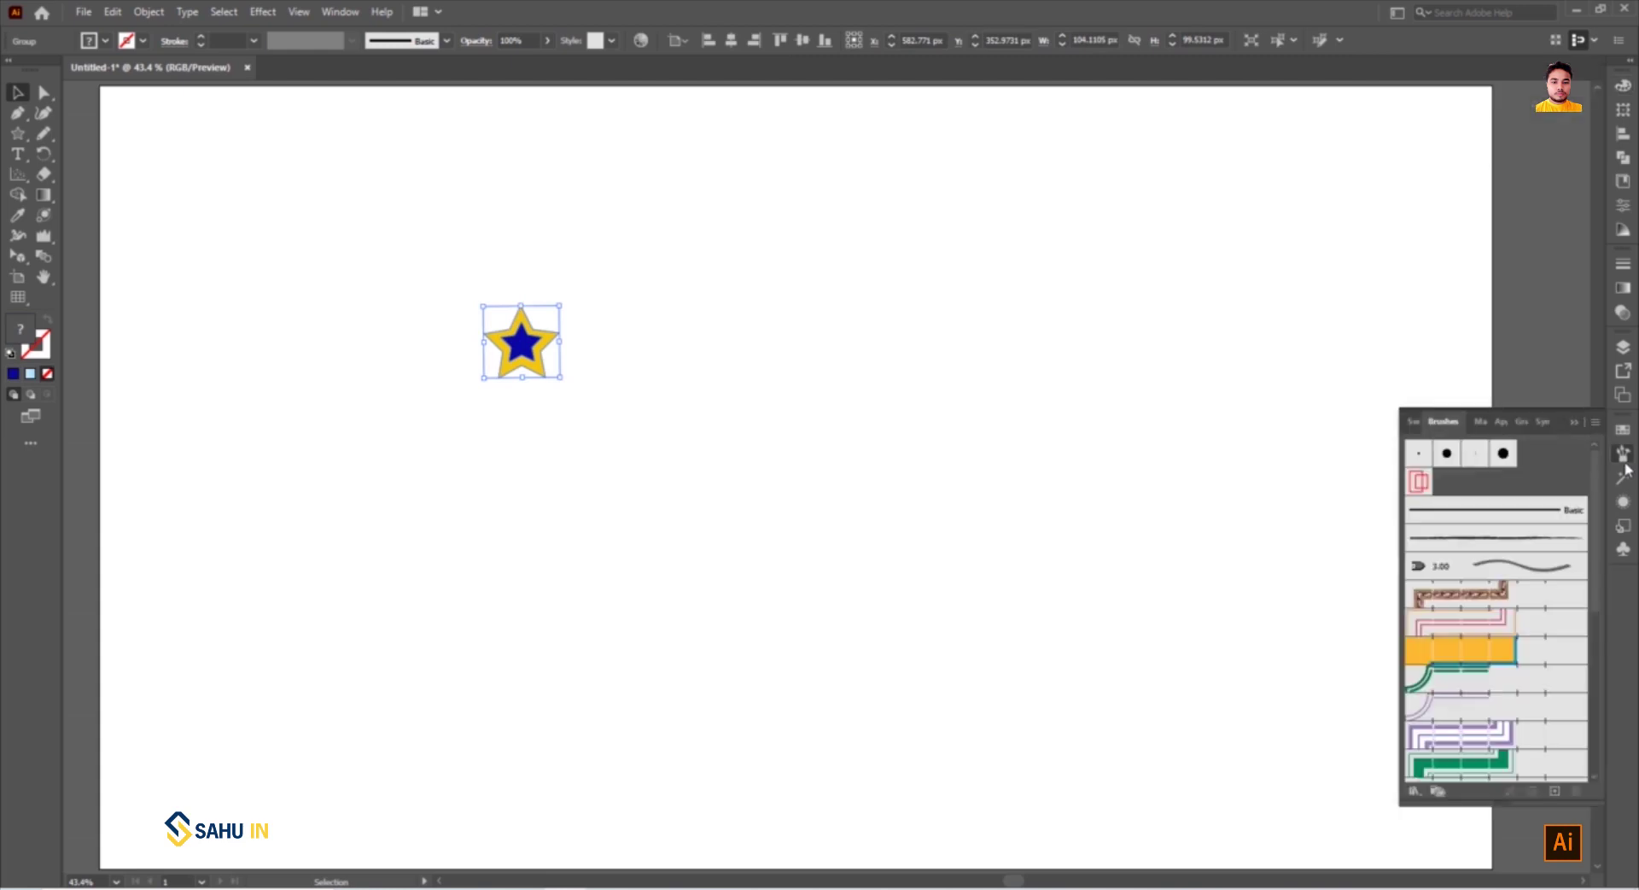
mouse_move(521, 343)
mouse_down()
mouse_move(1549, 498)
mouse_move(1547, 483)
mouse_up()
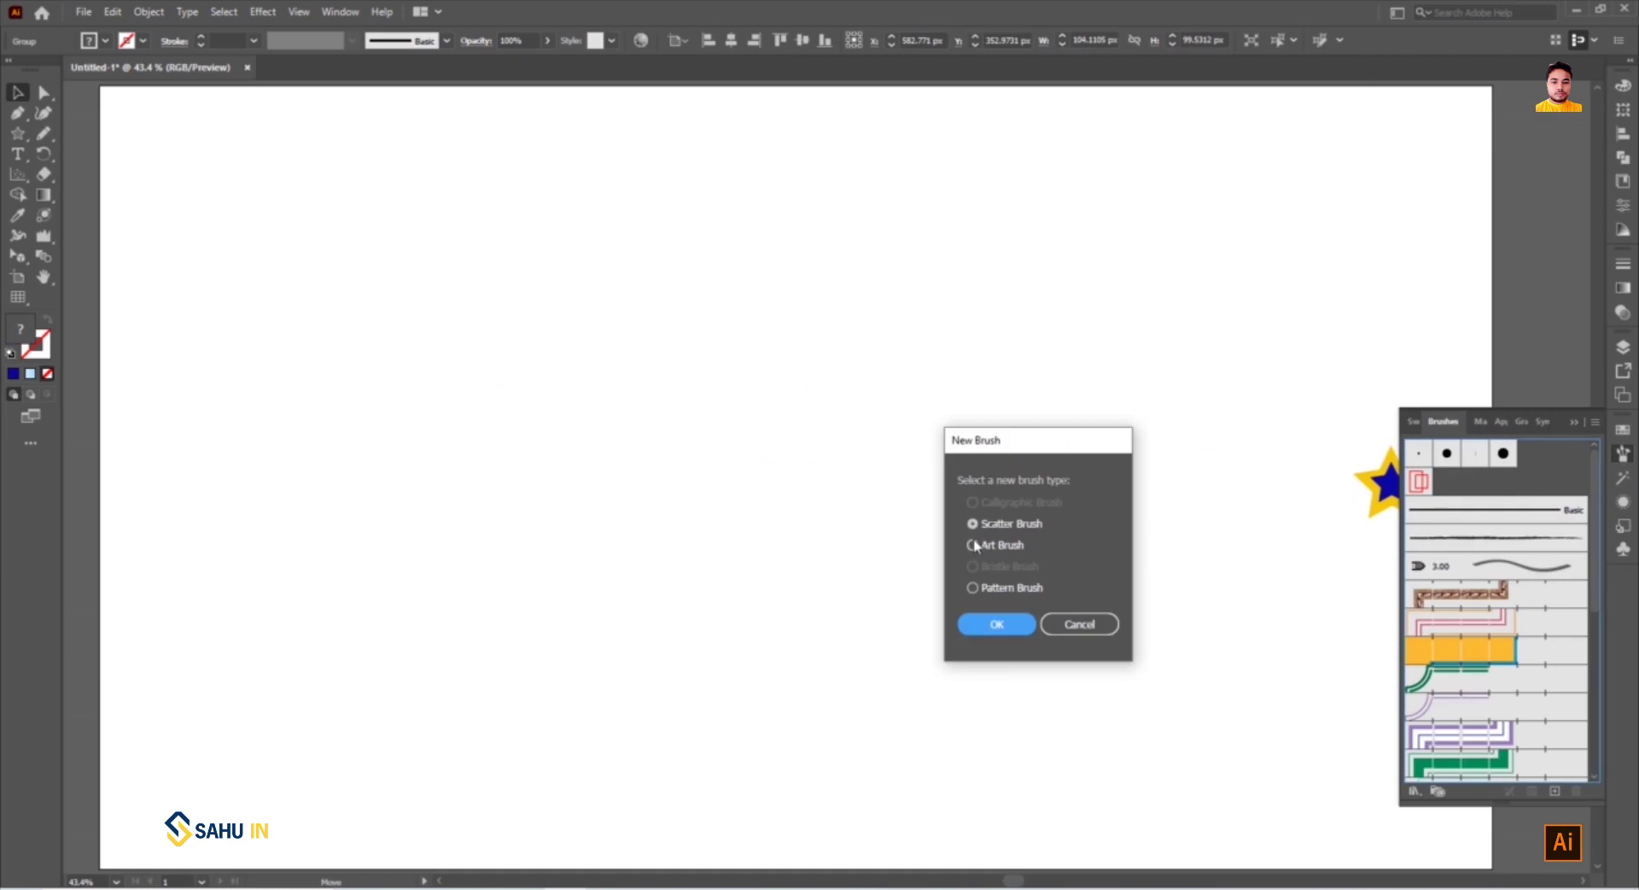
click(994, 624)
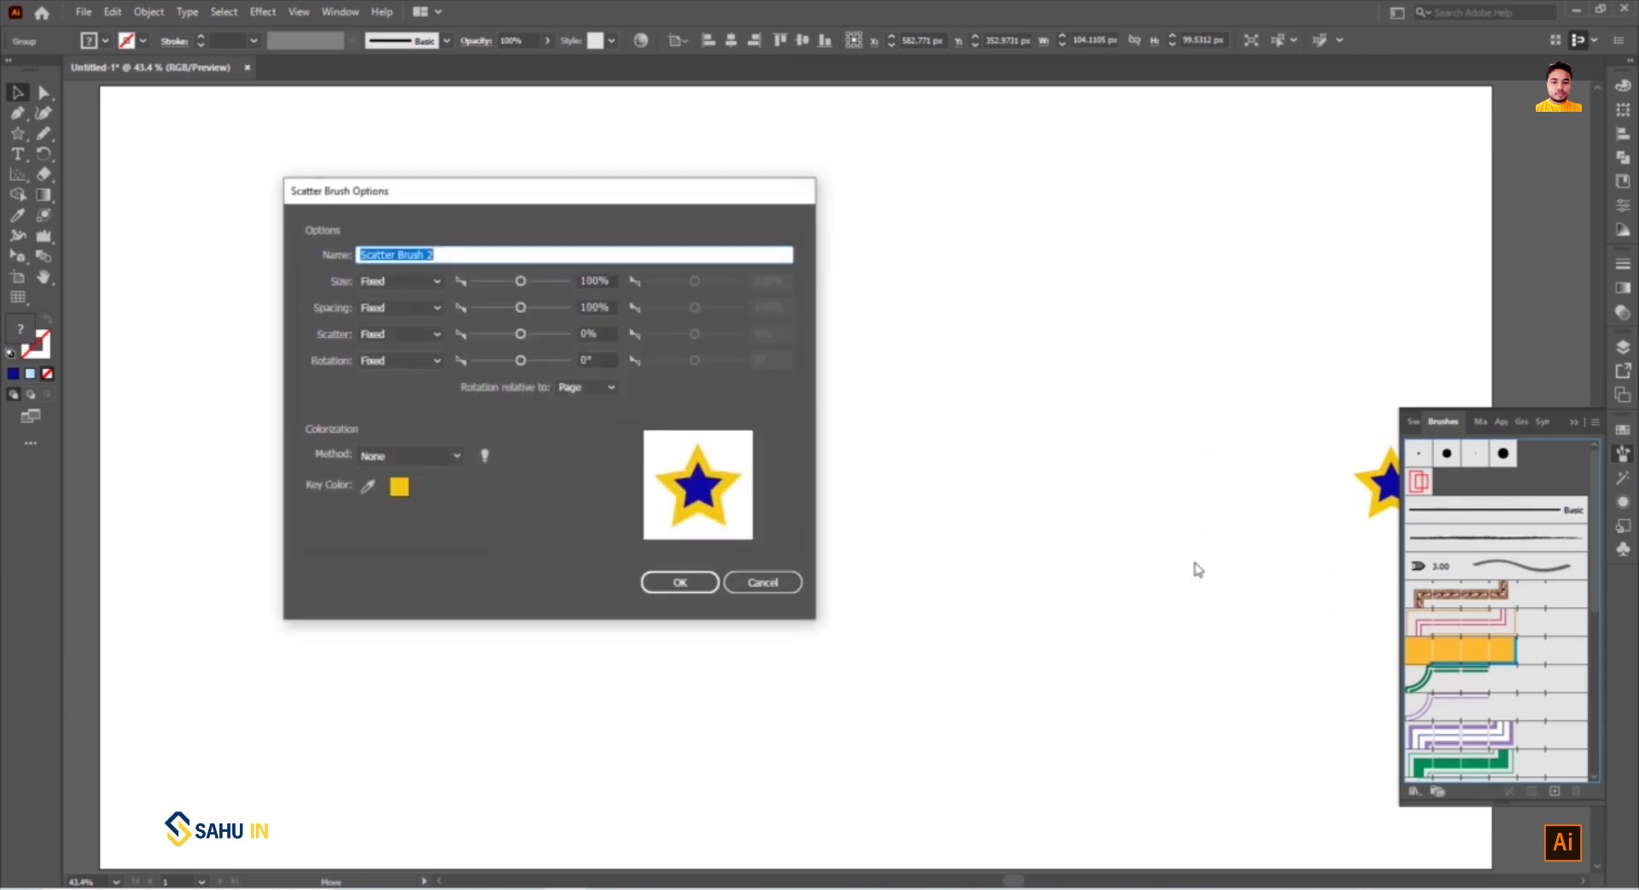
click(680, 584)
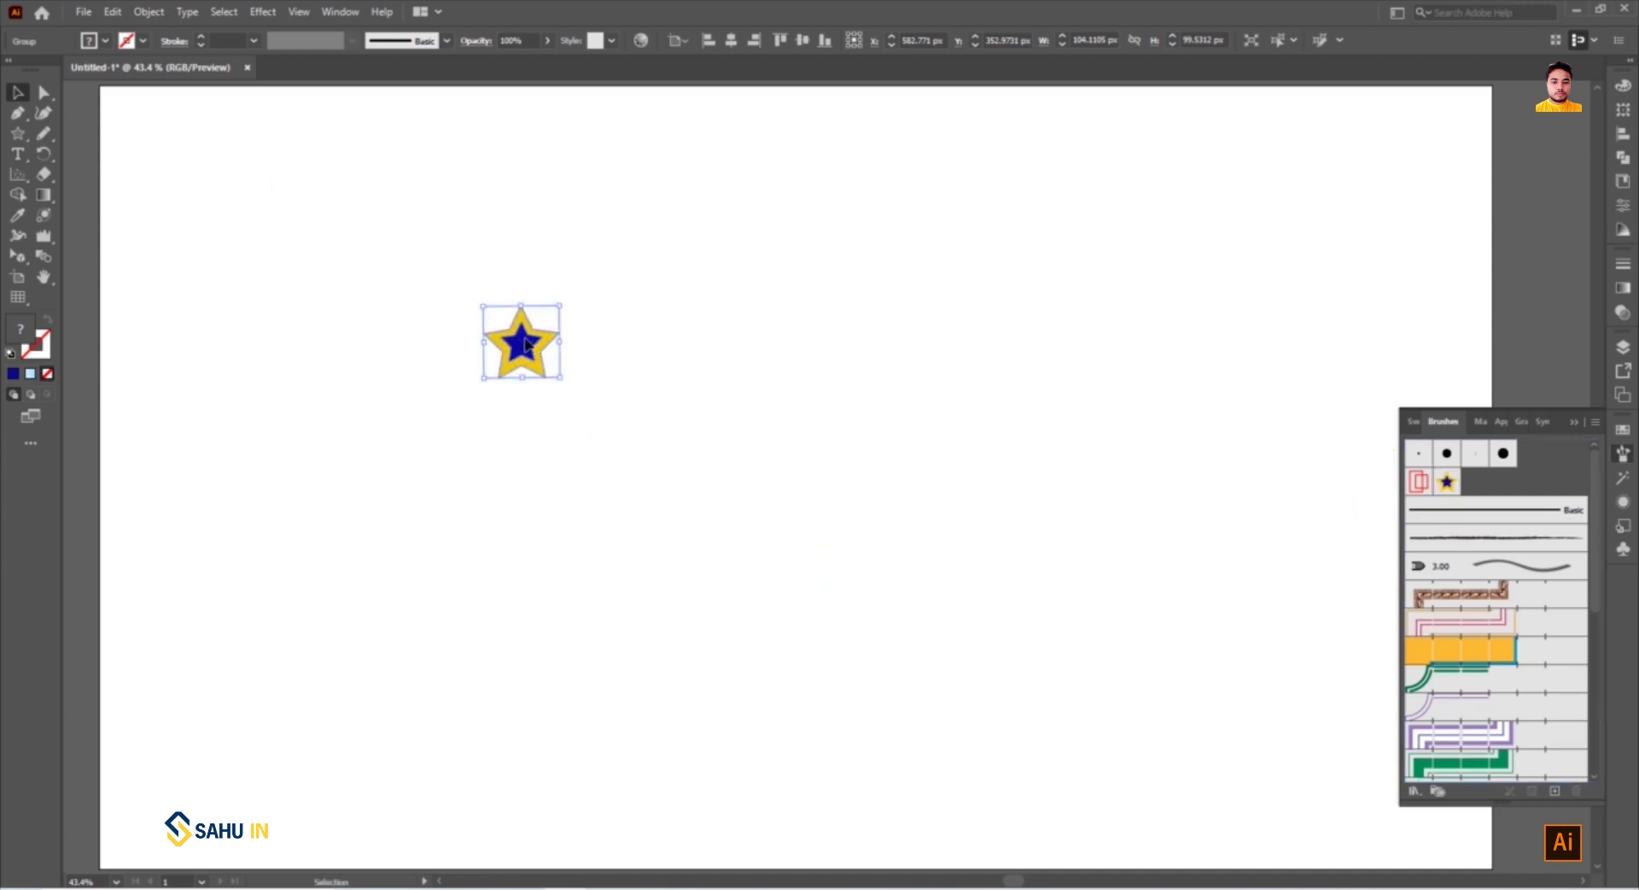
key(Delete)
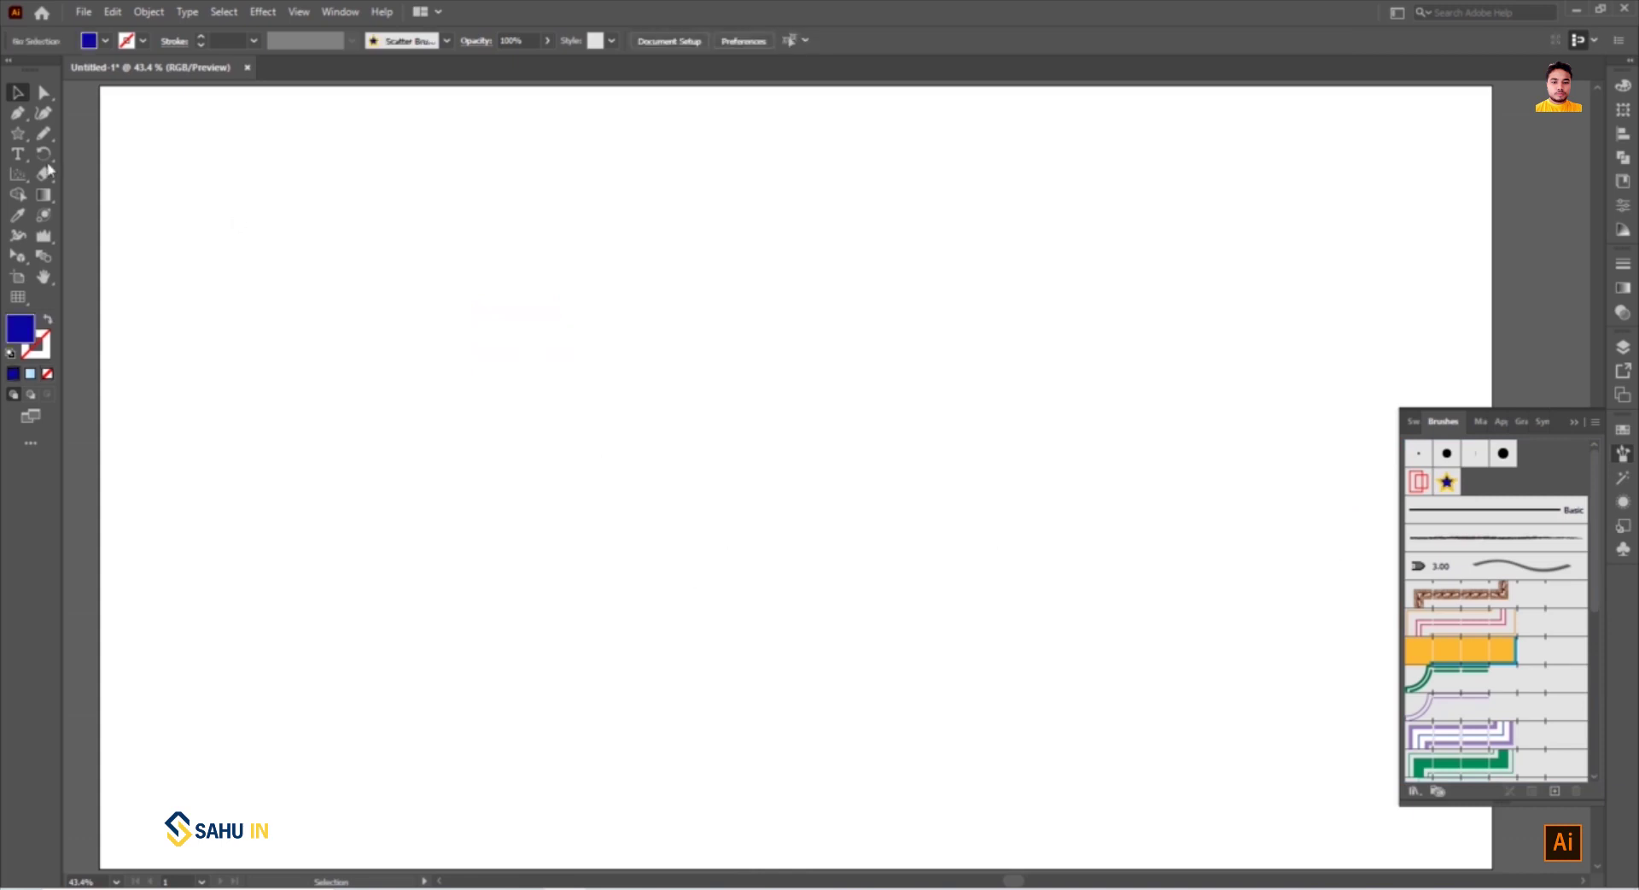
Draw a long wavy Pencil curve and stroke it with the star scatter brush
click(44, 133)
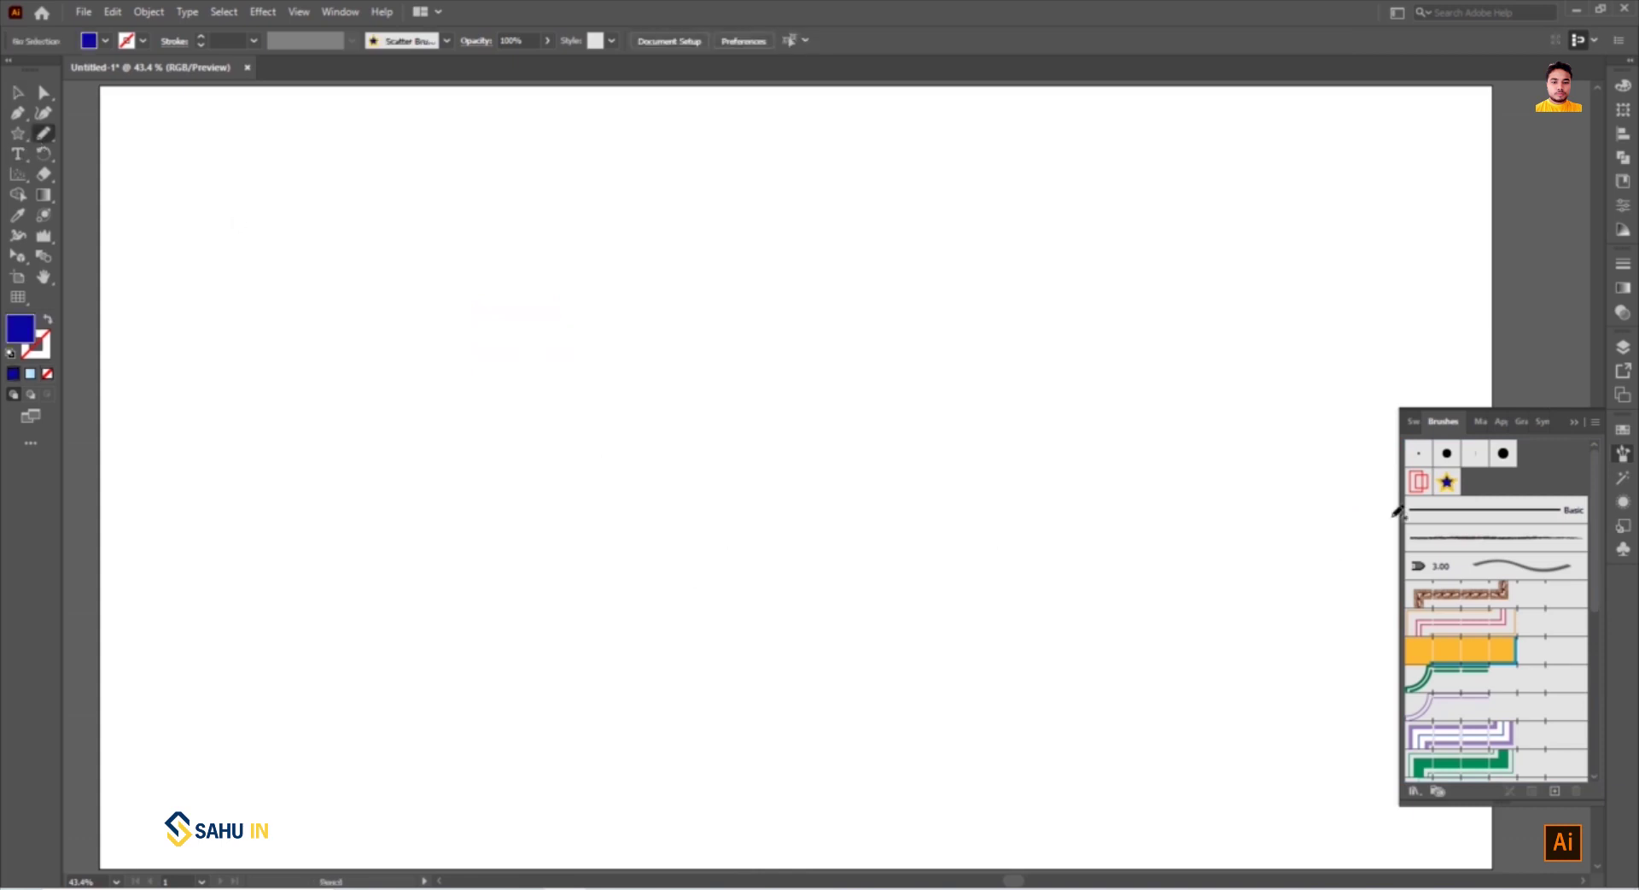
click(1444, 484)
mouse_move(371, 508)
mouse_down()
mouse_move(771, 352)
mouse_move(1350, 250)
mouse_up()
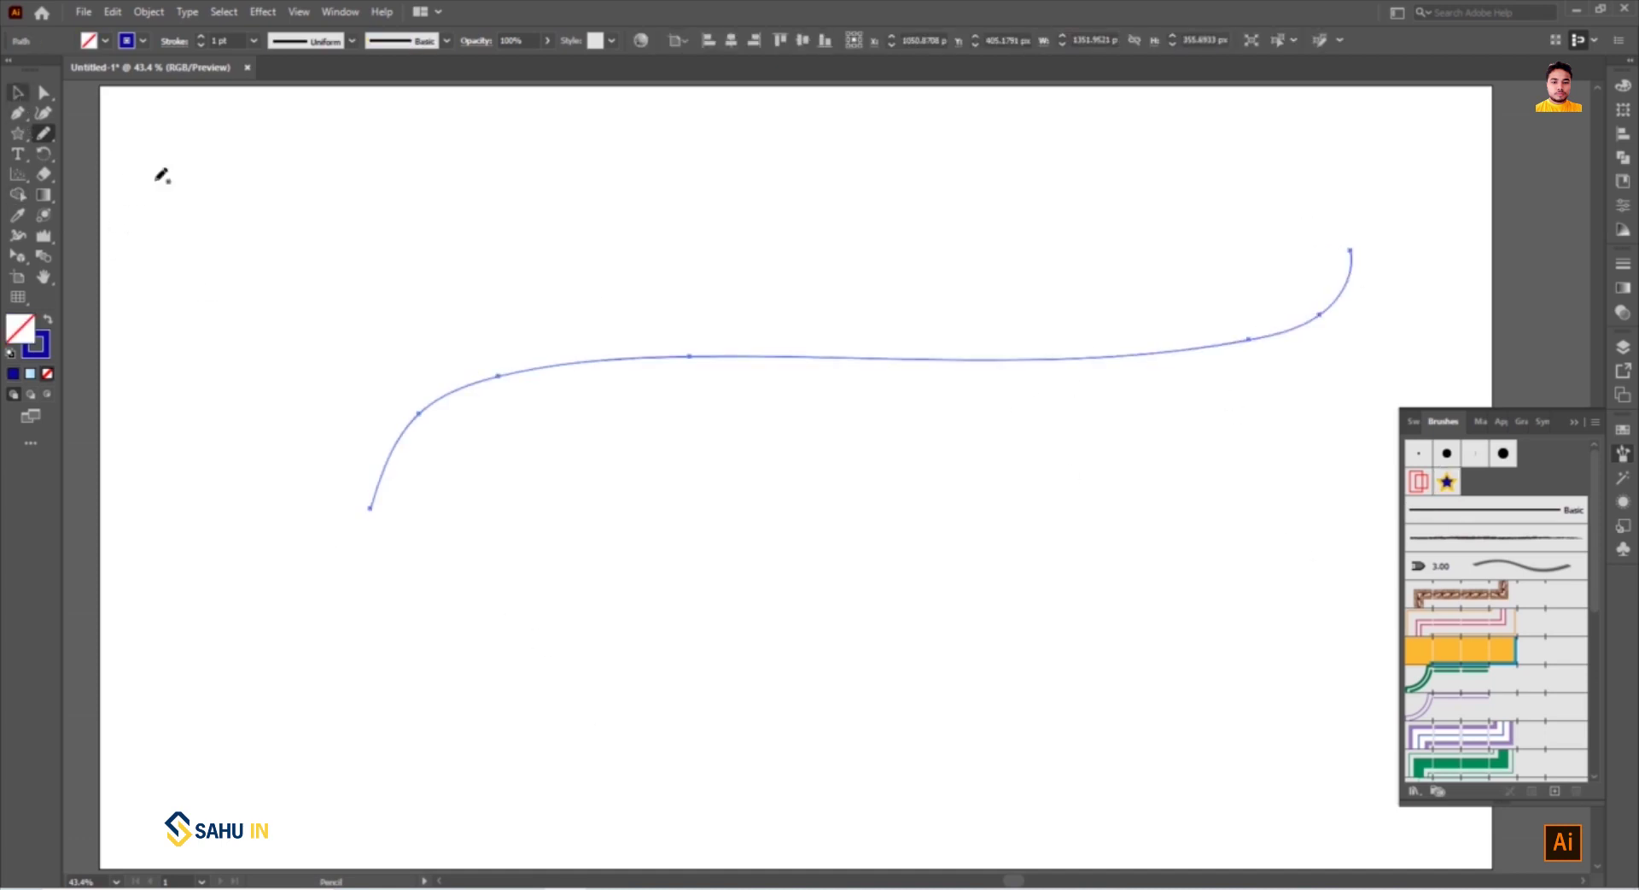
click(1447, 482)
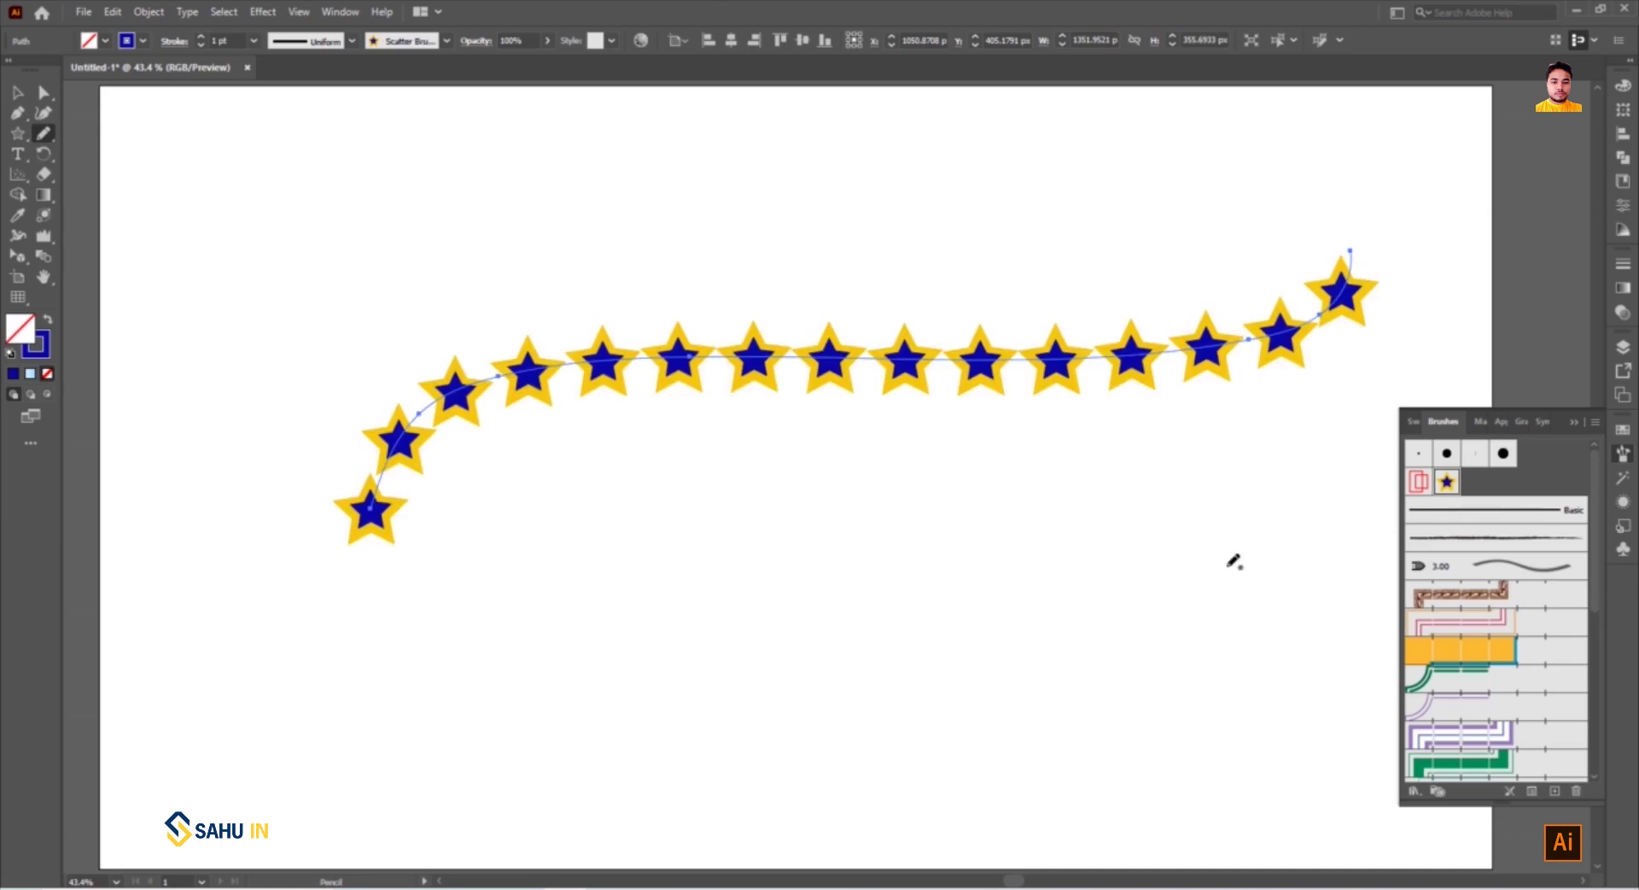
Set the star brush colorization to Tints and apply it to existing strokes
double_click(1447, 482)
click(395, 454)
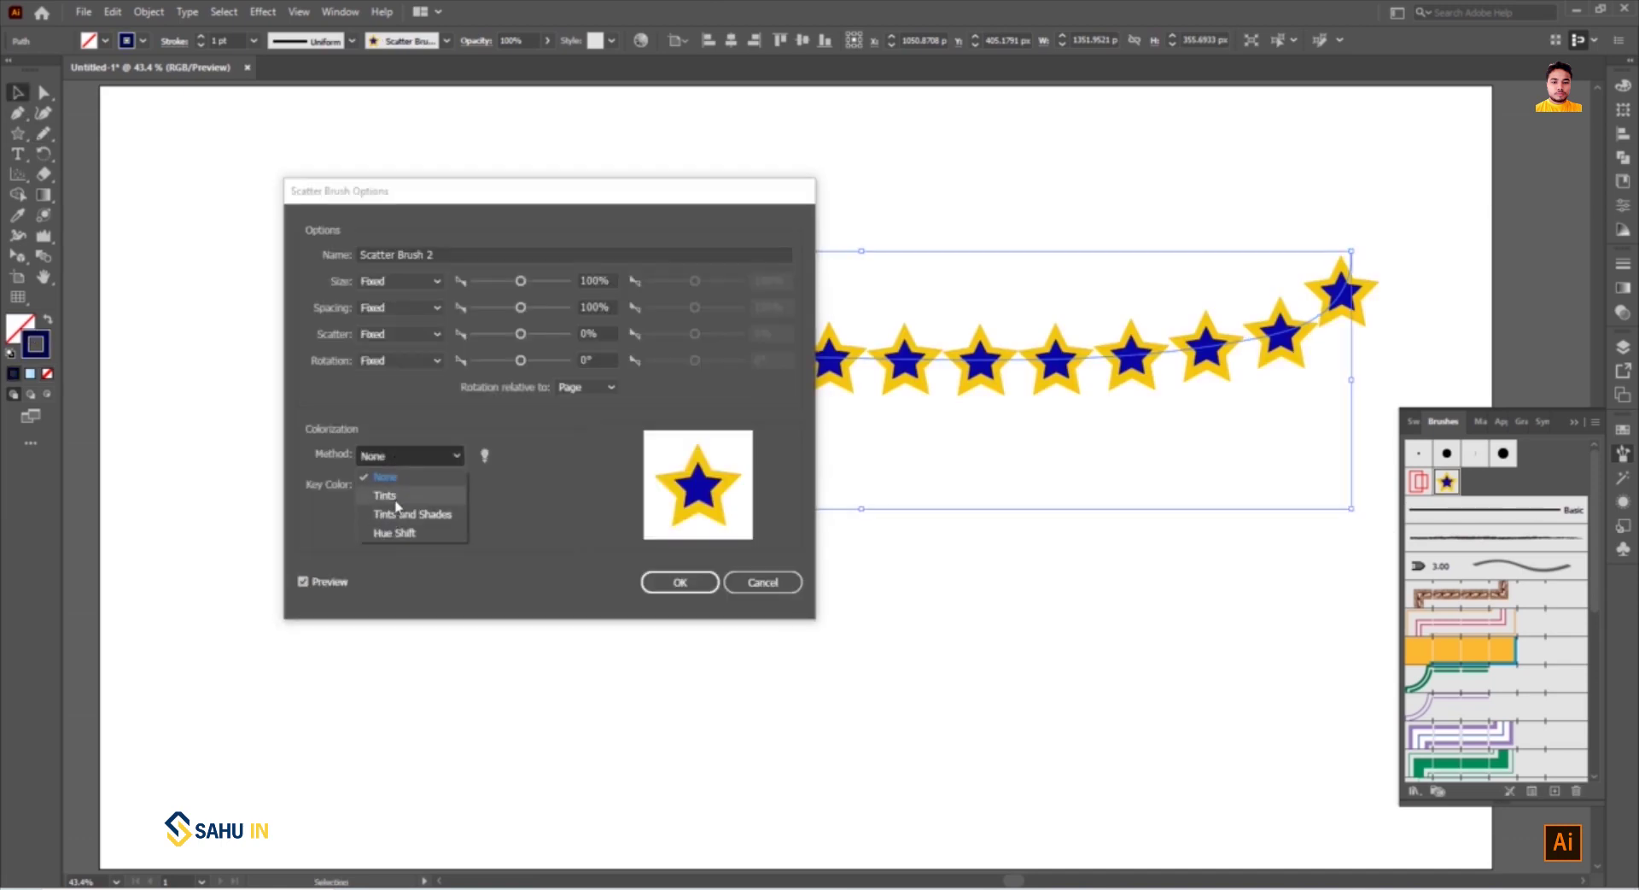
click(386, 495)
click(699, 584)
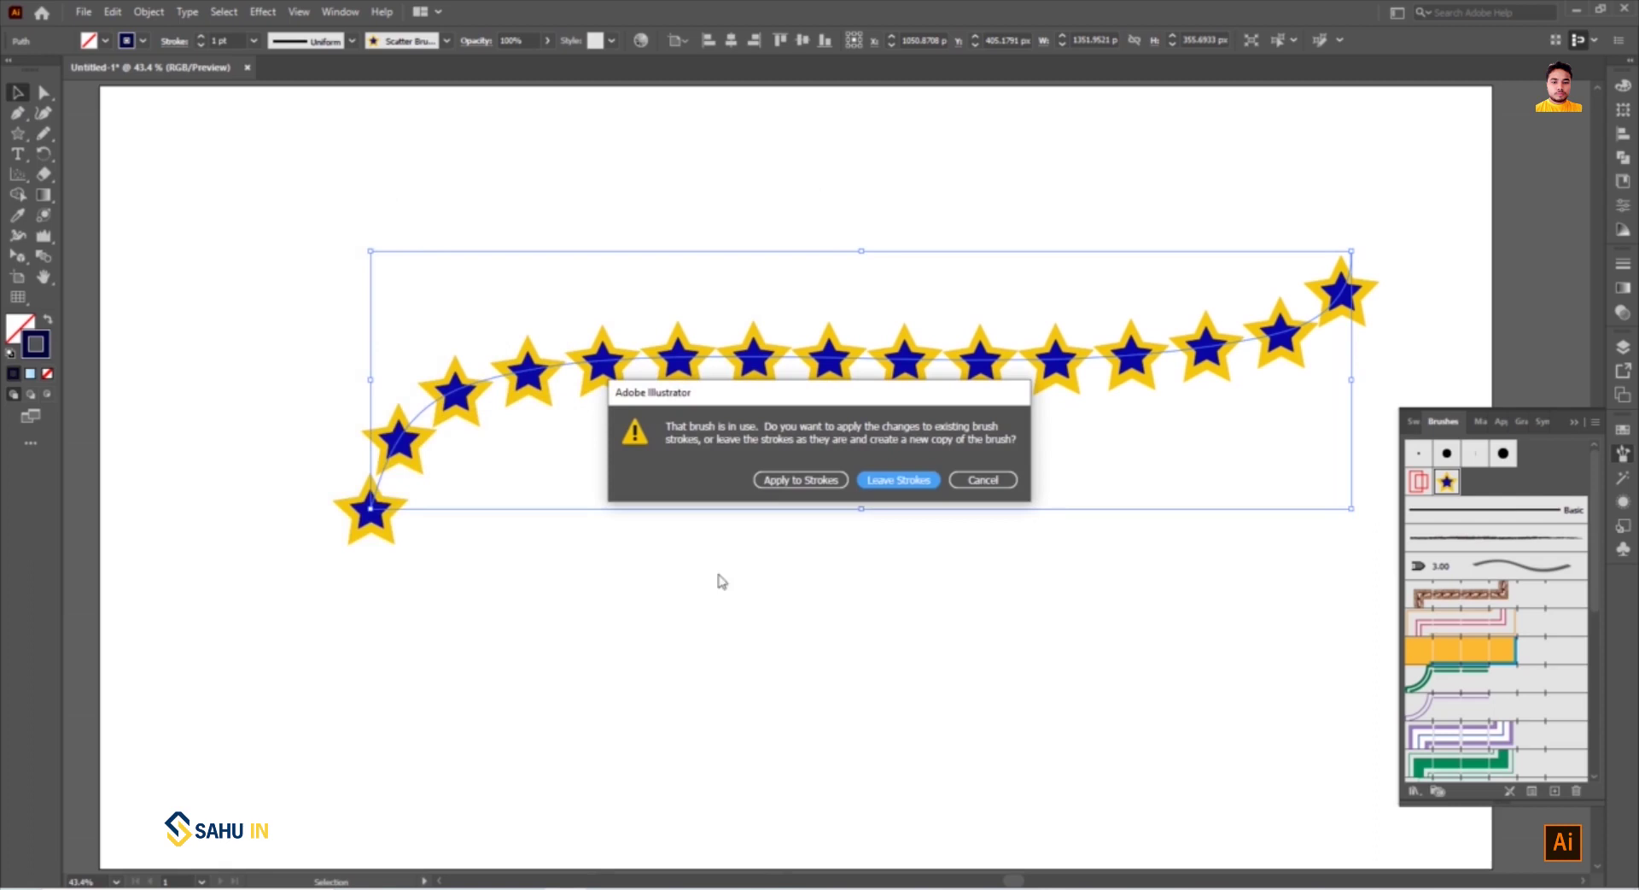
click(780, 481)
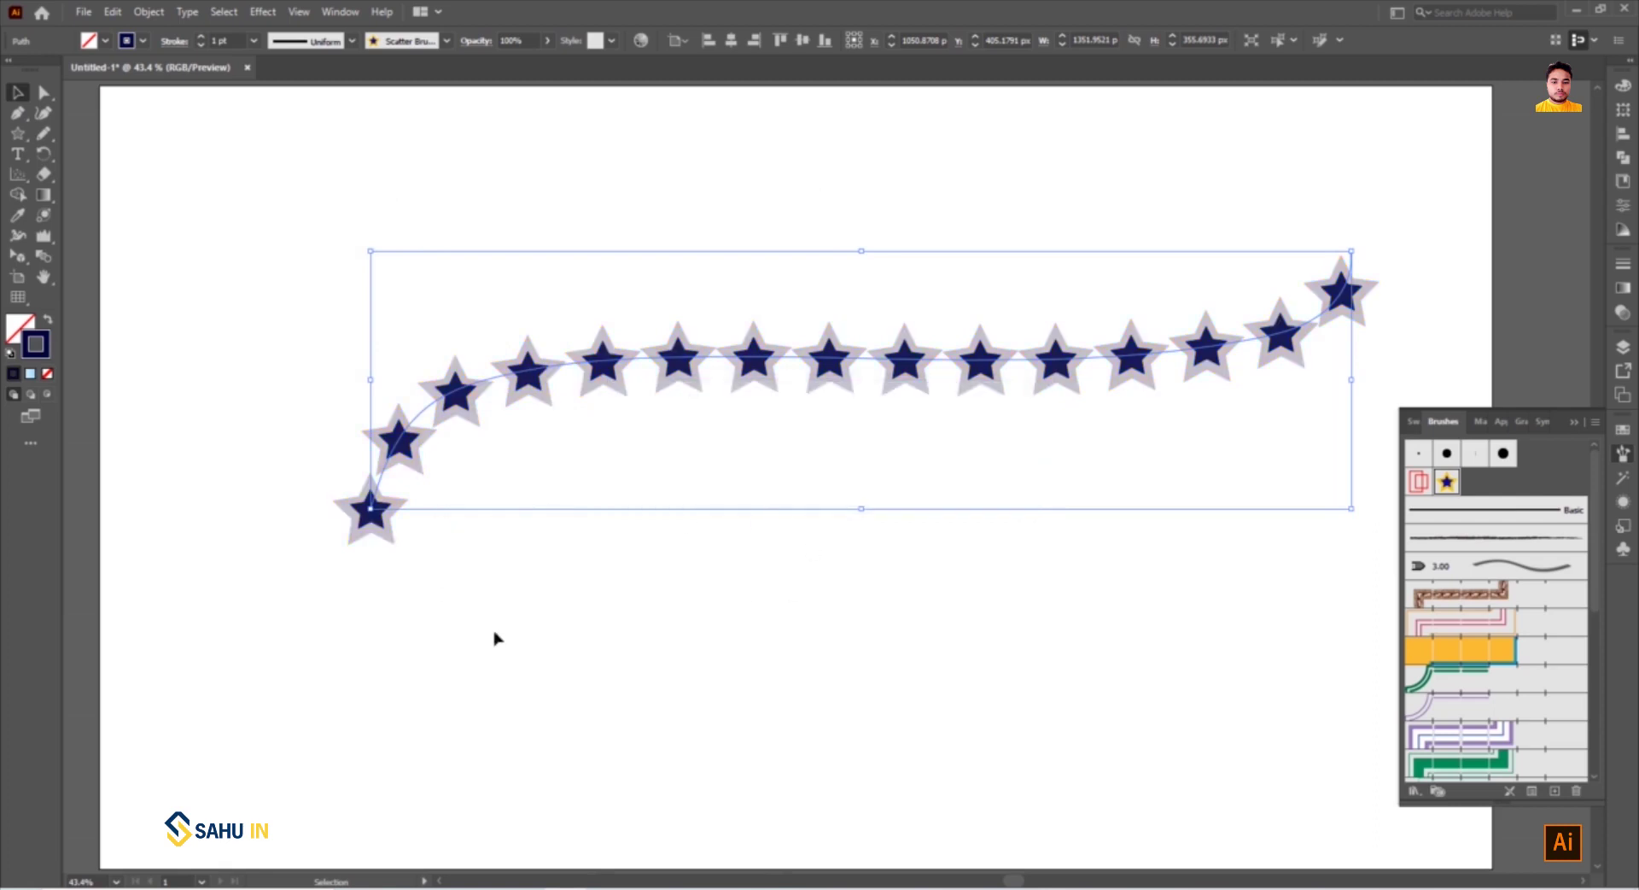
Move the star curve up-left, shrink it, and Alt-drag a copy below
drag(648, 395, 518, 280)
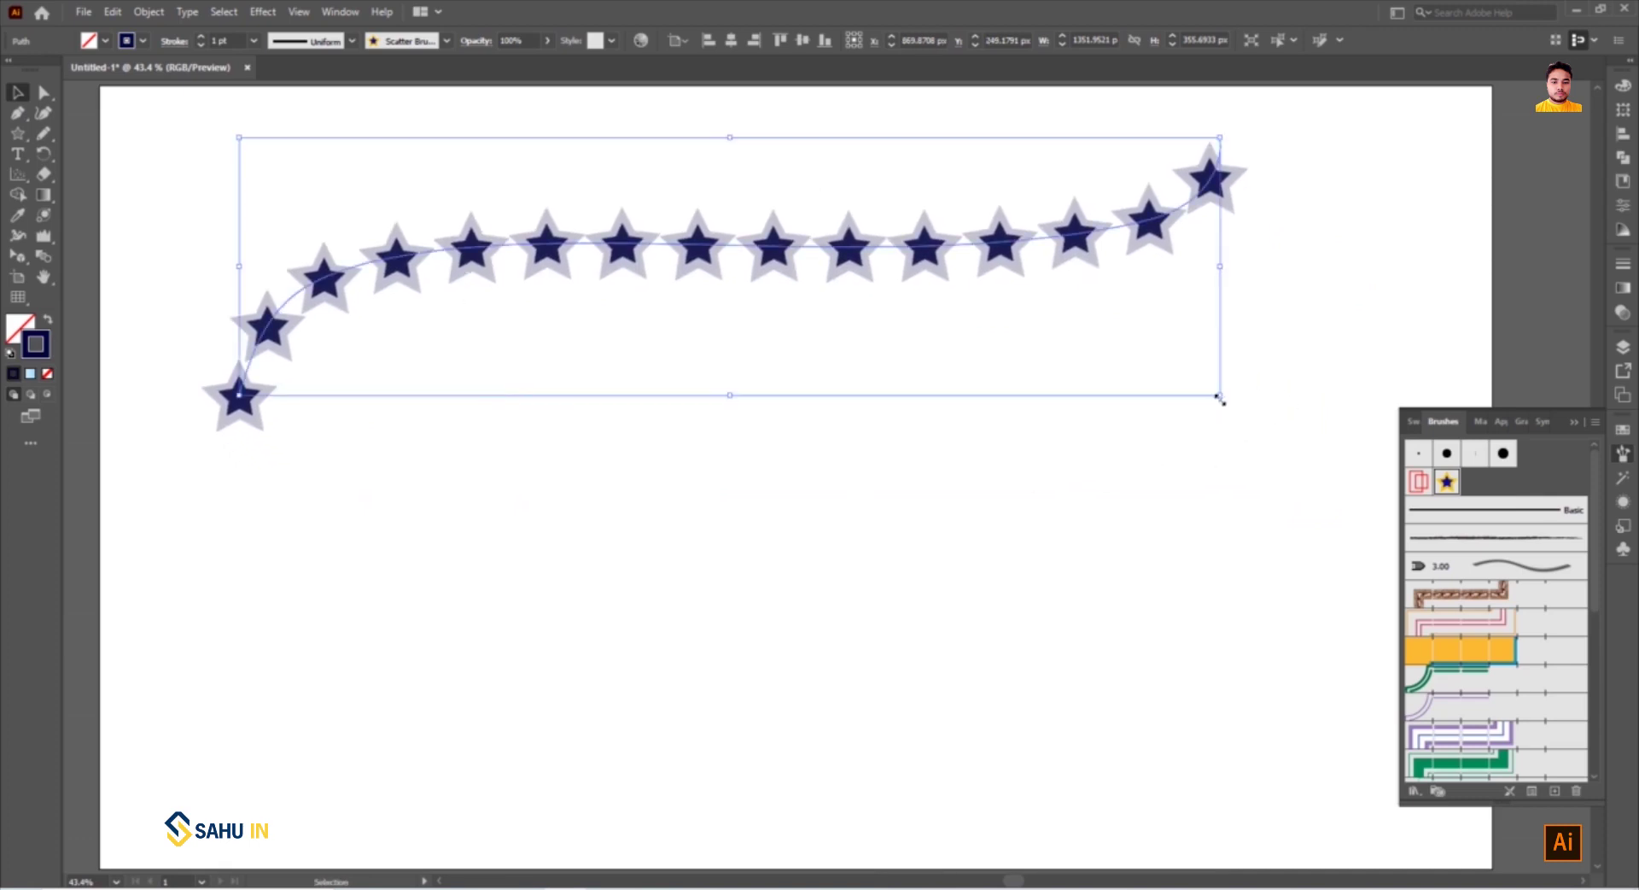
drag(1220, 400, 947, 390)
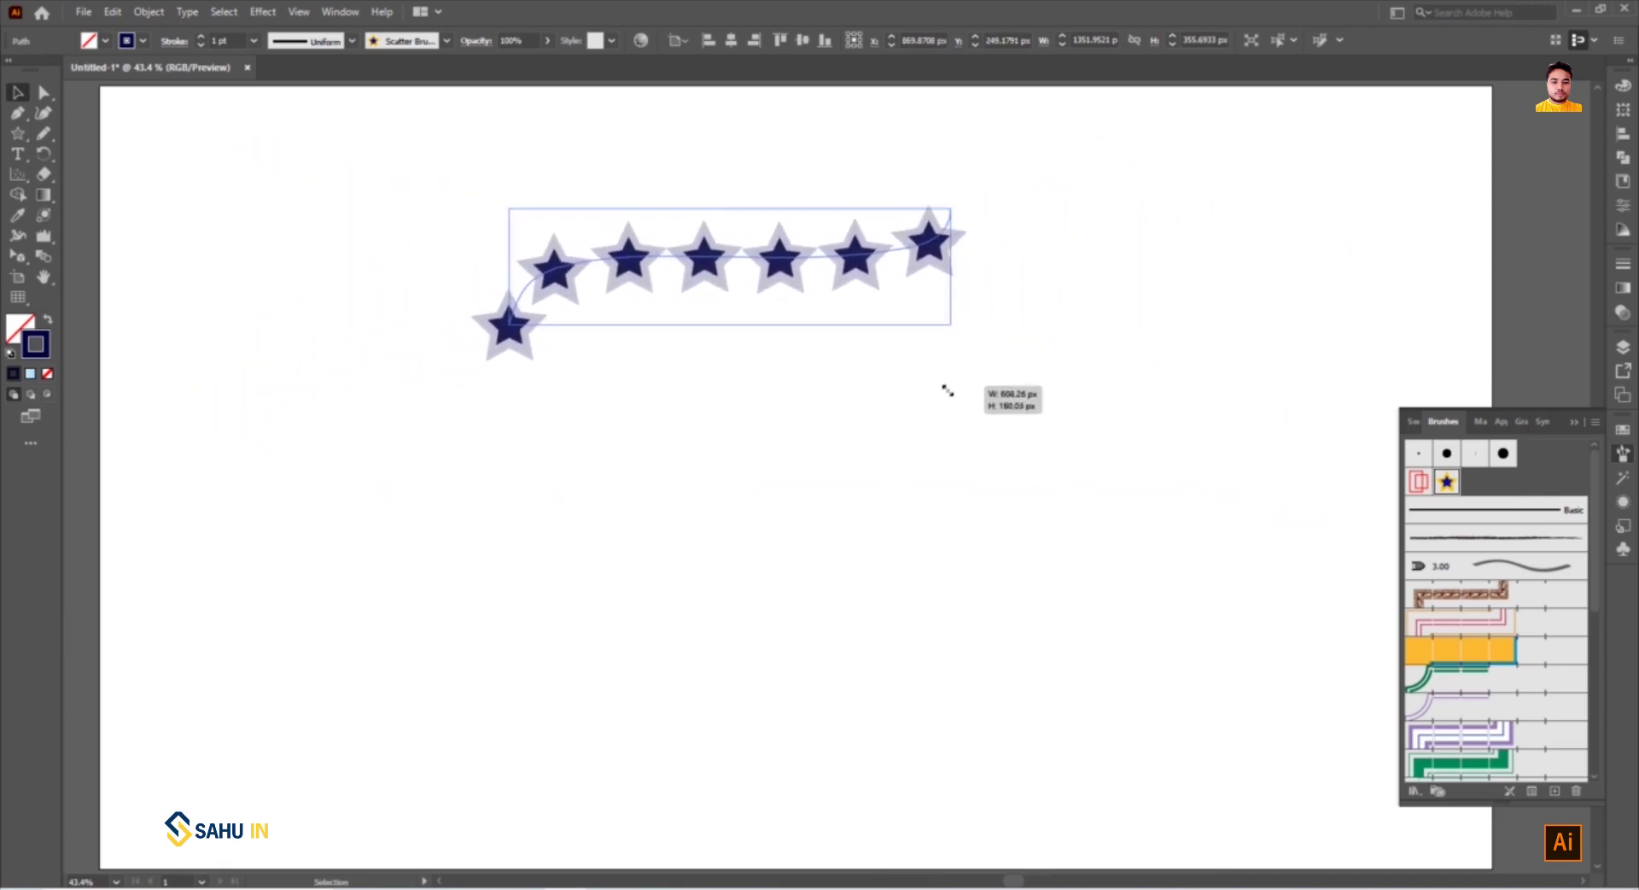
click(948, 390)
mouse_move(759, 271)
mouse_down()
mouse_move(769, 374)
mouse_move(793, 373)
mouse_up()
click(818, 432)
Set the star brush colourization to Tints and Shades and apply it to existing strokes
click(802, 358)
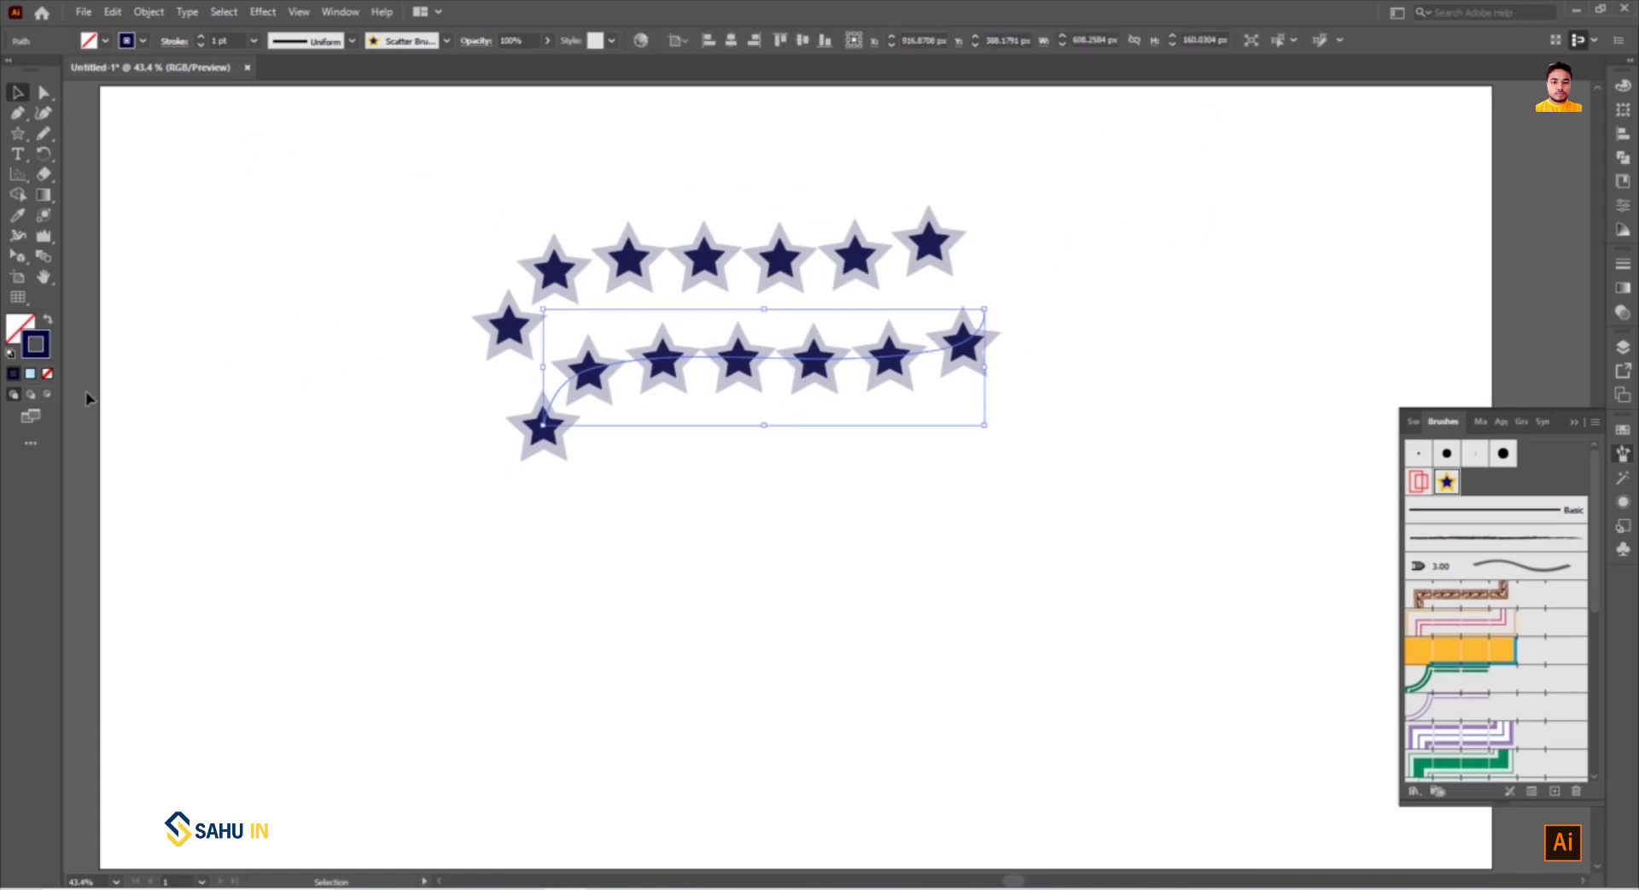
double_click(1447, 483)
click(414, 453)
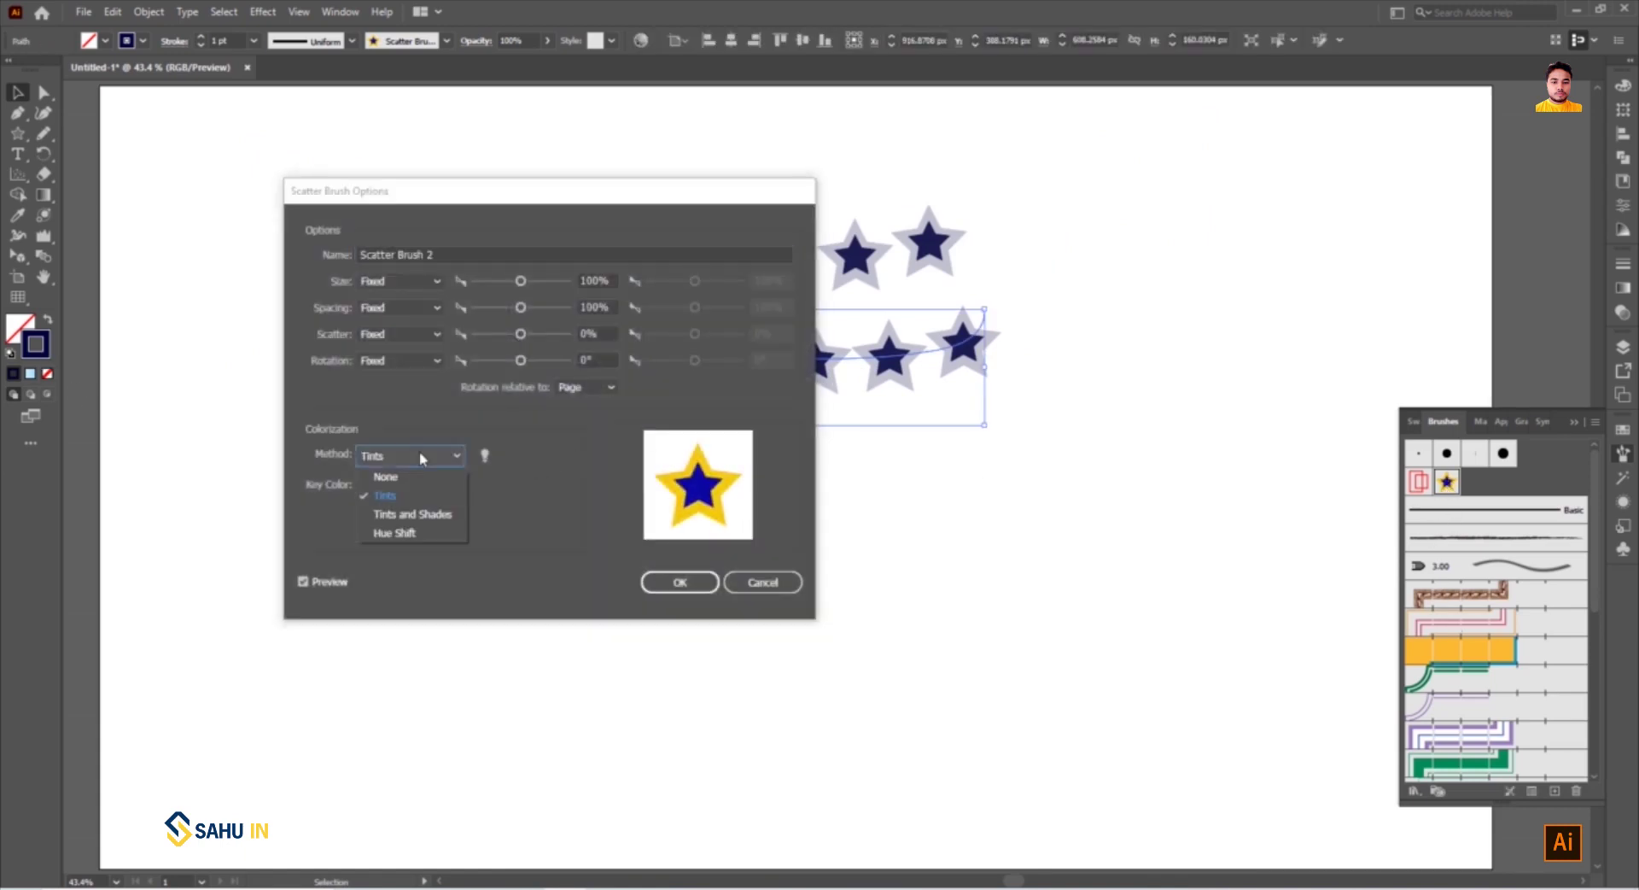
click(411, 515)
click(680, 582)
click(798, 475)
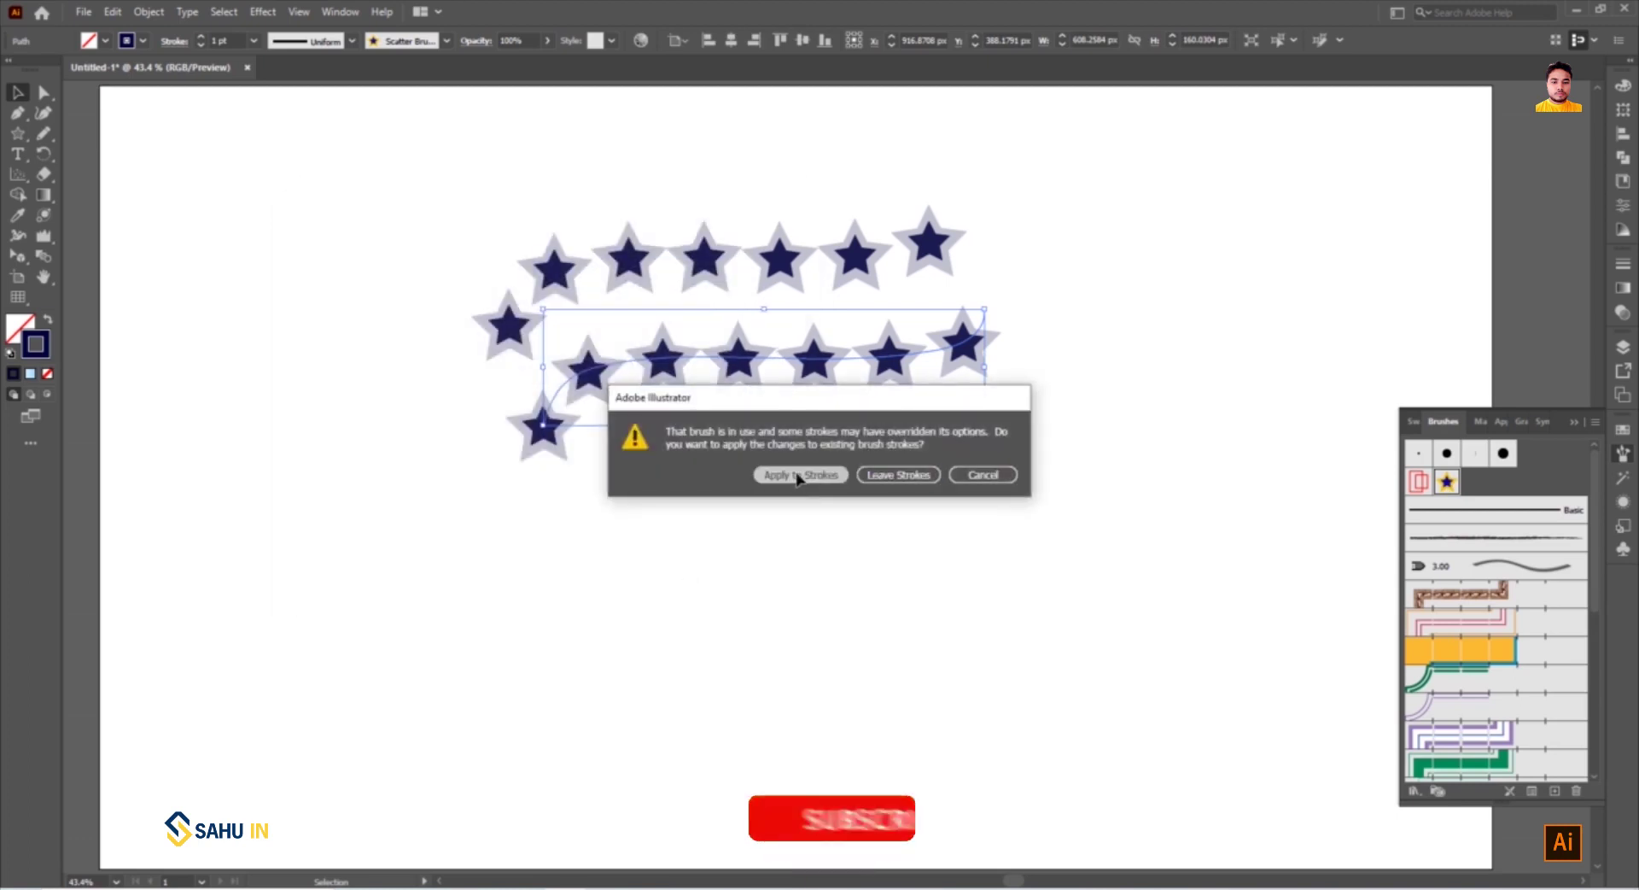
click(871, 470)
Nudge the lower curve and apply the red rectangle Scatter Brush 1 to it
mouse_move(837, 374)
mouse_down()
mouse_move(840, 390)
mouse_move(837, 375)
mouse_up()
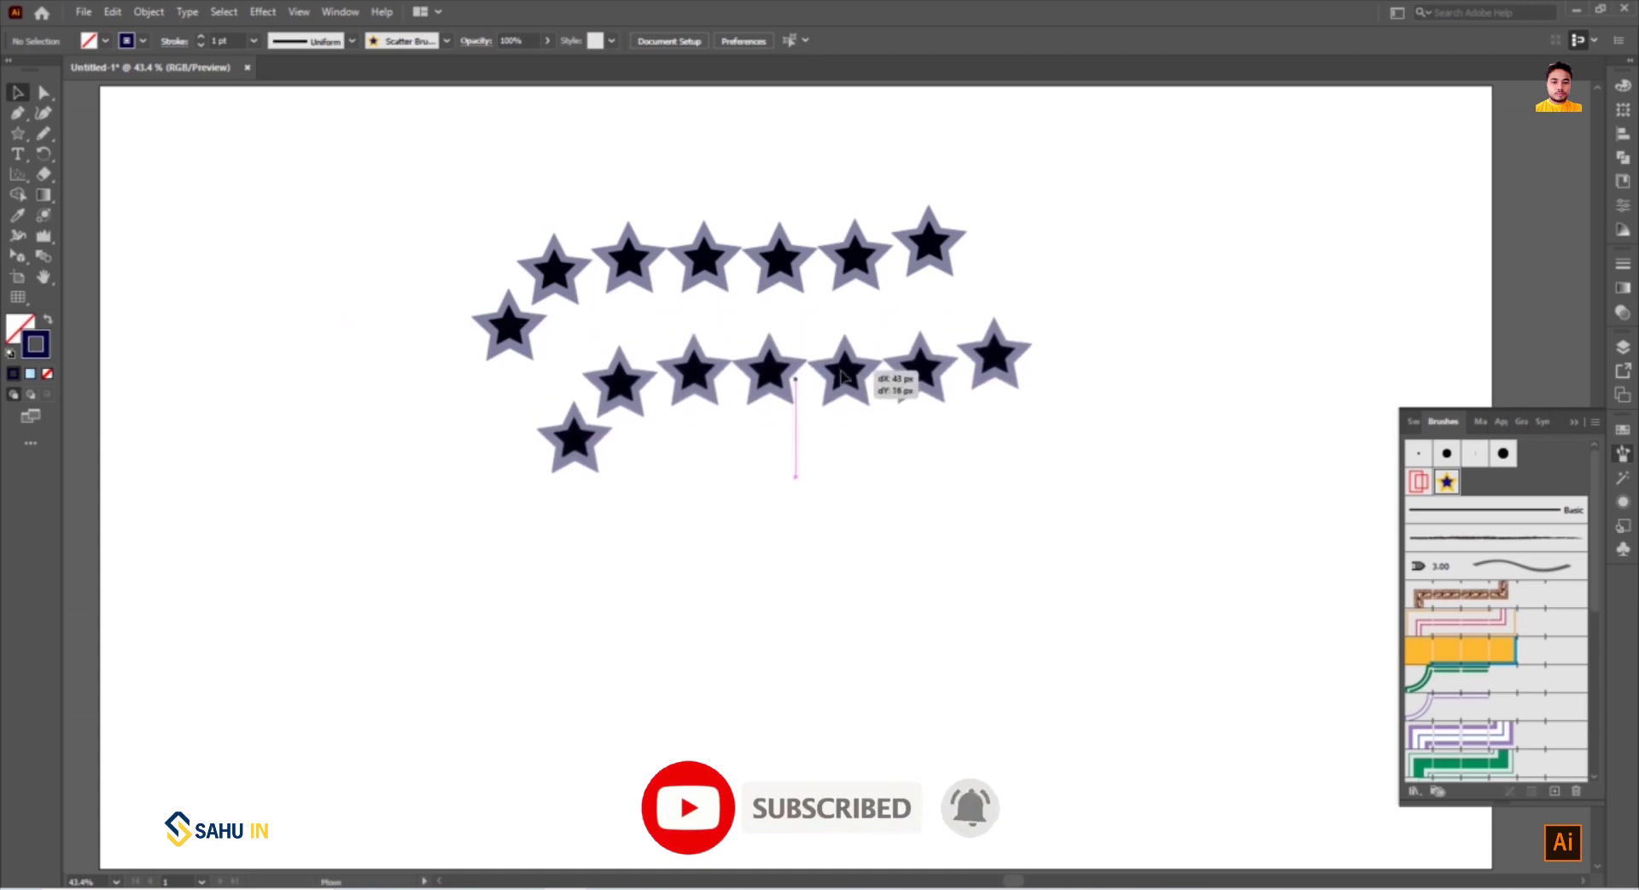
click(1418, 481)
click(822, 520)
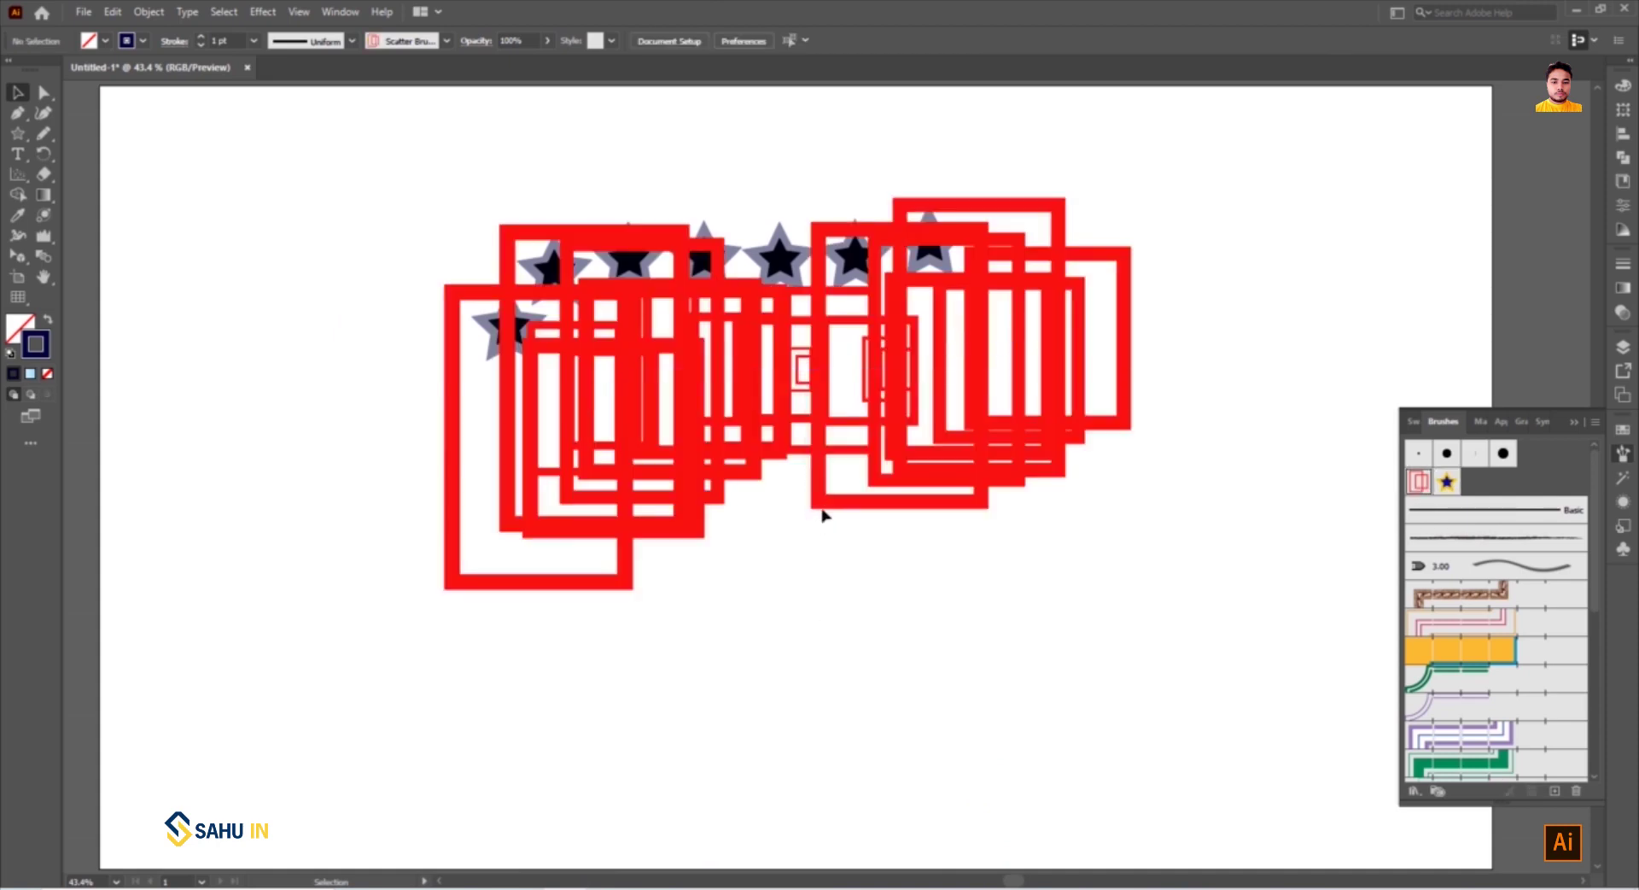
Marquee-select all the star and red-frame artwork and delete it
click(43, 135)
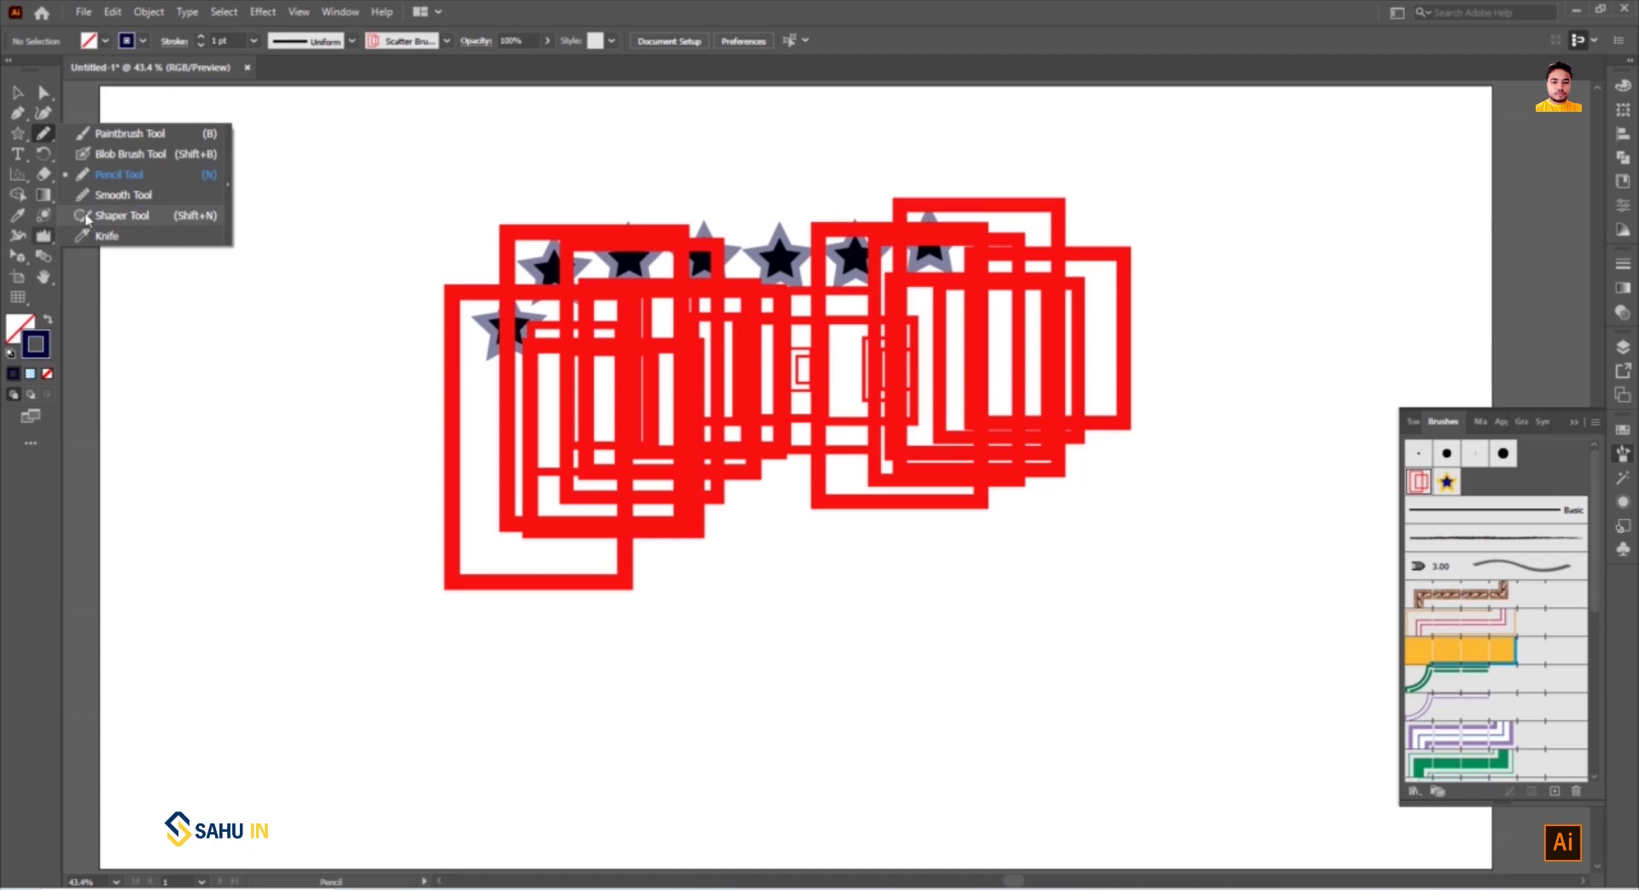
click(120, 195)
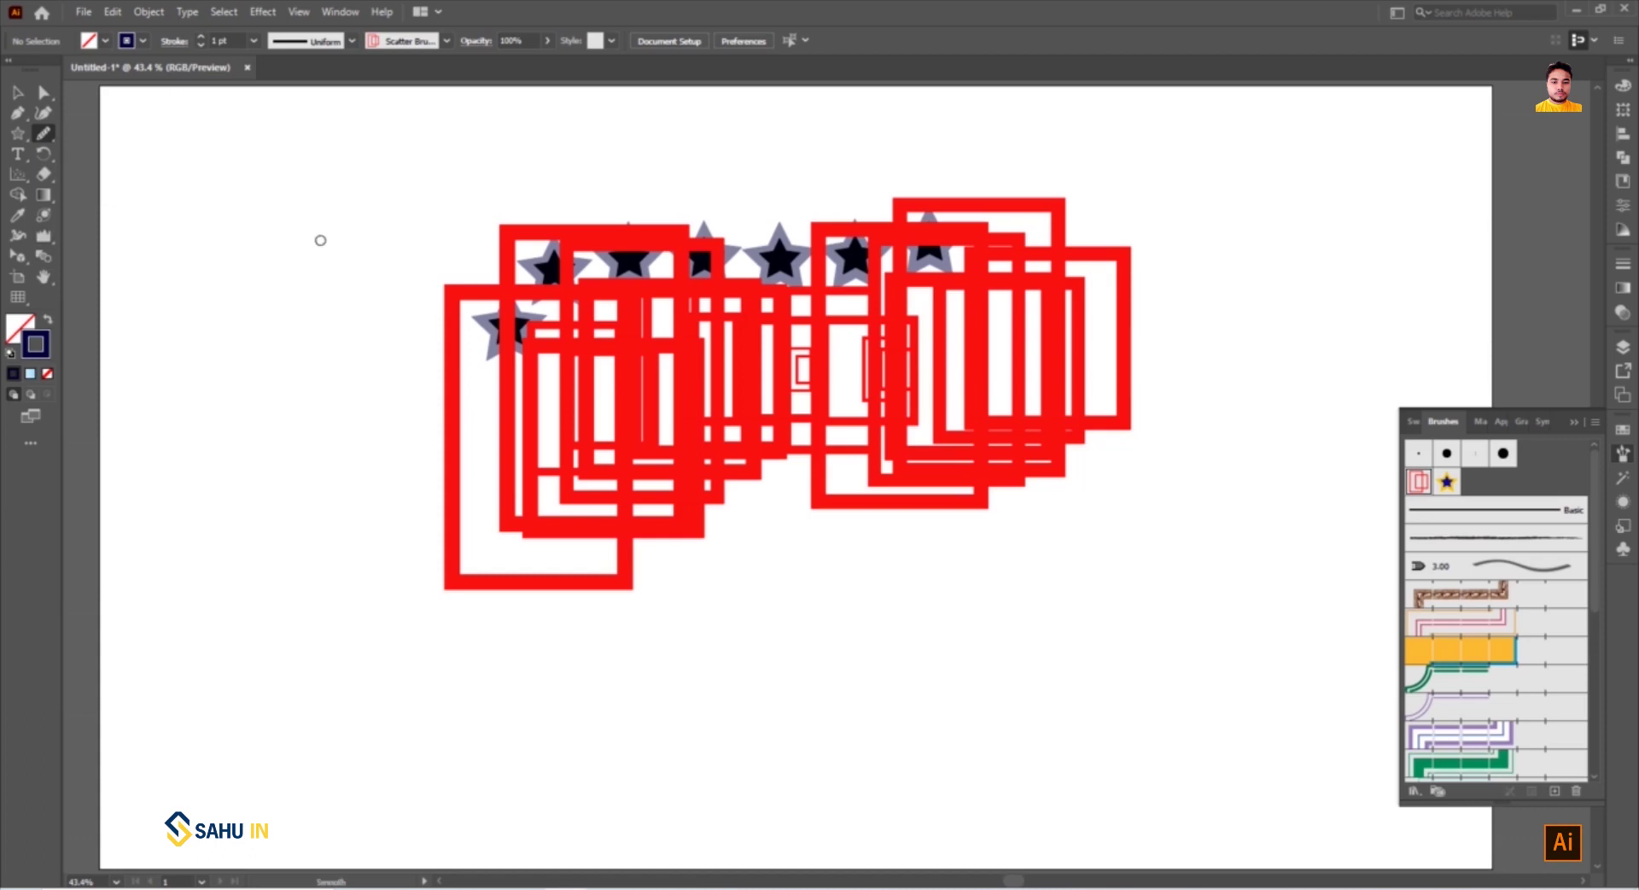
click(17, 93)
drag(352, 182, 1177, 710)
key(Delete)
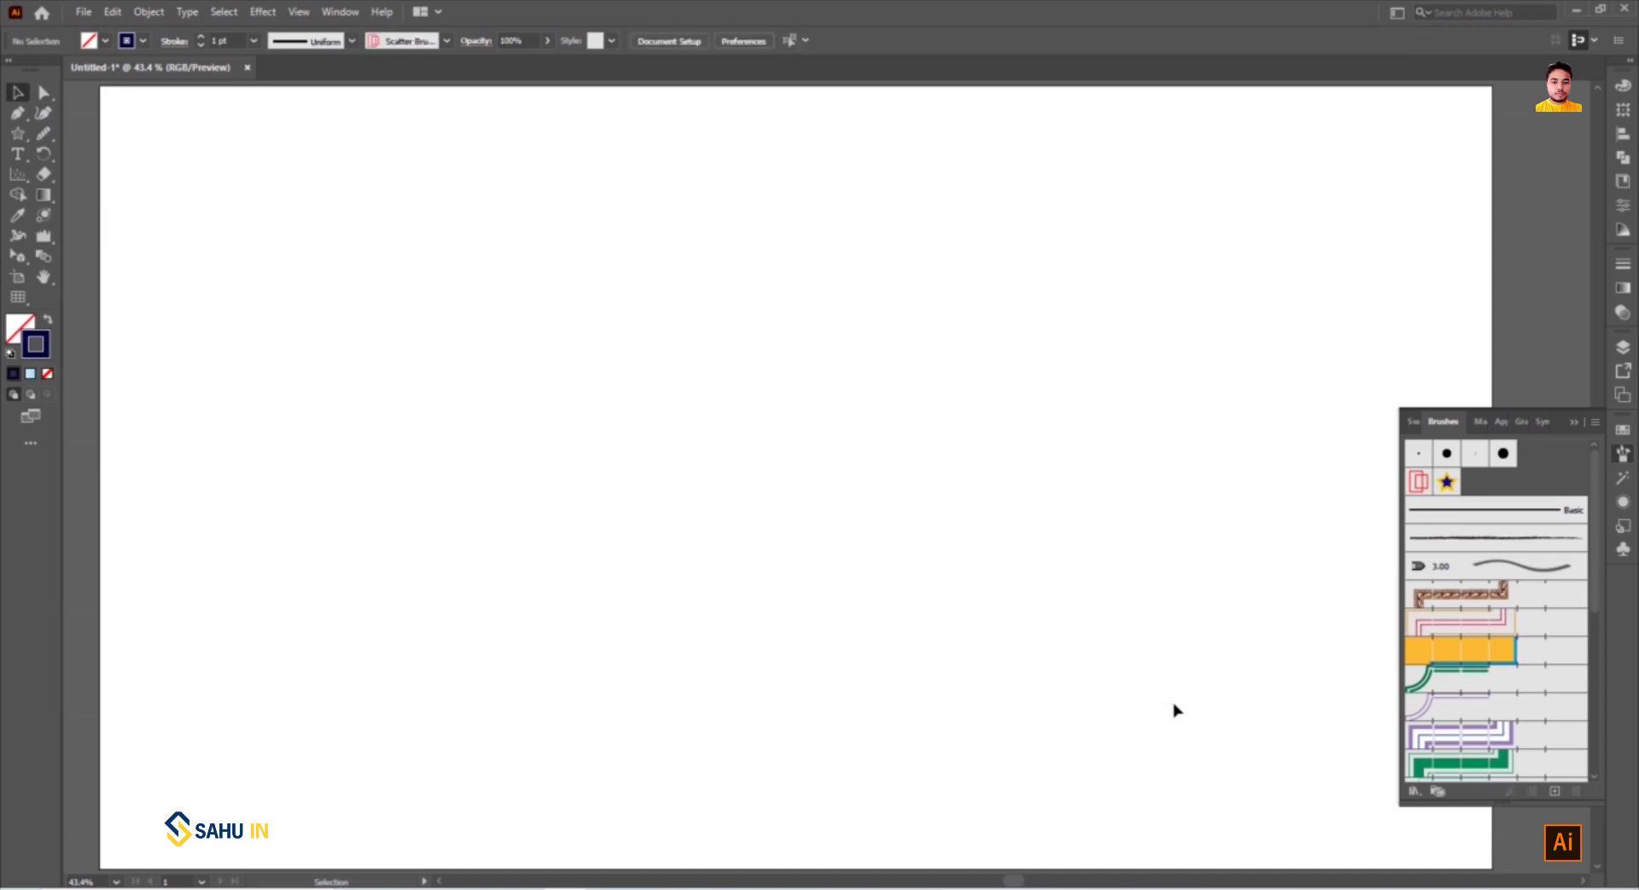
Open and close the Smooth Tool Options, then show the freehand tool group
double_click(42, 133)
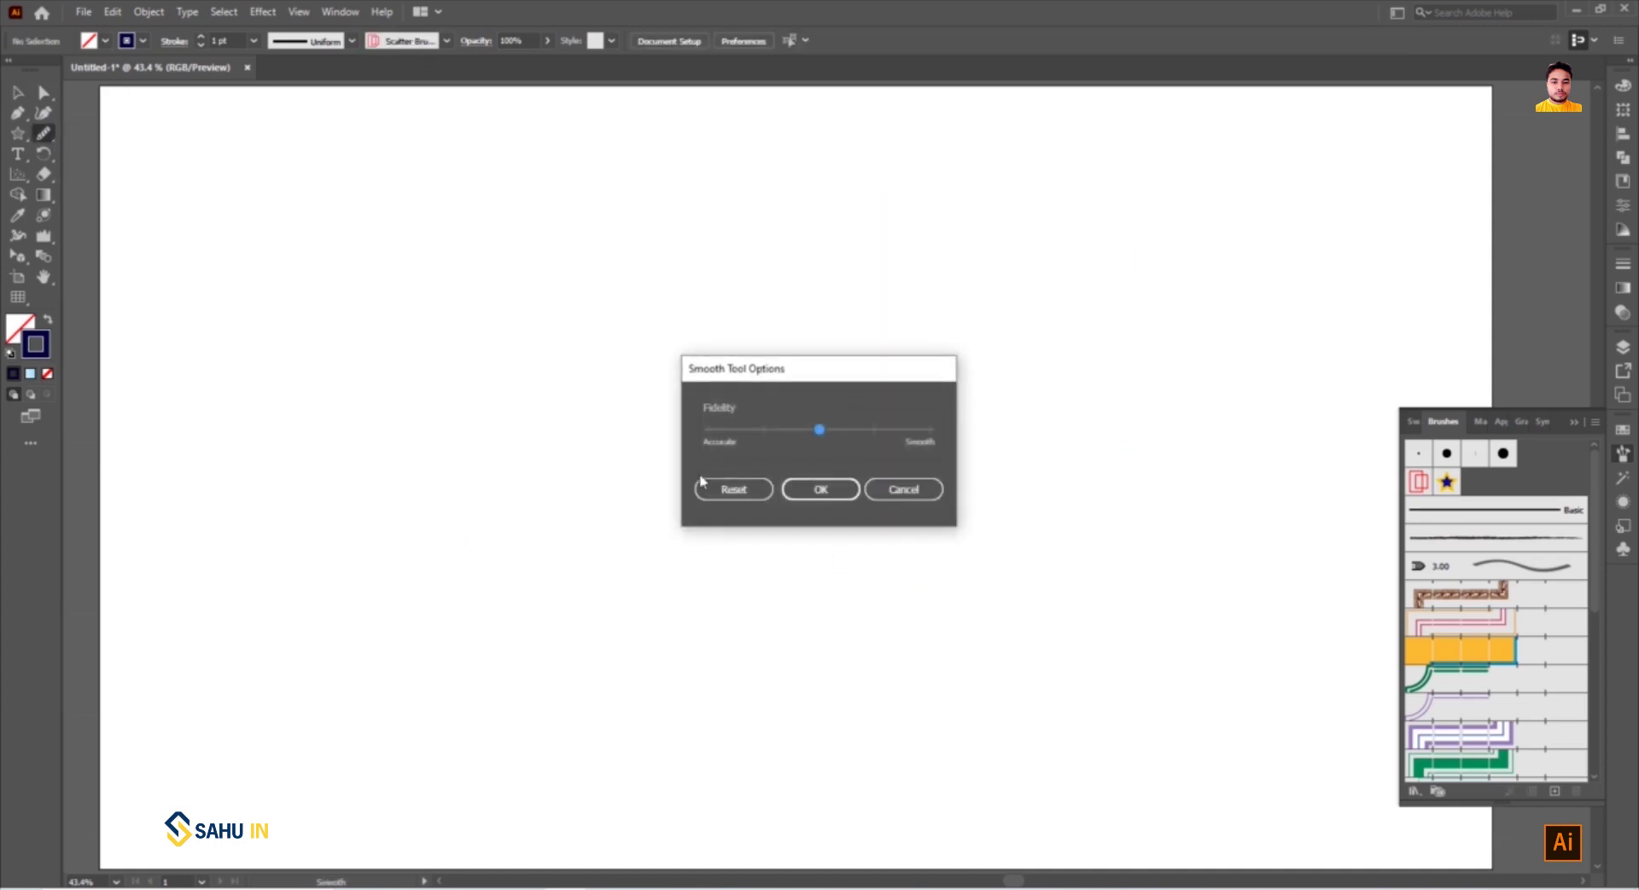
click(904, 489)
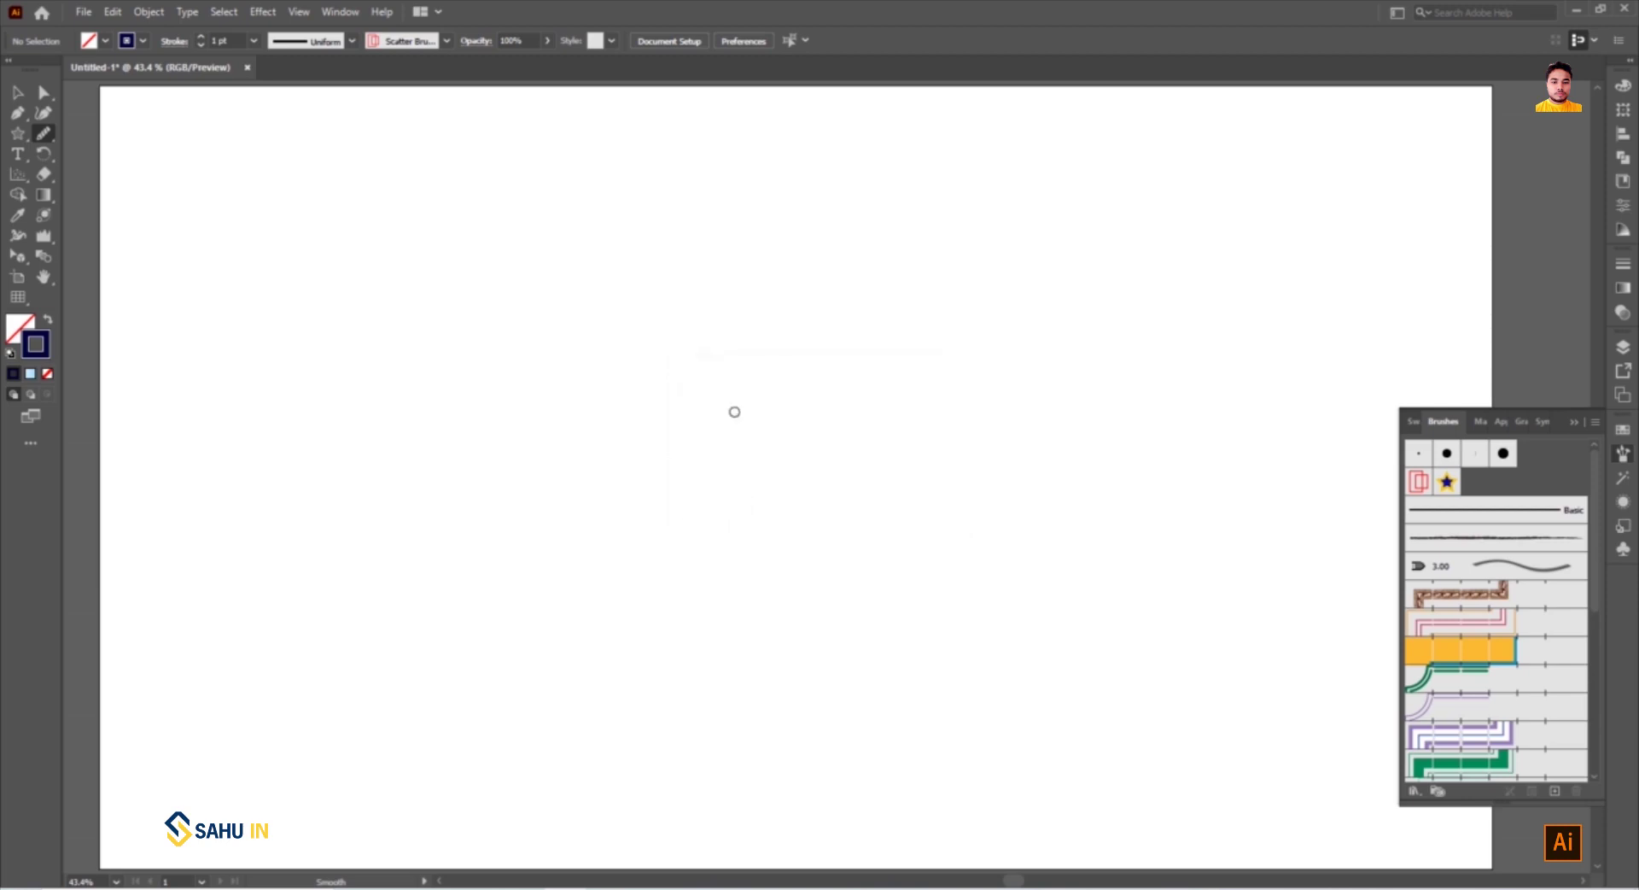
click(44, 145)
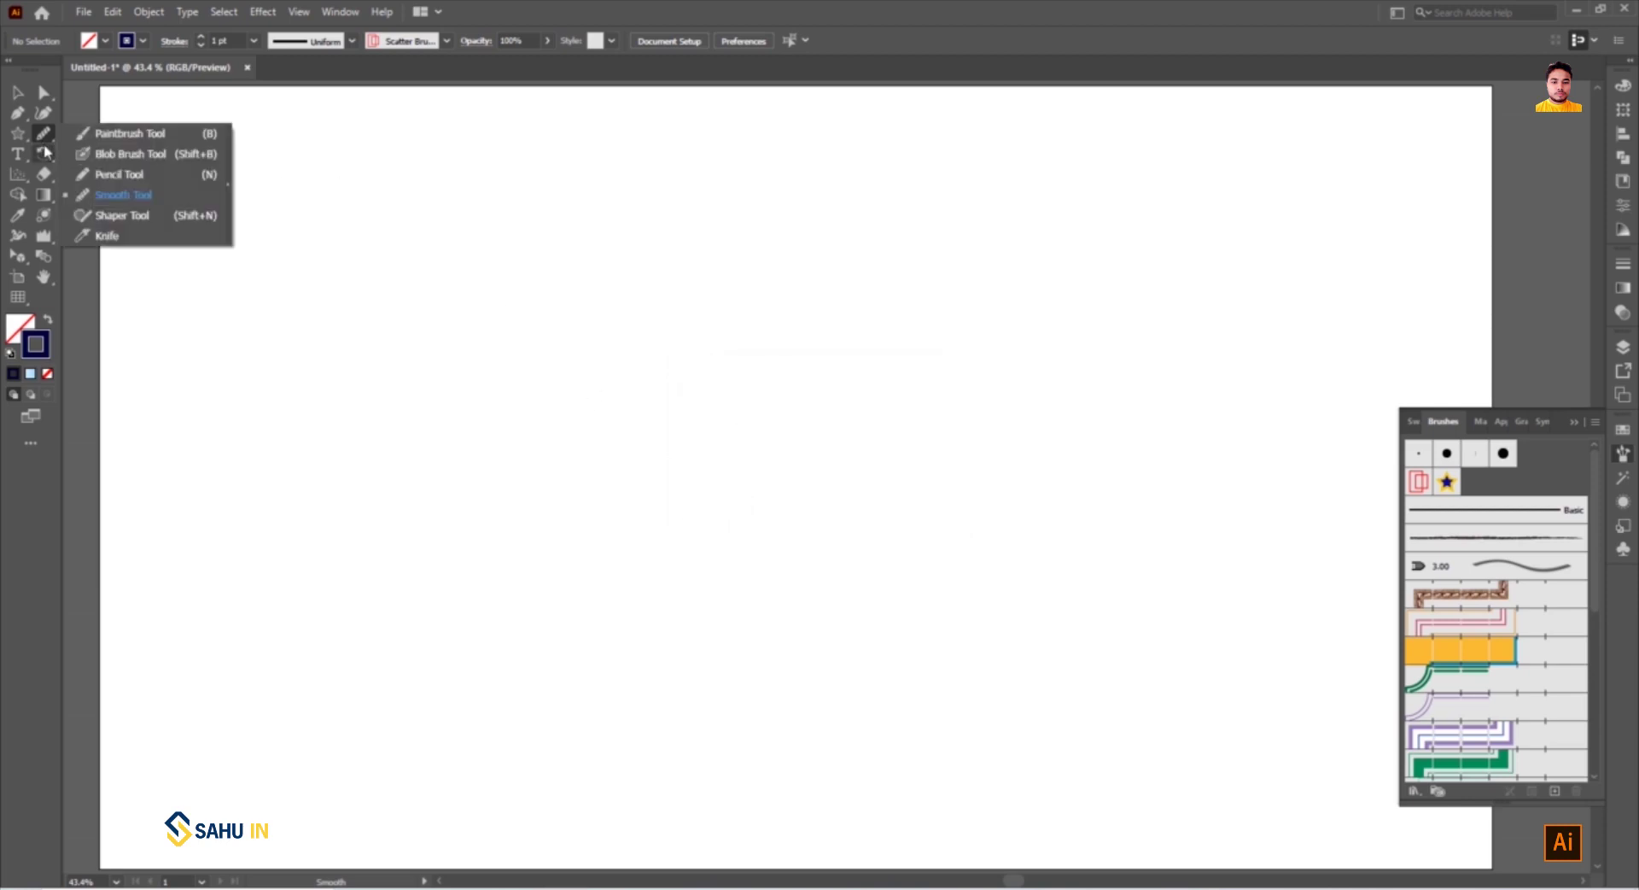